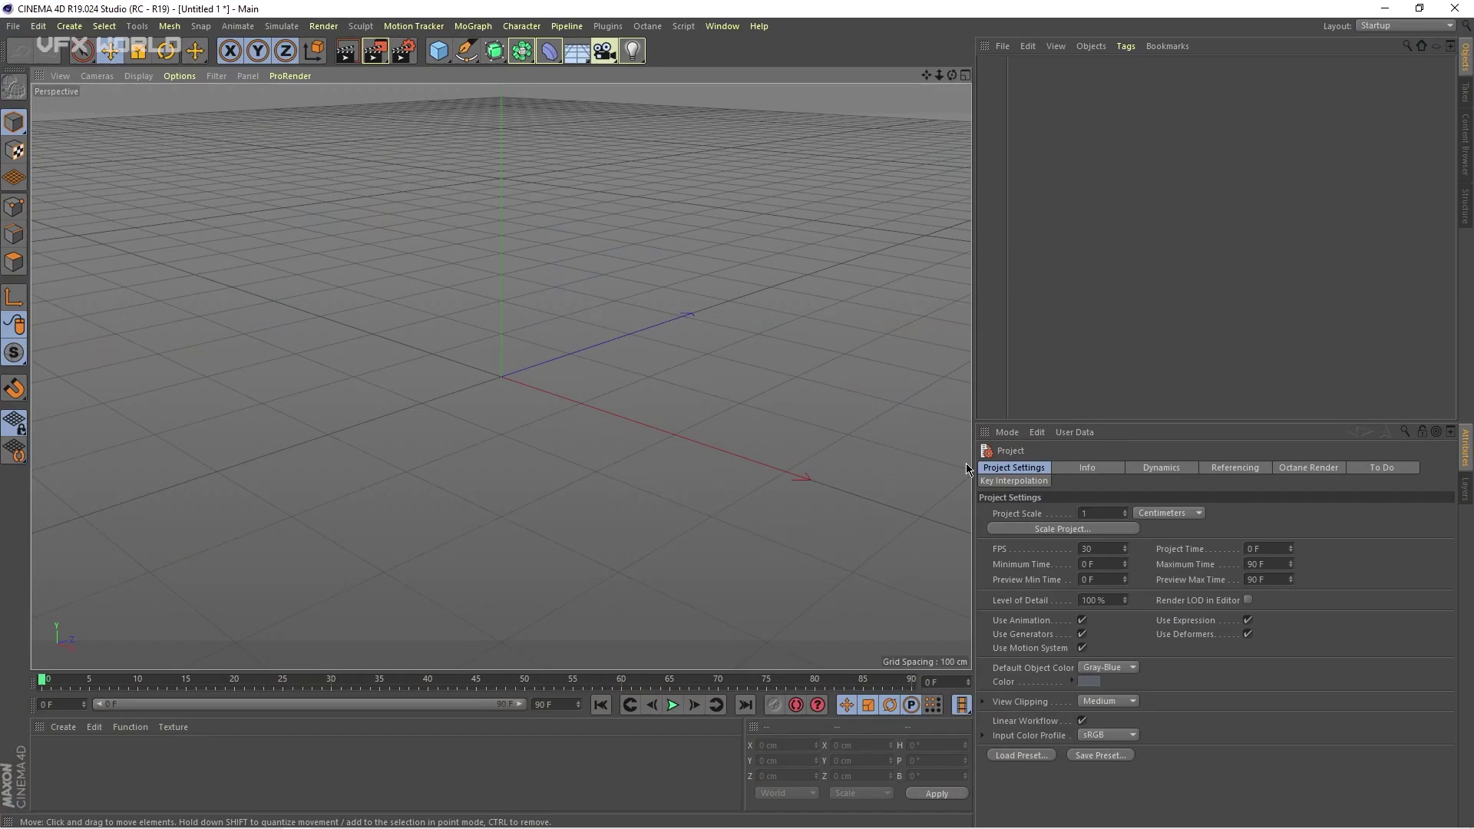
- Add a plane primitive and set both its width segments and height segments to 1
alt+drag(472, 427, 489, 408)
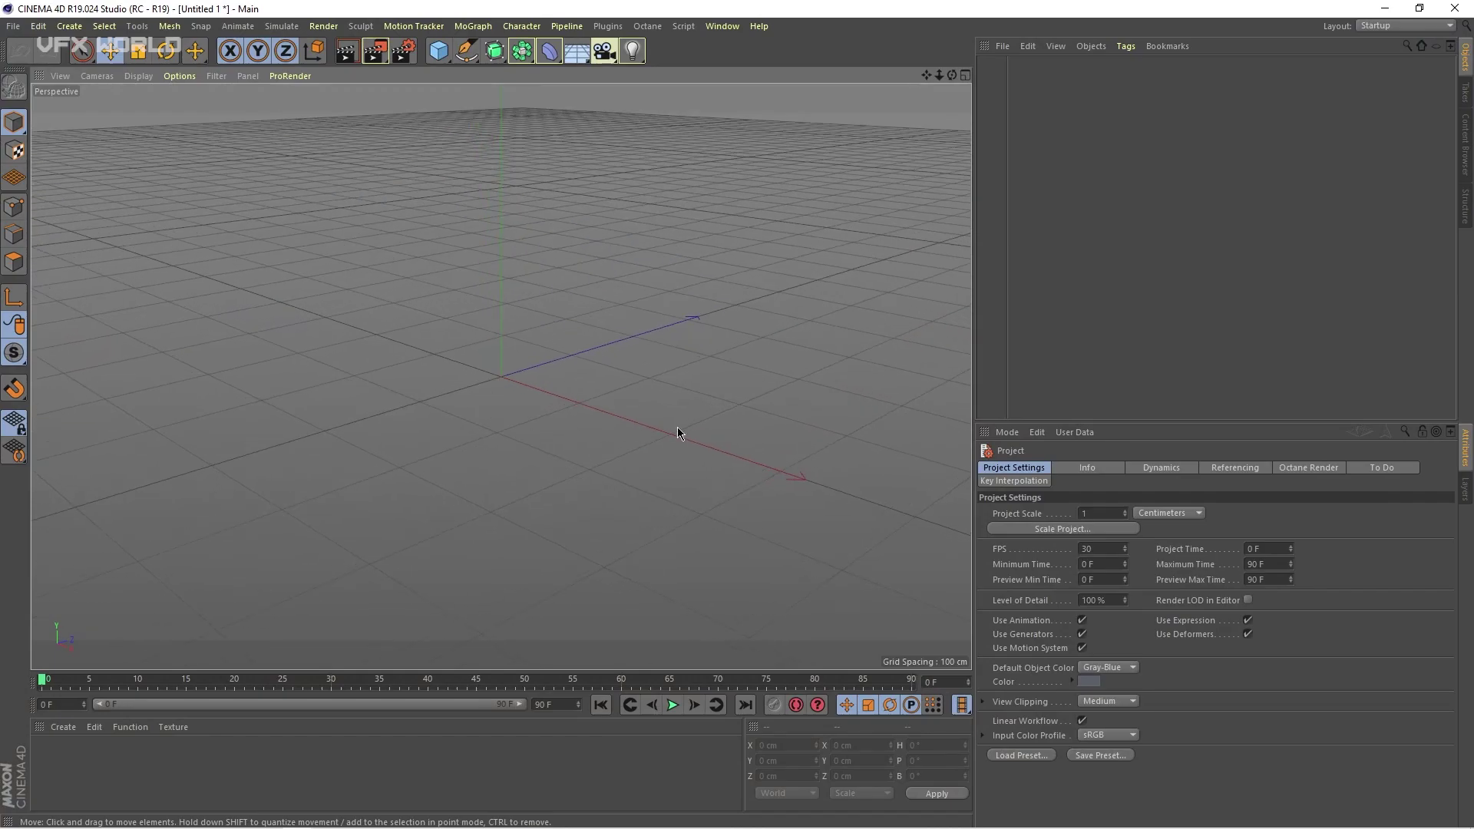
click(435, 52)
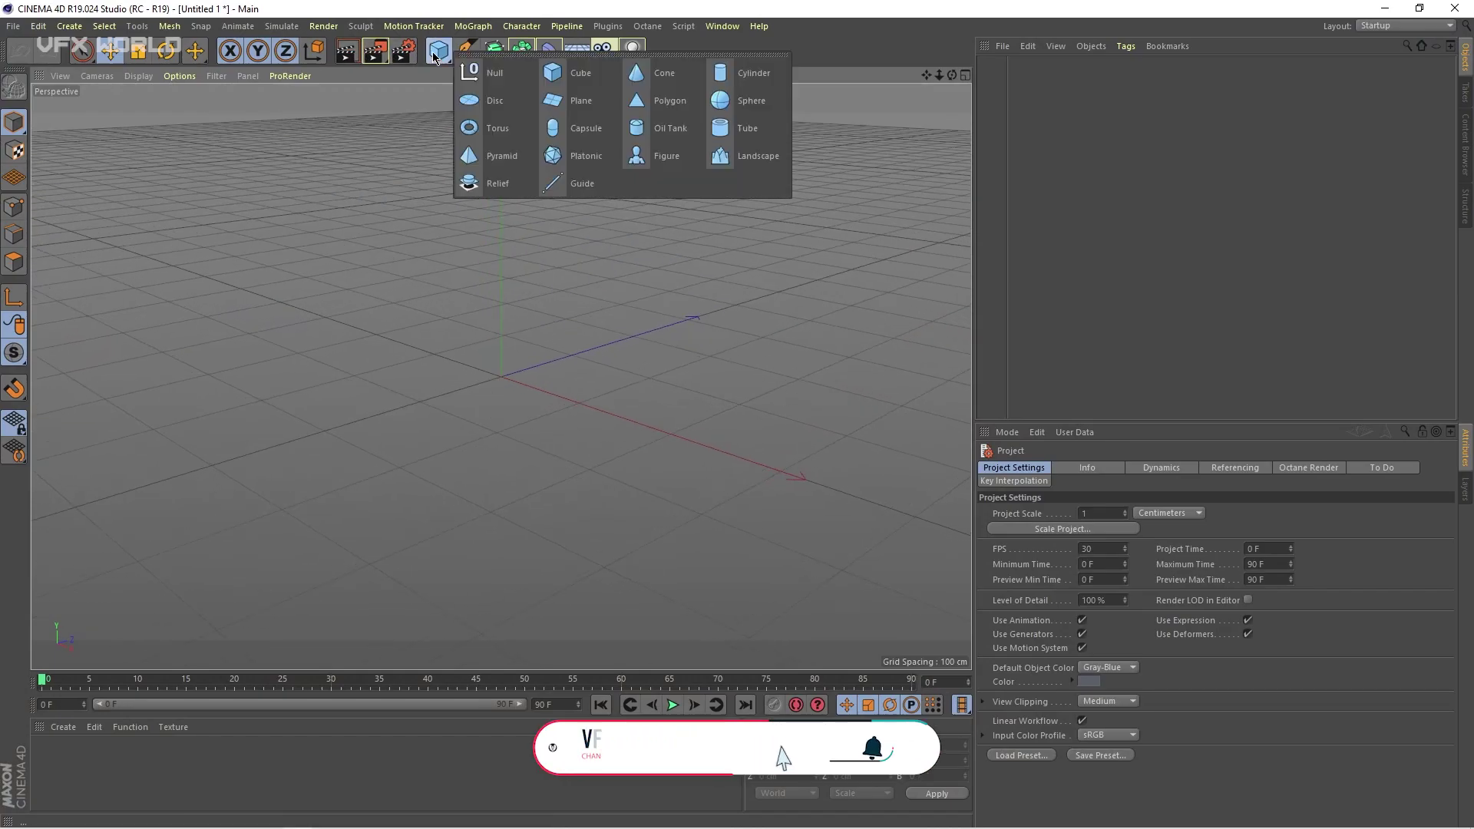
click(588, 108)
alt+drag(541, 455, 545, 467)
double_click(1090, 530)
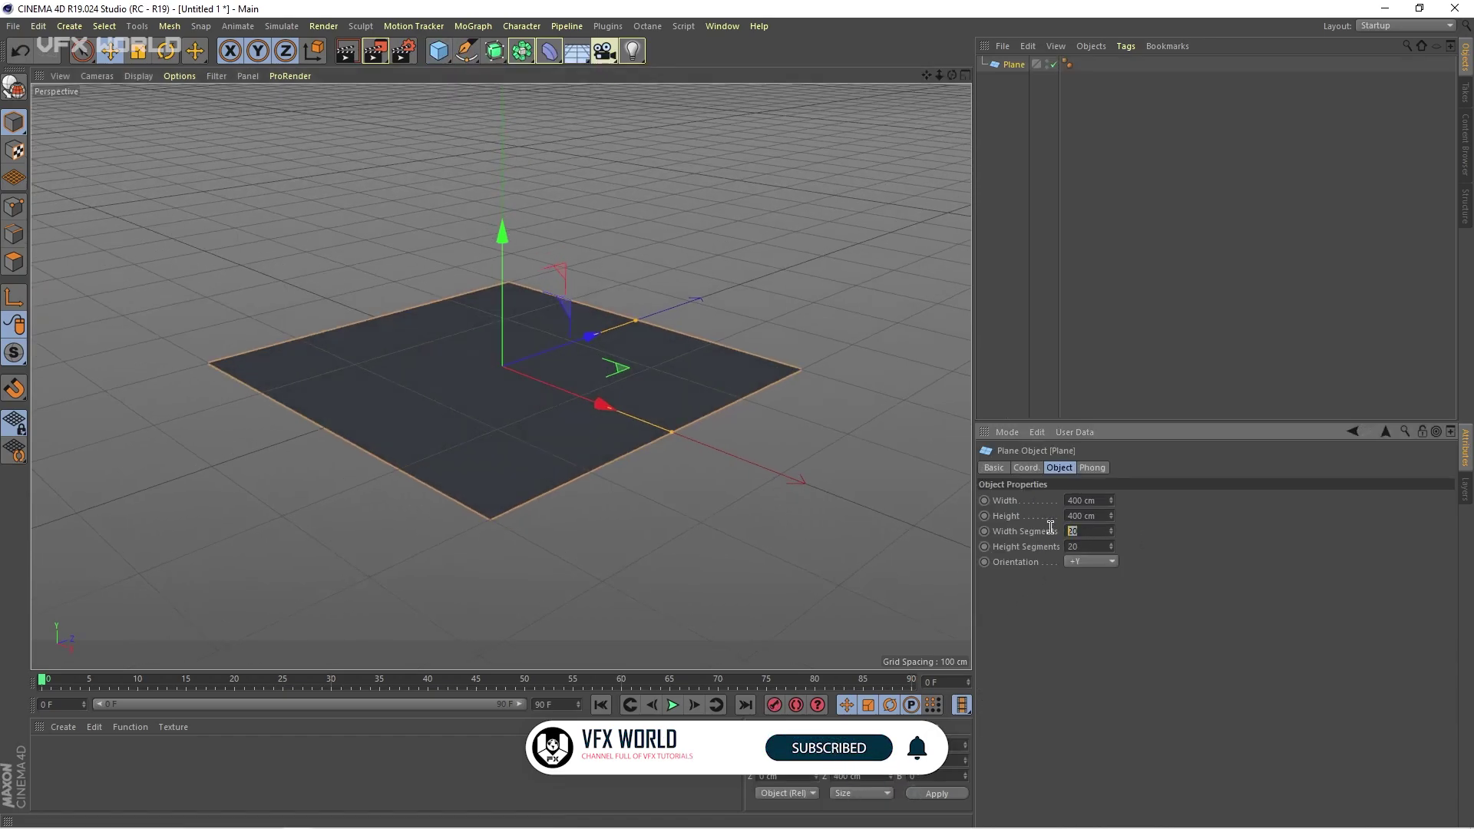
text(1)
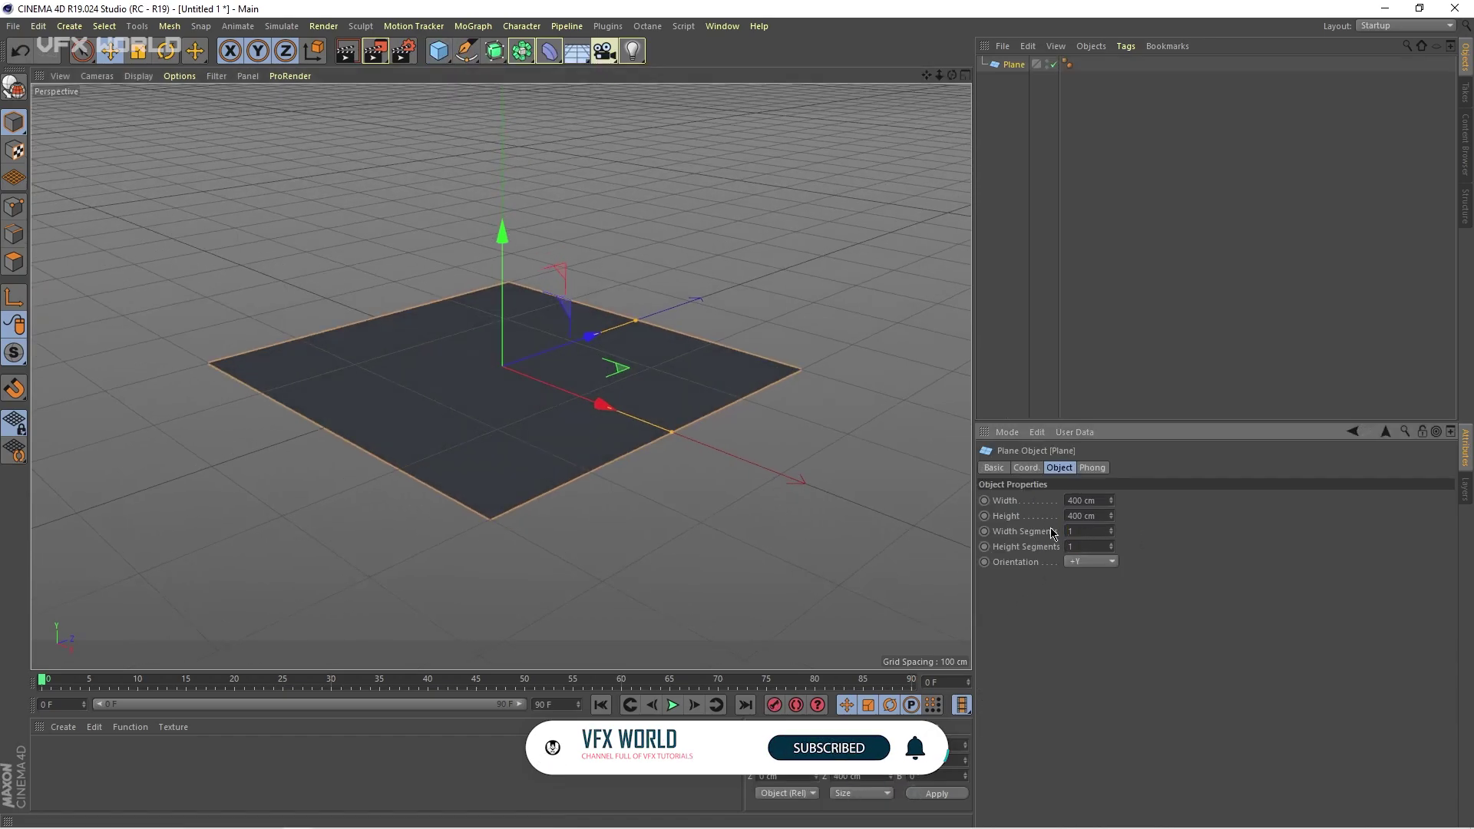
alt+drag(651, 479, 634, 489)
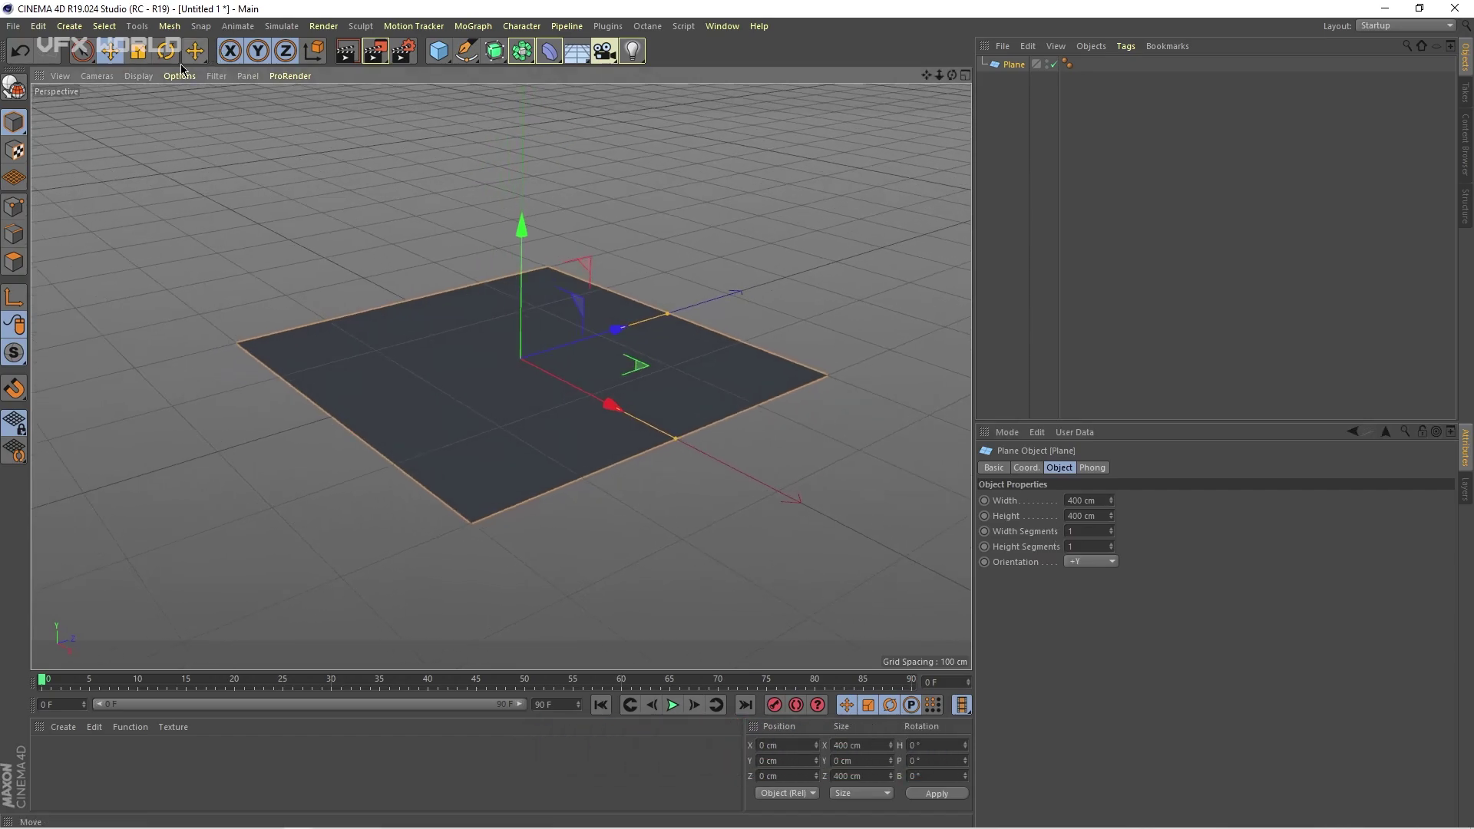
- Set the perspective viewport's display mode to Gouraud Shading (Lines)
click(139, 76)
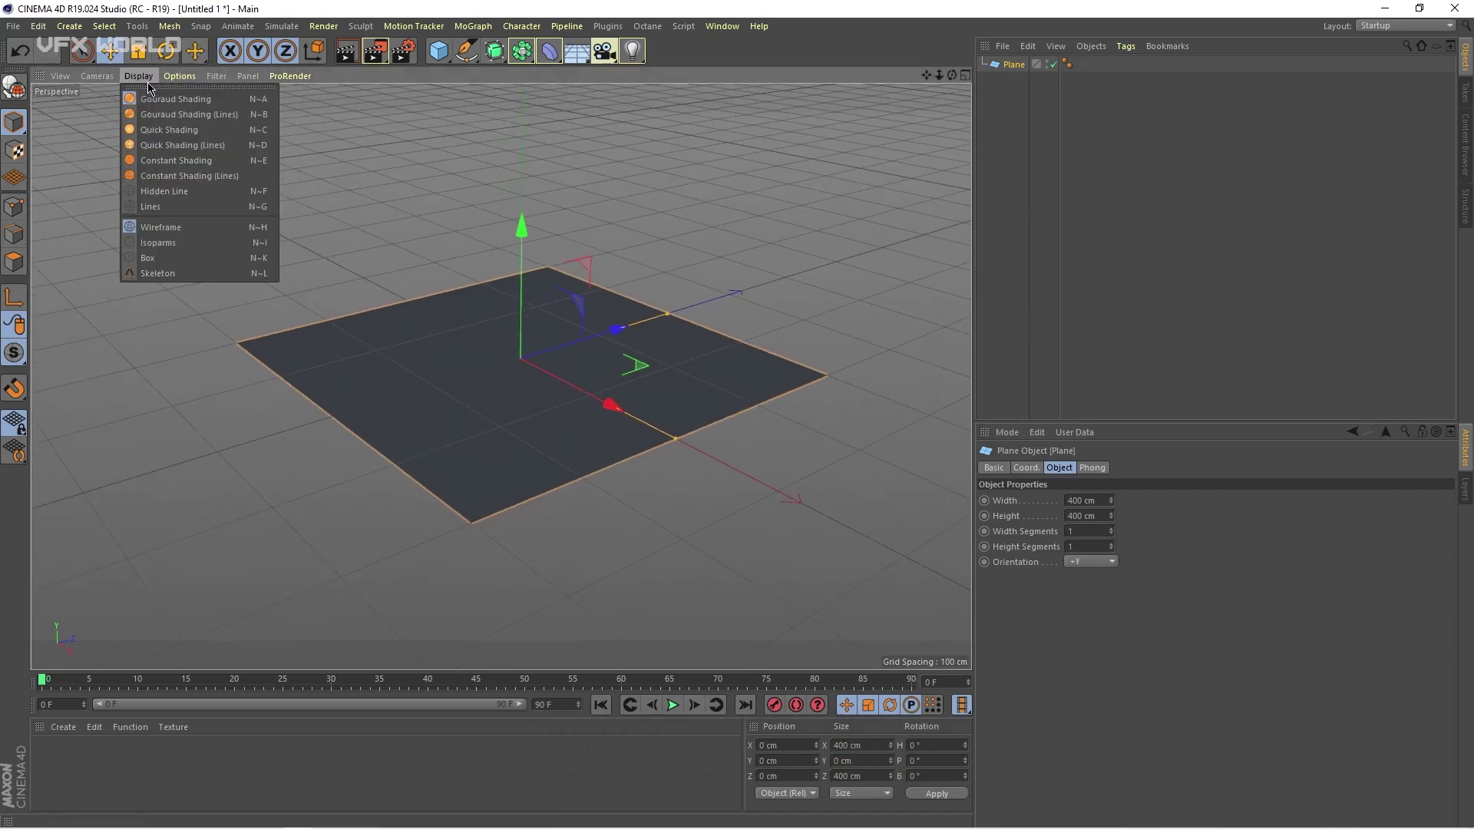
click(176, 122)
mouse_move(421, 389)
alt+mouse_down()
mouse_move(445, 389)
mouse_move(451, 408)
mouse_move(460, 381)
mouse_move(457, 396)
alt+mouse_up()
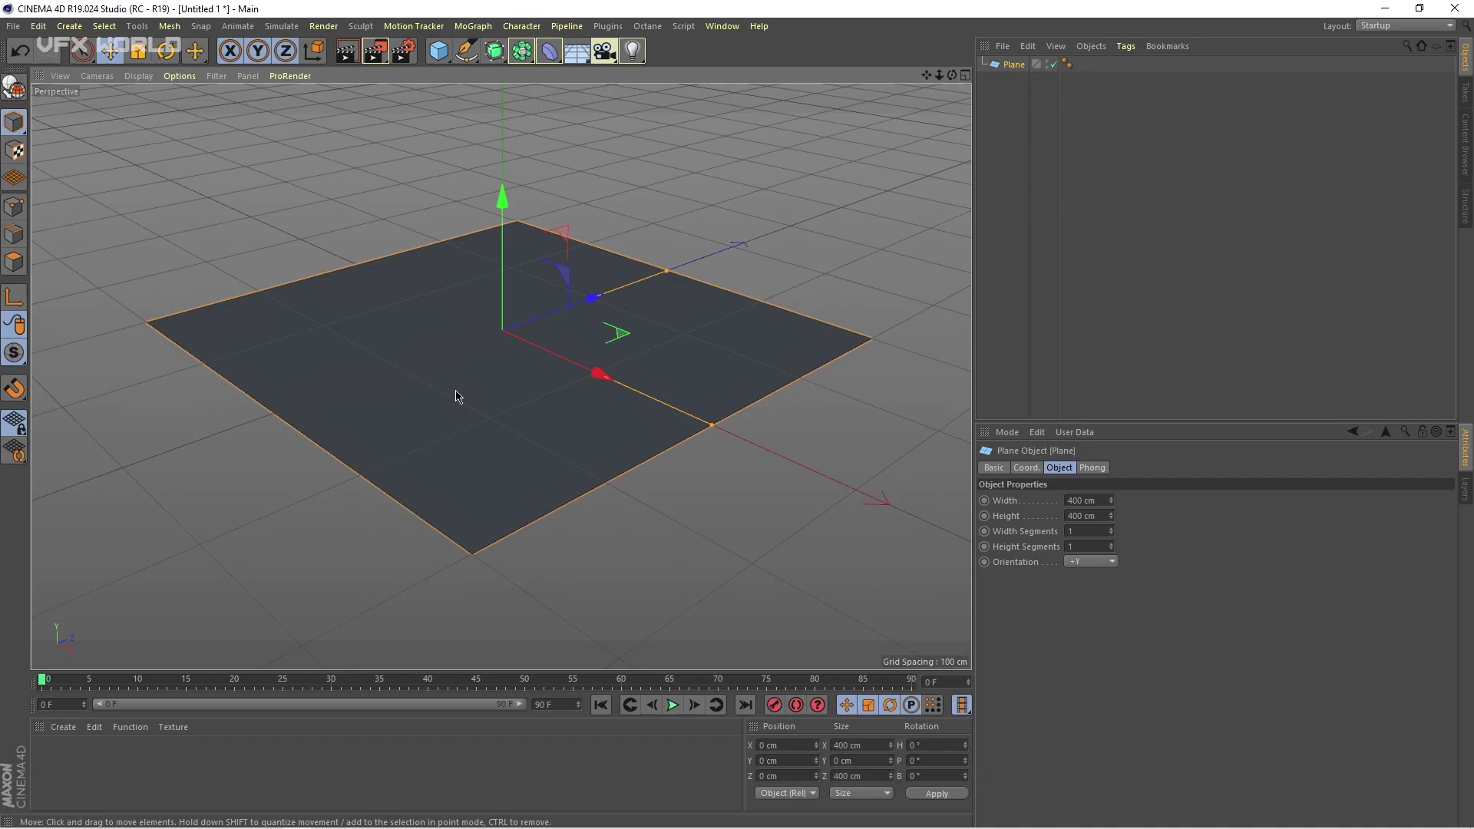
- Create a MoGraph Voronoi Fracture object and make the plane its child
alt+drag(476, 420, 469, 403)
alt+middle_drag(469, 403, 494, 381)
alt+right_drag(494, 381, 526, 354)
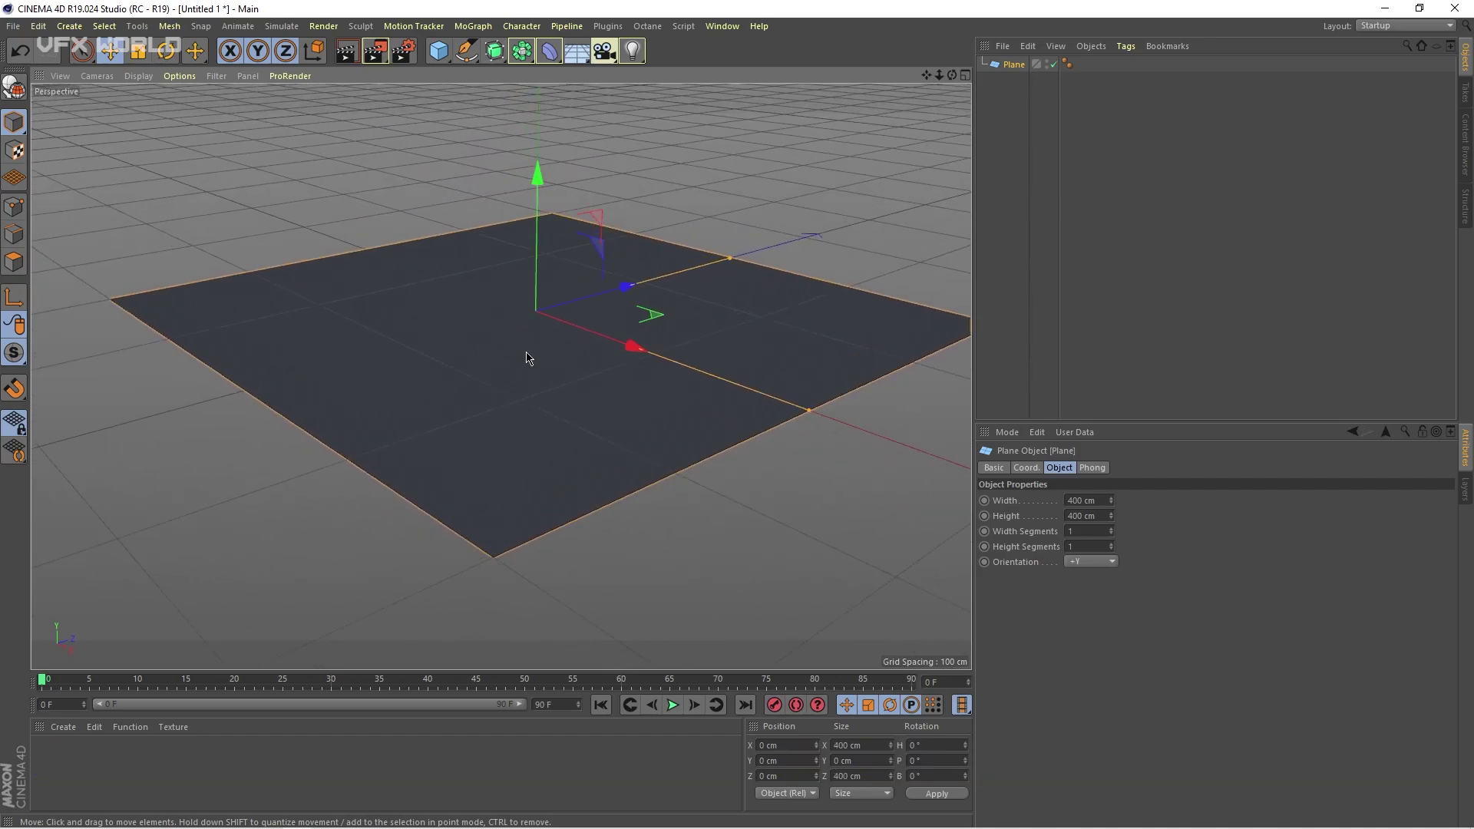
alt+drag(526, 352, 532, 375)
alt+middle_drag(534, 380, 507, 372)
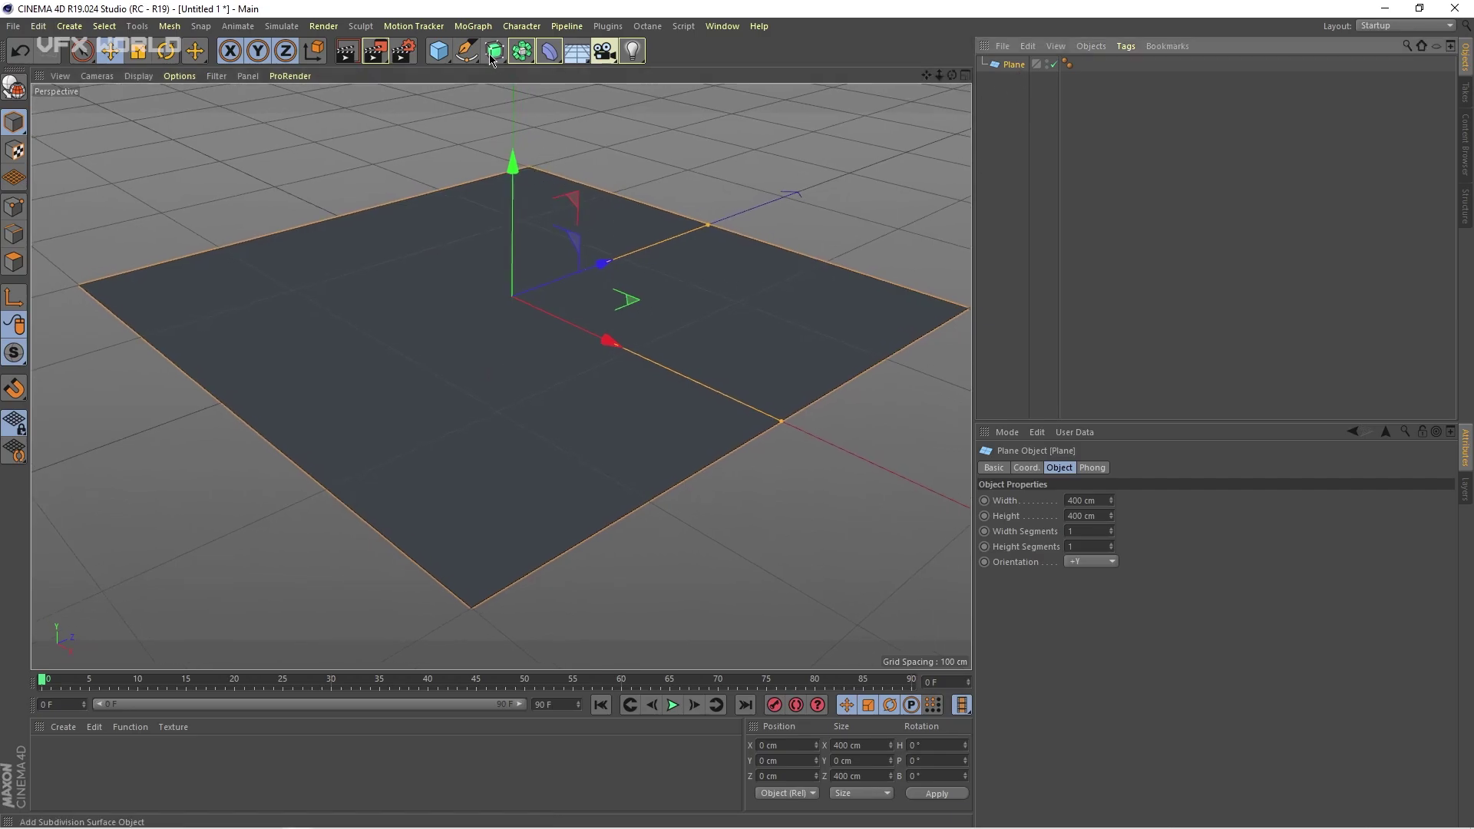
click(471, 27)
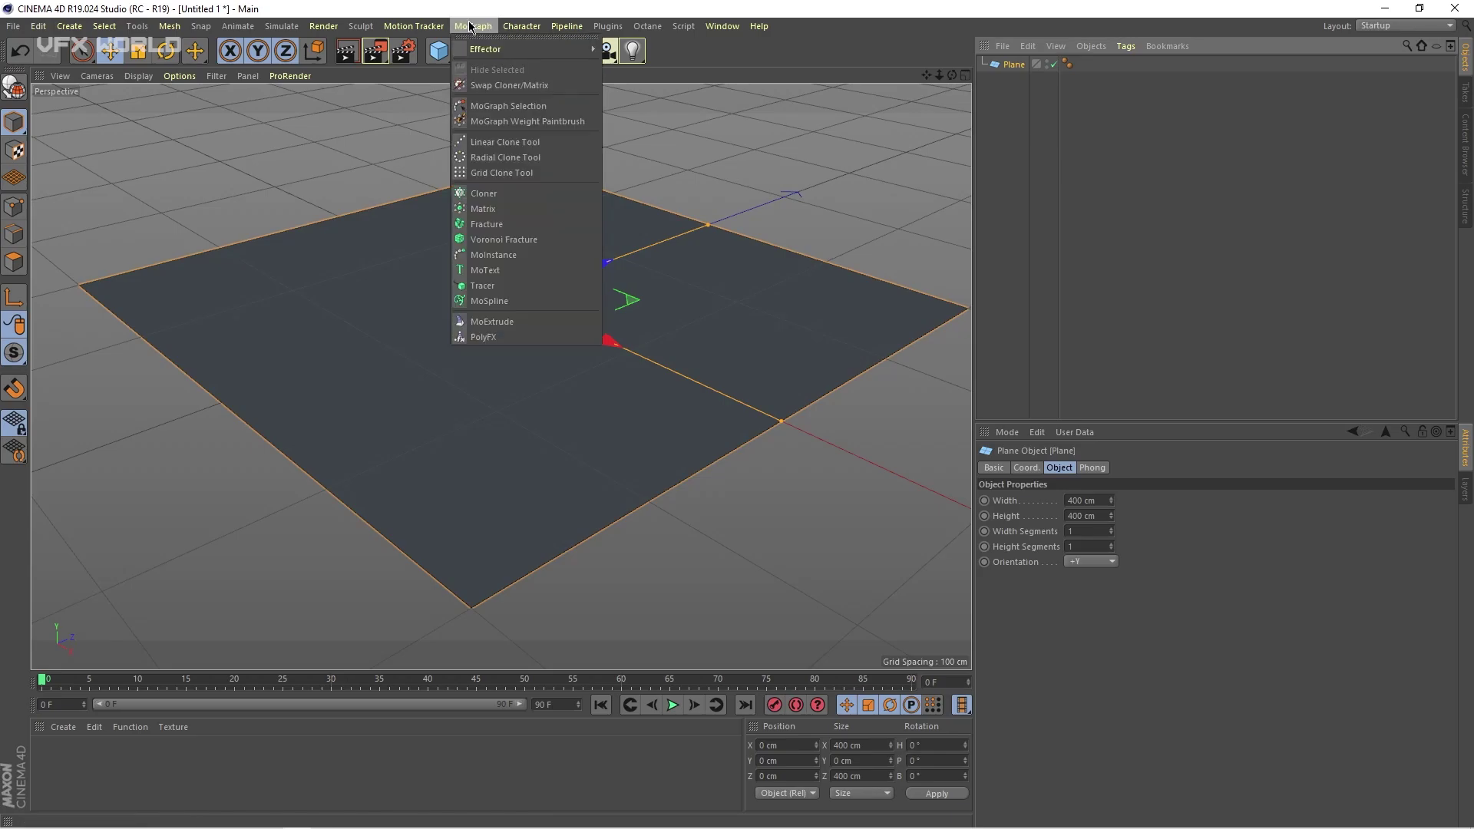
click(519, 240)
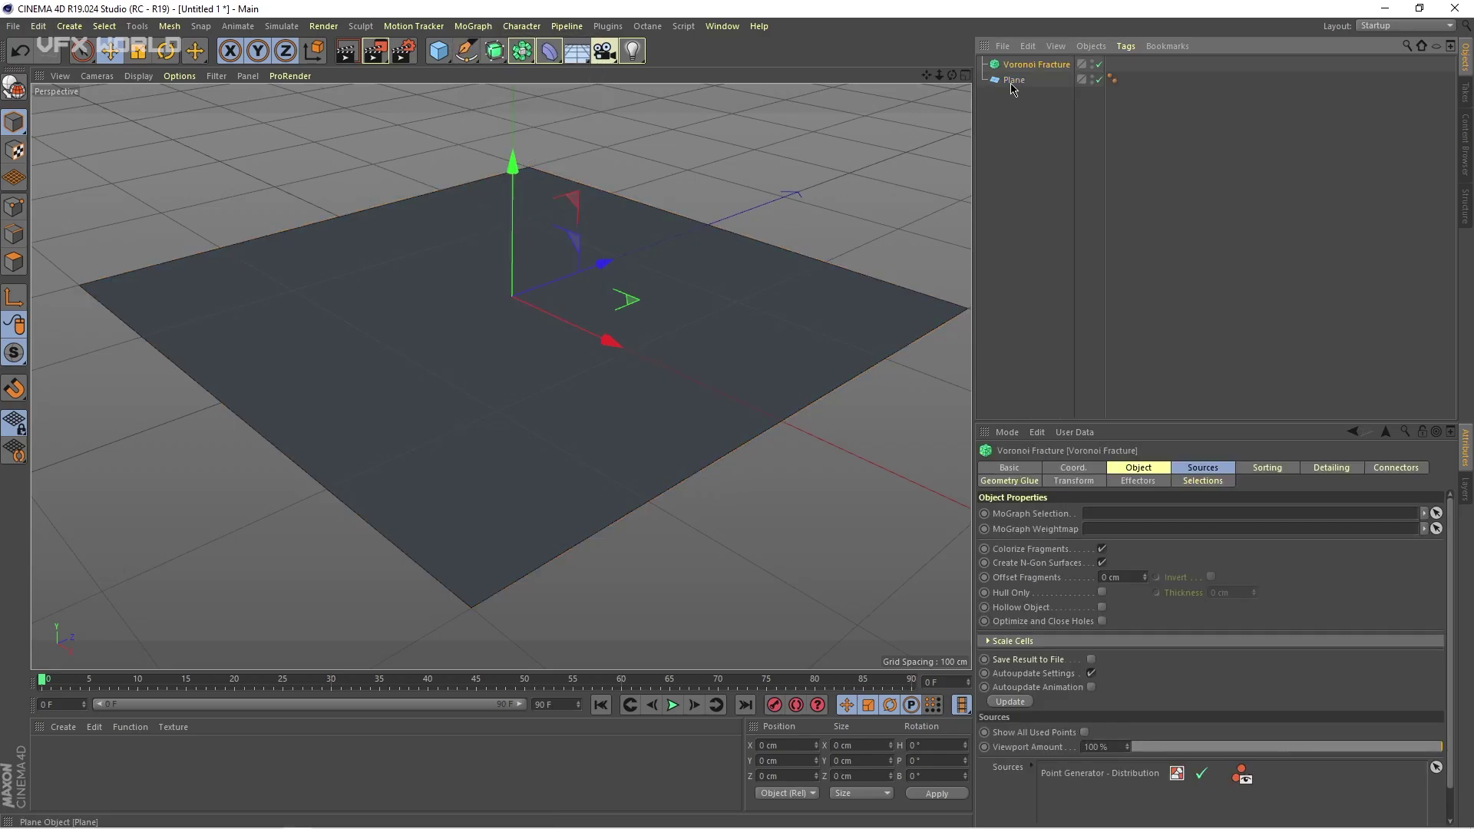
drag(1019, 70, 1023, 68)
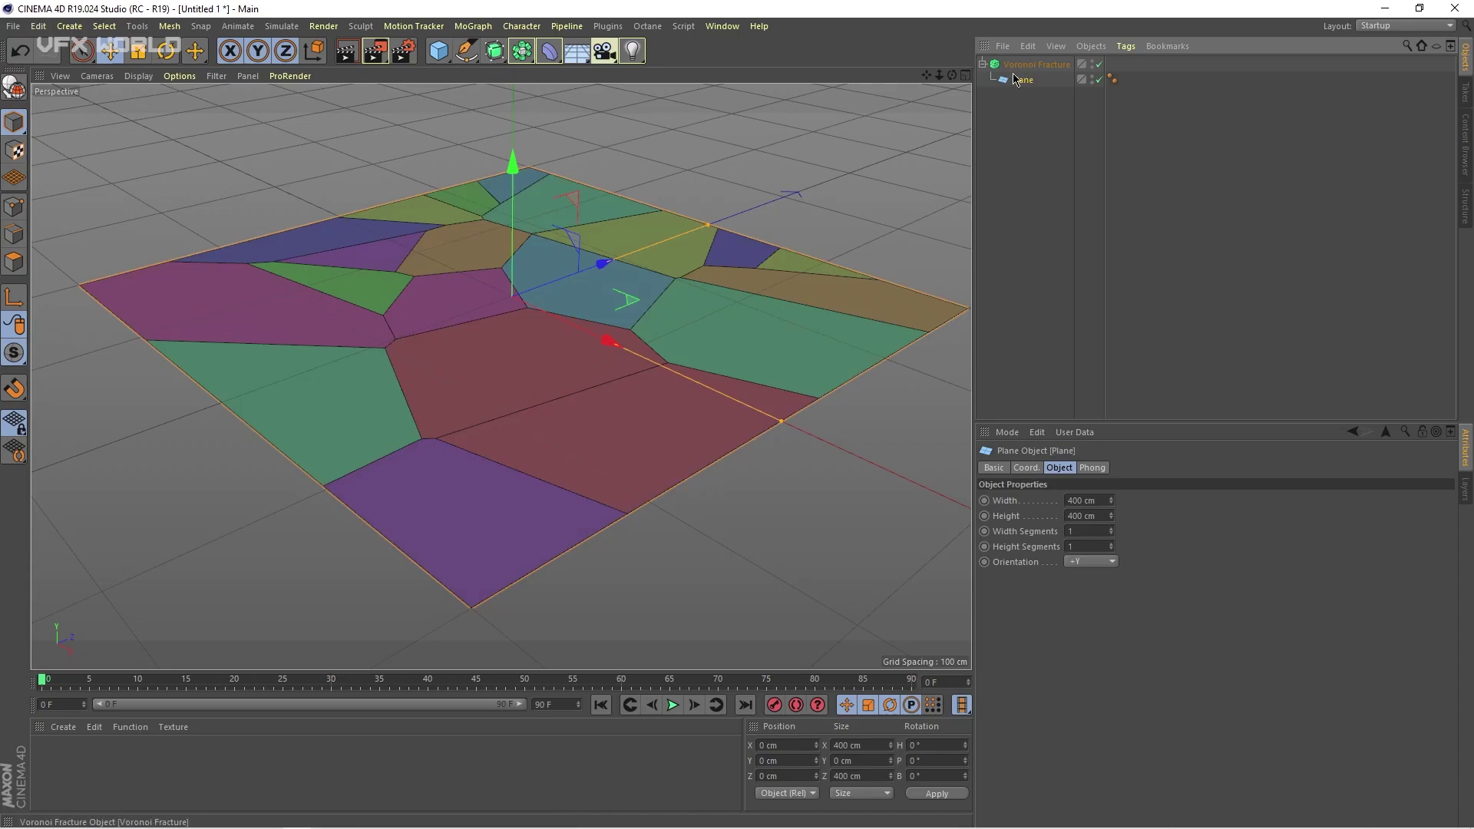
- Add a shader source to the Voronoi Fracture and load a Gradient into its shader slot
alt+drag(709, 324, 558, 405)
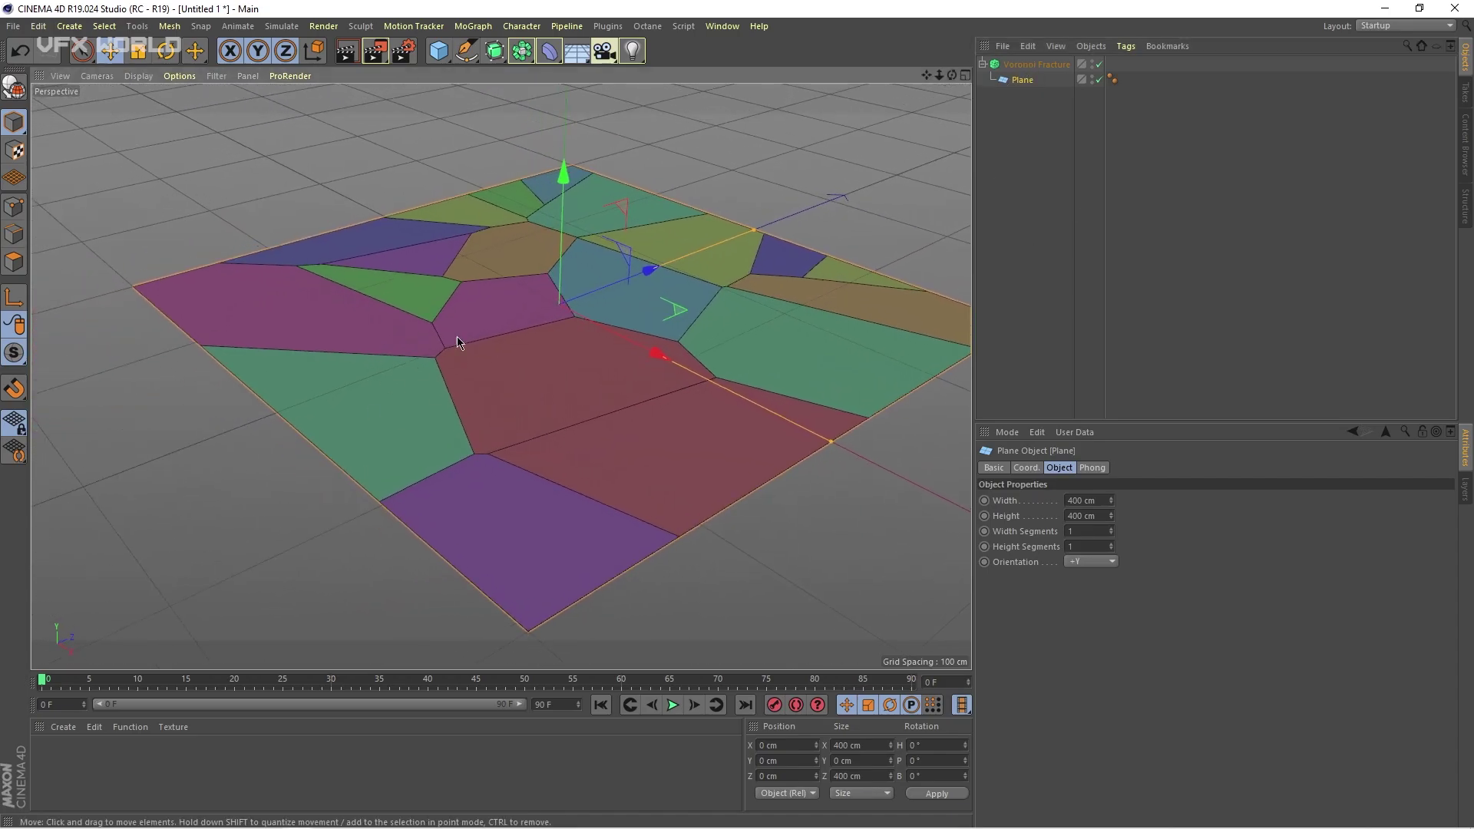
alt+drag(653, 464, 501, 375)
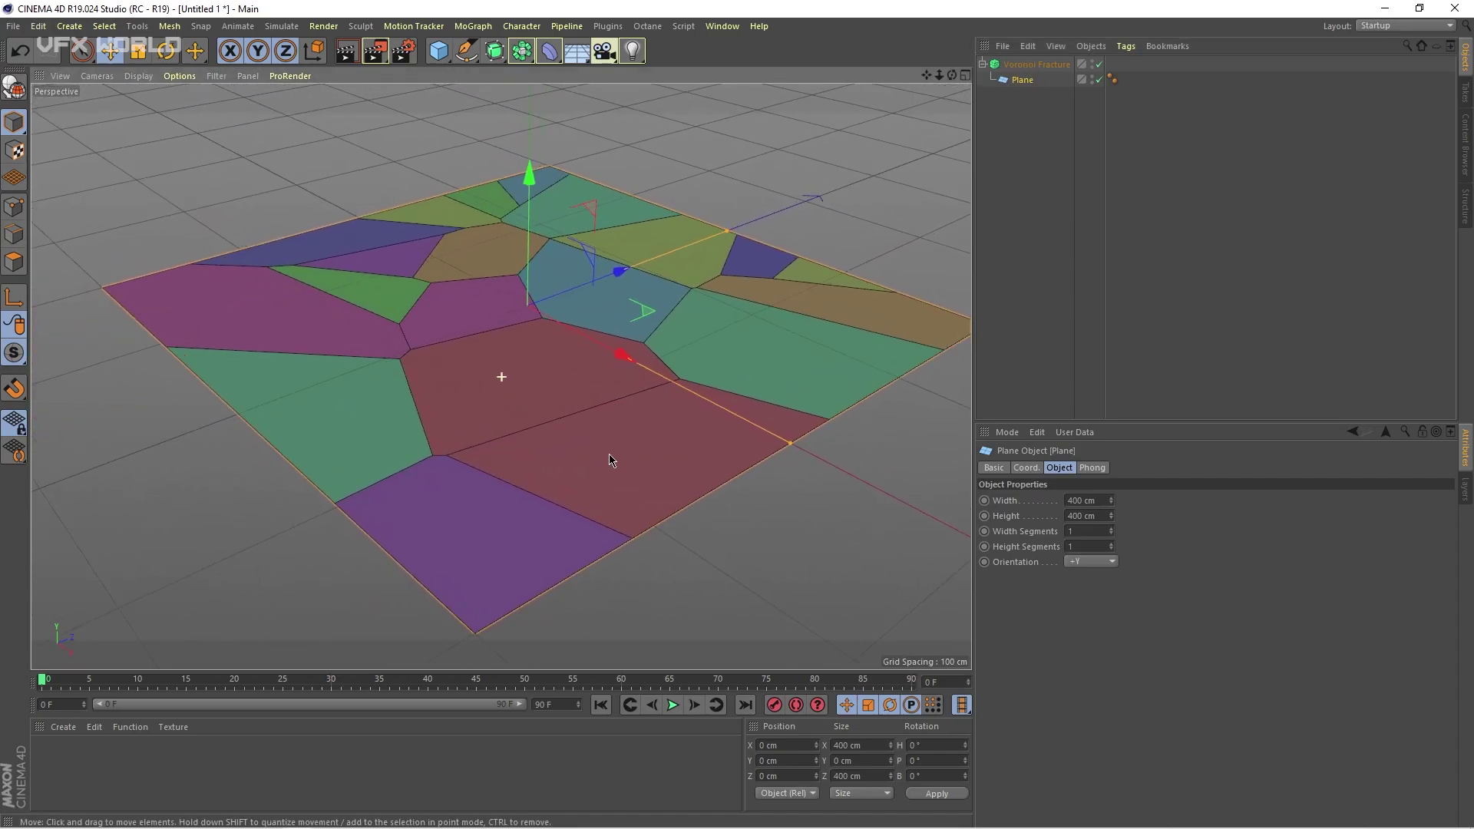
click(1039, 68)
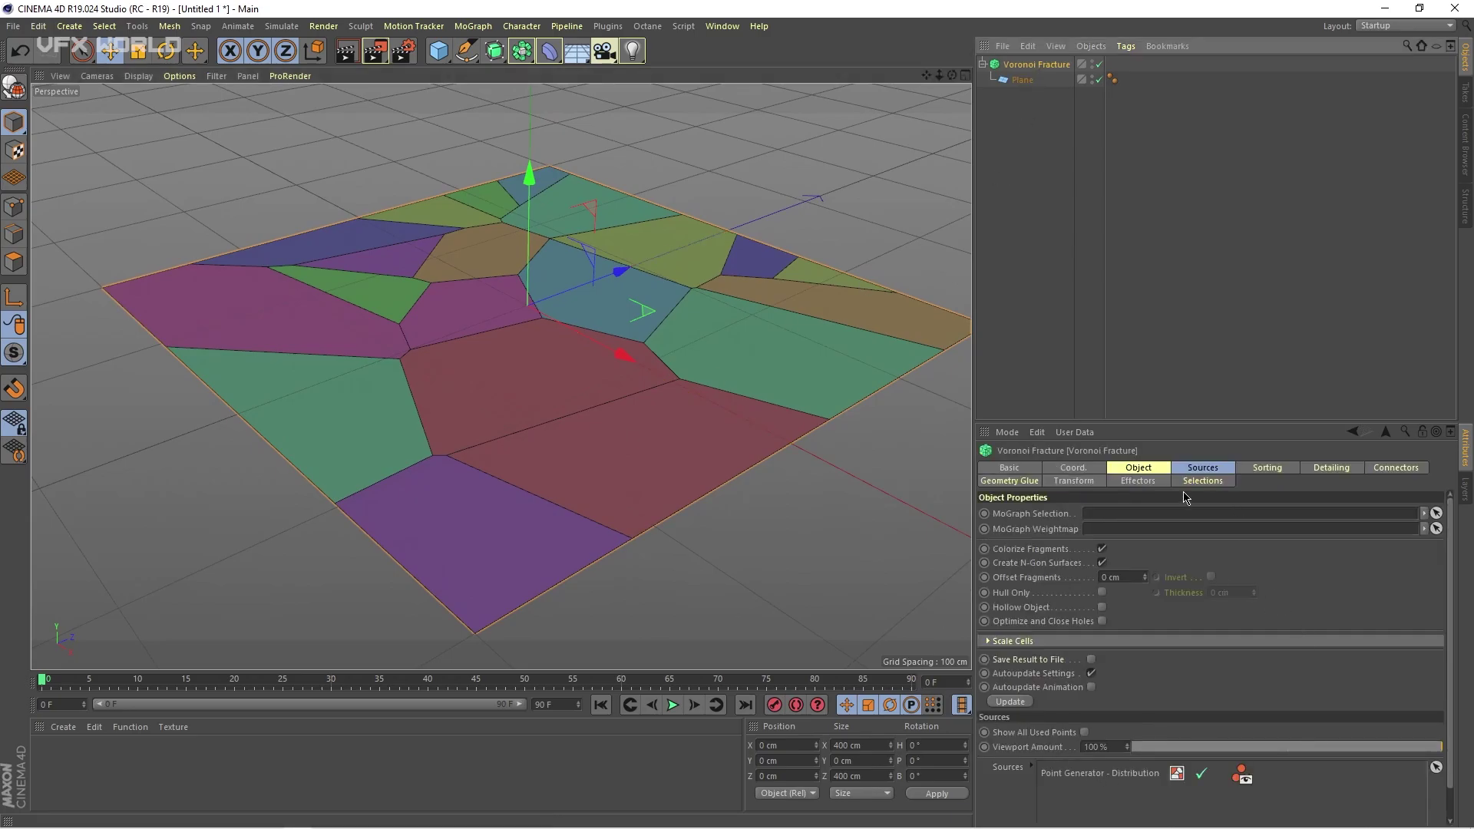
click(1216, 472)
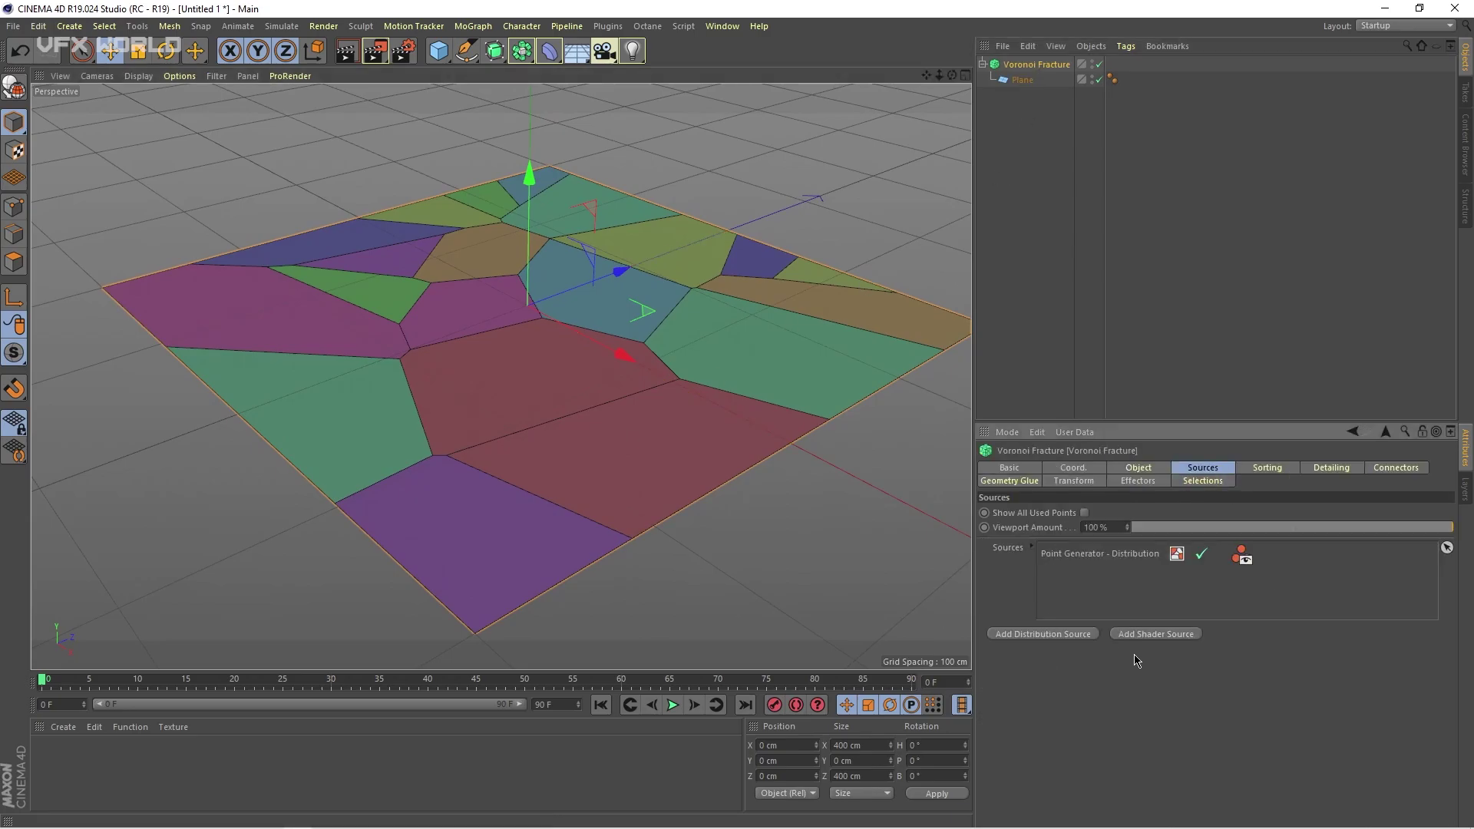
click(1149, 635)
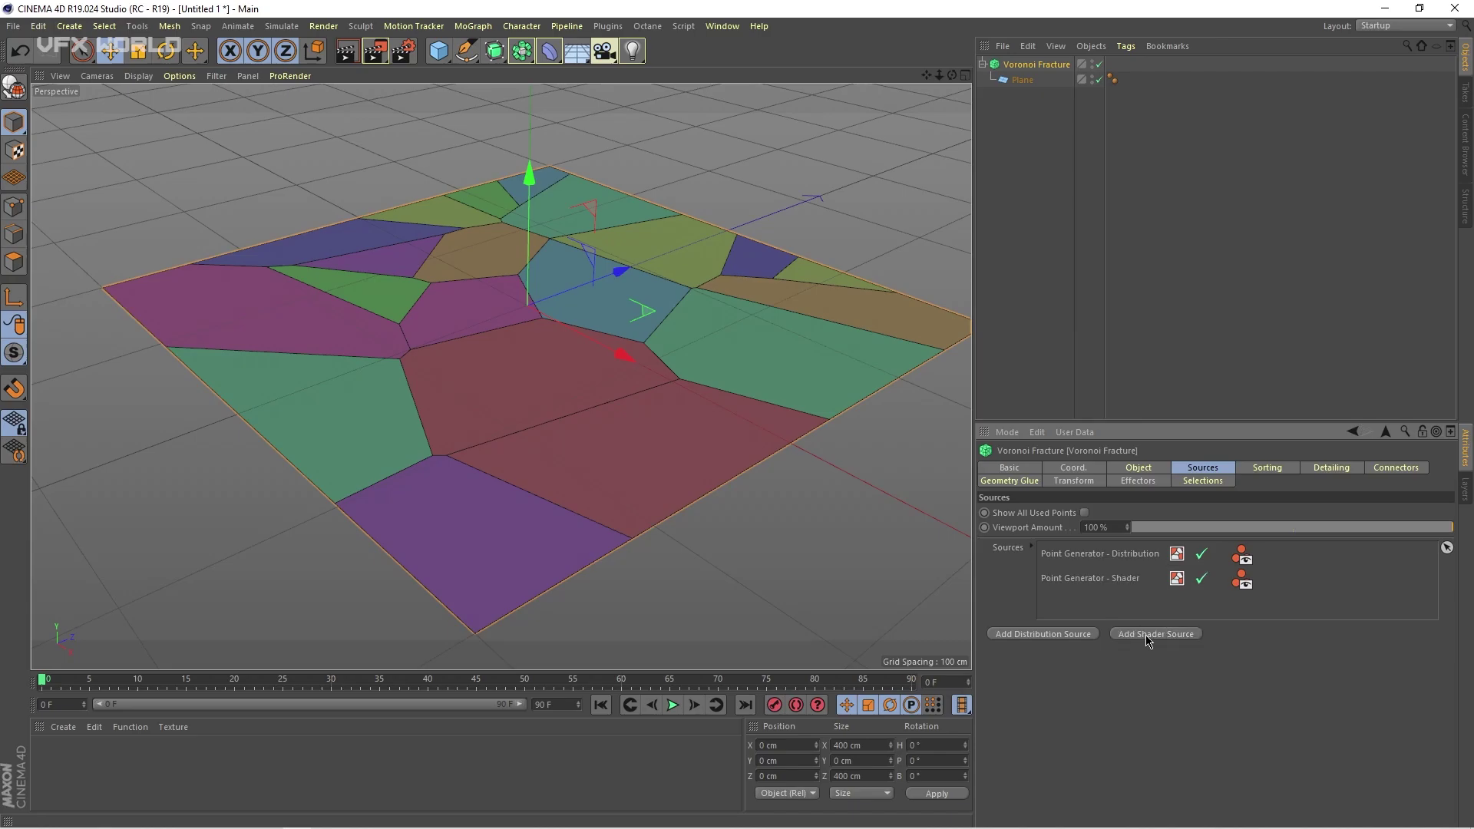
click(1111, 581)
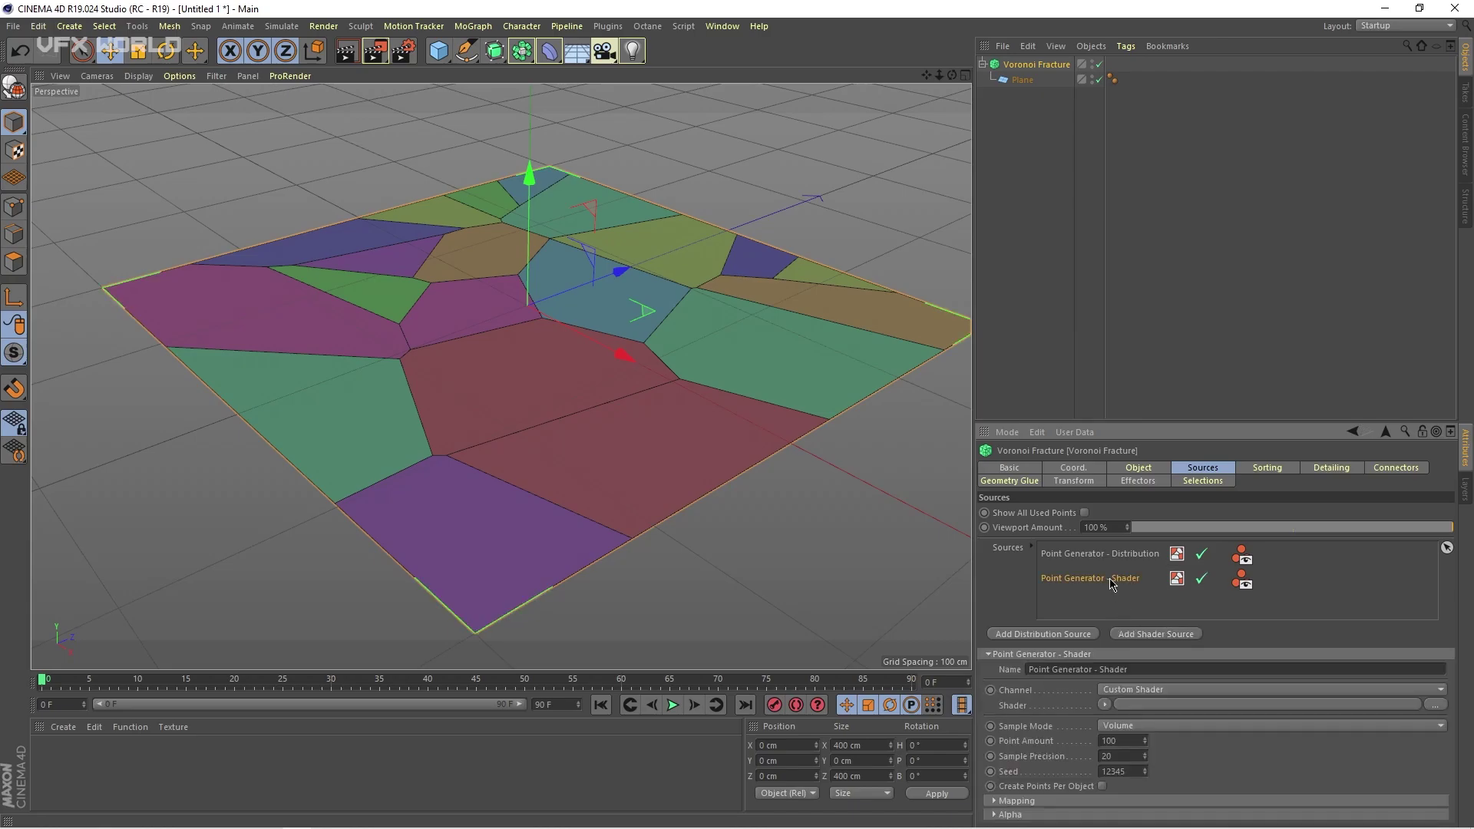
click(1106, 706)
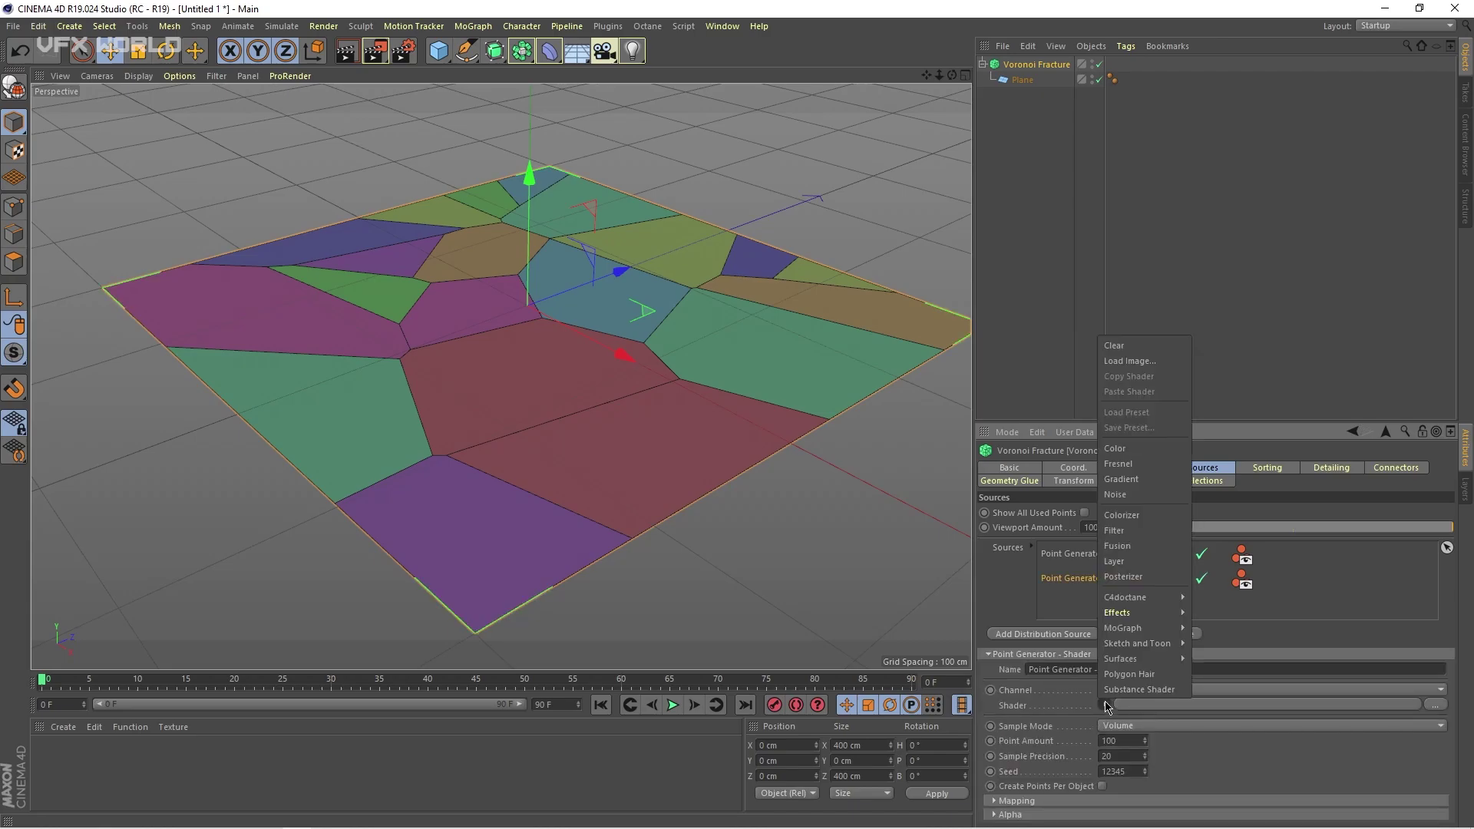
click(1137, 480)
- Set the shader point generator's sample mode to Surface
scroll(1037, 751, down, 1)
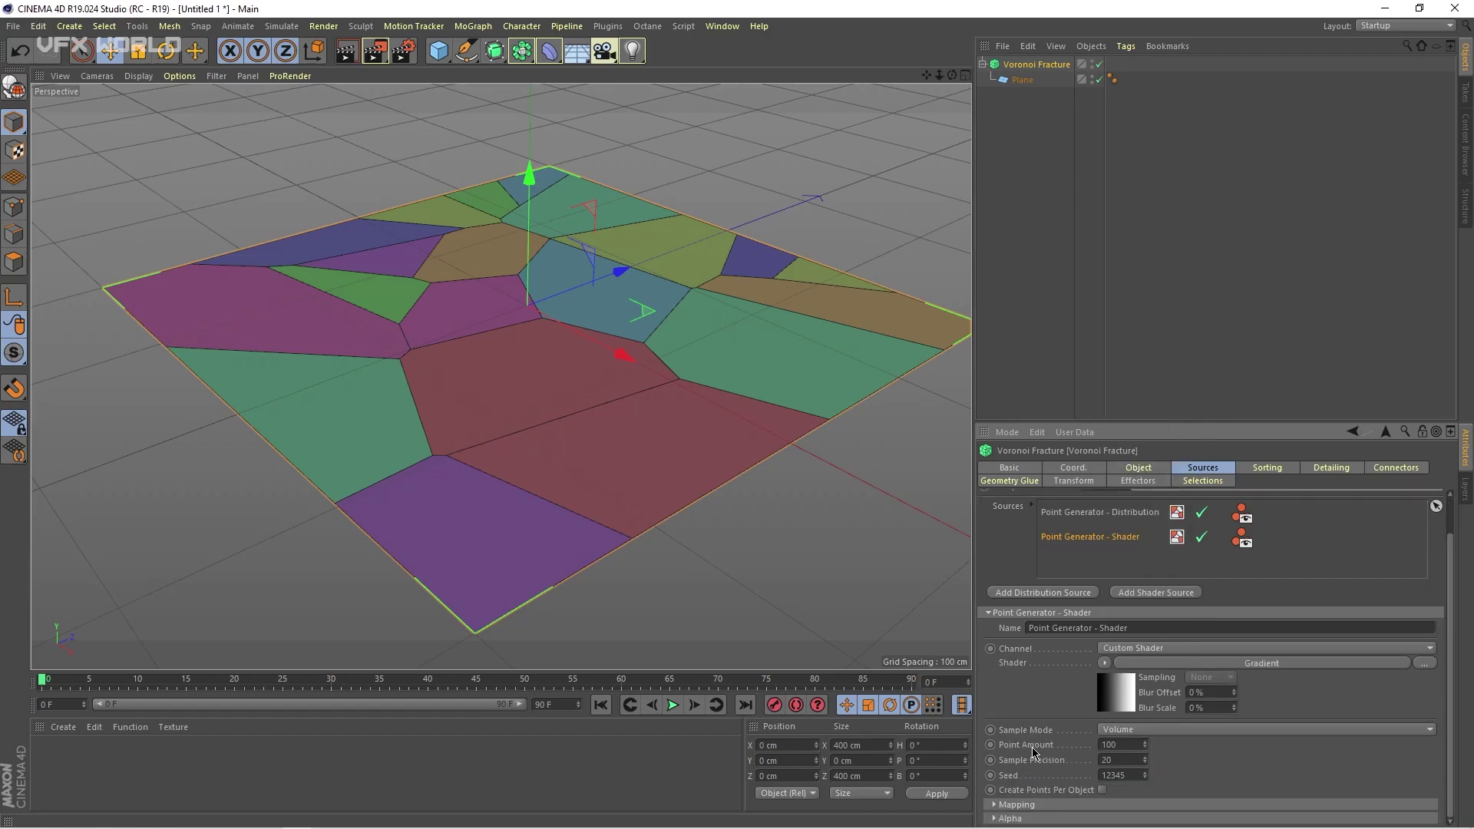
click(1267, 730)
click(1229, 745)
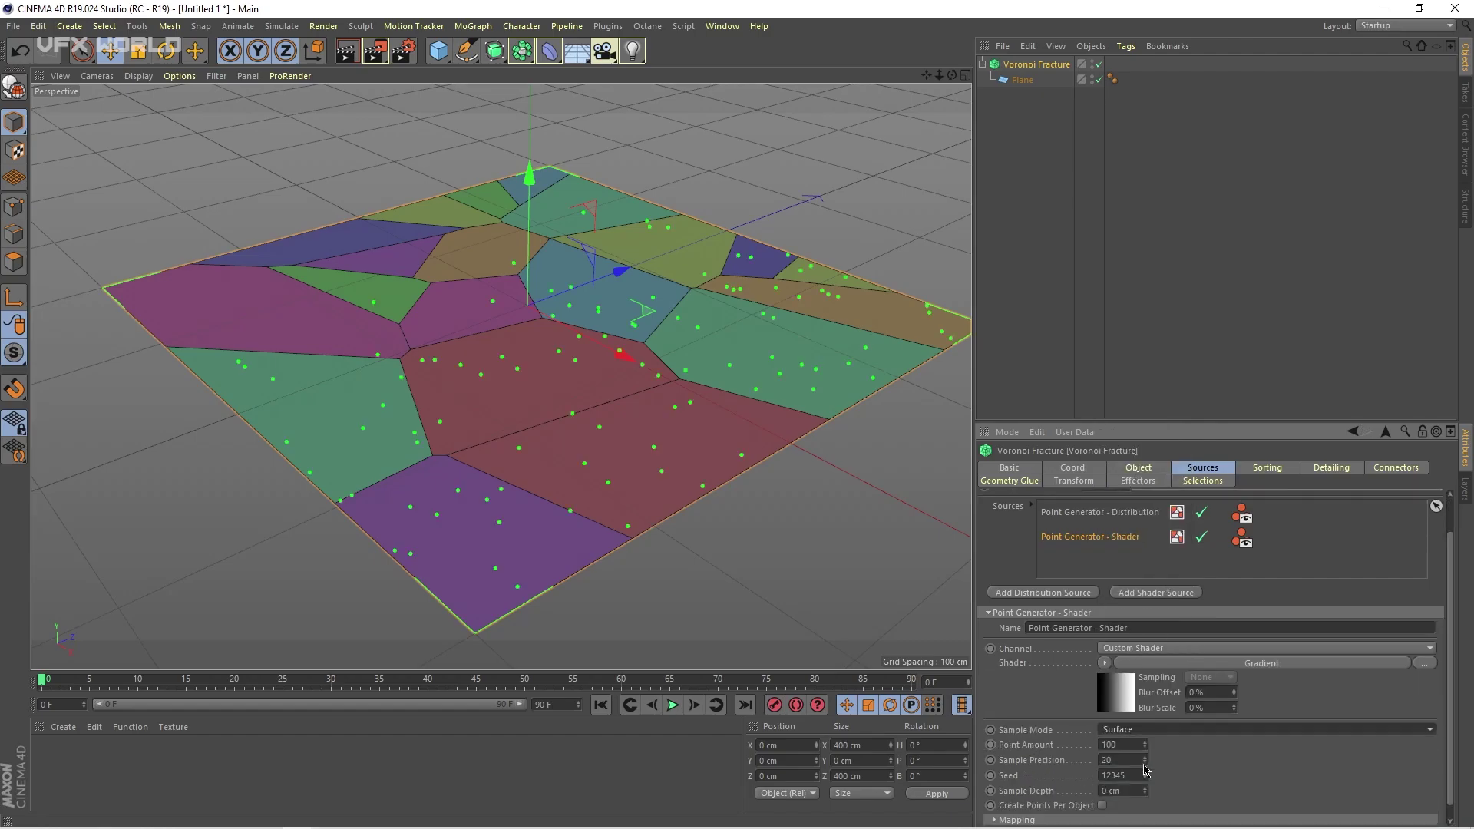
alt+drag(718, 496, 704, 527)
alt+middle_drag(704, 527, 665, 530)
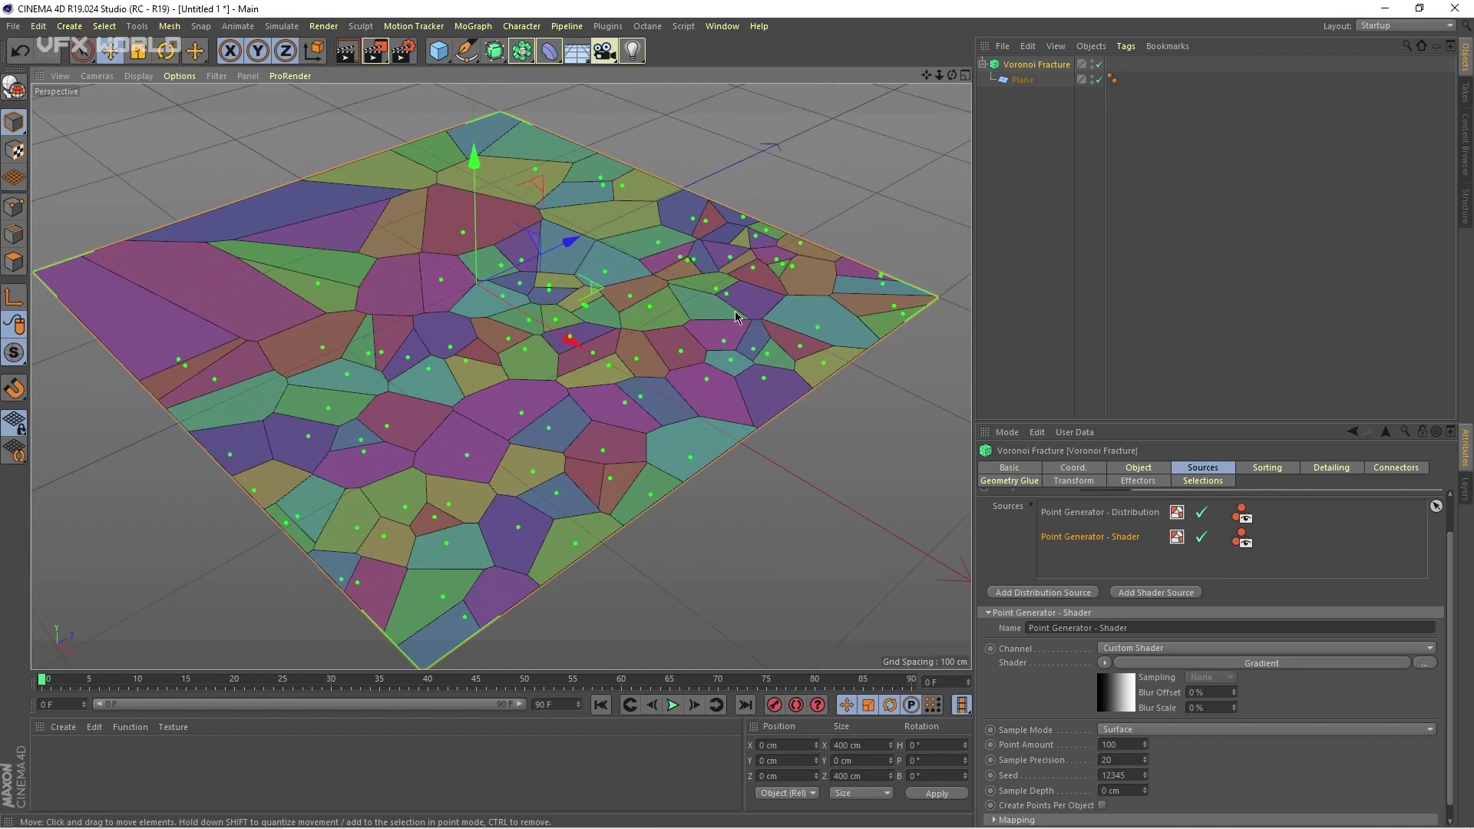
alt+drag(707, 492, 662, 488)
- Open the source's gradient shader and invert its knots so white comes first
click(1108, 701)
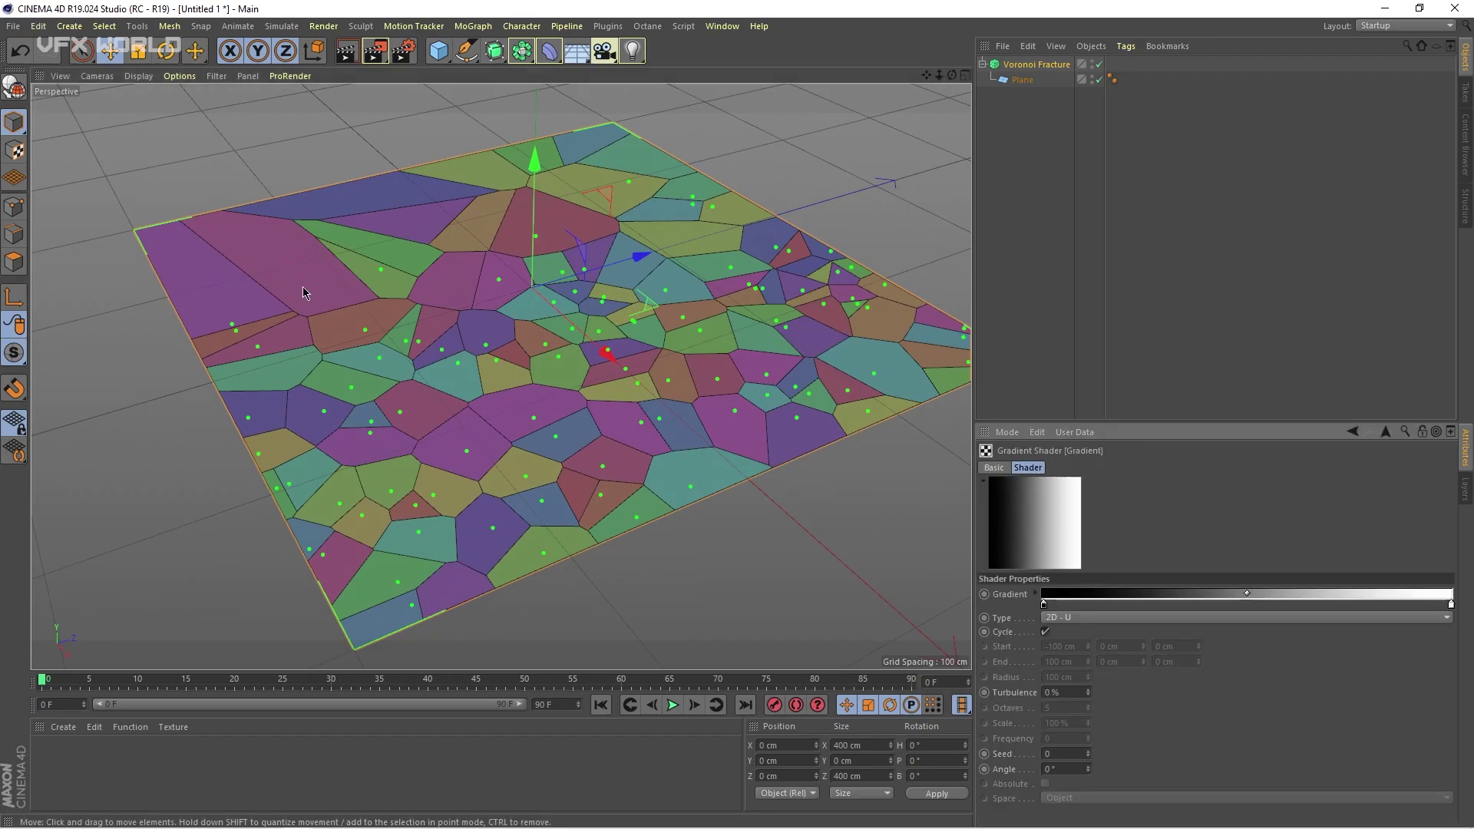
right_click(1164, 597)
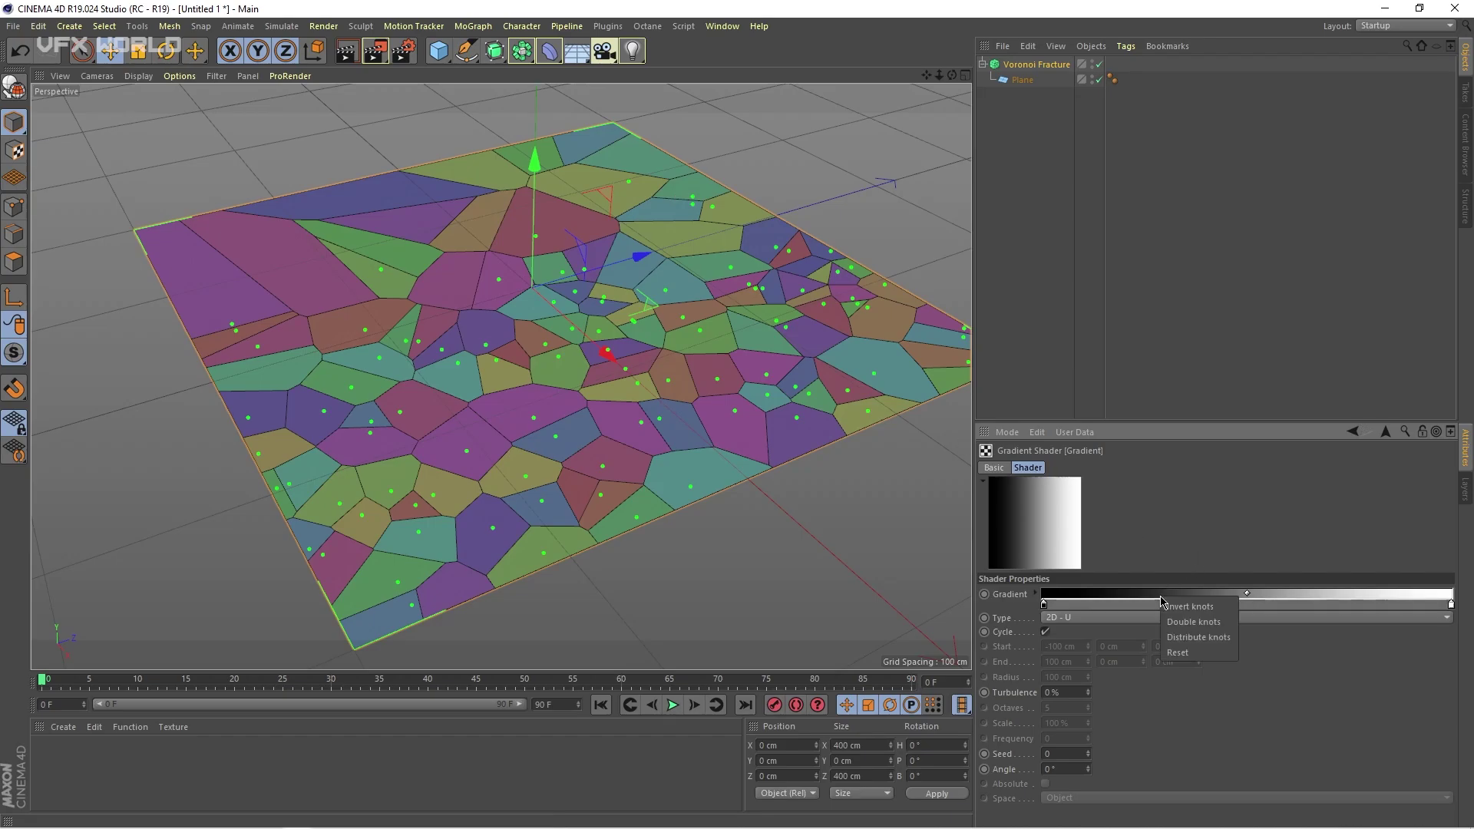
click(1178, 607)
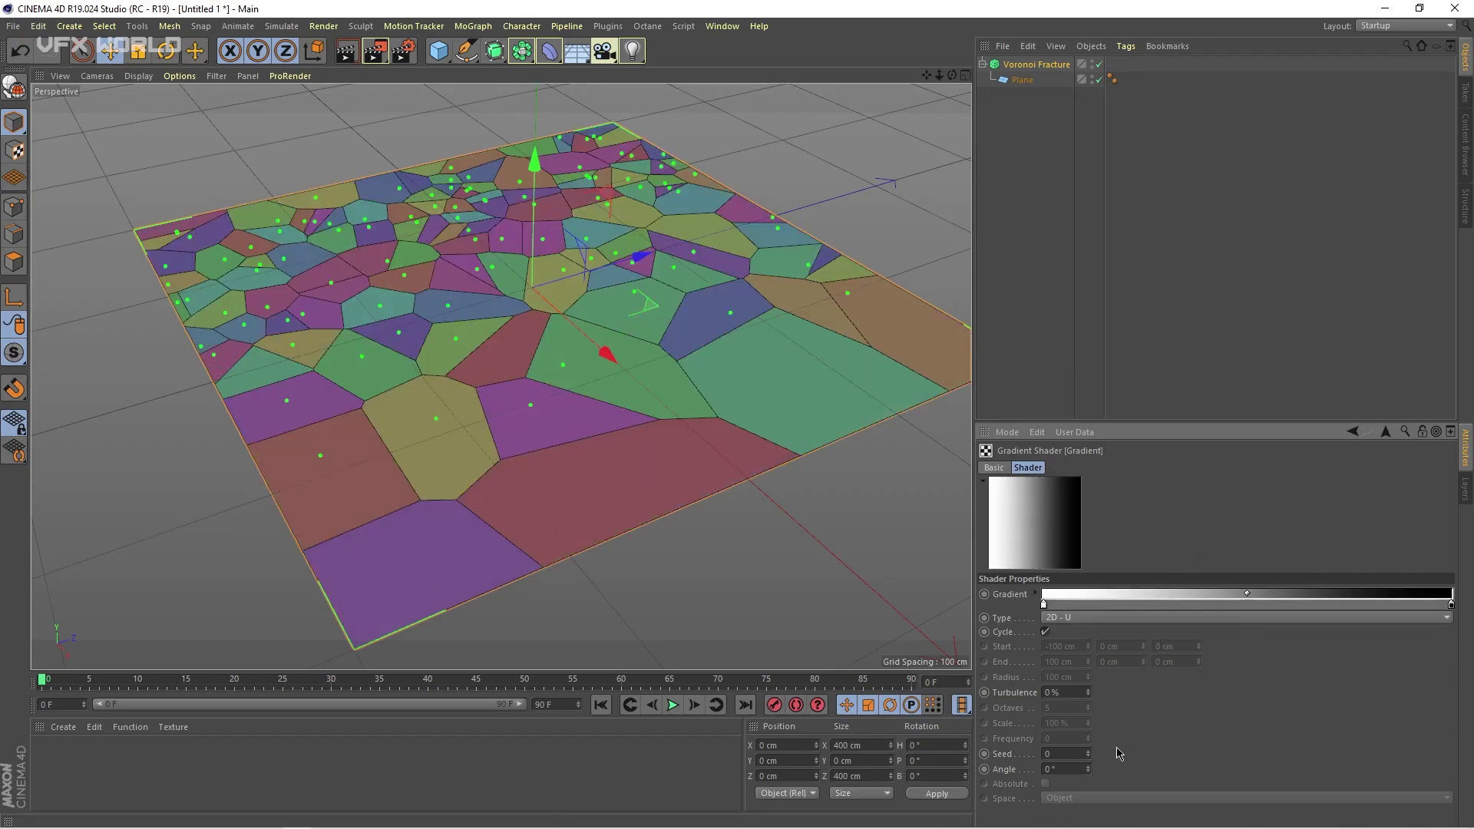
- Change the gradient type to 3D - Spherical and return to the Voronoi Fracture settings
click(1096, 619)
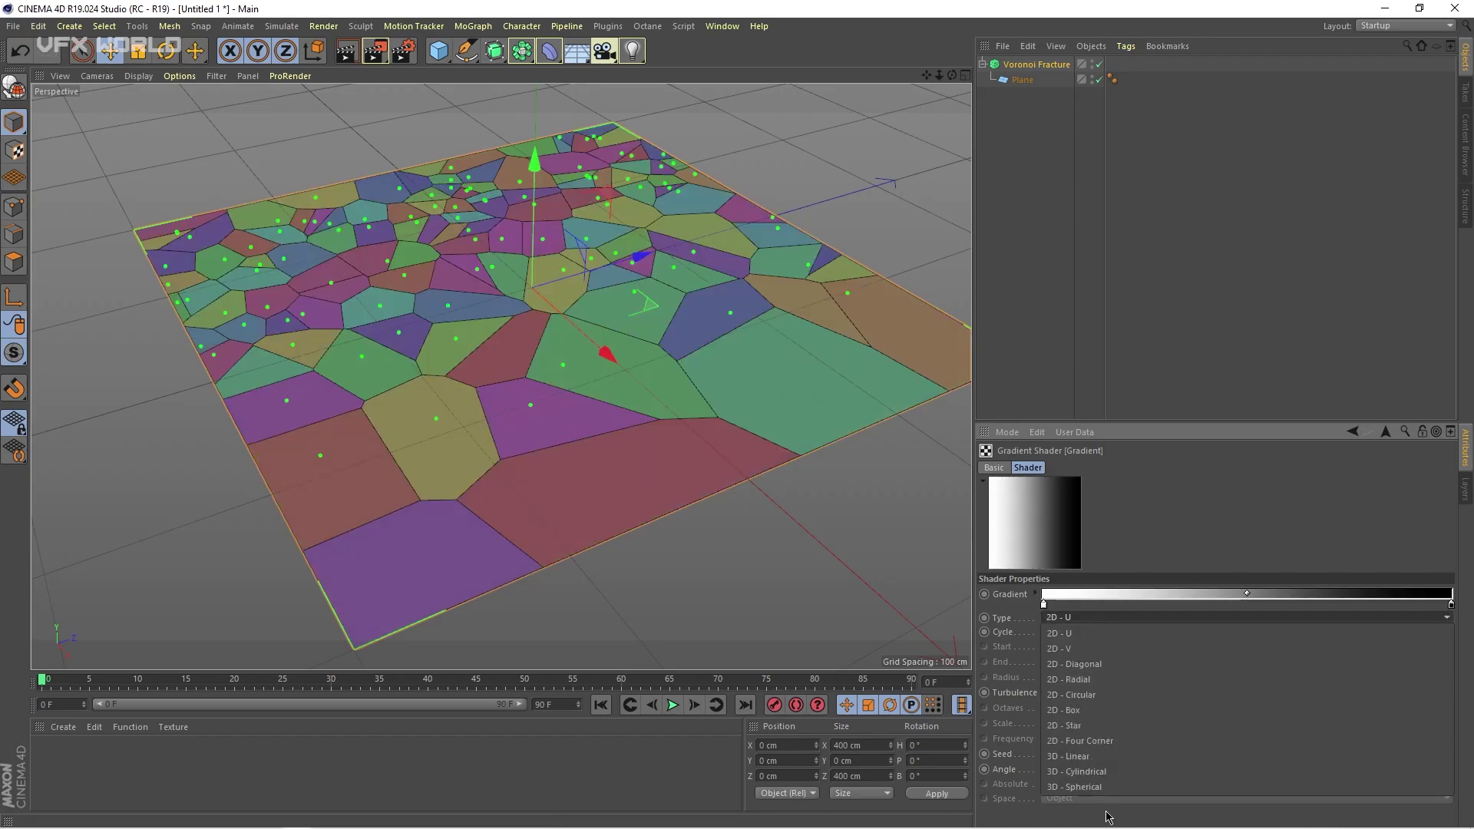
click(1106, 788)
alt+drag(599, 549, 637, 503)
mouse_move(1043, 604)
mouse_down()
mouse_move(1267, 605)
mouse_move(1044, 606)
mouse_up()
mouse_move(665, 516)
alt+mouse_down()
mouse_move(566, 510)
mouse_move(658, 516)
alt+mouse_up()
click(1386, 433)
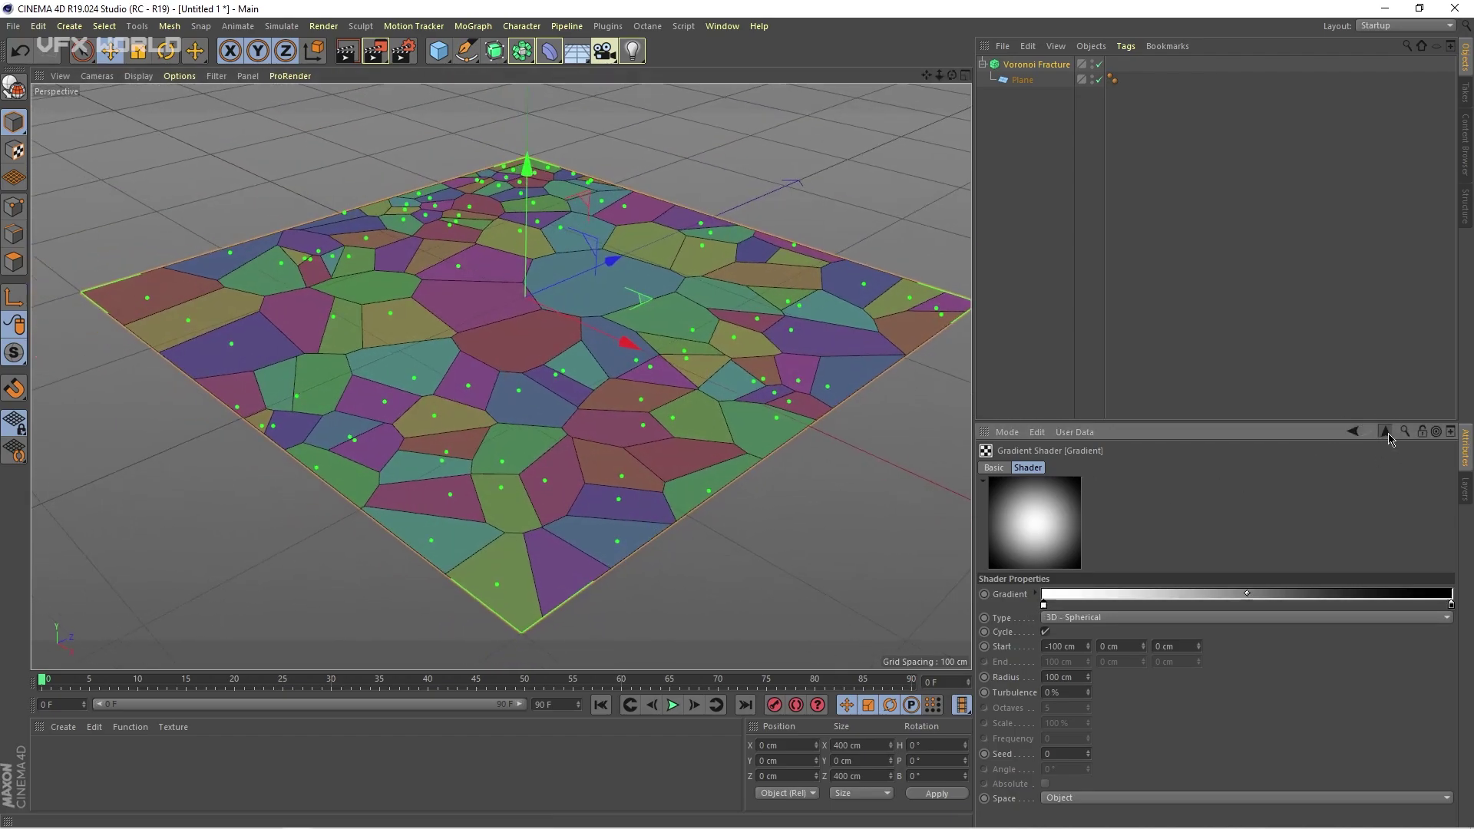
click(1386, 433)
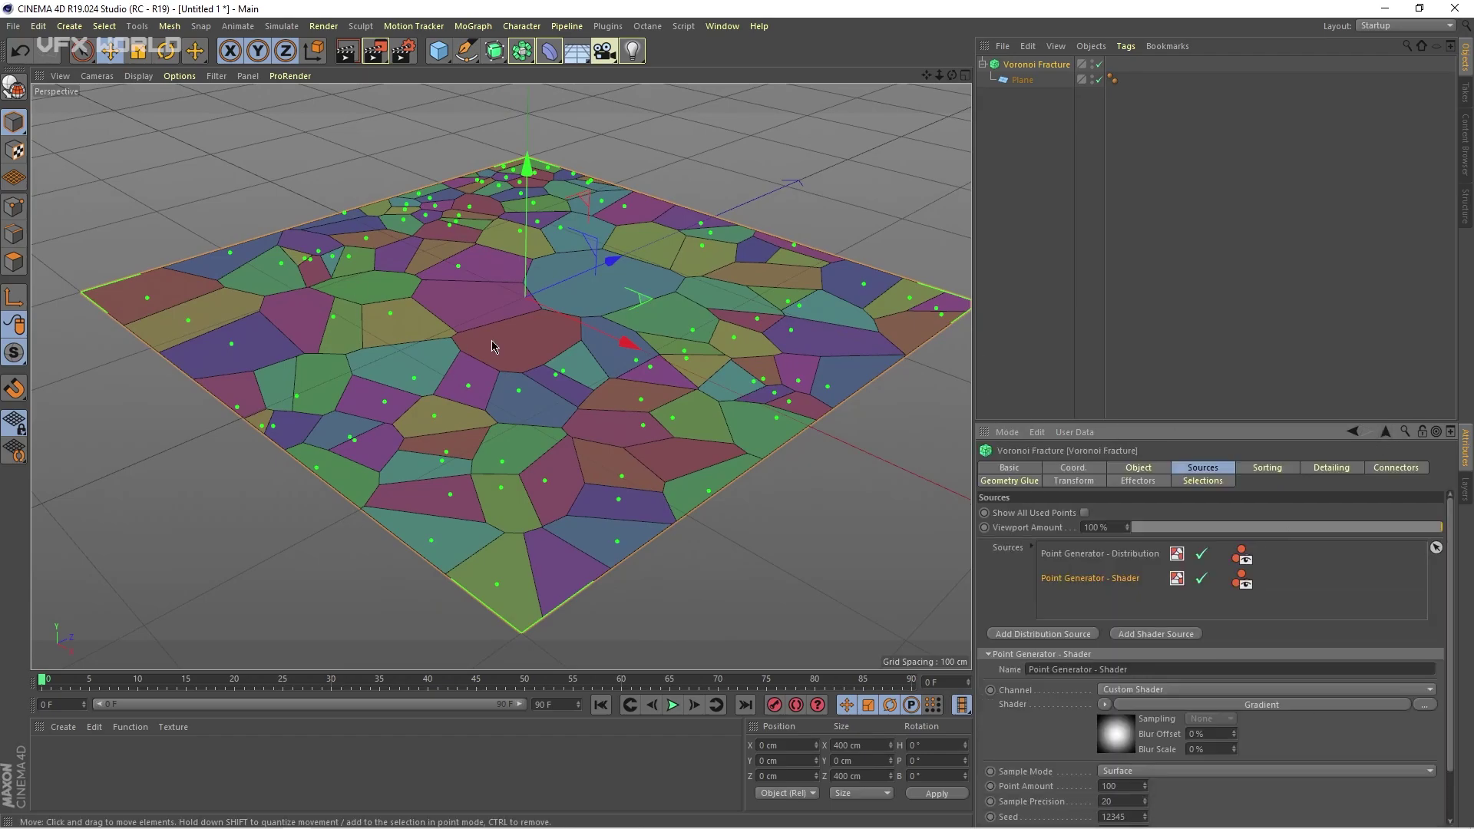
- Convert the Voronoi Fracture's current state to an object
scroll(478, 342, down, 3)
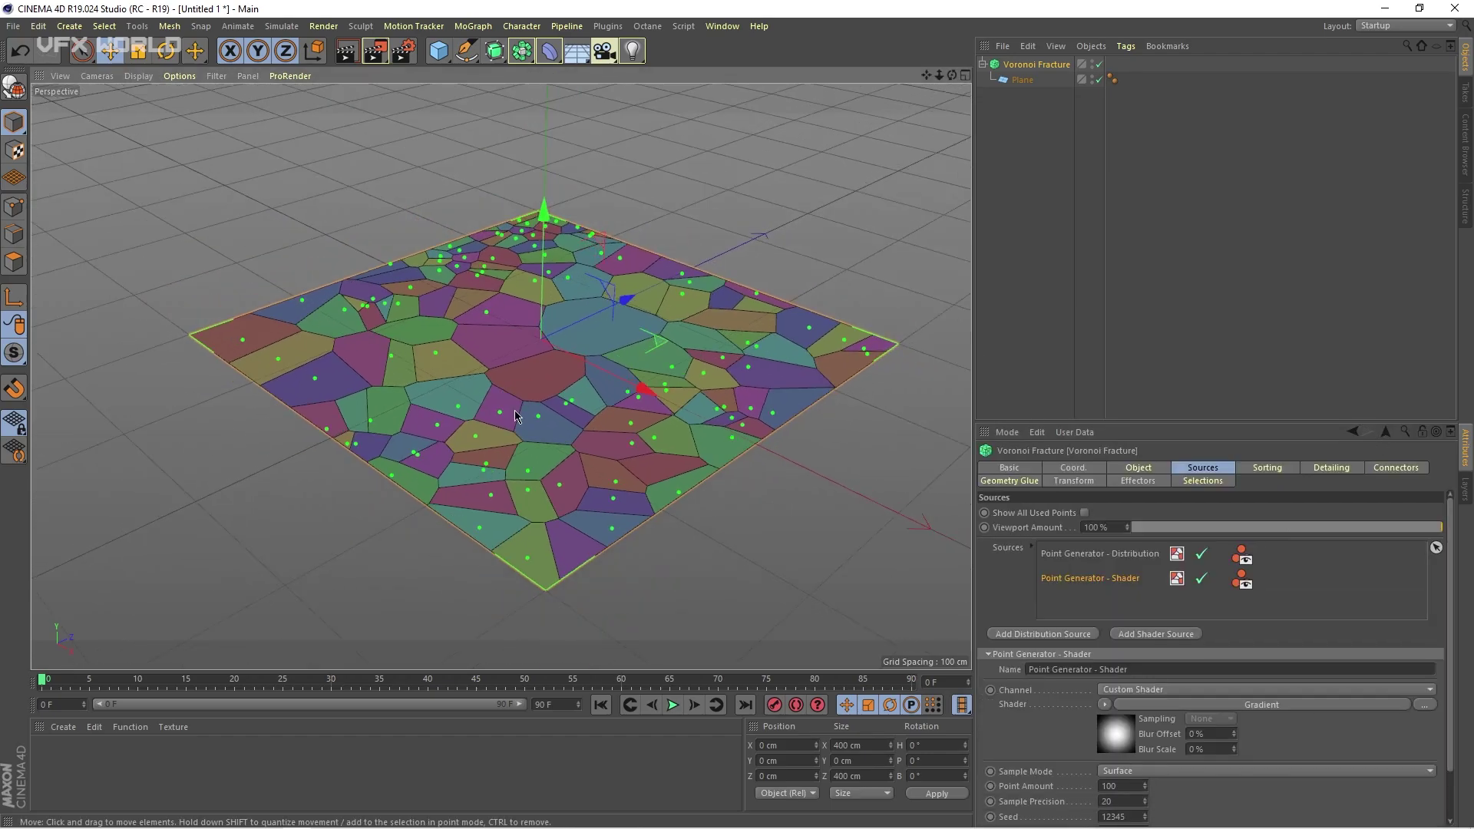
alt+drag(515, 410, 505, 407)
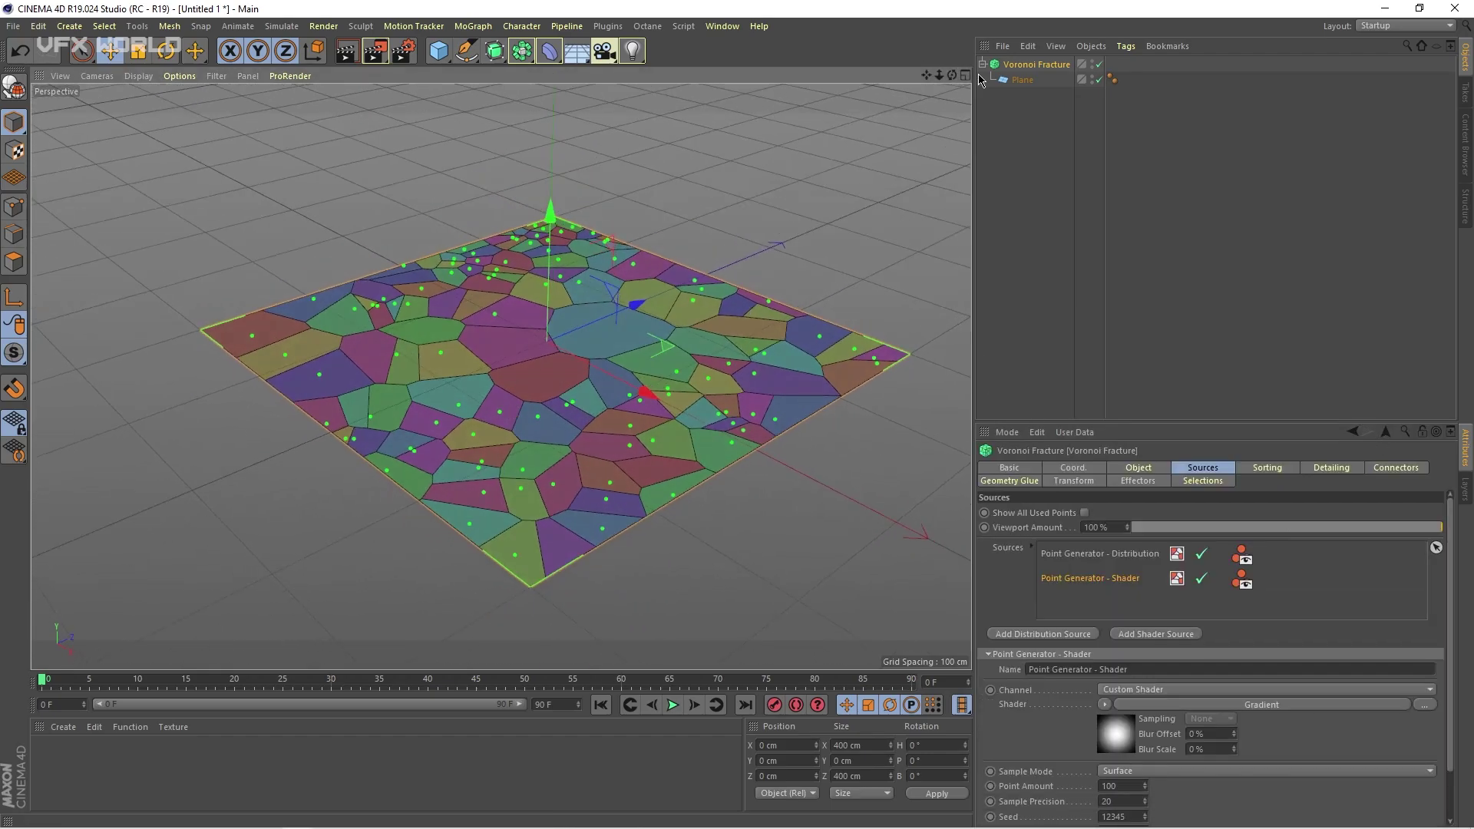
right_click(1015, 71)
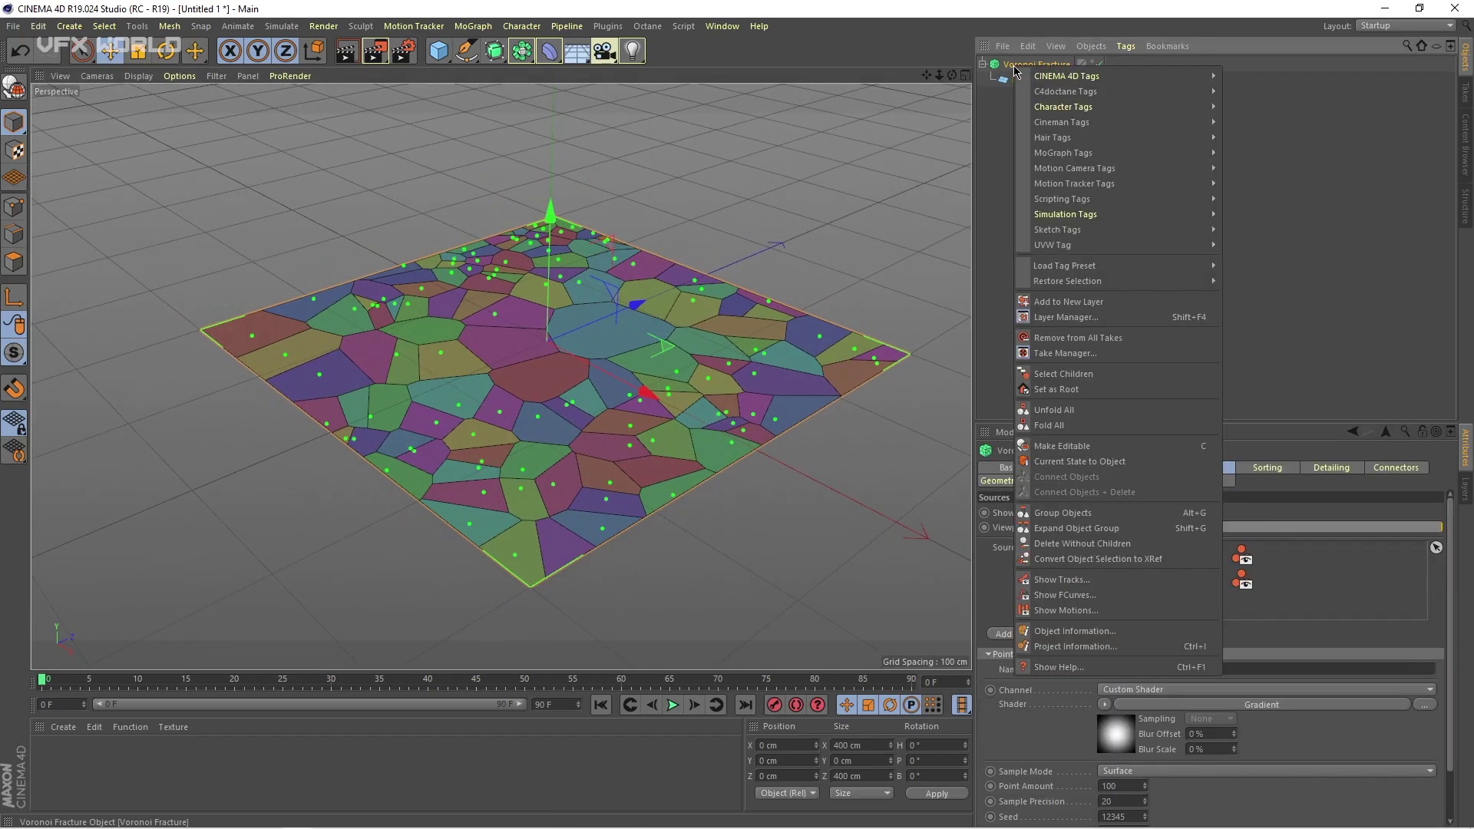
click(1115, 463)
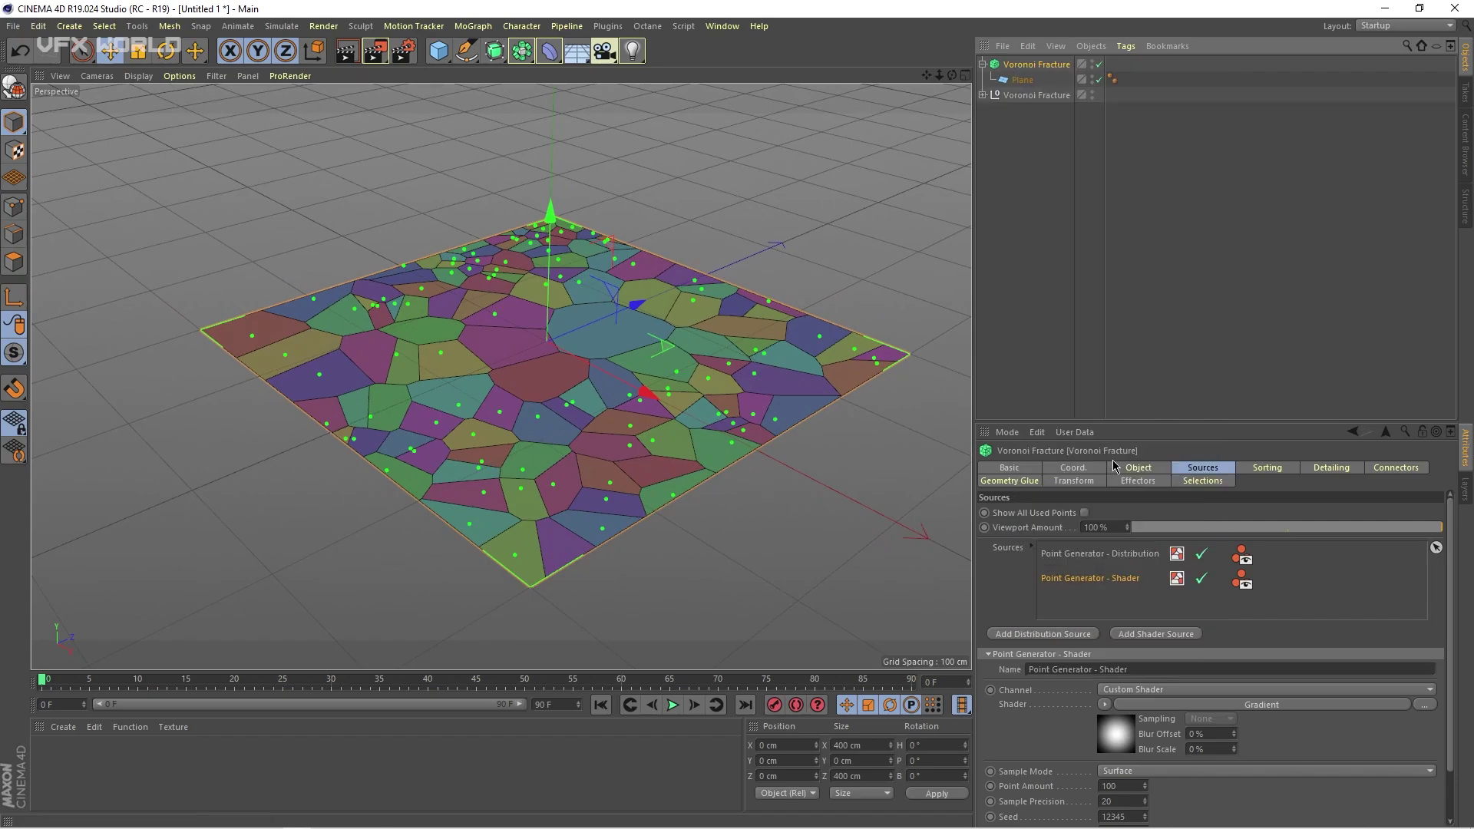
- Select the converted Voronoi Fracture null with all its fracture parts and merge them using Connect Objects + Delete
click(1038, 95)
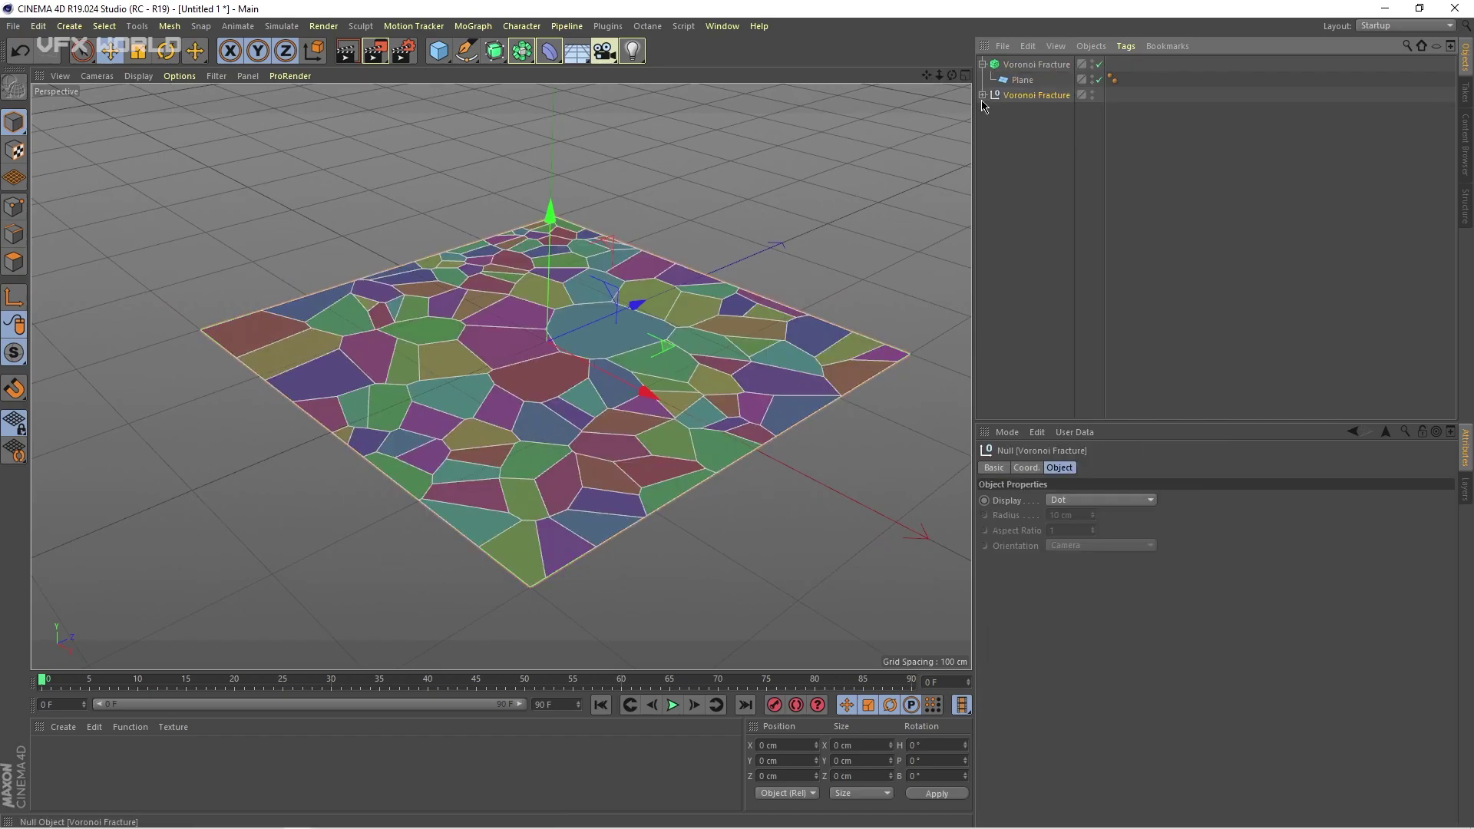
click(983, 94)
scroll(1025, 221, down, 10)
scroll(1025, 221, up, 10)
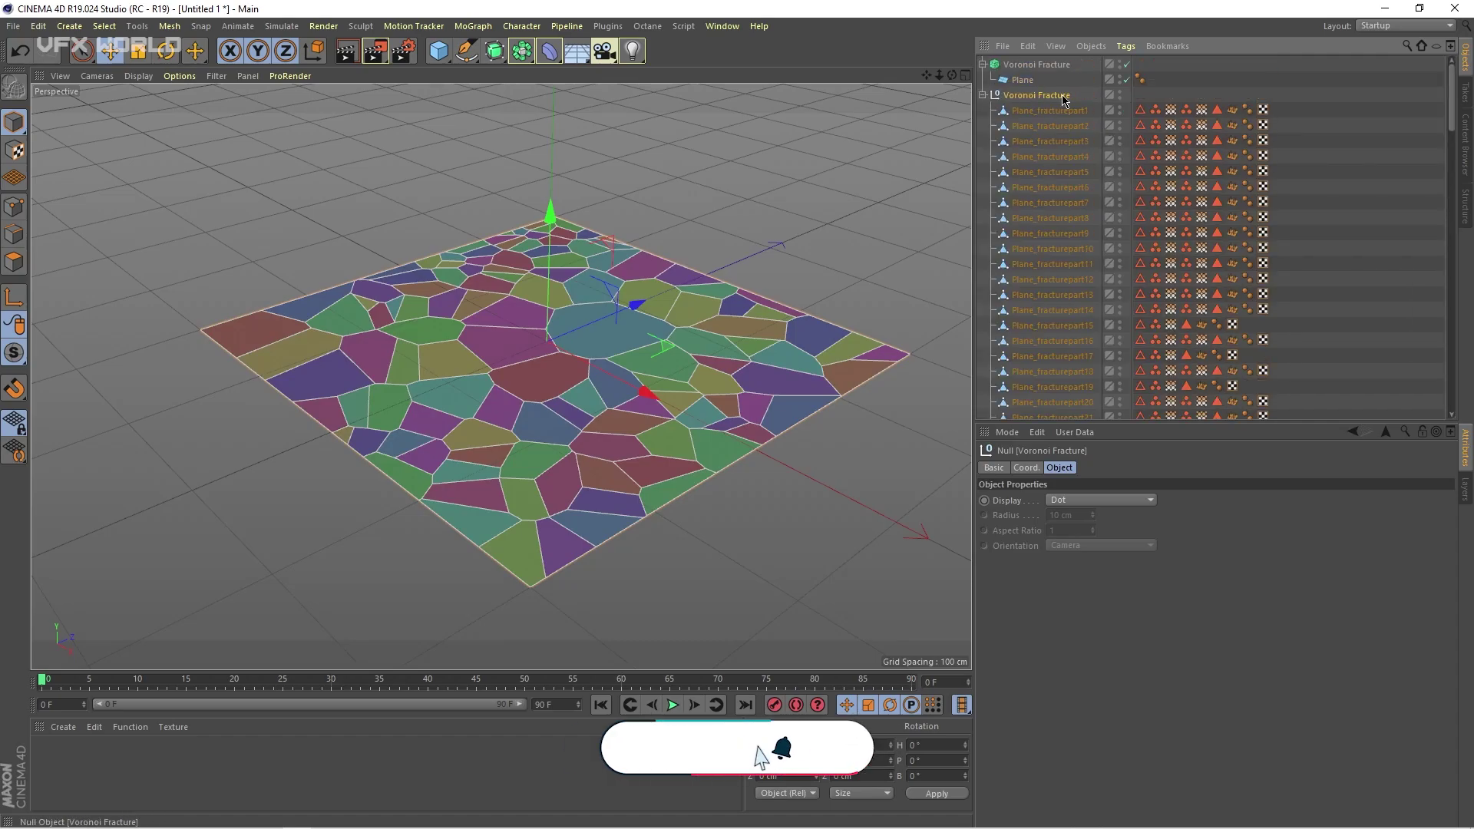
right_click(1045, 98)
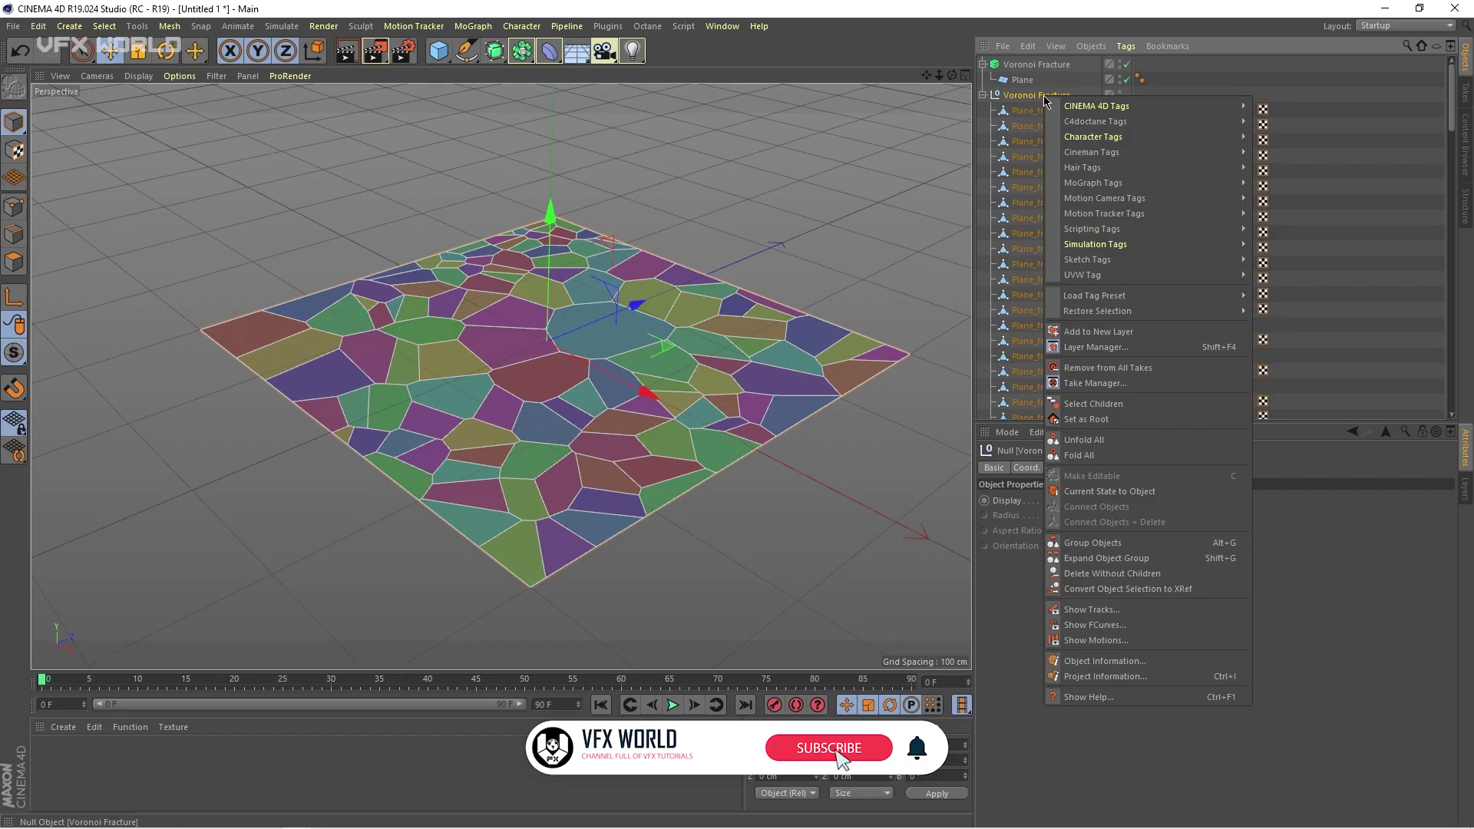
click(1097, 407)
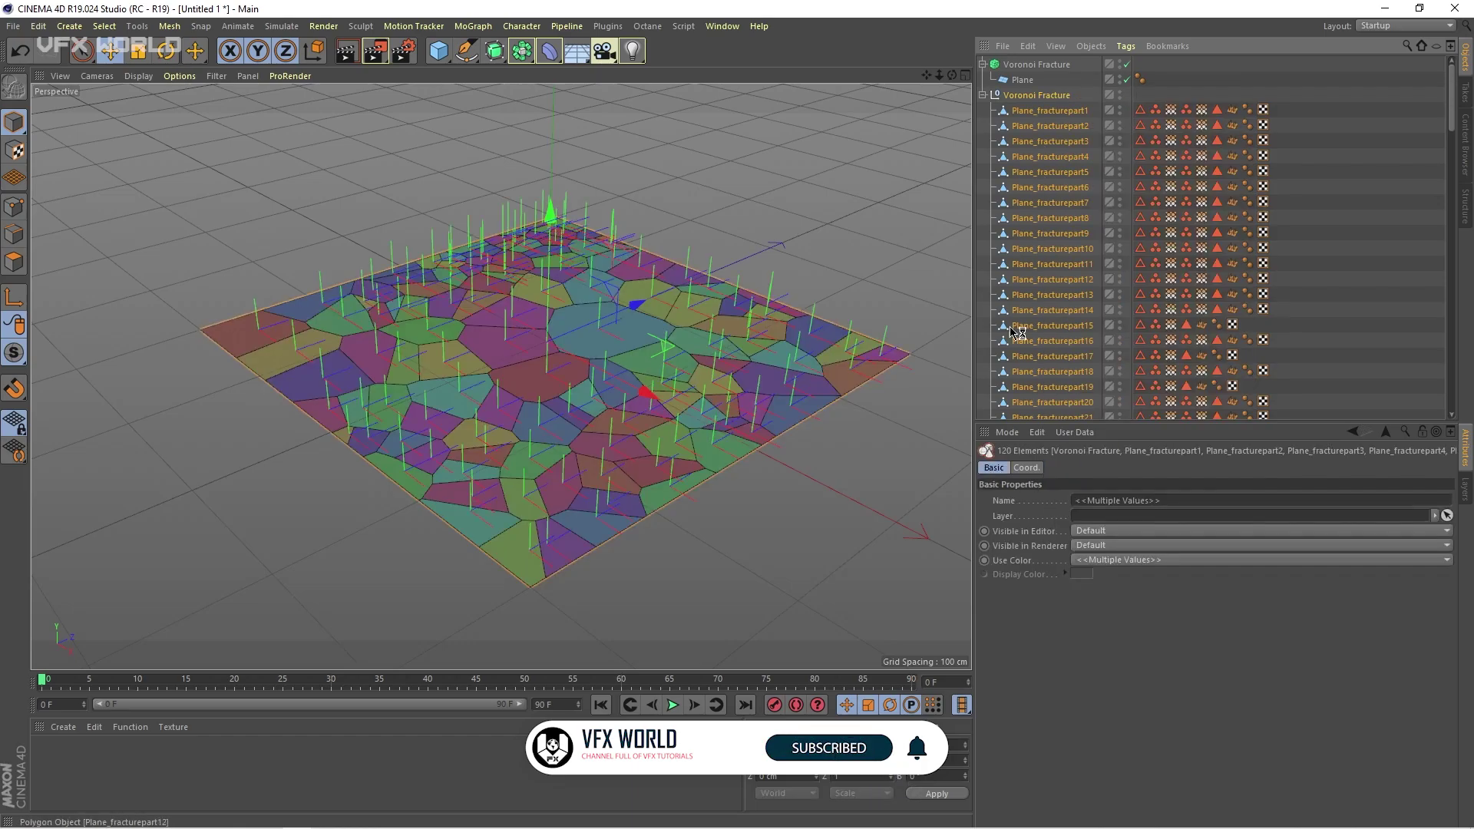
right_click(1059, 97)
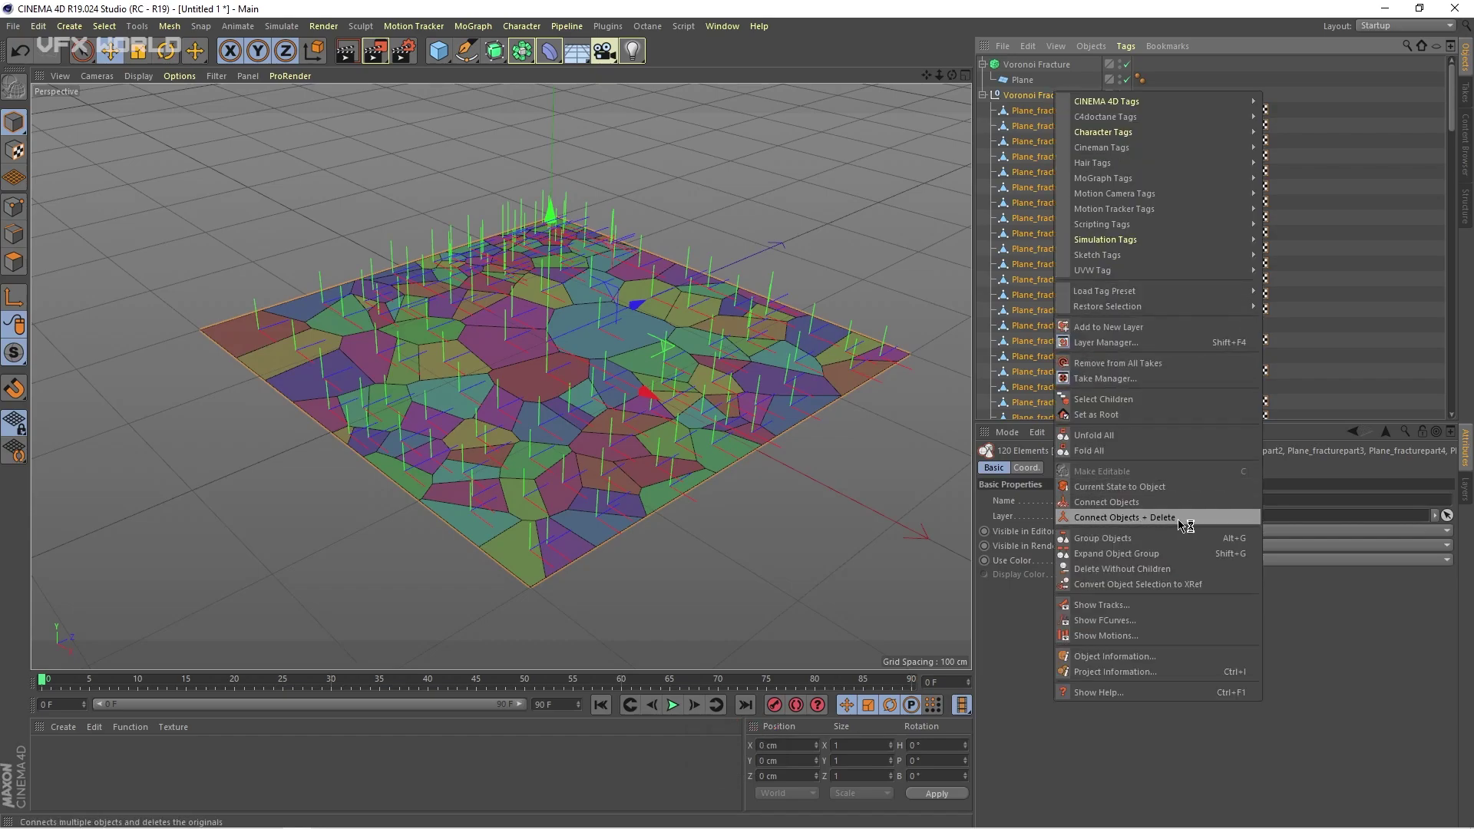
click(1144, 518)
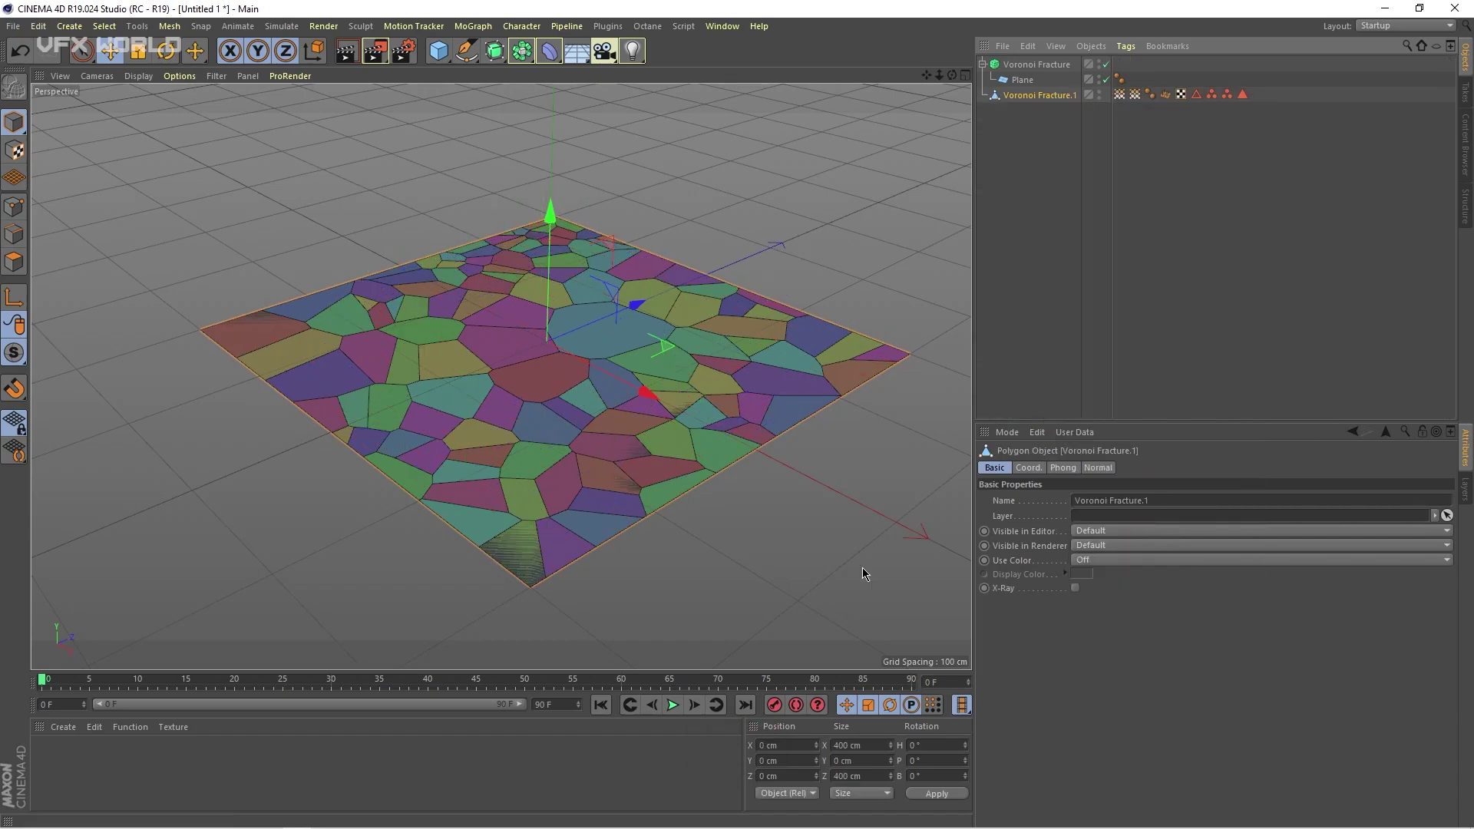
- Move the original Voronoi Fracture generator below the merged polygon object and disable it
click(1038, 66)
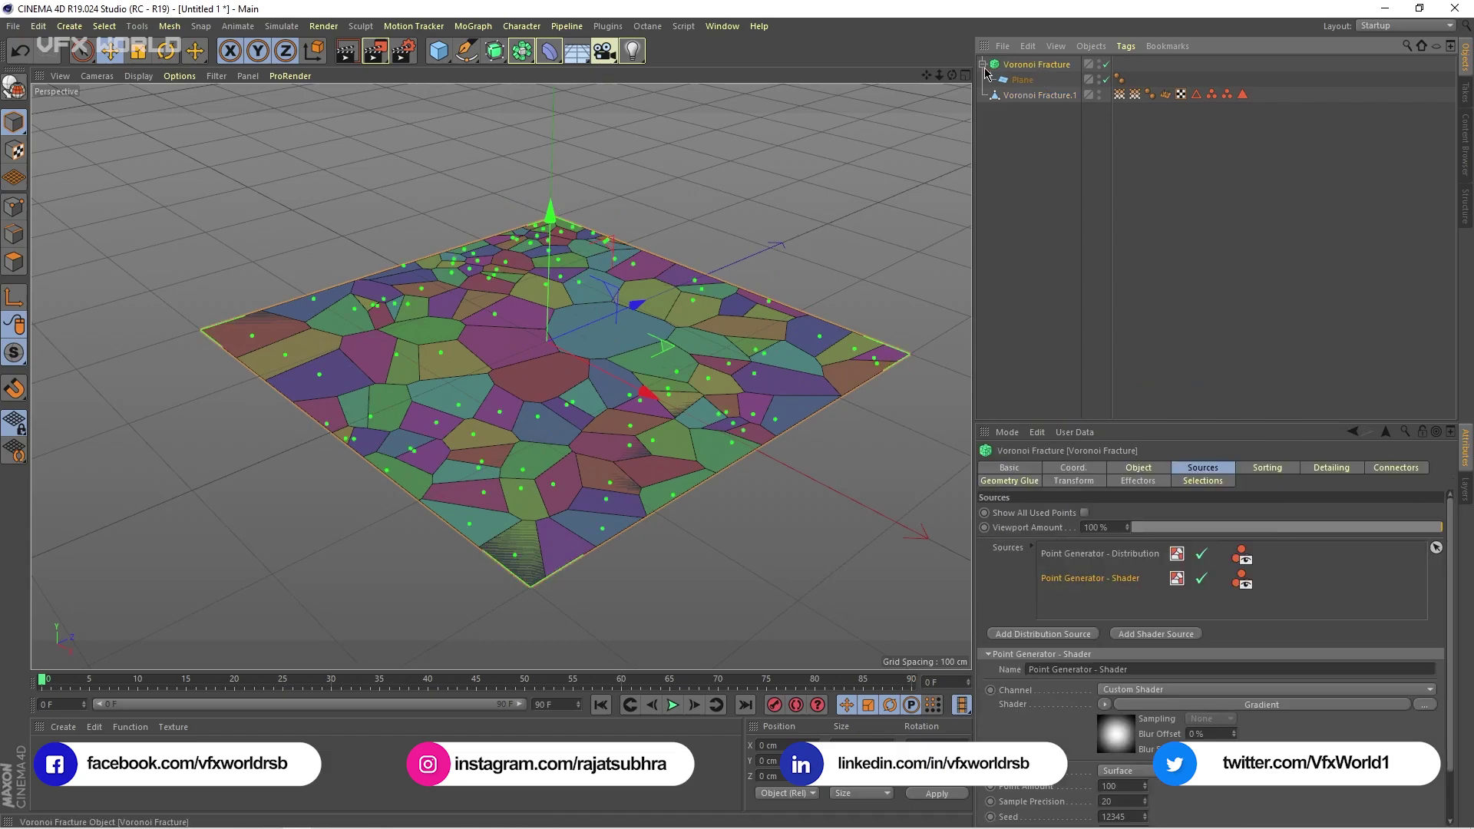
drag(1063, 68, 1063, 123)
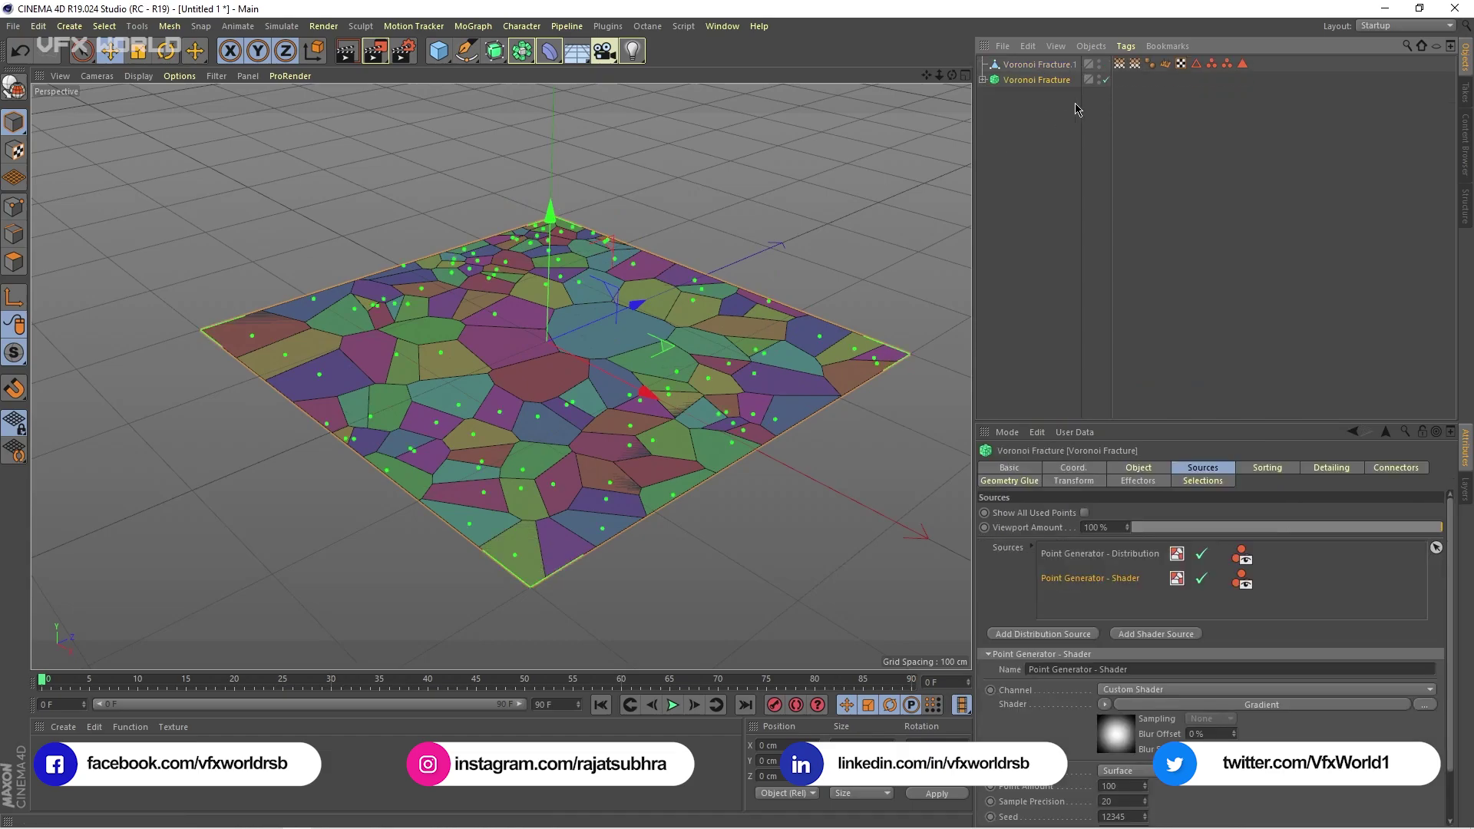
click(1107, 79)
- Switch to polygon mode on the merged fracture object and select all its polygons
click(1046, 66)
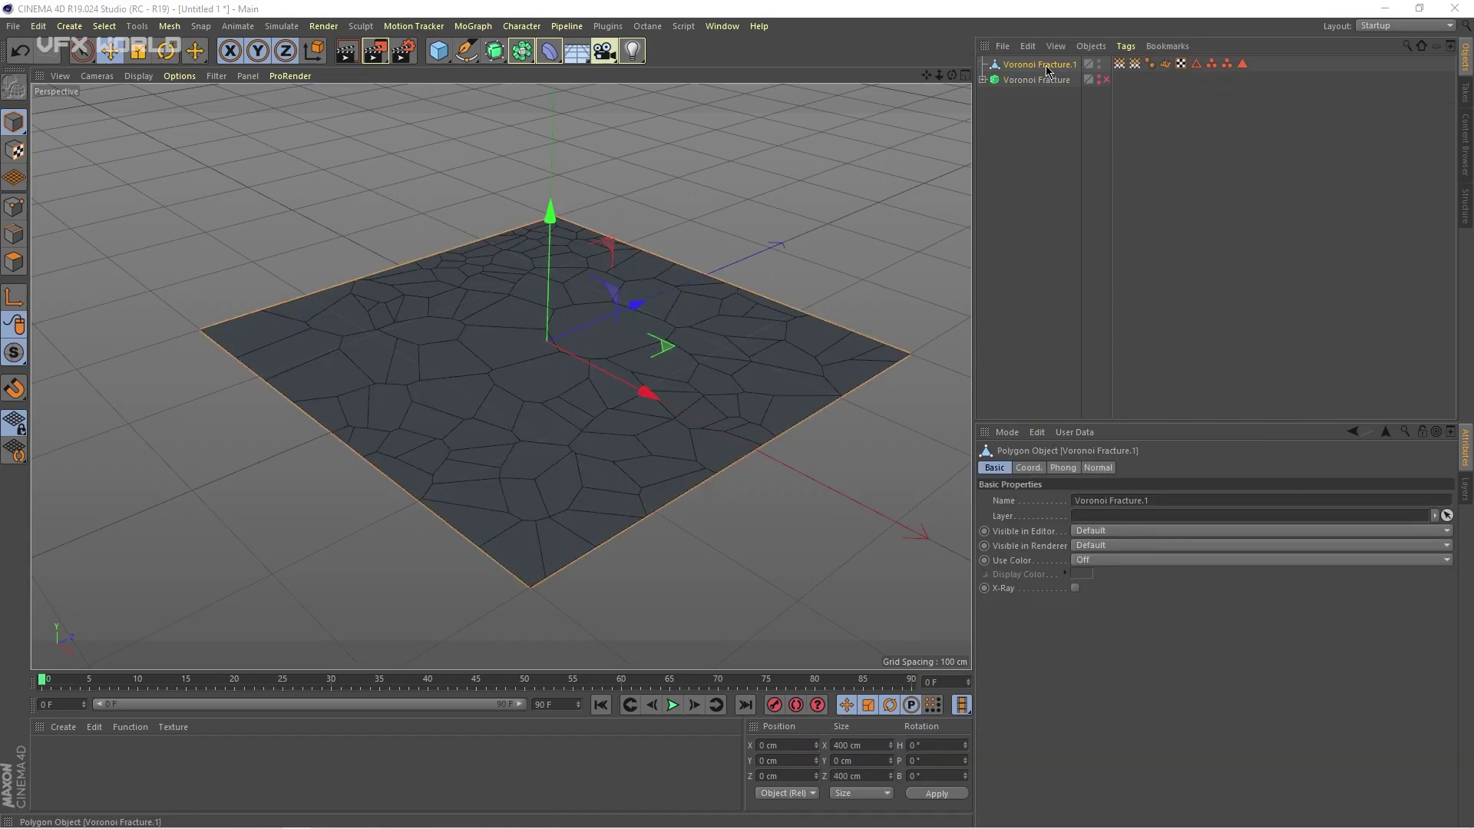
click(15, 261)
alt+drag(362, 292, 331, 315)
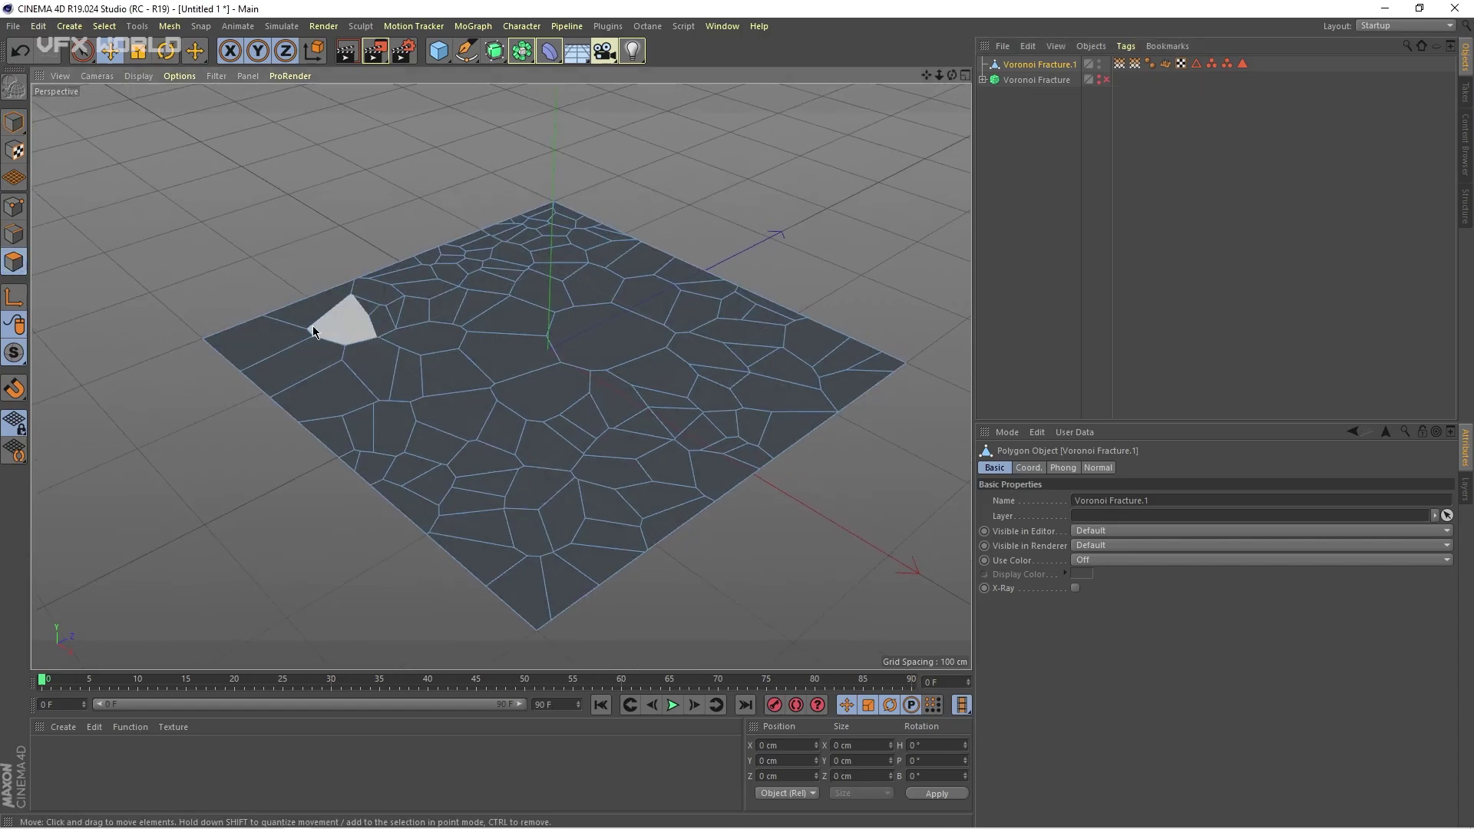
click(606, 338)
click(372, 367)
click(588, 167)
key(ctrl+a)
scroll(538, 399, up, 3)
alt+drag(558, 410, 547, 386)
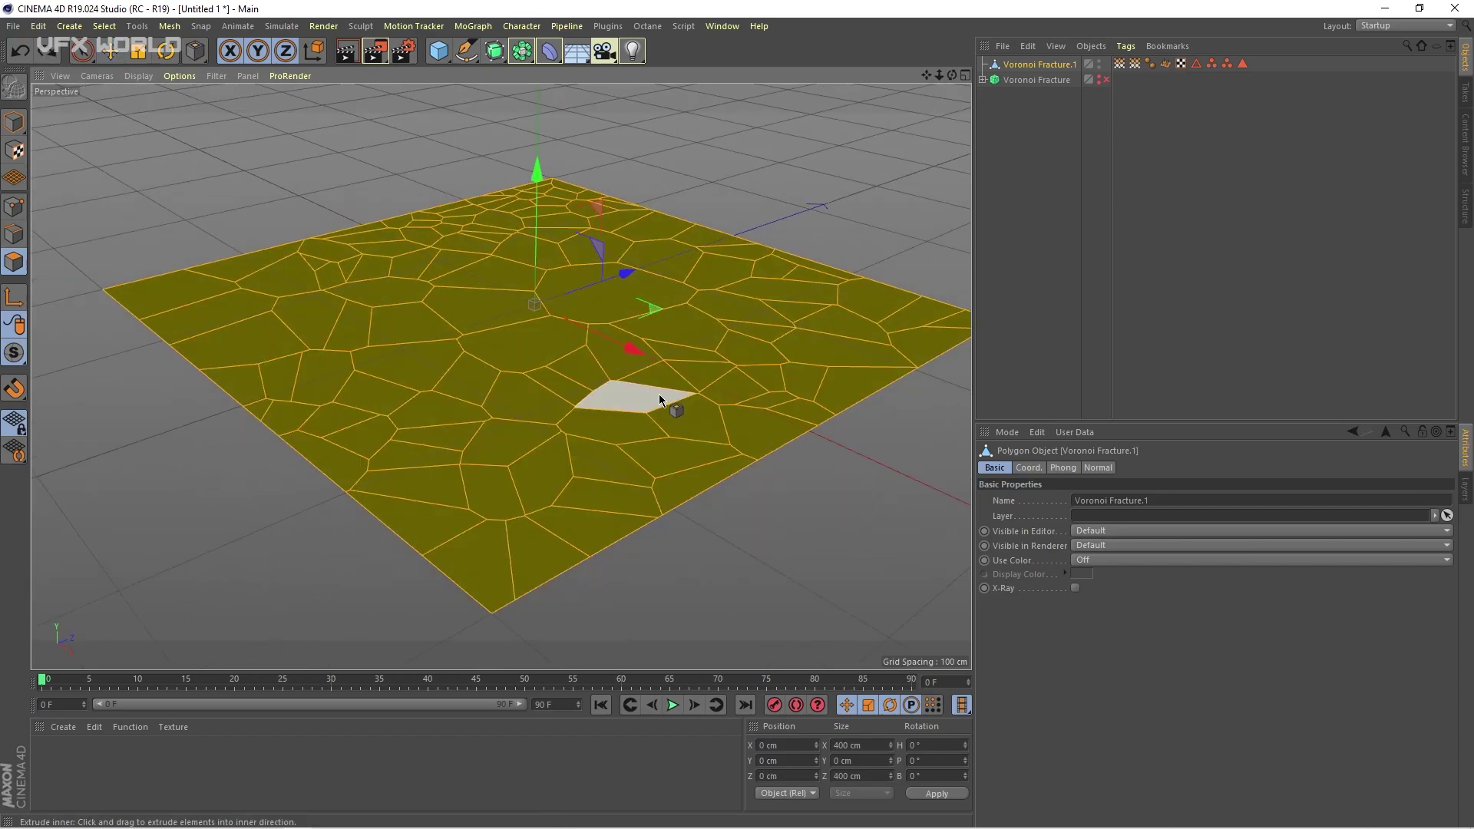
- Apply Extrude Inner to all selected polygons with a 5 cm offset and inspect the inset borders
key(d)
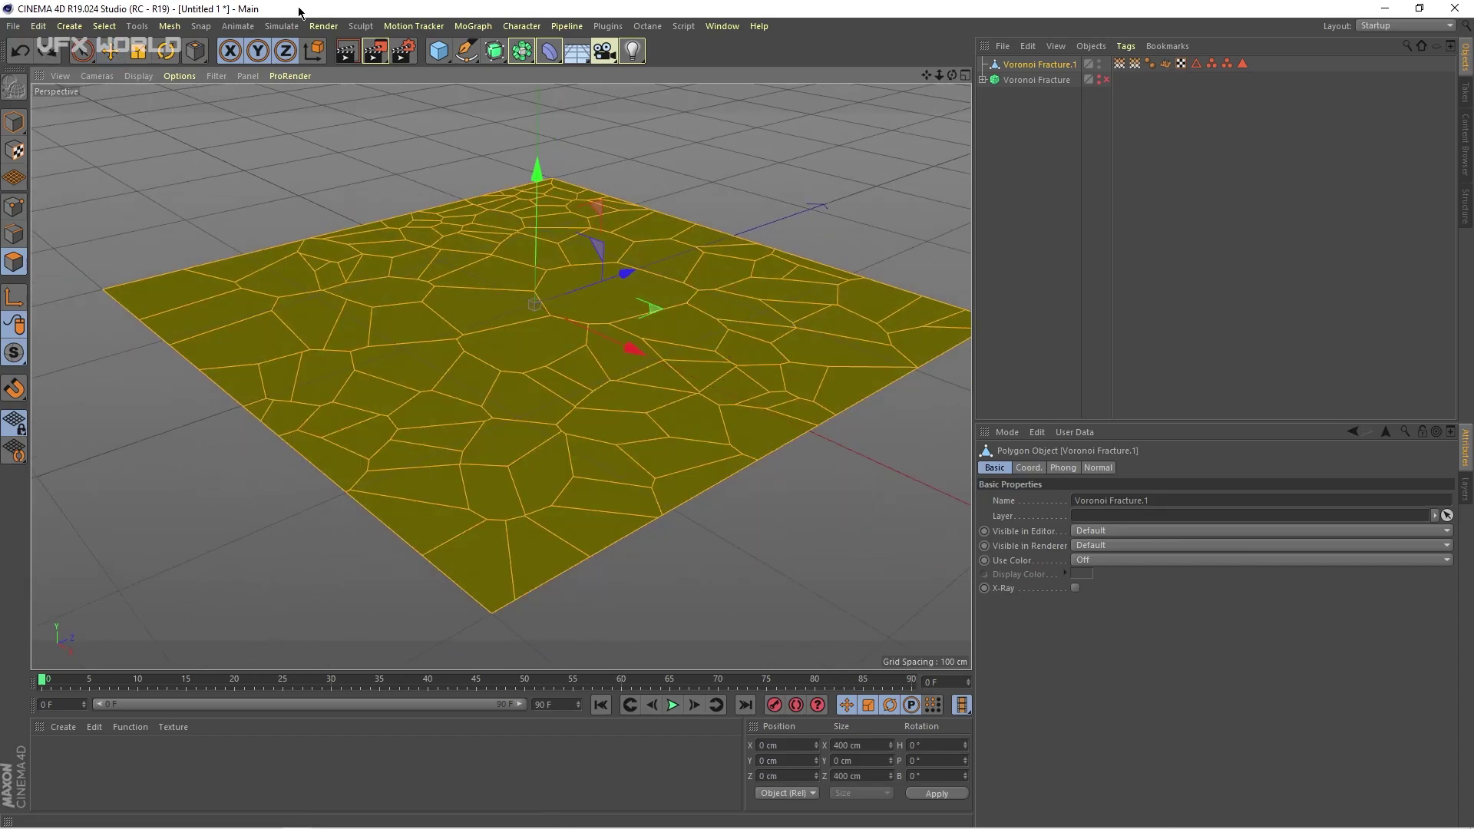
click(179, 28)
mouse_move(192, 86)
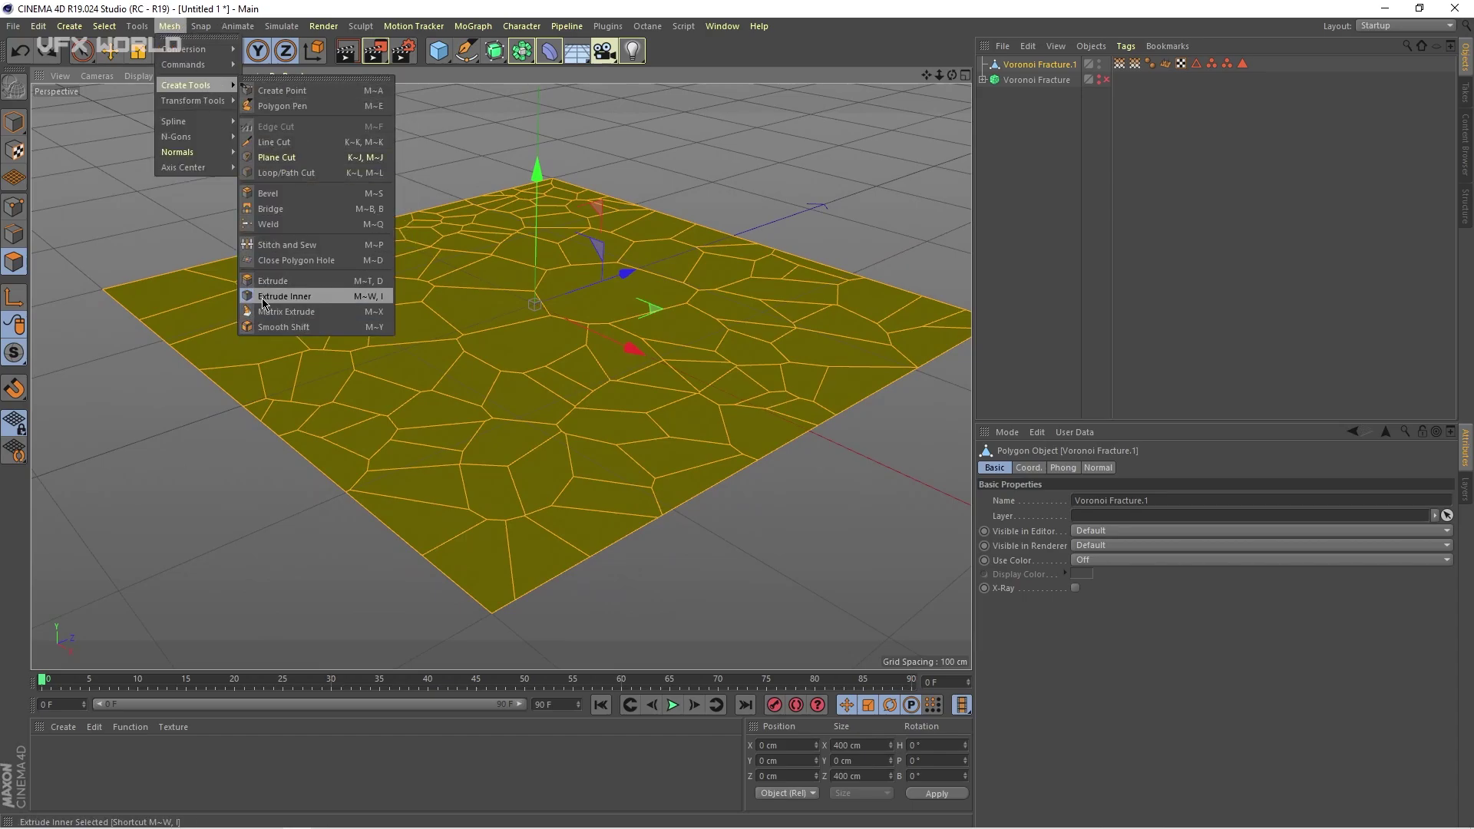
click(305, 301)
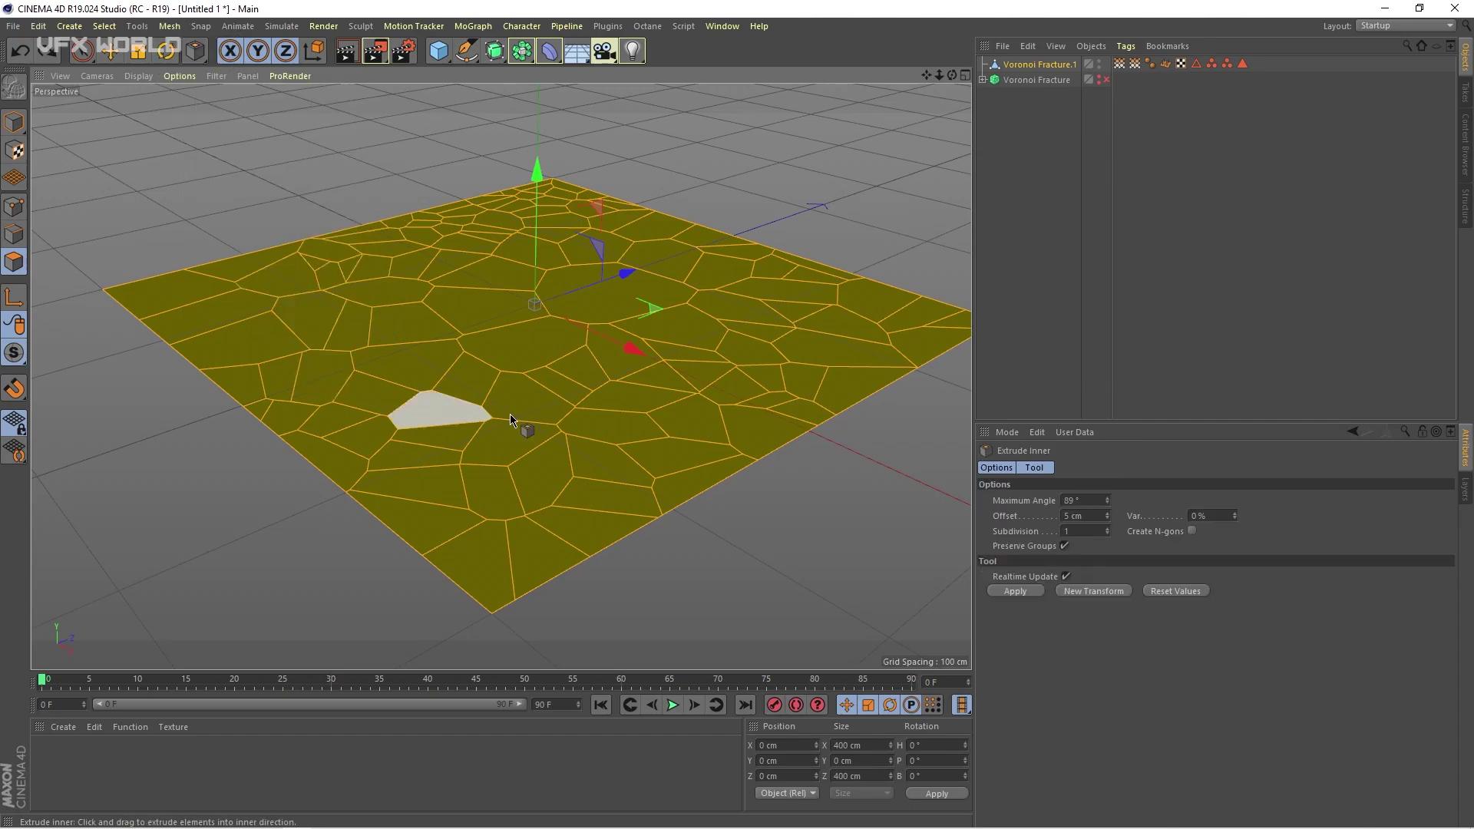
click(1018, 593)
alt+drag(612, 500, 501, 373)
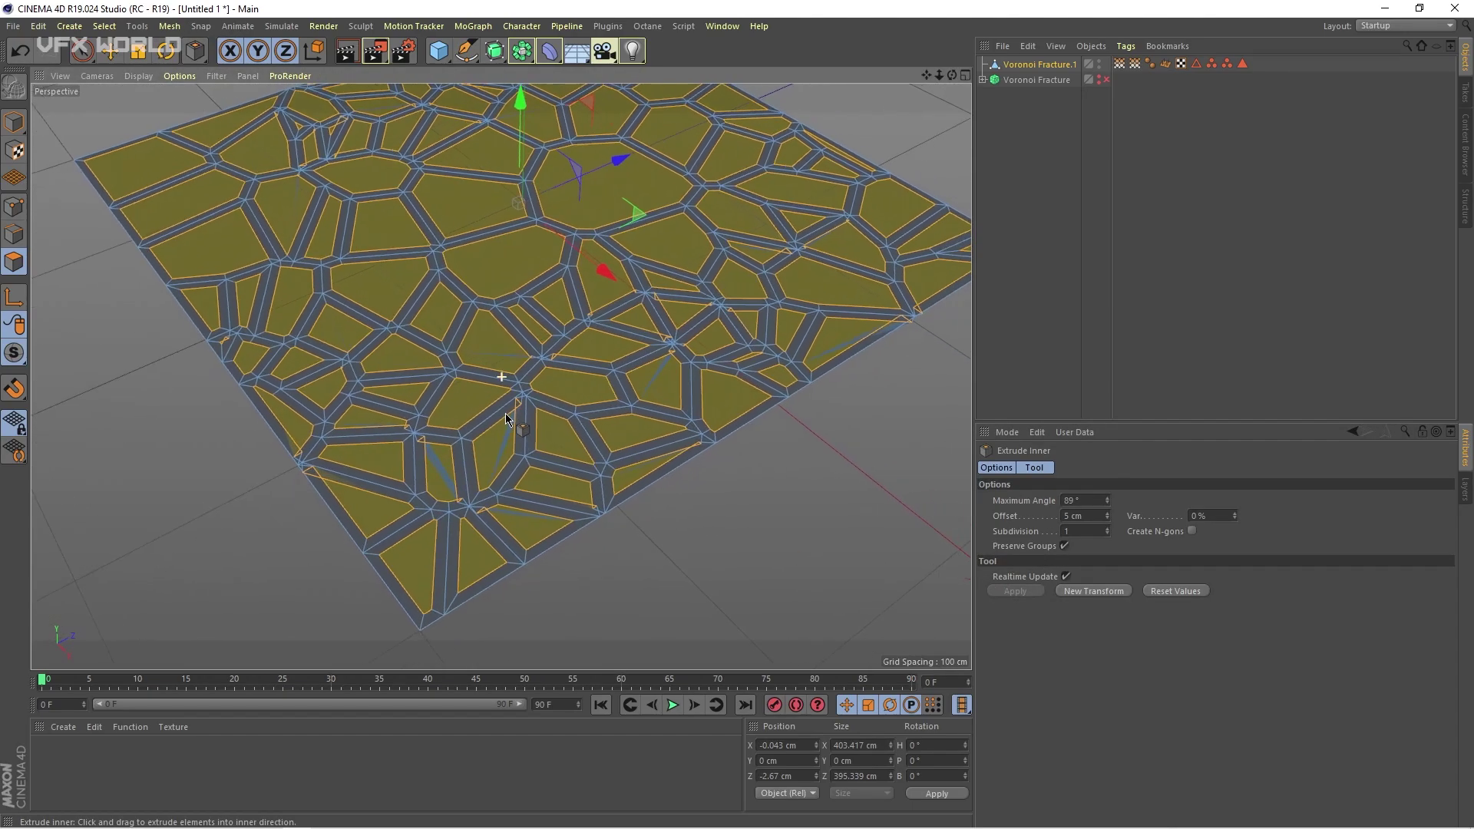
scroll(509, 298, up, 3)
scroll(510, 296, up, 5)
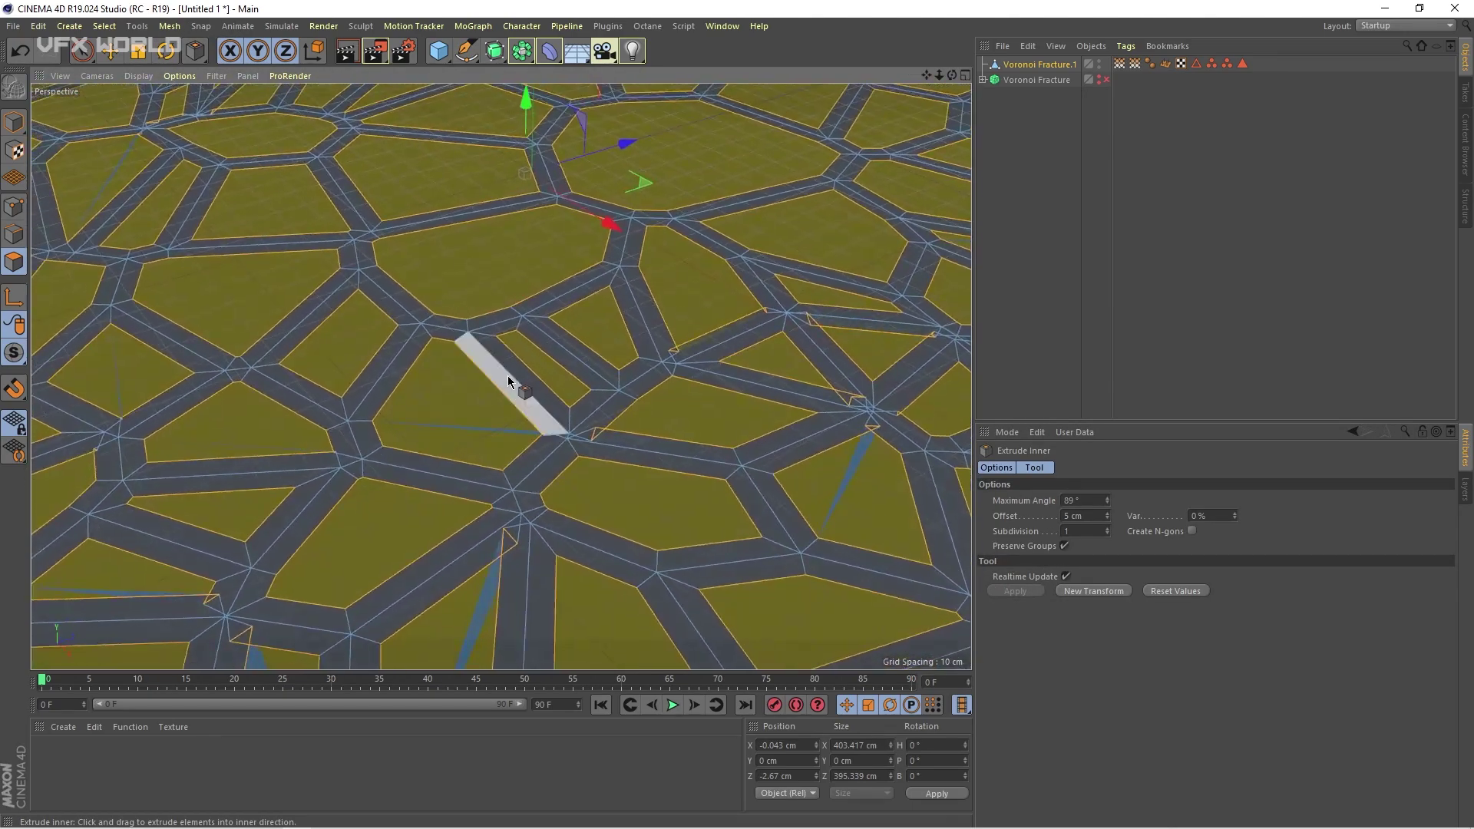
alt+drag(524, 351, 541, 332)
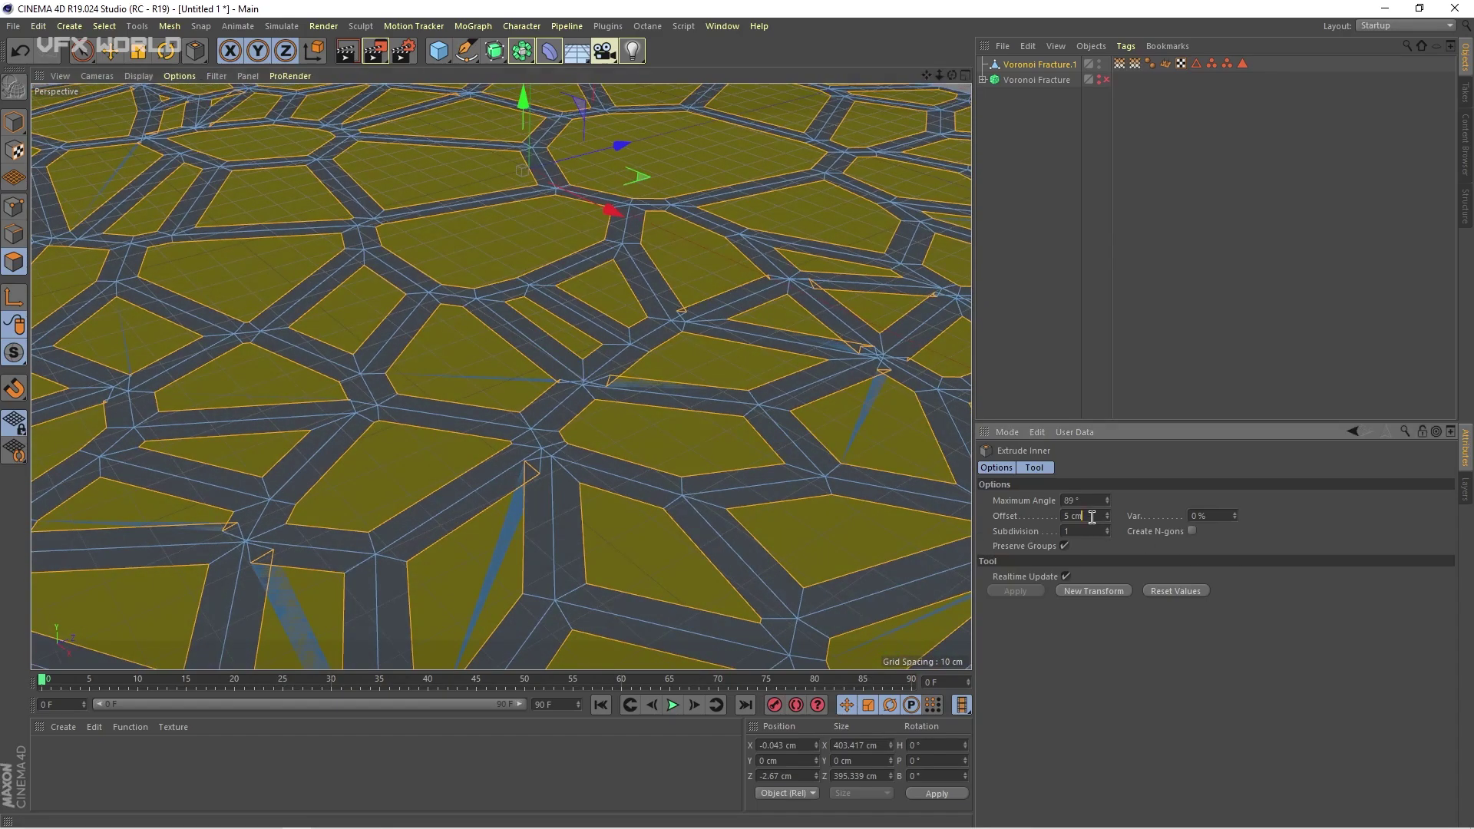
- Set the Extrude Inner offset to 1 cm
text(1)
key(Return)
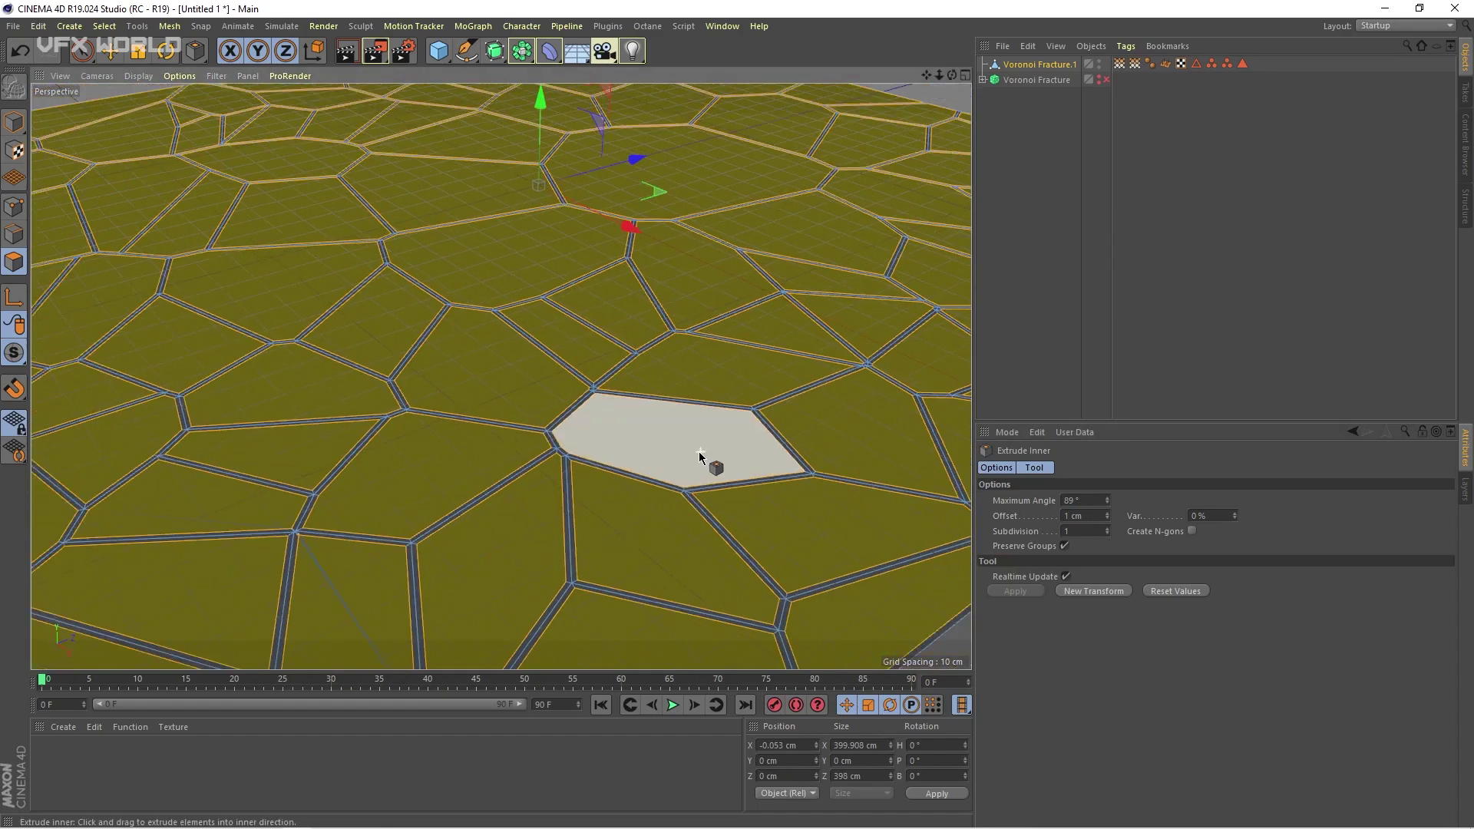
scroll(698, 451, down, 3)
scroll(557, 439, up, 2)
alt+drag(593, 463, 552, 453)
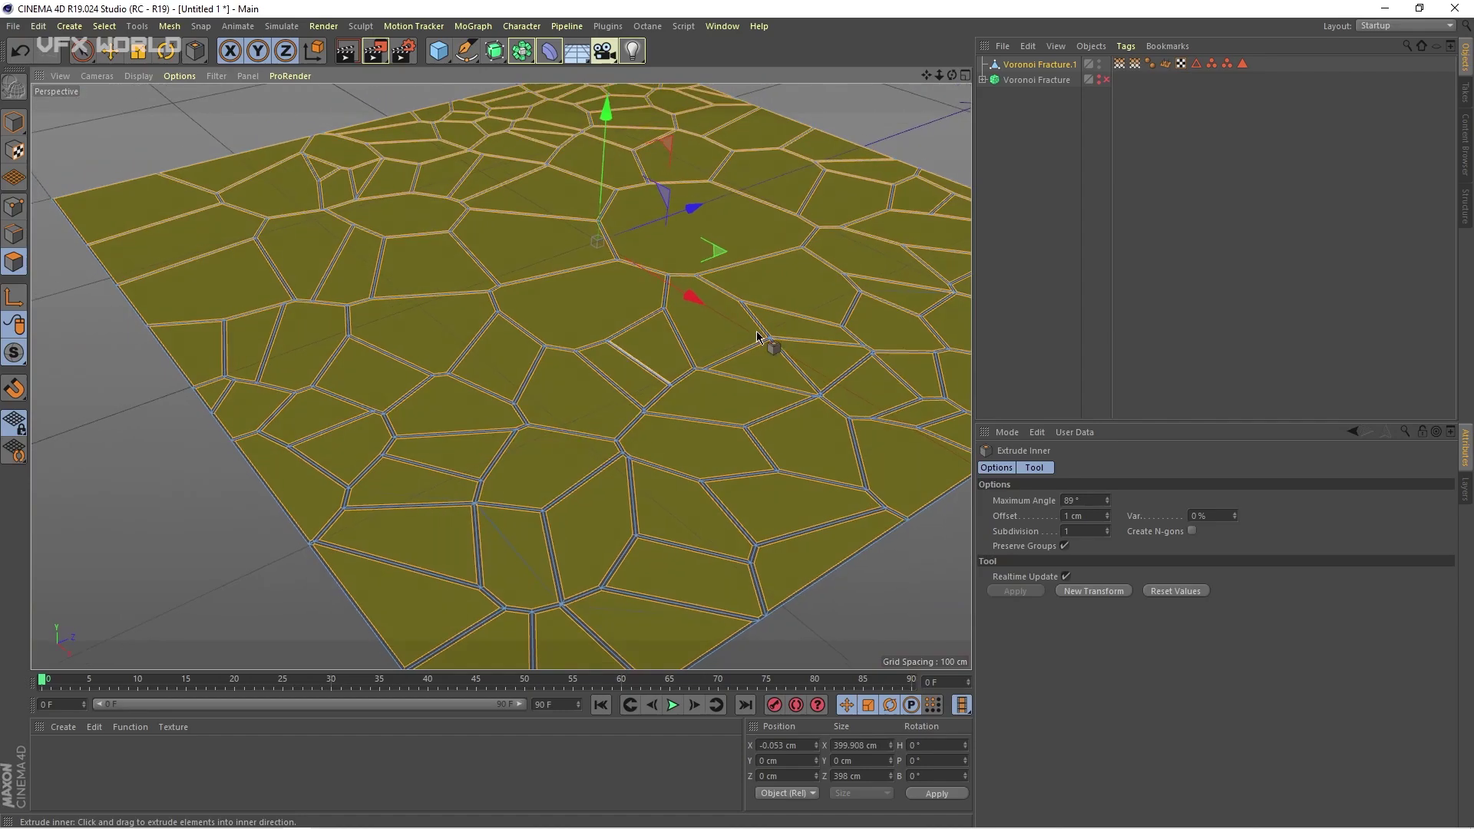
- Store the selected inner polygons as a selection tag named "faces"
click(104, 26)
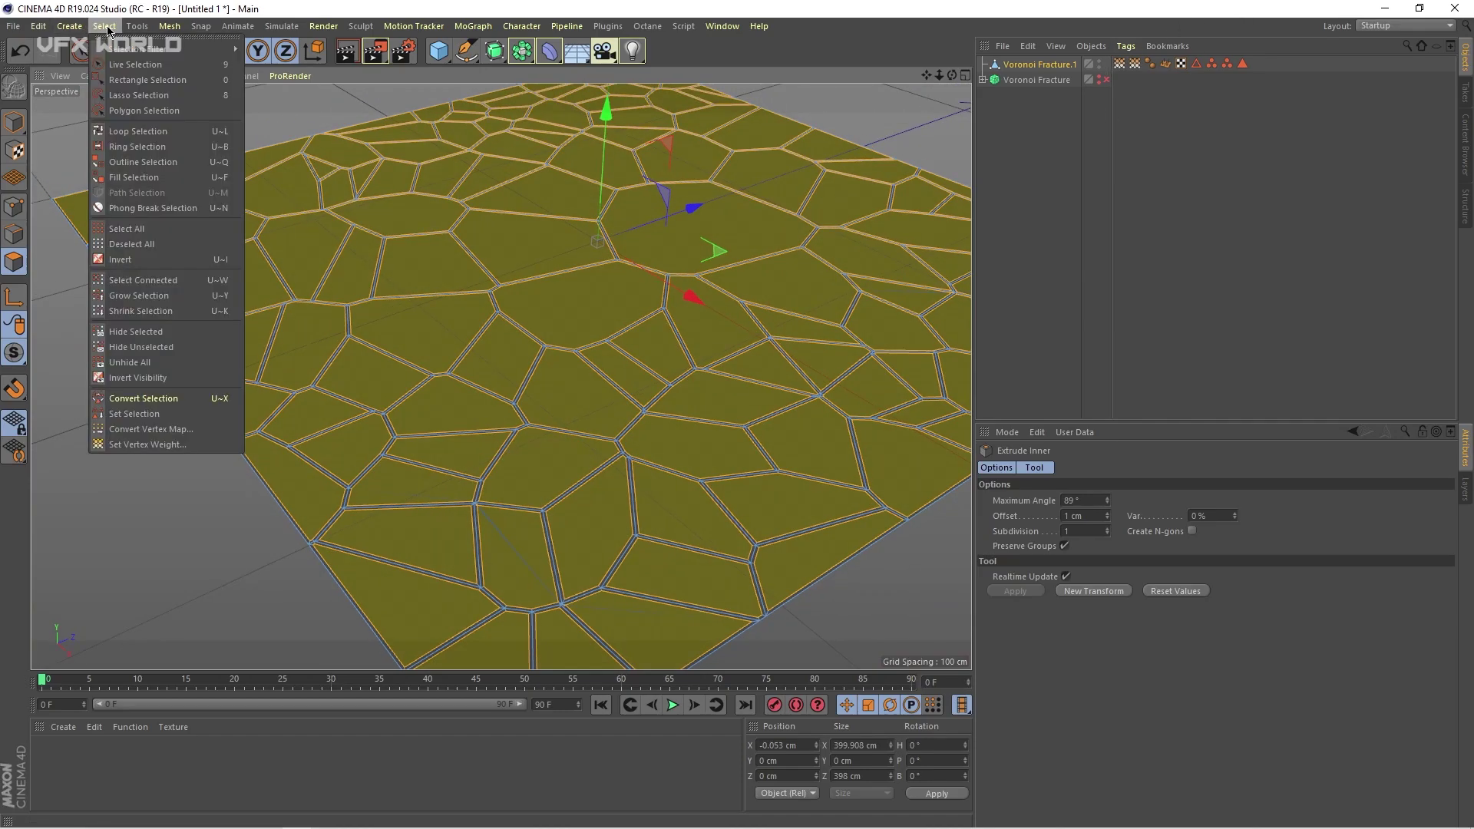
click(137, 415)
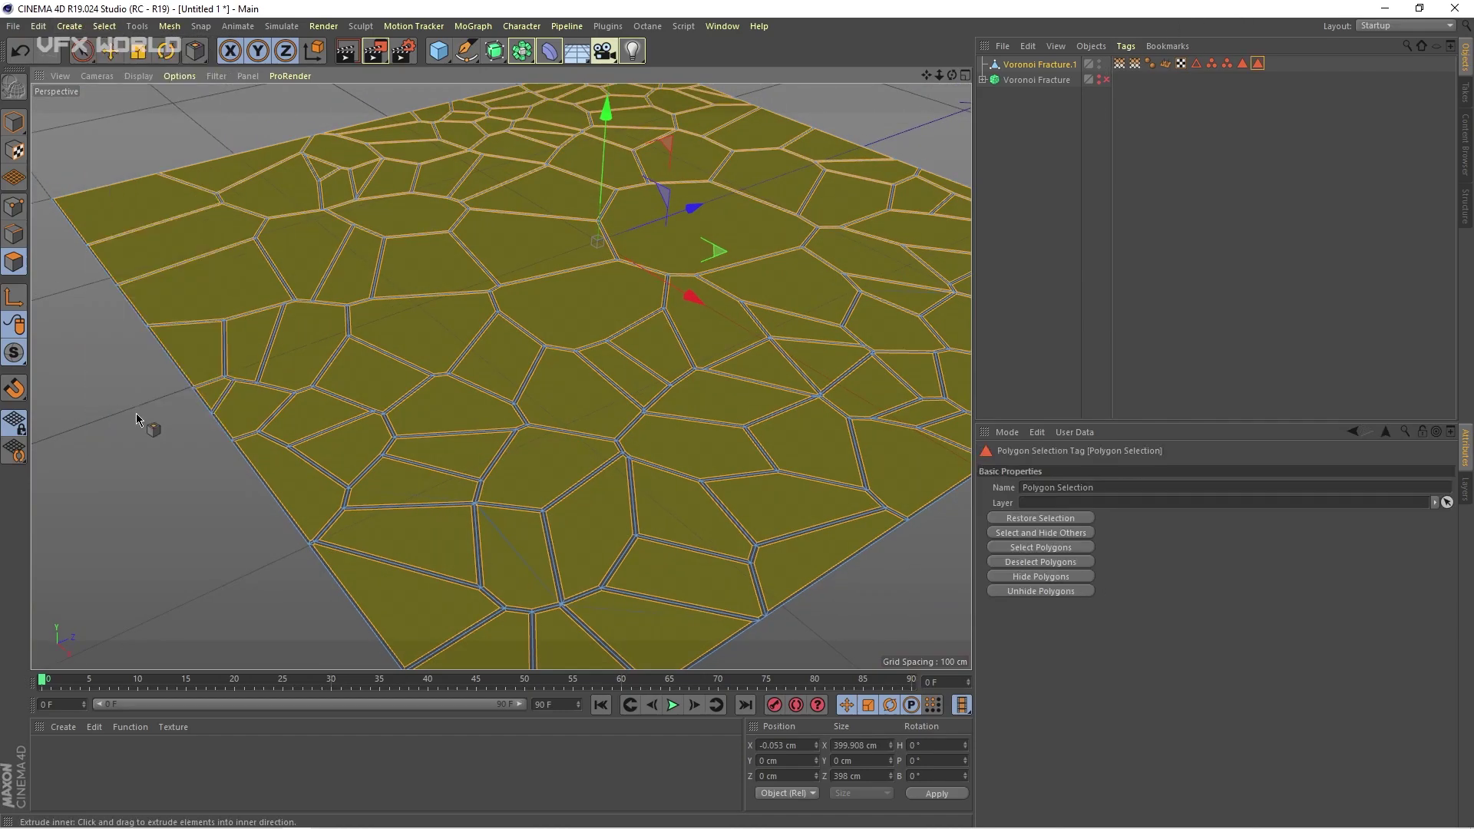
text(faces)
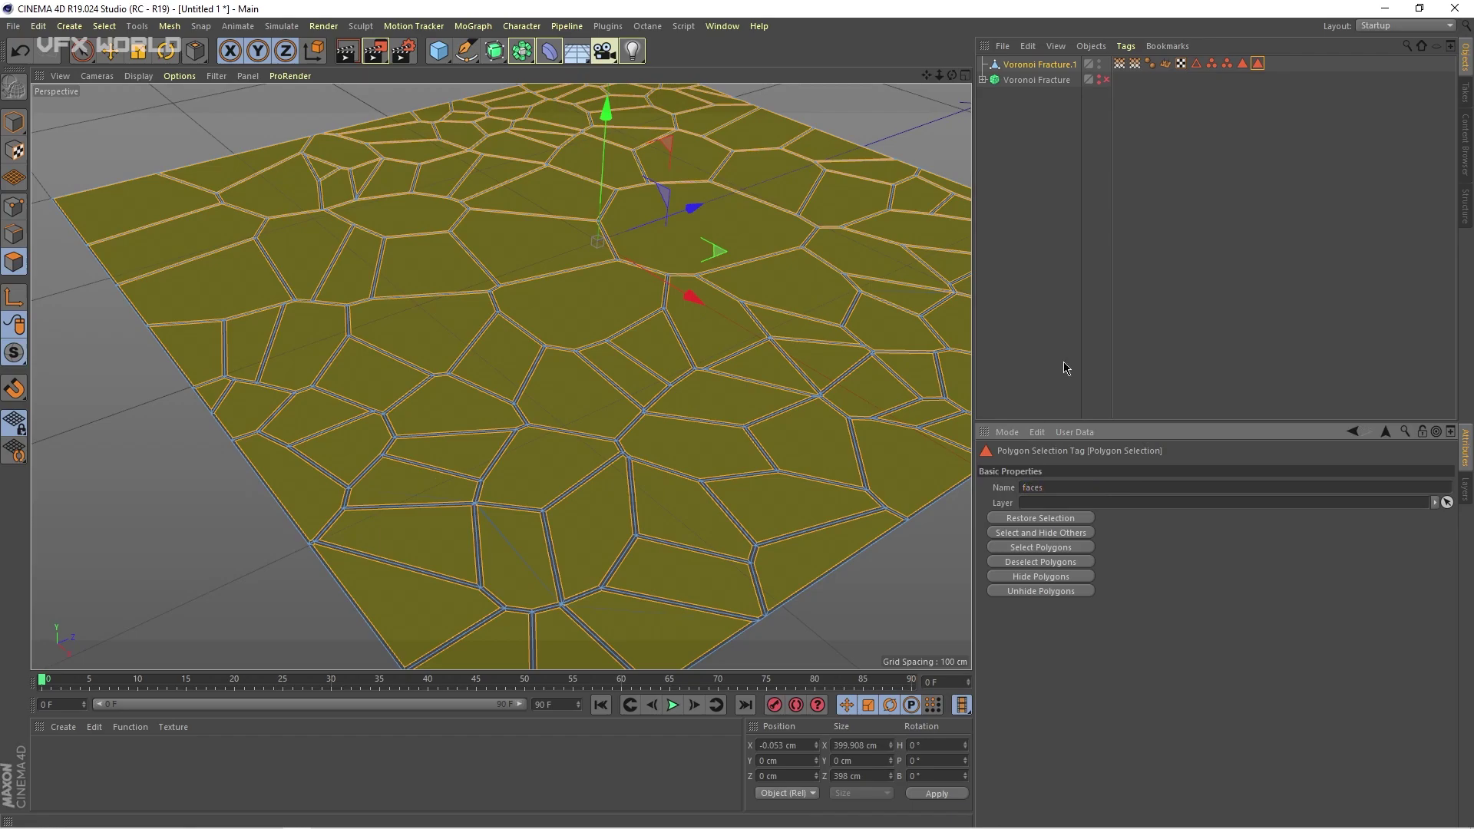
click(1064, 369)
- Rename the merged polygon object to "face"
click(1040, 63)
double_click(1041, 64)
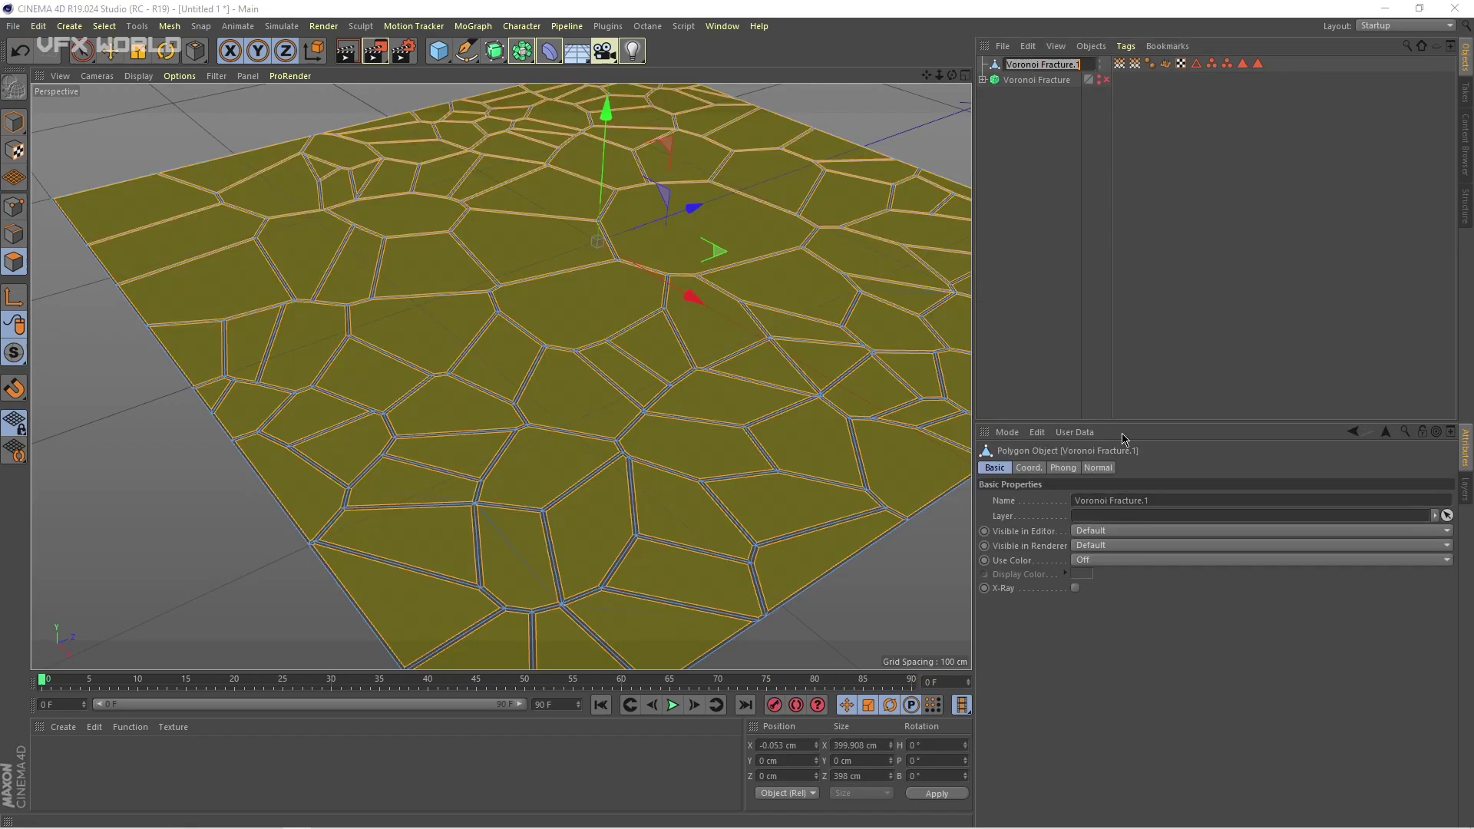
text(face)
key(Return)
click(1251, 63)
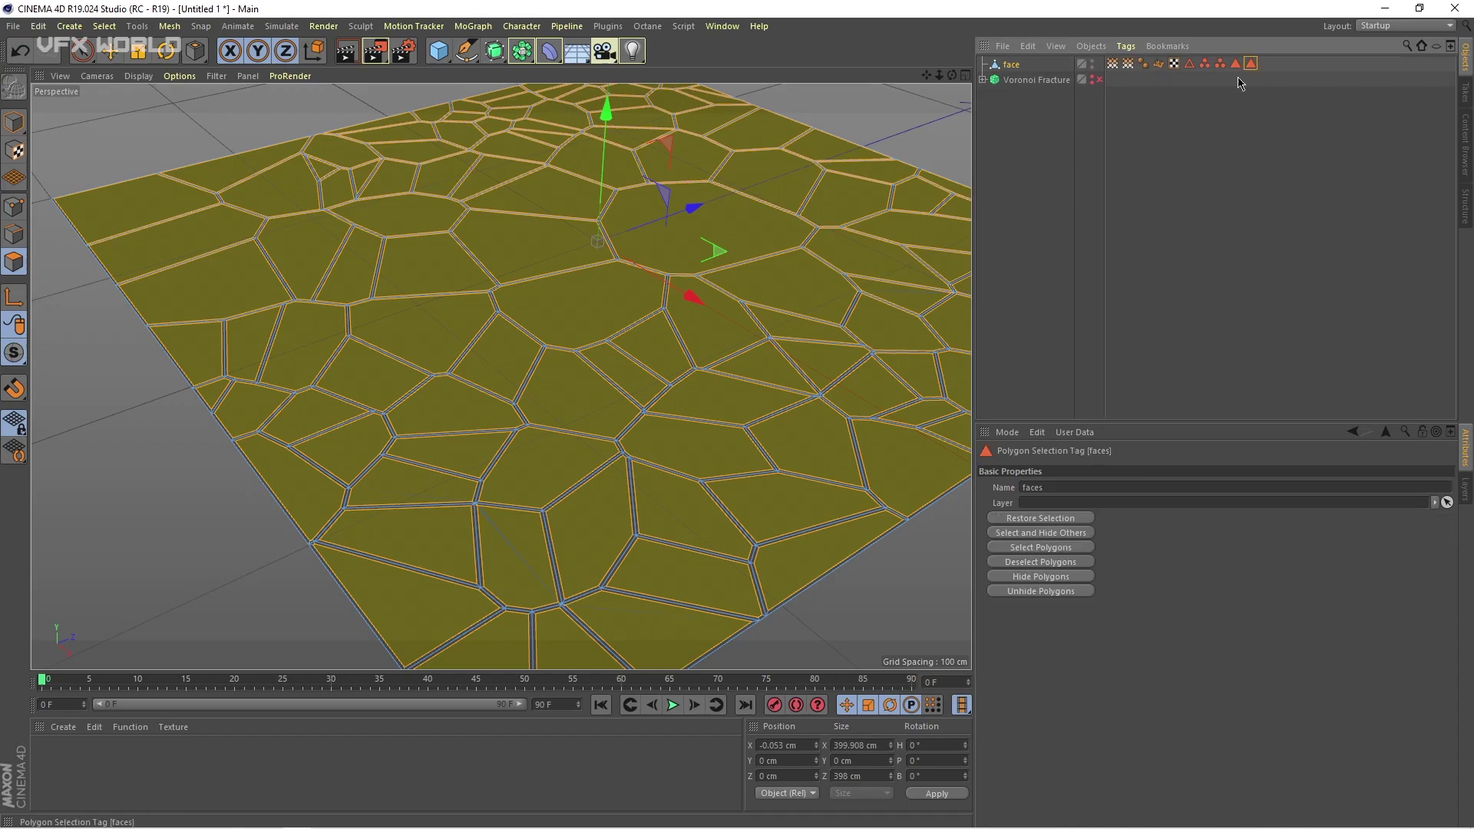
- Duplicate the face object and name the copy "mesh"
click(1012, 69)
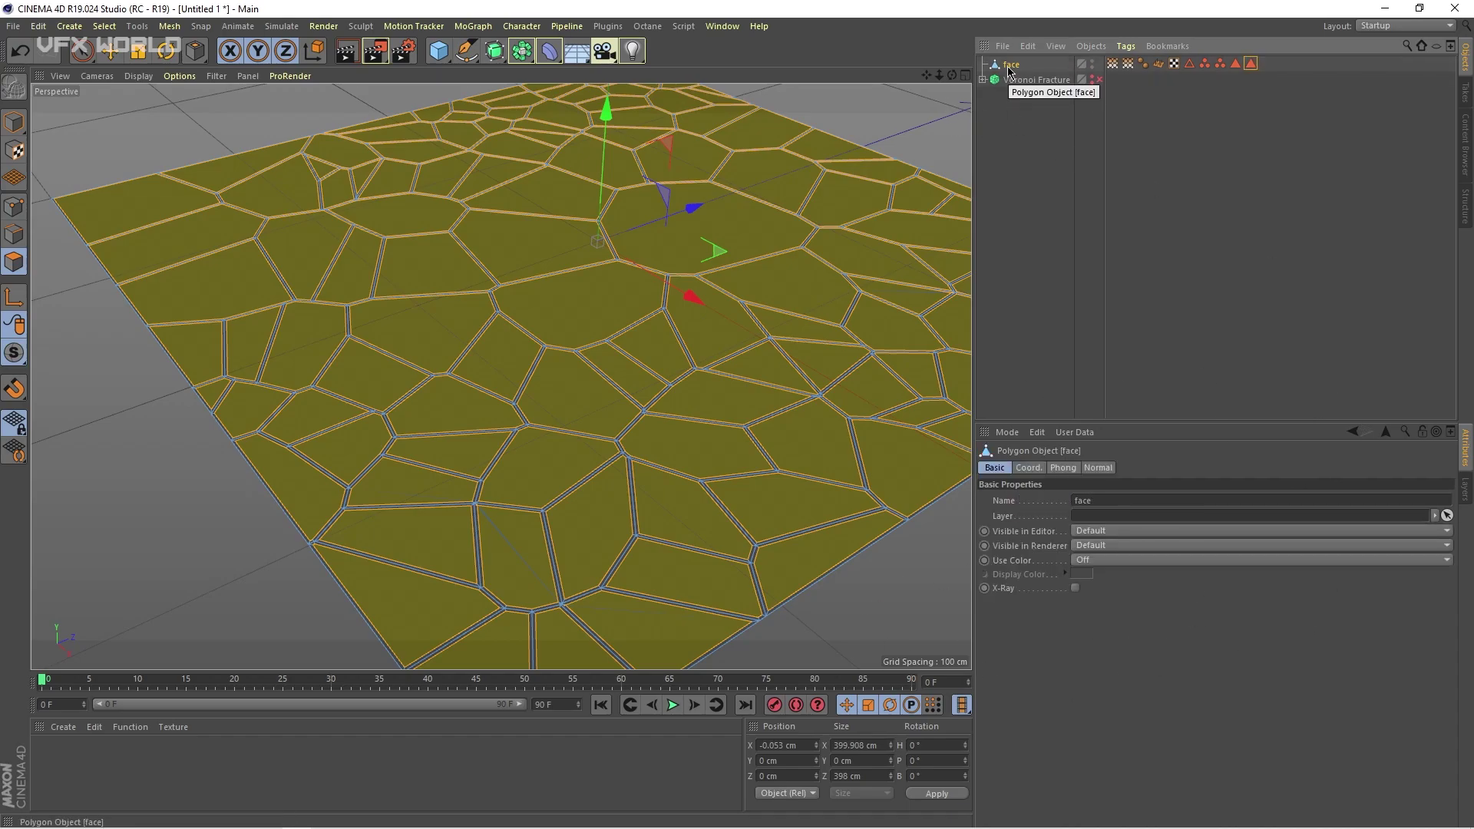
key(ctrl+c)
key(ctrl+v)
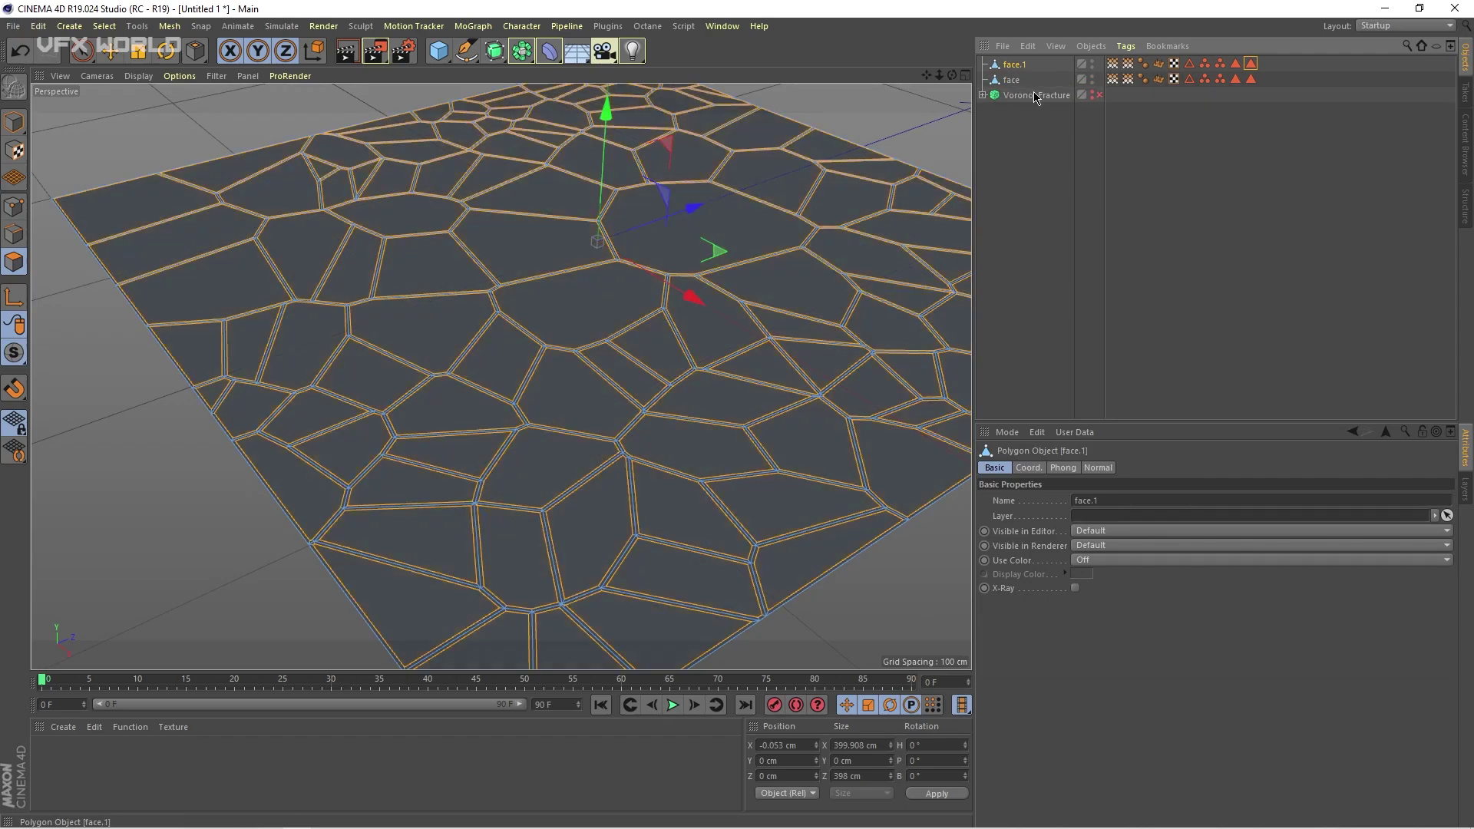
double_click(1017, 63)
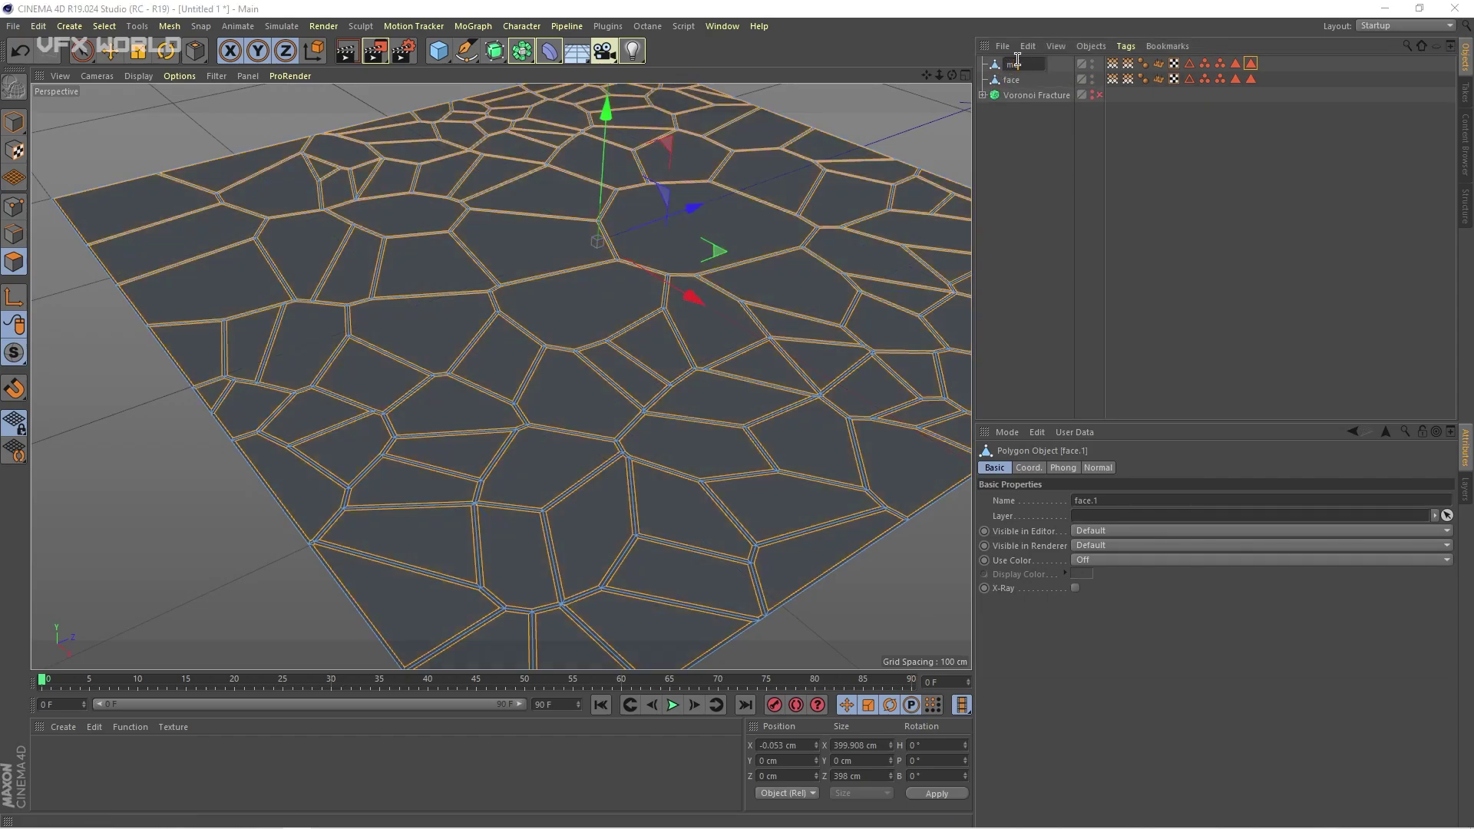
text(mesh)
key(Return)
- Hide the face object in the viewport and in renders
click(1029, 76)
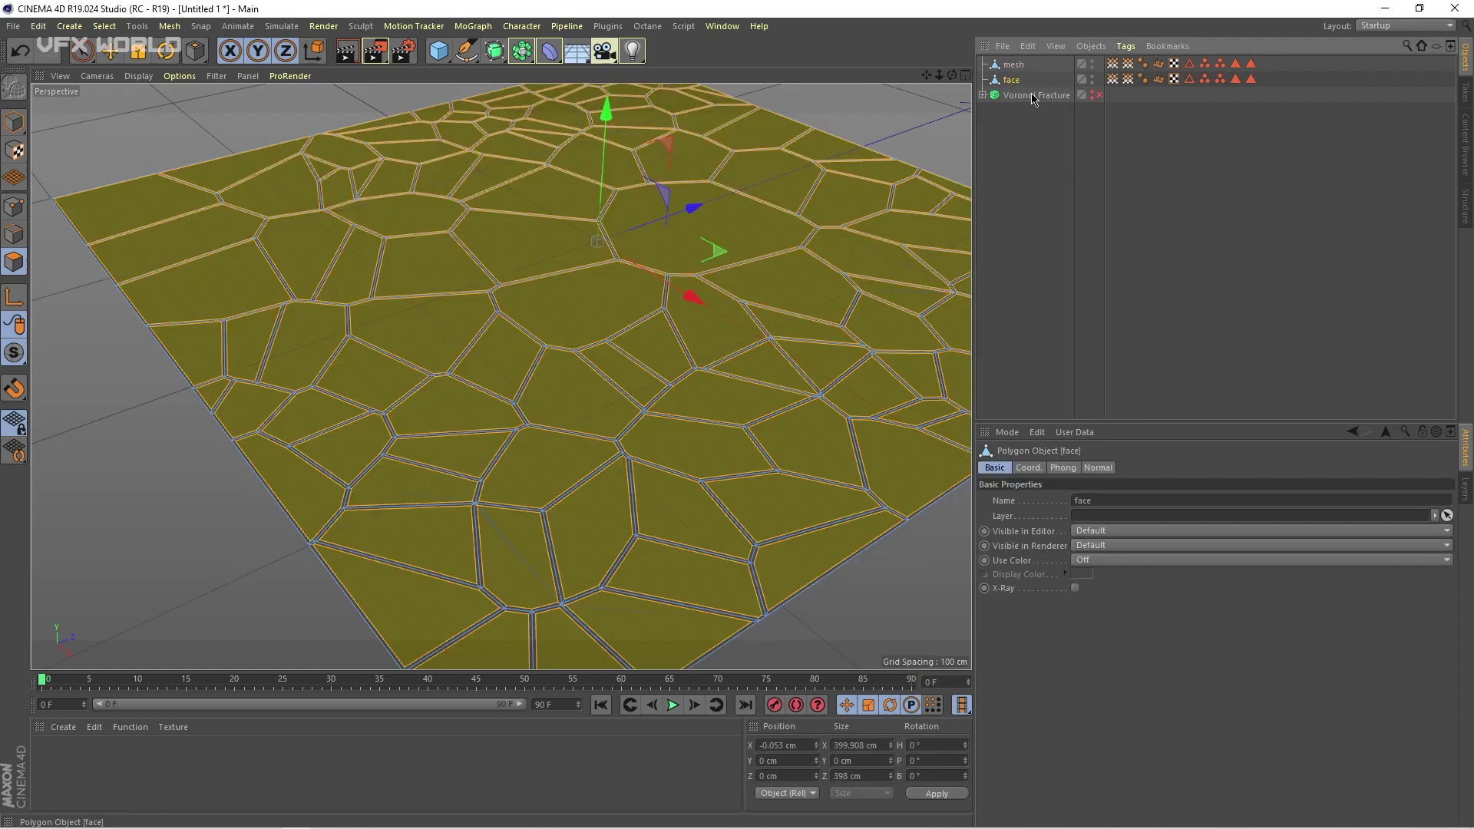
click(1094, 83)
click(1092, 76)
- Delete the selected inner polygons from the mesh object, leaving only the border strips between the cells
click(1013, 64)
key(Delete)
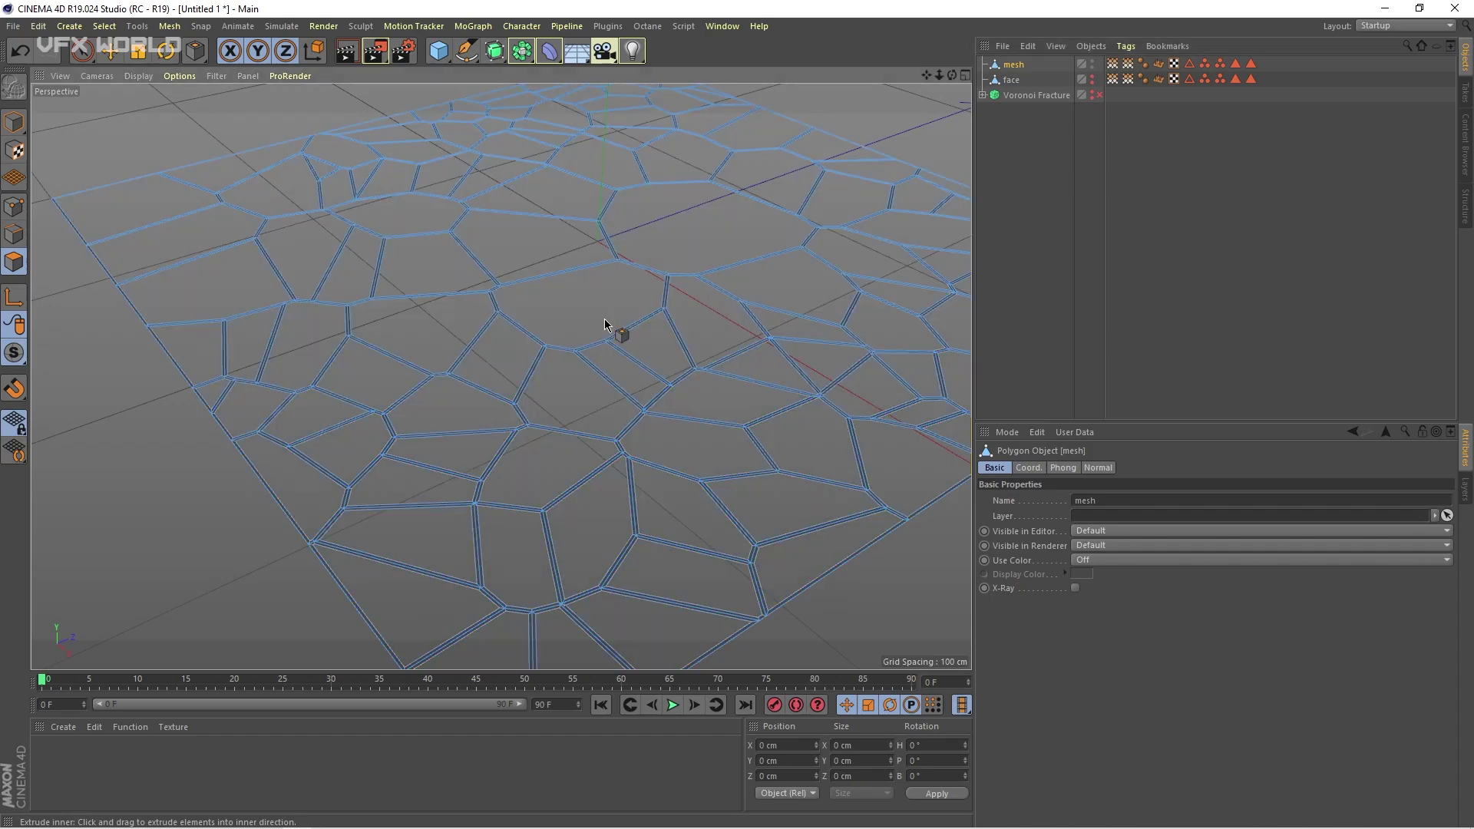
alt+drag(580, 390, 535, 424)
scroll(566, 457, up, 5)
scroll(548, 347, down, 5)
alt+drag(548, 347, 517, 415)
scroll(541, 376, up, 4)
scroll(541, 376, up, 1)
key(e)
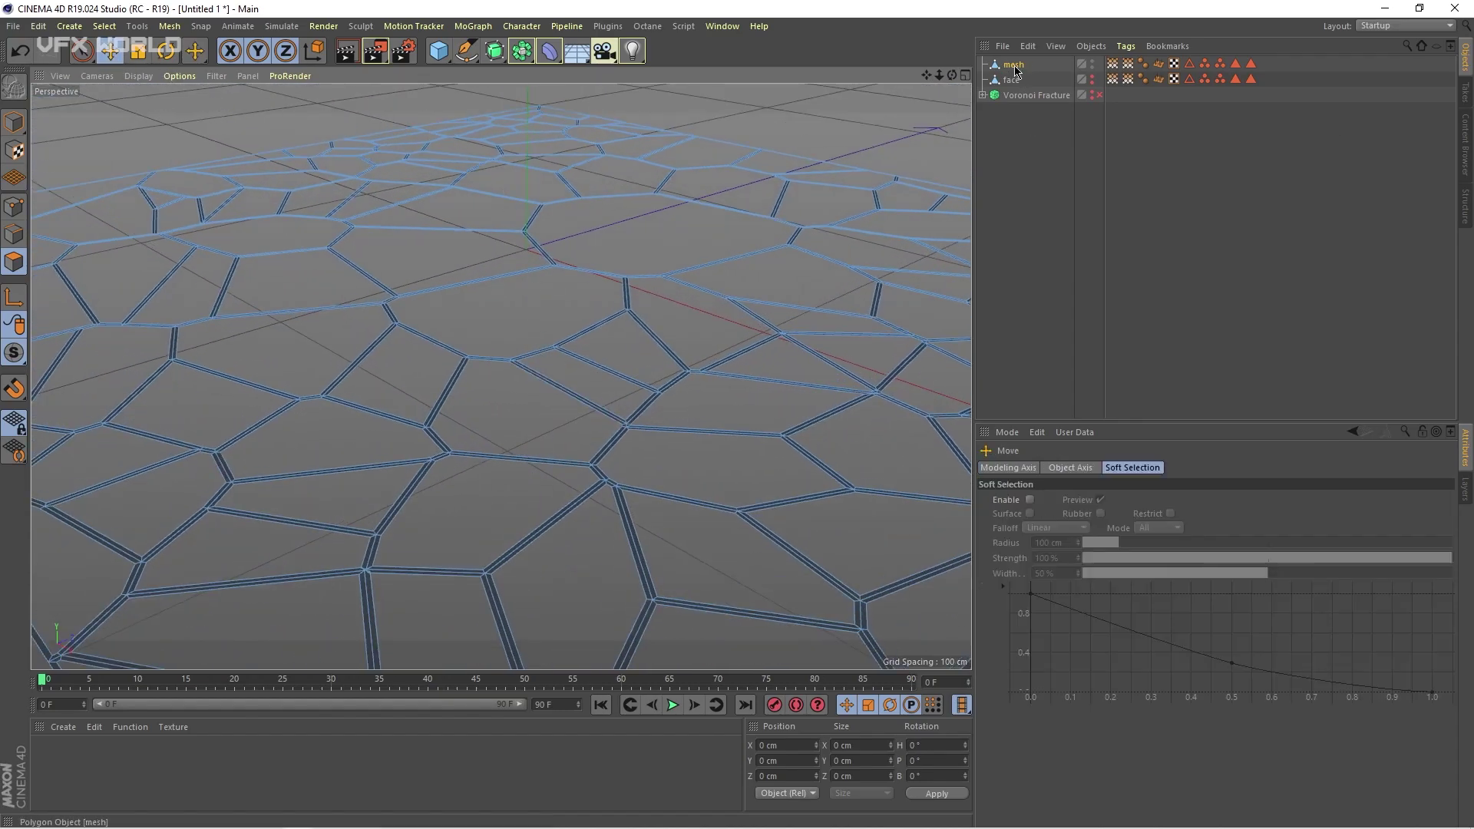
- Add a Cloth Surface generator and make the mesh object its child
click(290, 29)
mouse_move(307, 49)
click(399, 55)
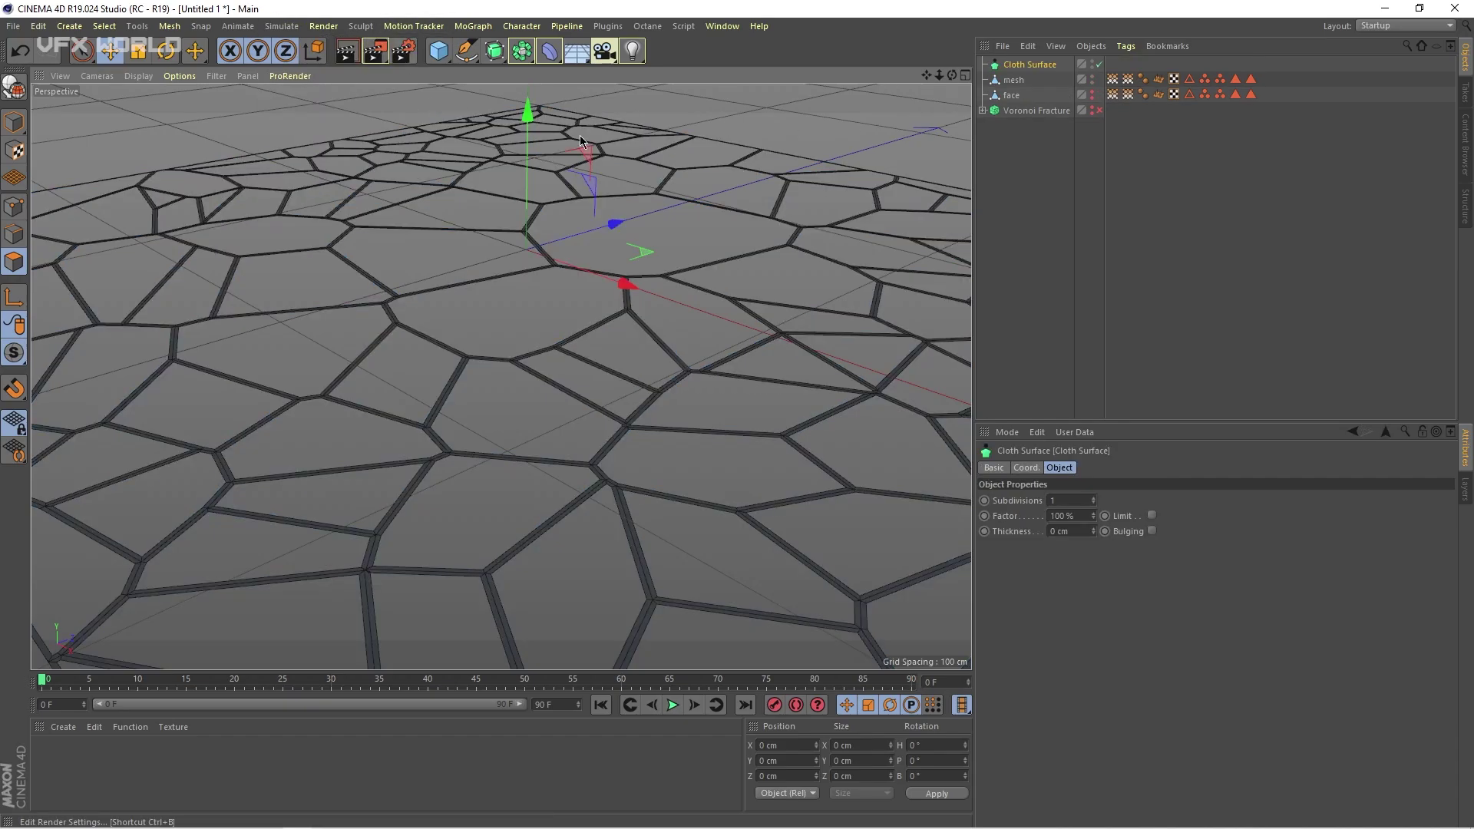
click(1015, 80)
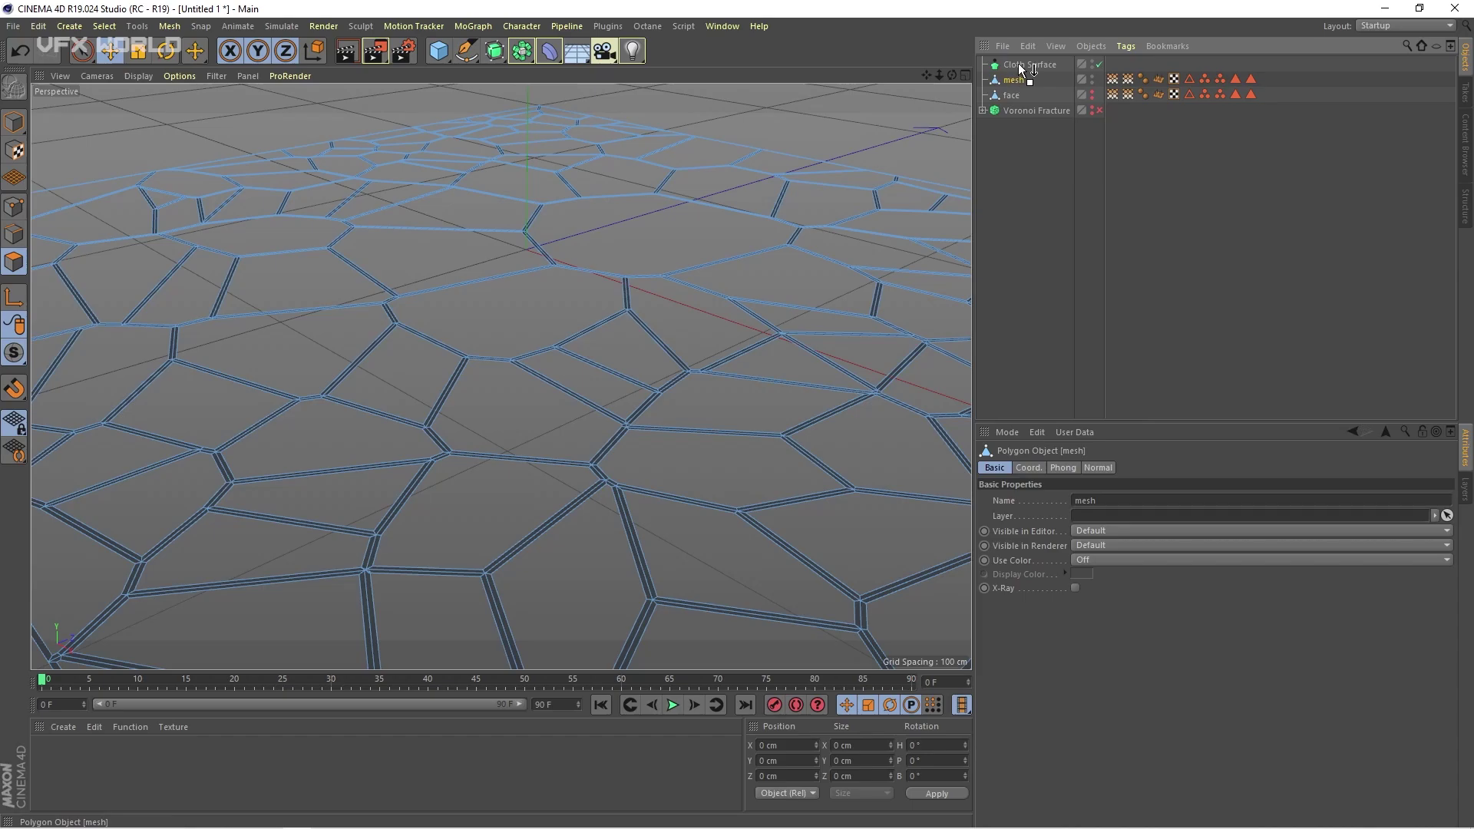
drag(1021, 68, 1024, 68)
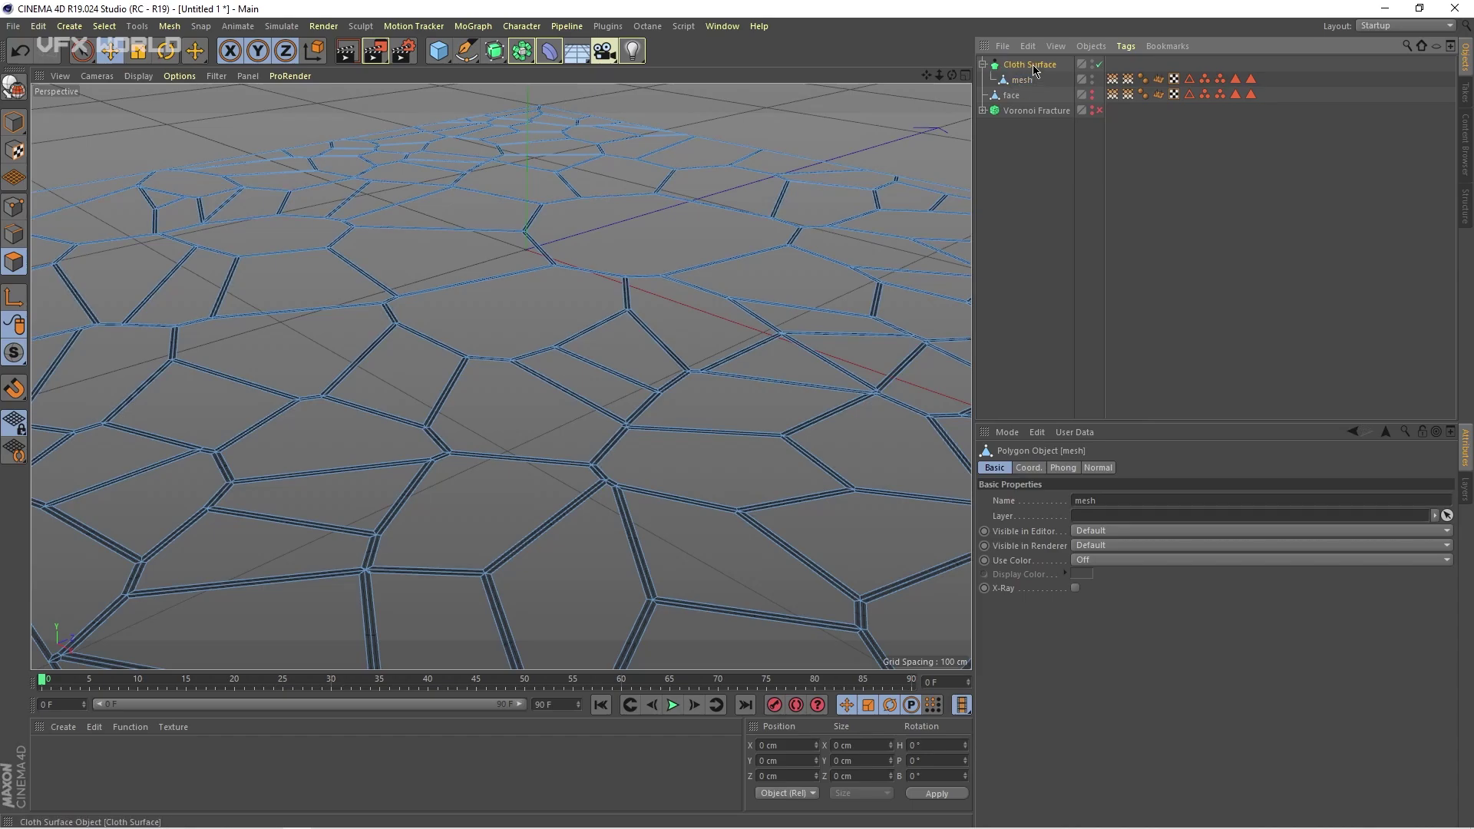
- Set the Cloth Surface's thickness to 5 cm
click(1034, 67)
scroll(386, 495, down, 3)
scroll(536, 523, up, 3)
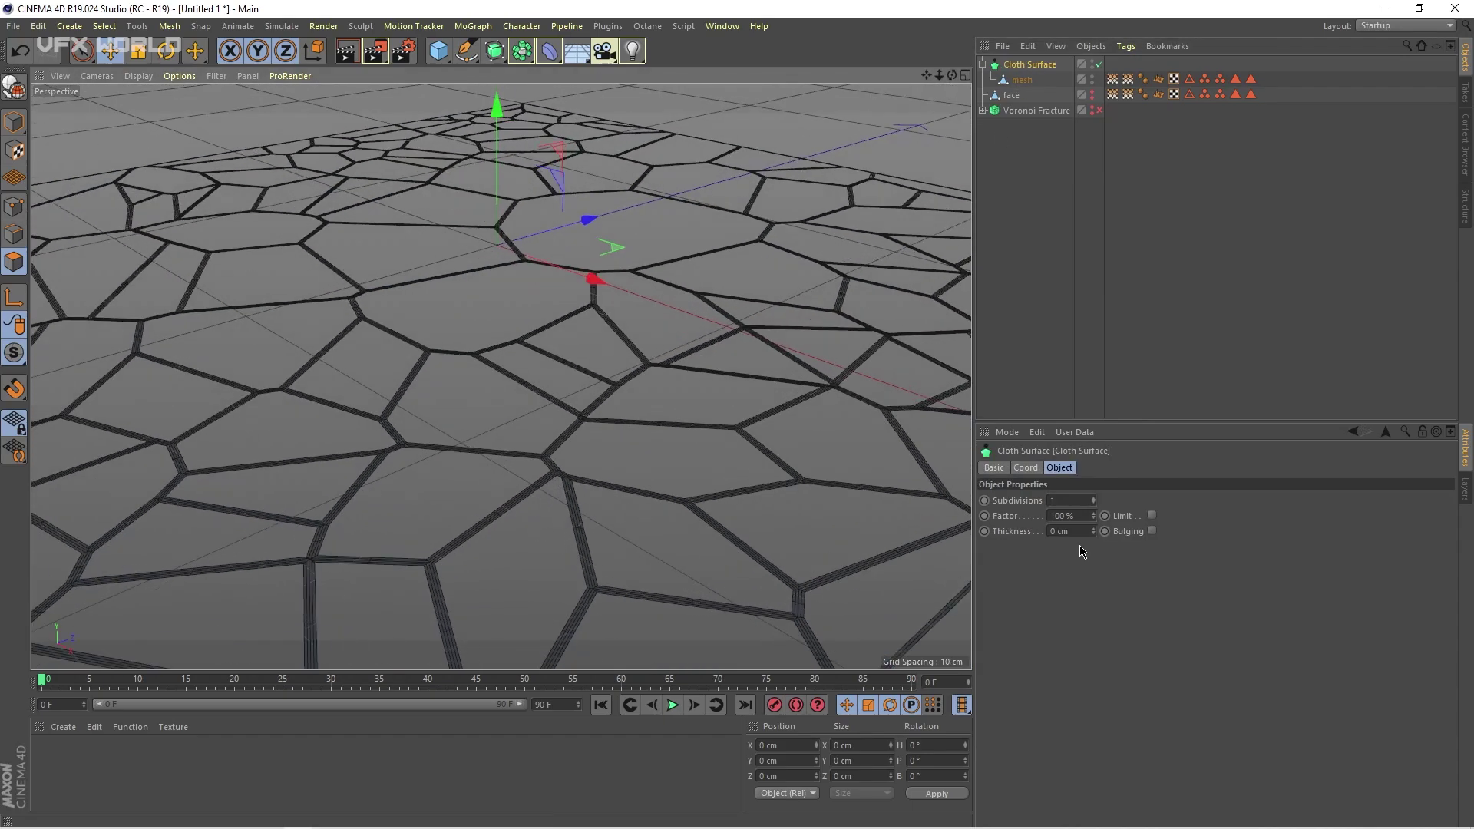
drag(1095, 532, 1129, 532)
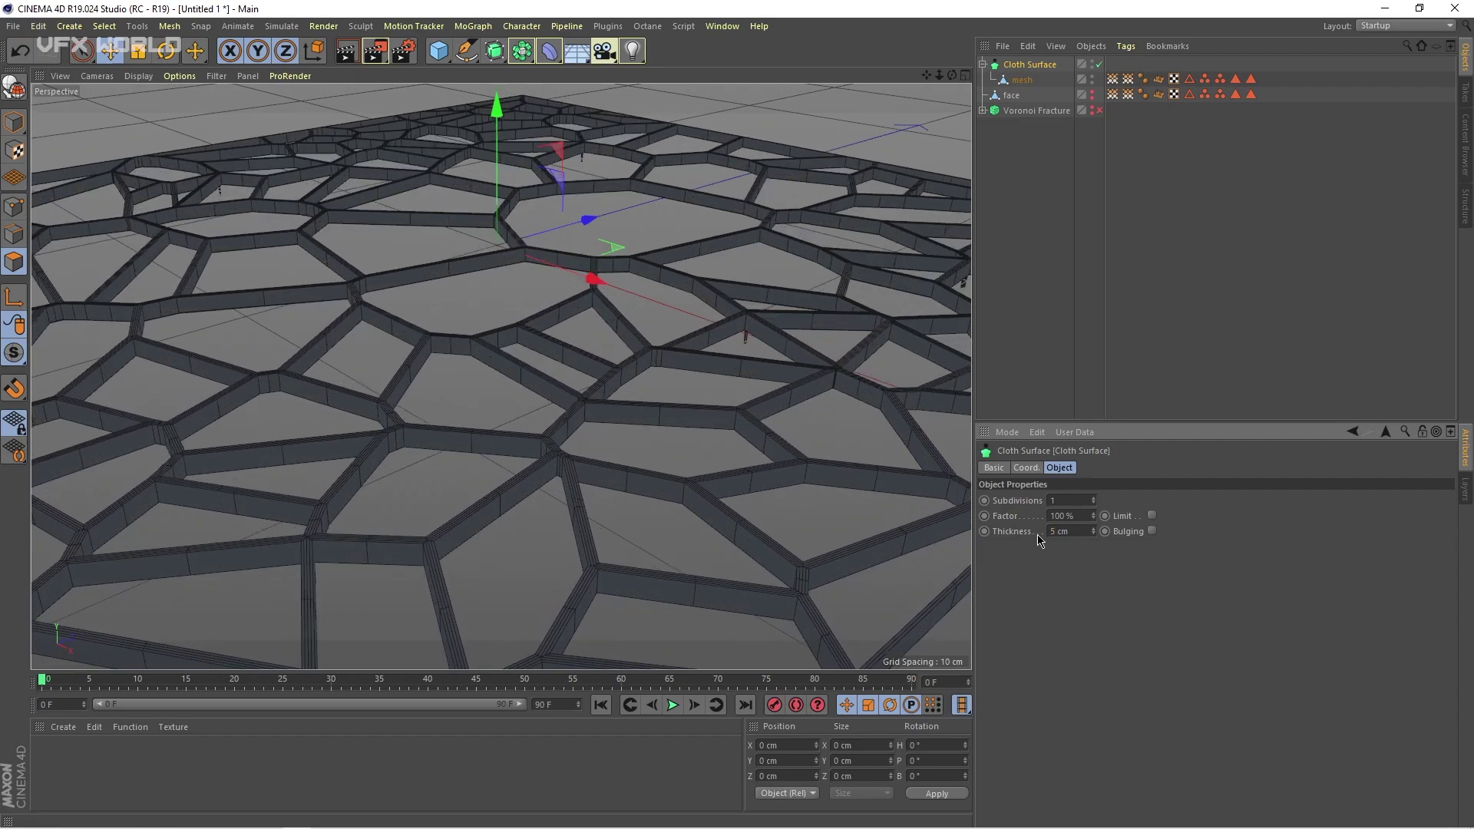
- Add a Subdivision Surface generator and make the Cloth Surface its child
scroll(592, 418, down, 3)
scroll(602, 428, up, 5)
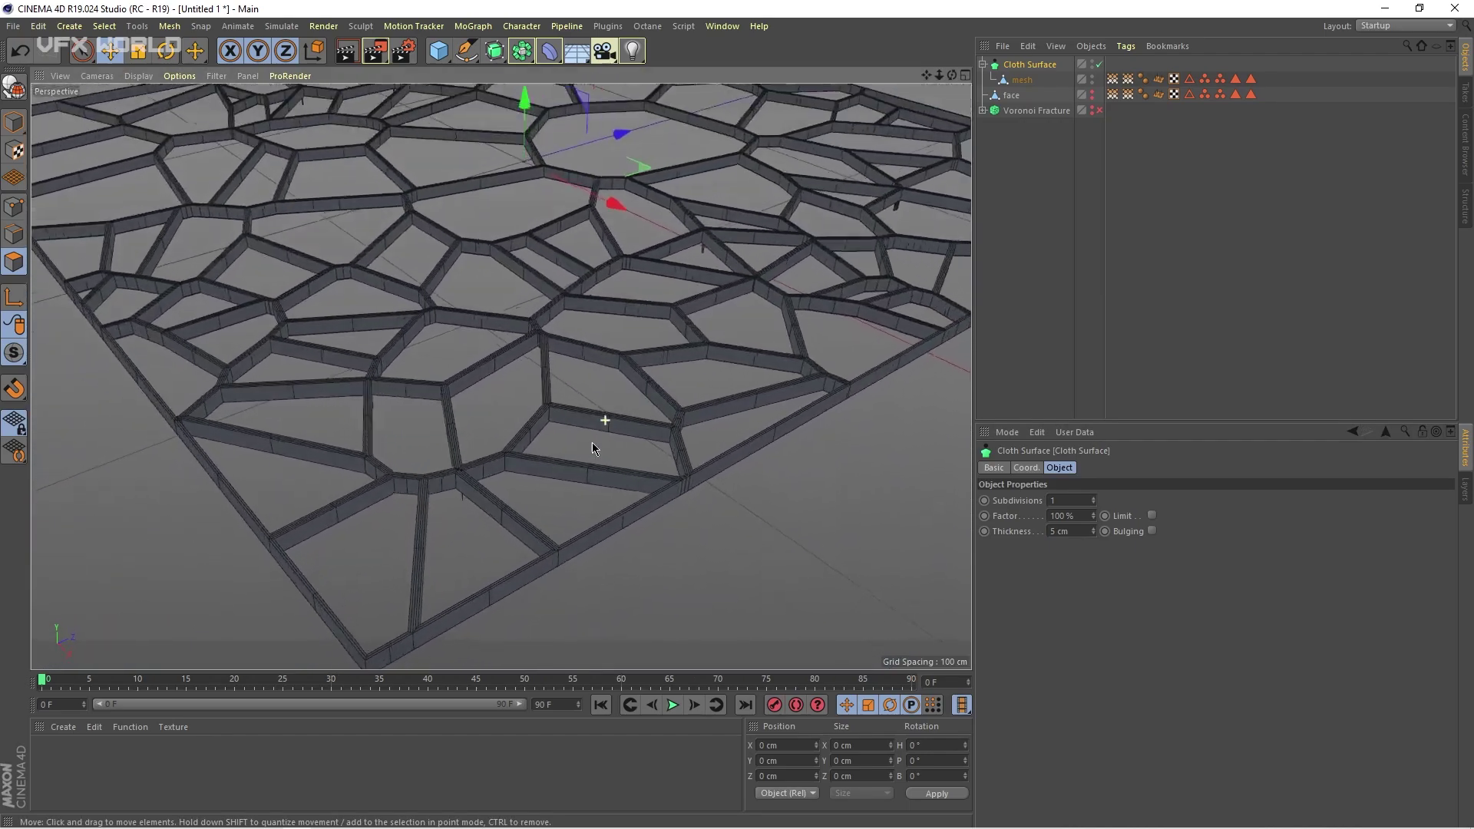
scroll(584, 425, up, 1)
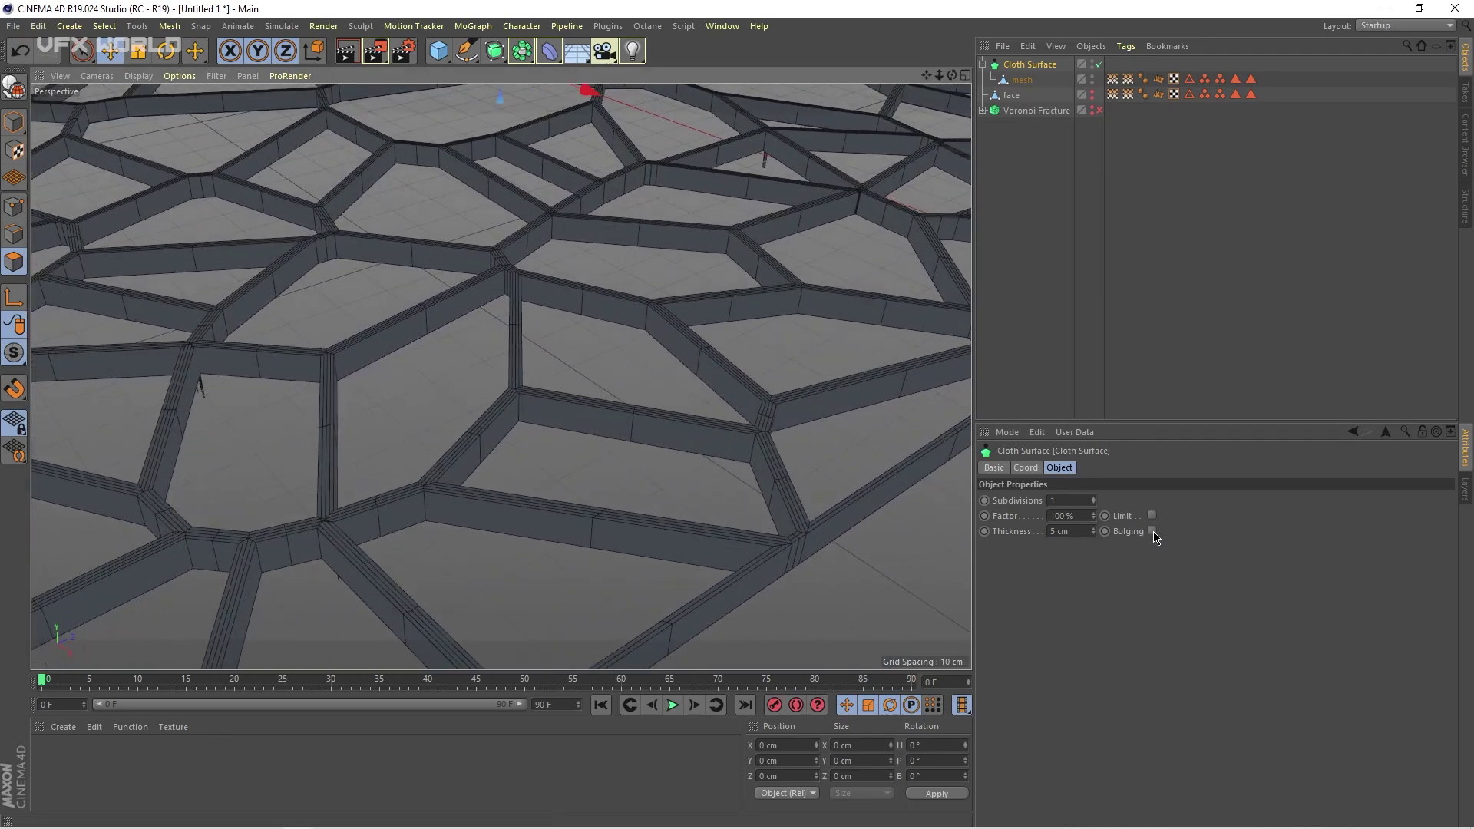
alt+drag(380, 378, 584, 407)
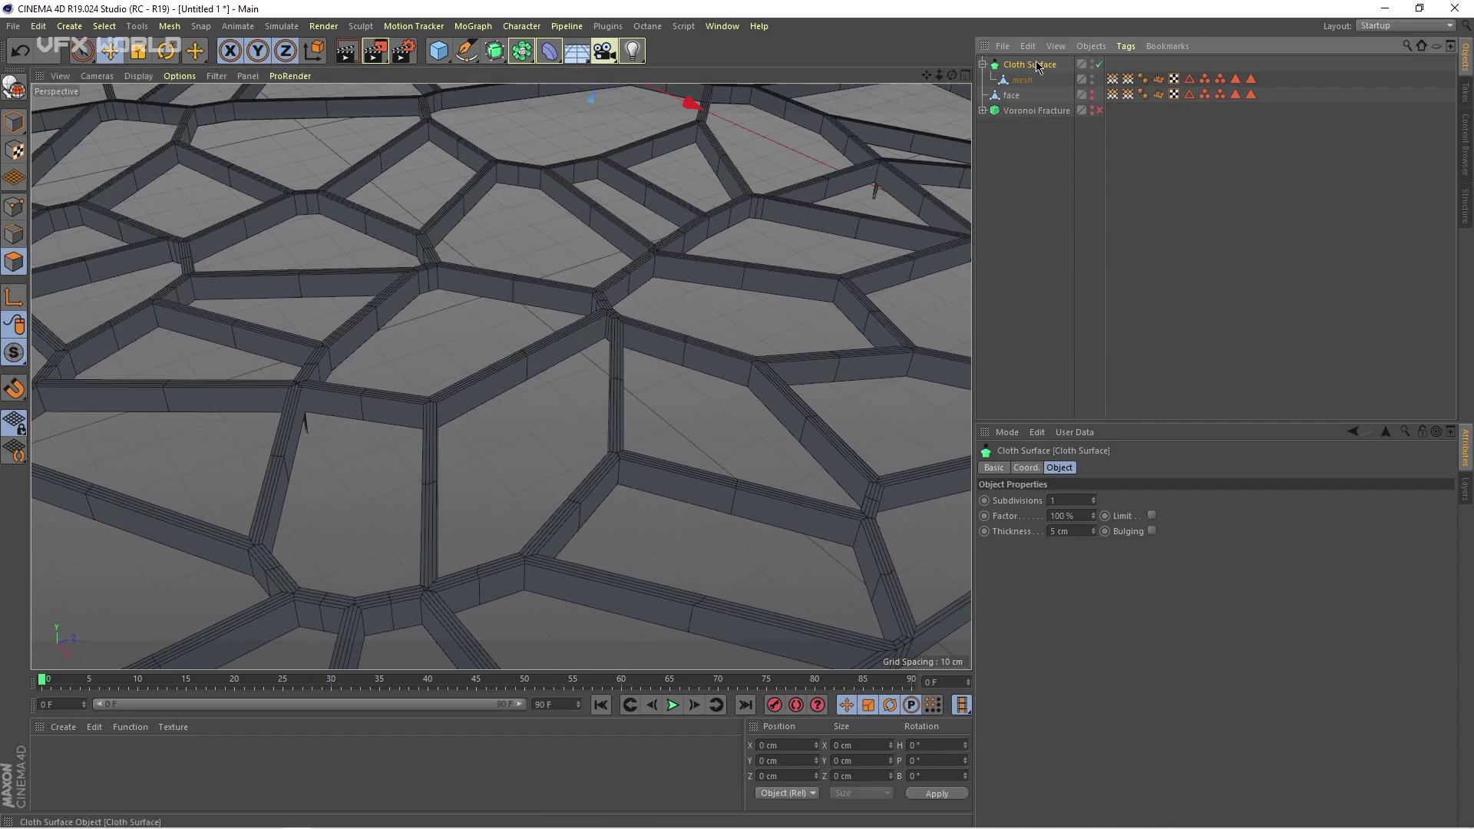
click(494, 52)
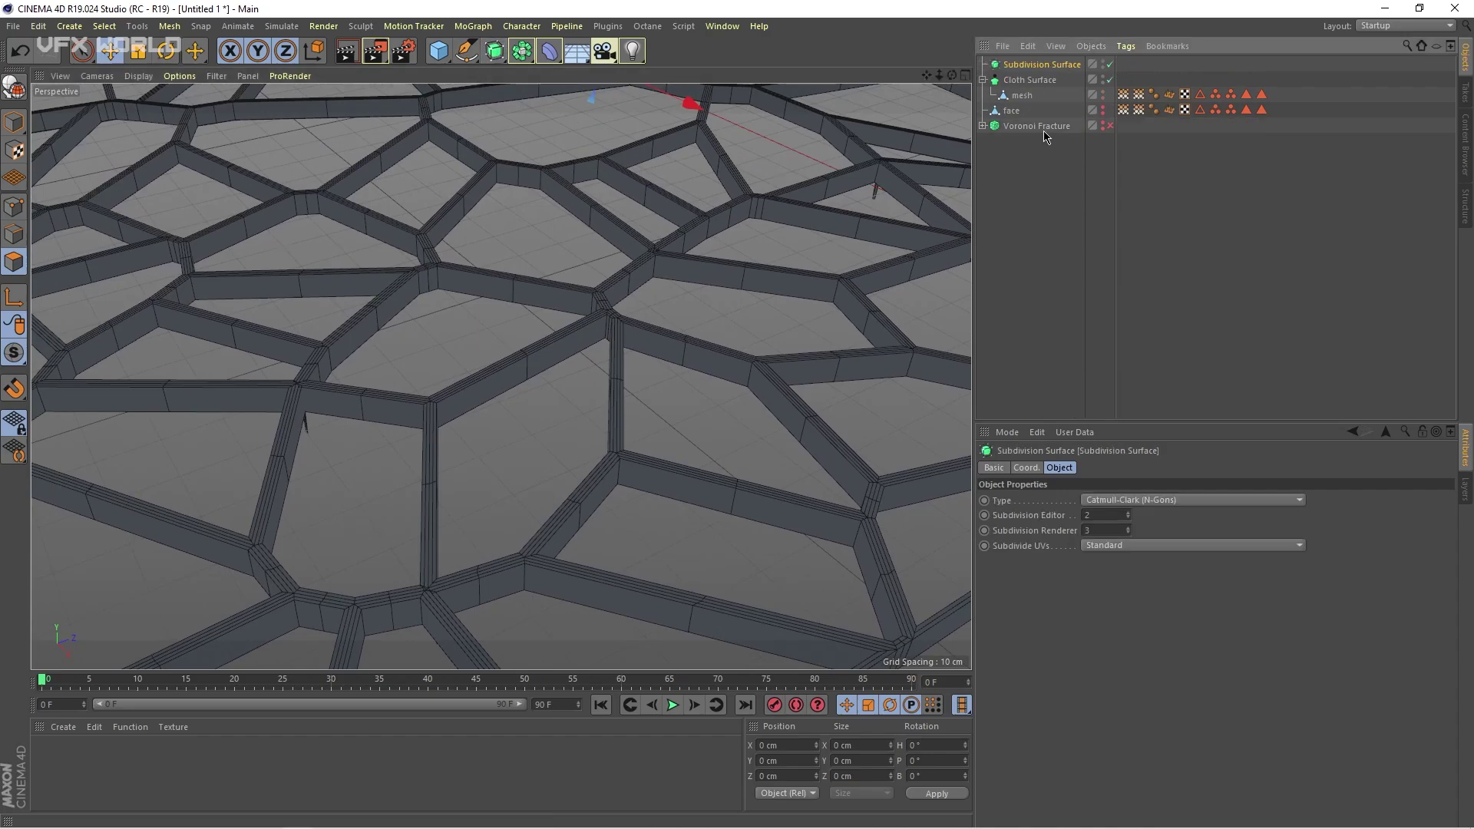
drag(1046, 72, 1042, 65)
- Move the mesh object out of the Cloth Surface to the top level of the object hierarchy
alt+drag(782, 398, 547, 358)
scroll(628, 357, up, 10)
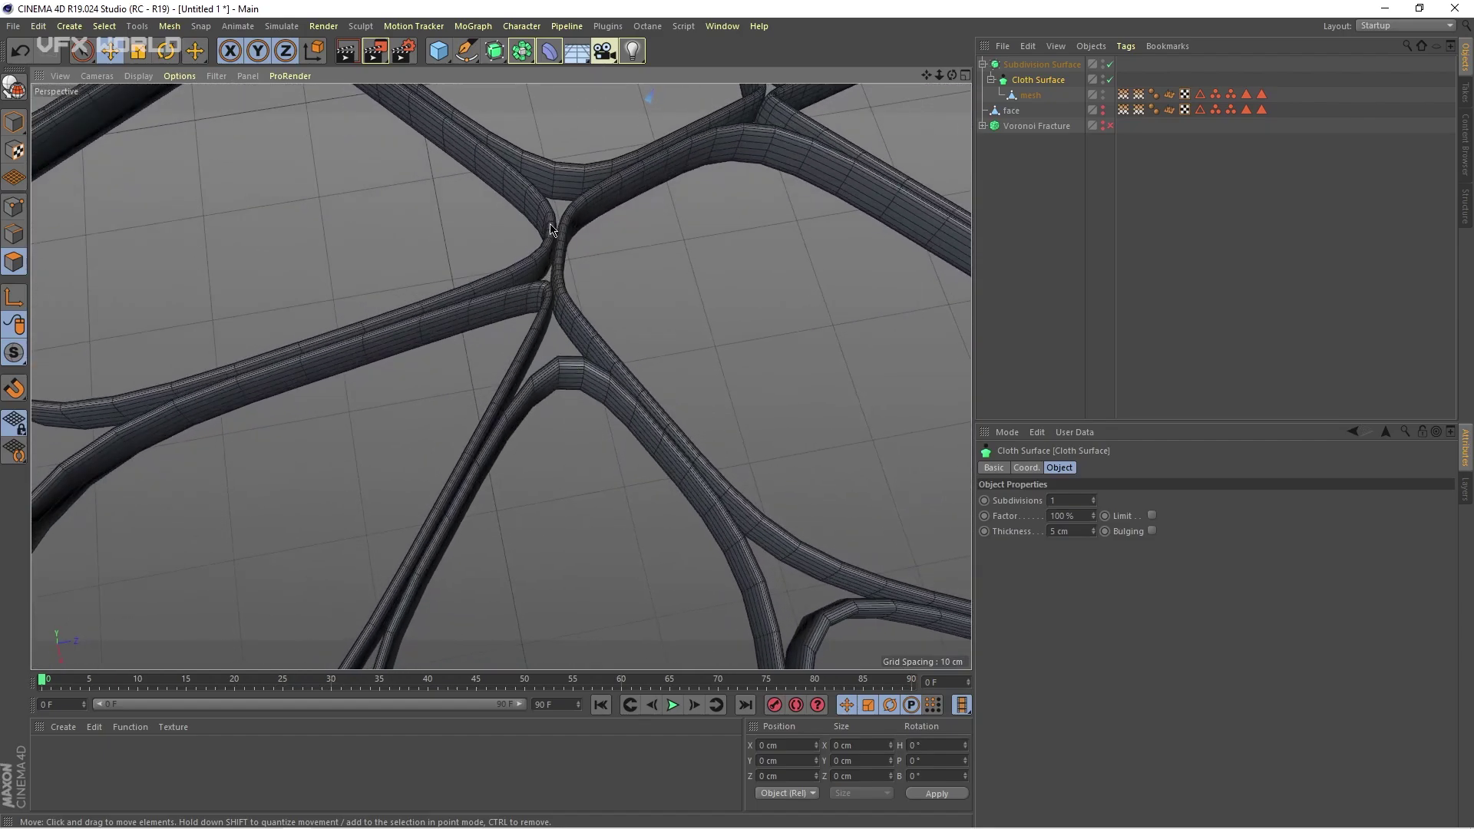
scroll(550, 228, down, 8)
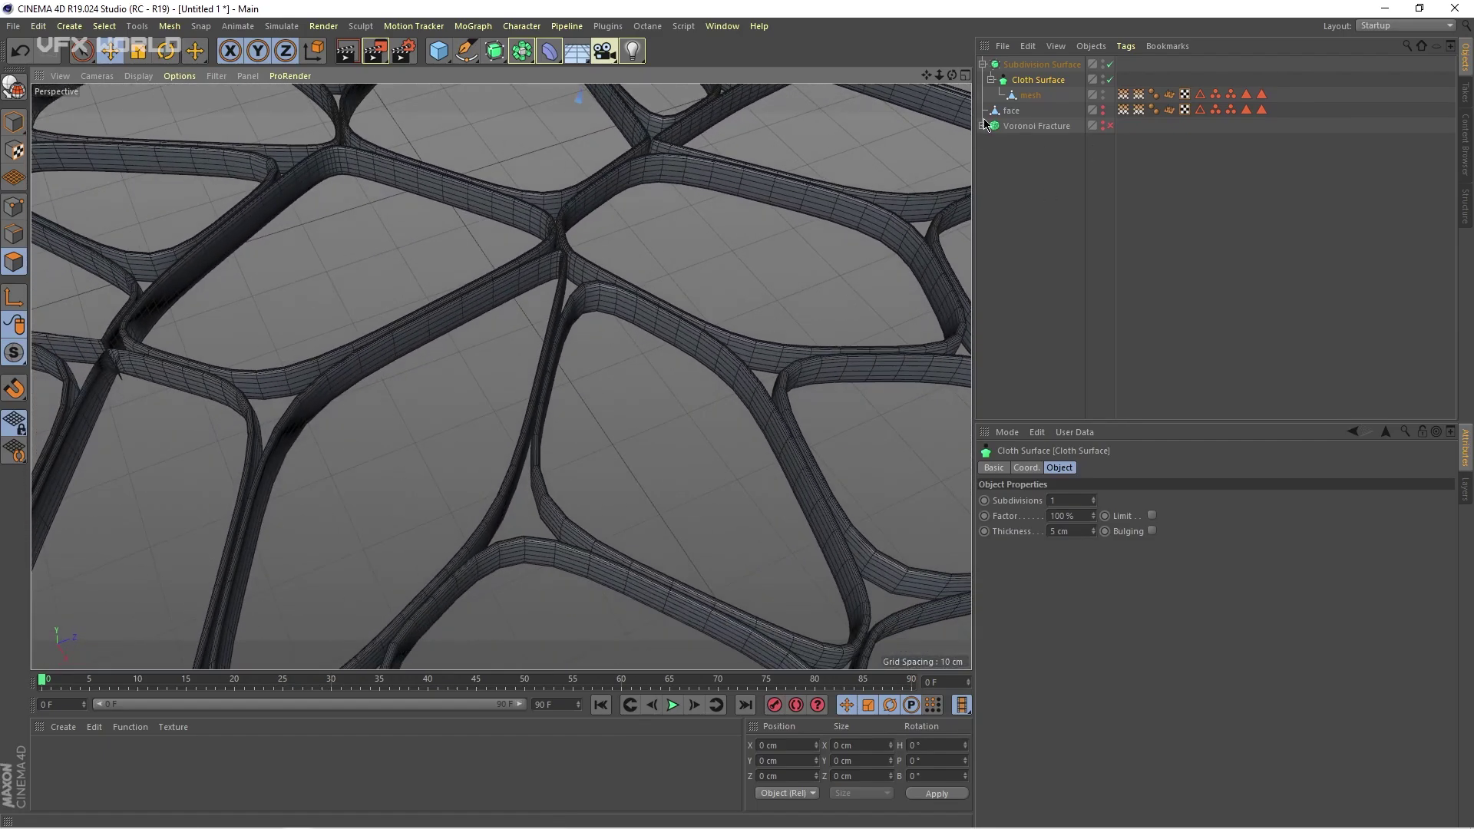
click(1031, 96)
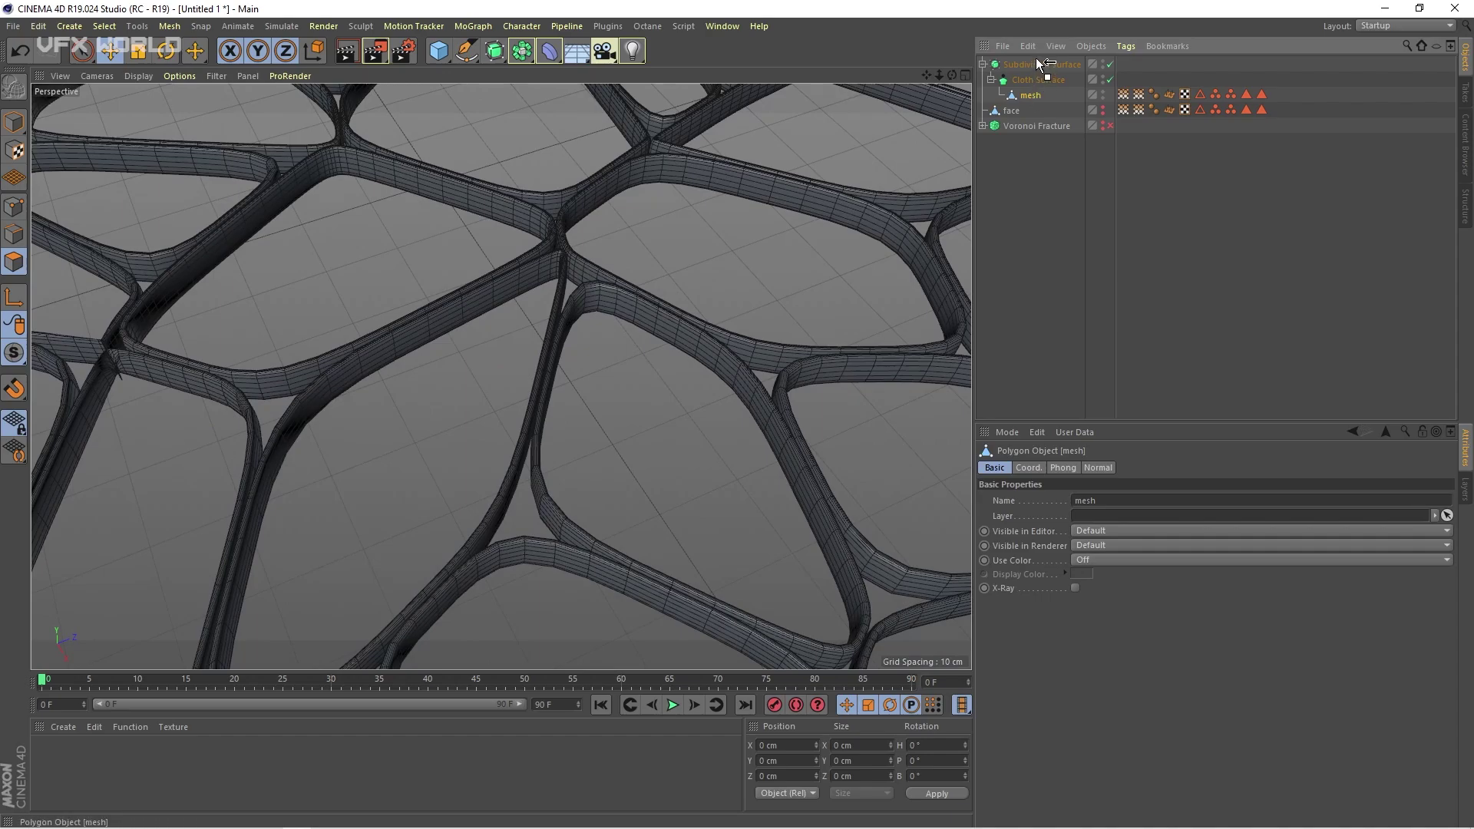
drag(1043, 64, 1038, 66)
scroll(661, 247, down, 5)
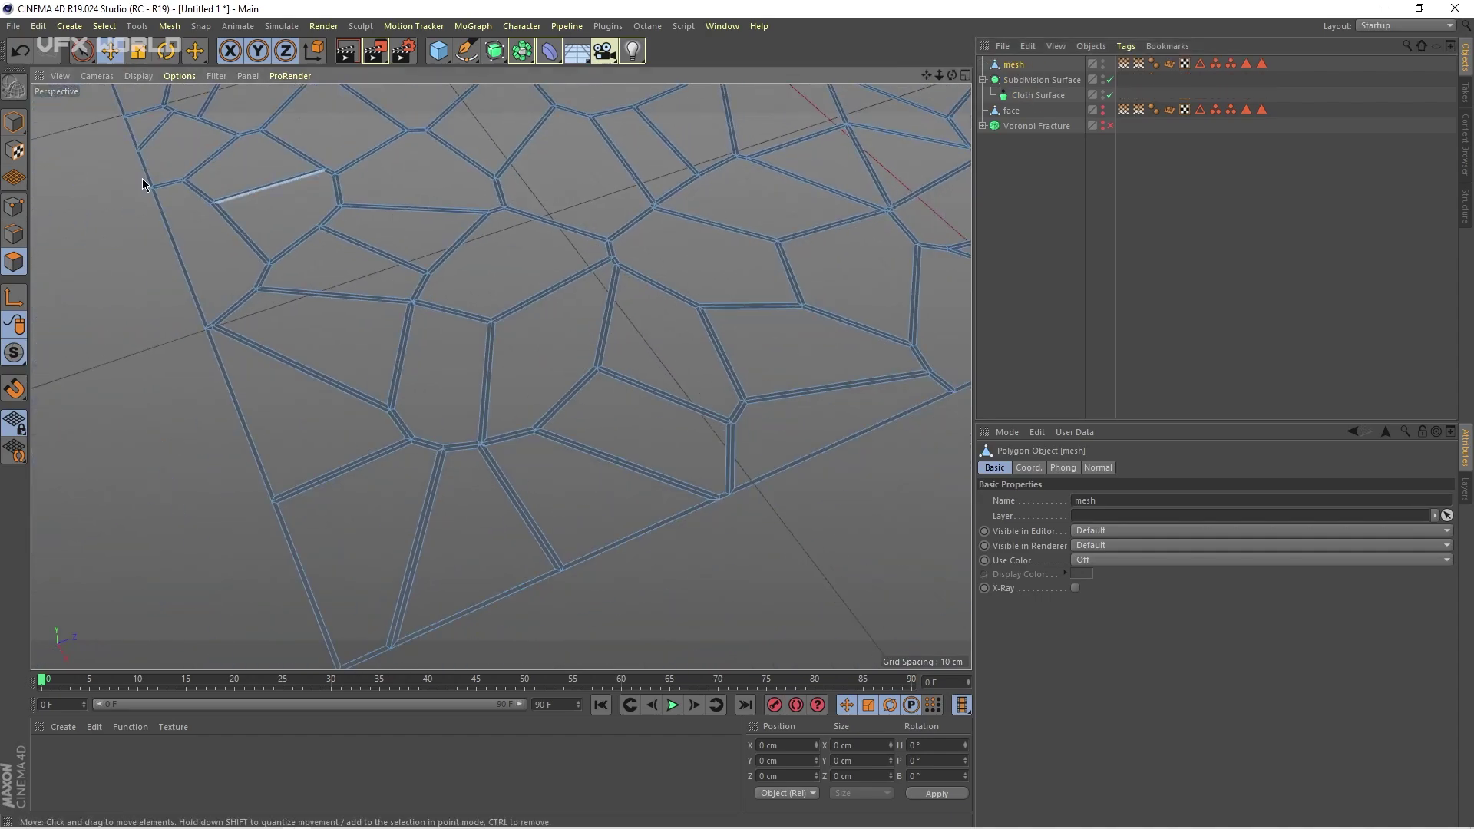
- Select all points of the mesh object and optimize them to merge the overlapping points at the cell corners
click(13, 205)
scroll(625, 394, down, 3)
key(ctrl+a)
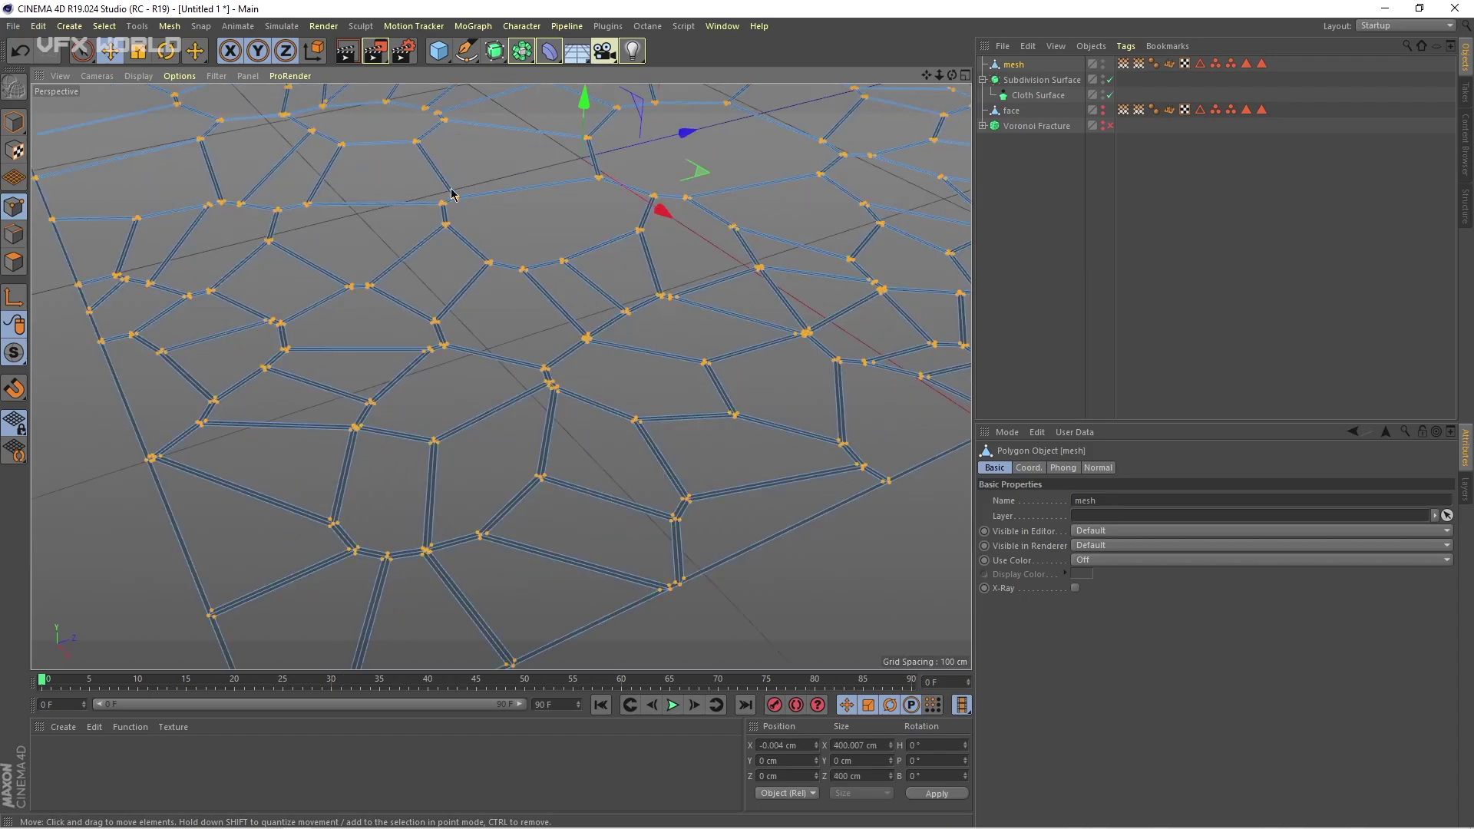
alt+middle_drag(447, 365, 437, 436)
alt+drag(438, 442, 440, 431)
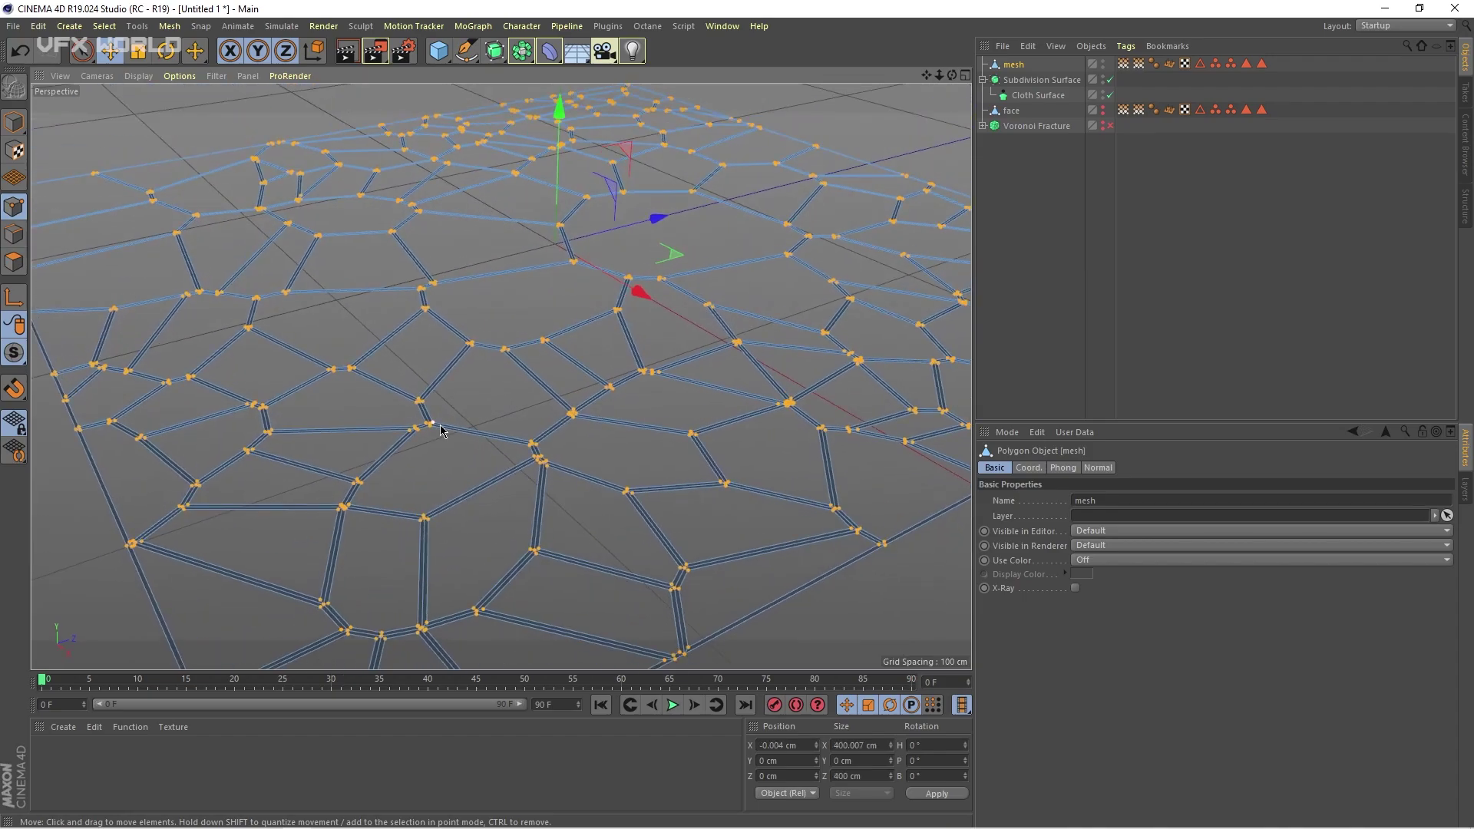
key(u)
key(o)
- Make the mesh object a child of the Cloth Surface again
scroll(543, 385, up, 3)
drag(1016, 63, 1045, 101)
scroll(536, 438, up, 6)
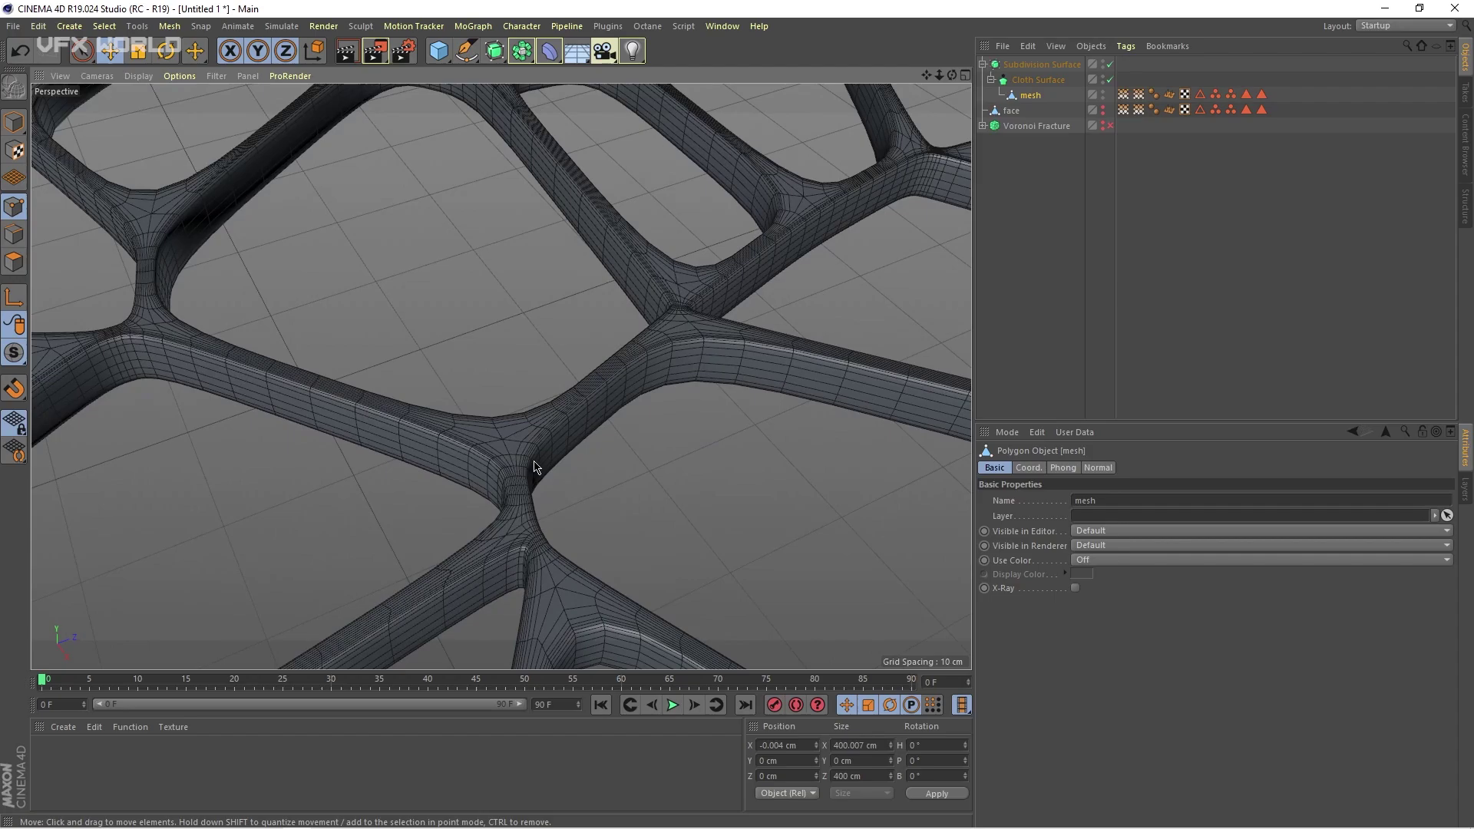
scroll(535, 467, down, 6)
alt+drag(535, 499, 571, 401)
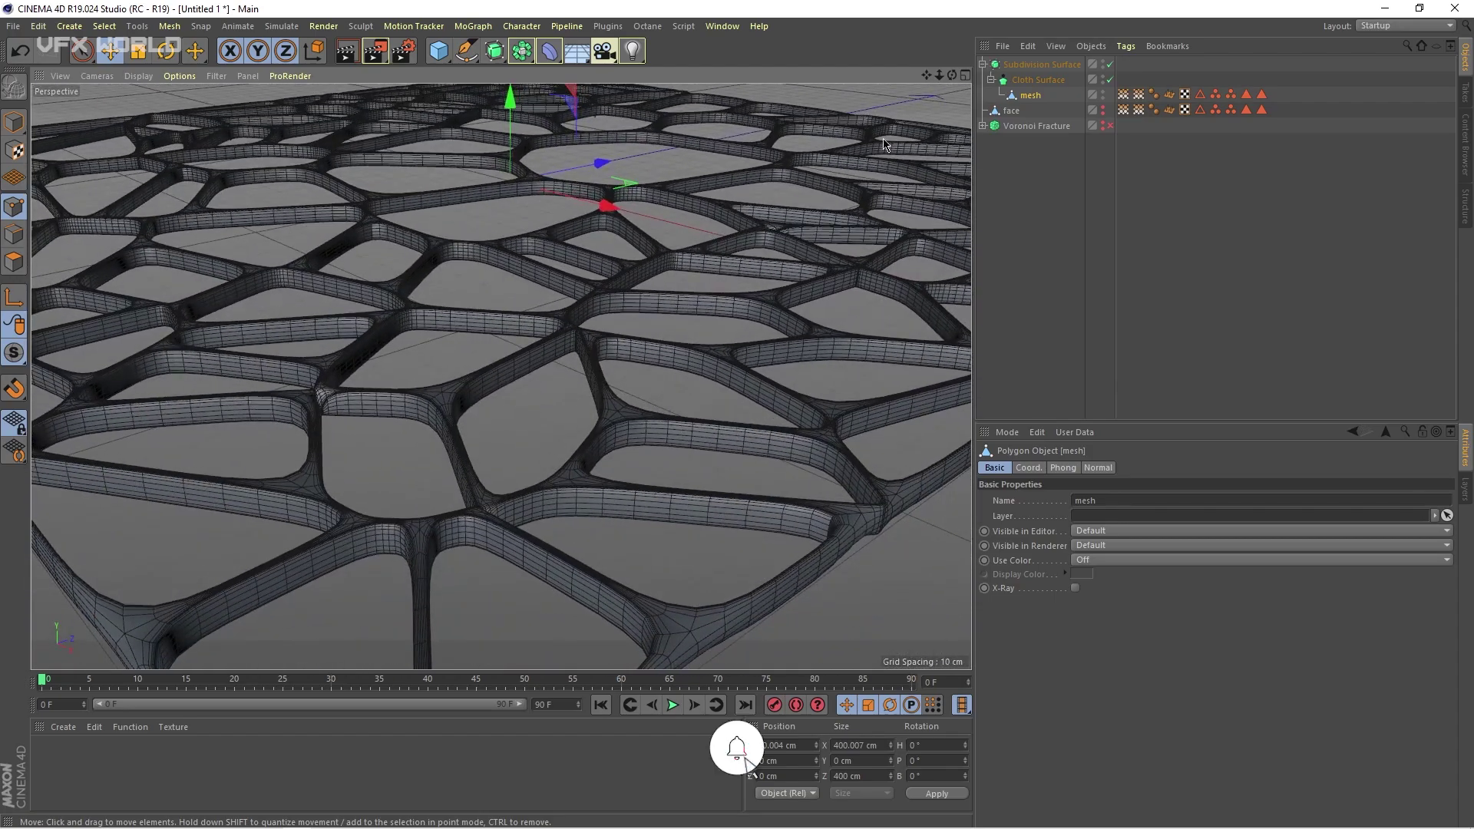
- Set the Cloth Surface's subdivisions to 0
click(1038, 80)
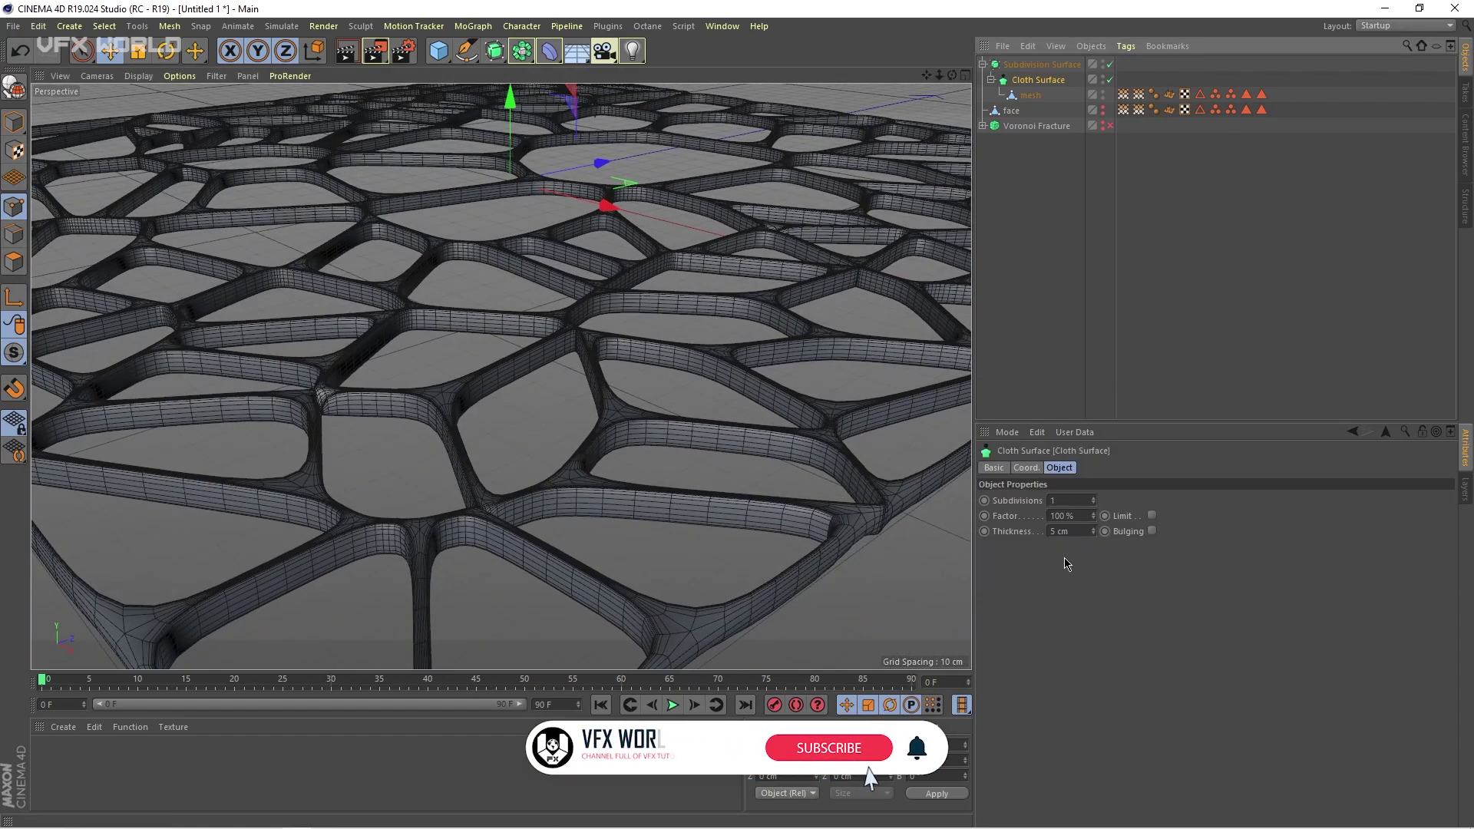
scroll(768, 514, up, 2)
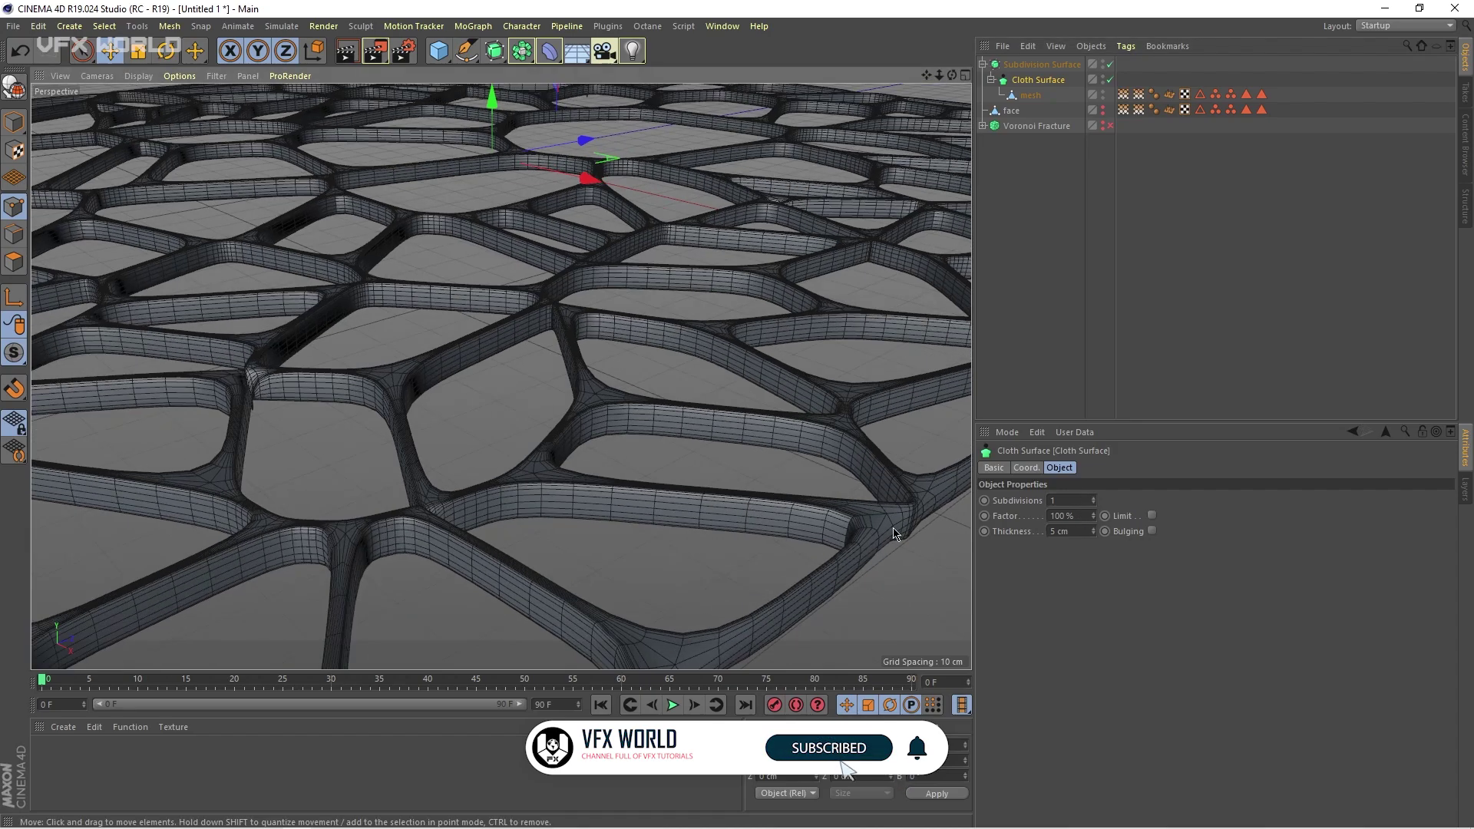
click(1094, 504)
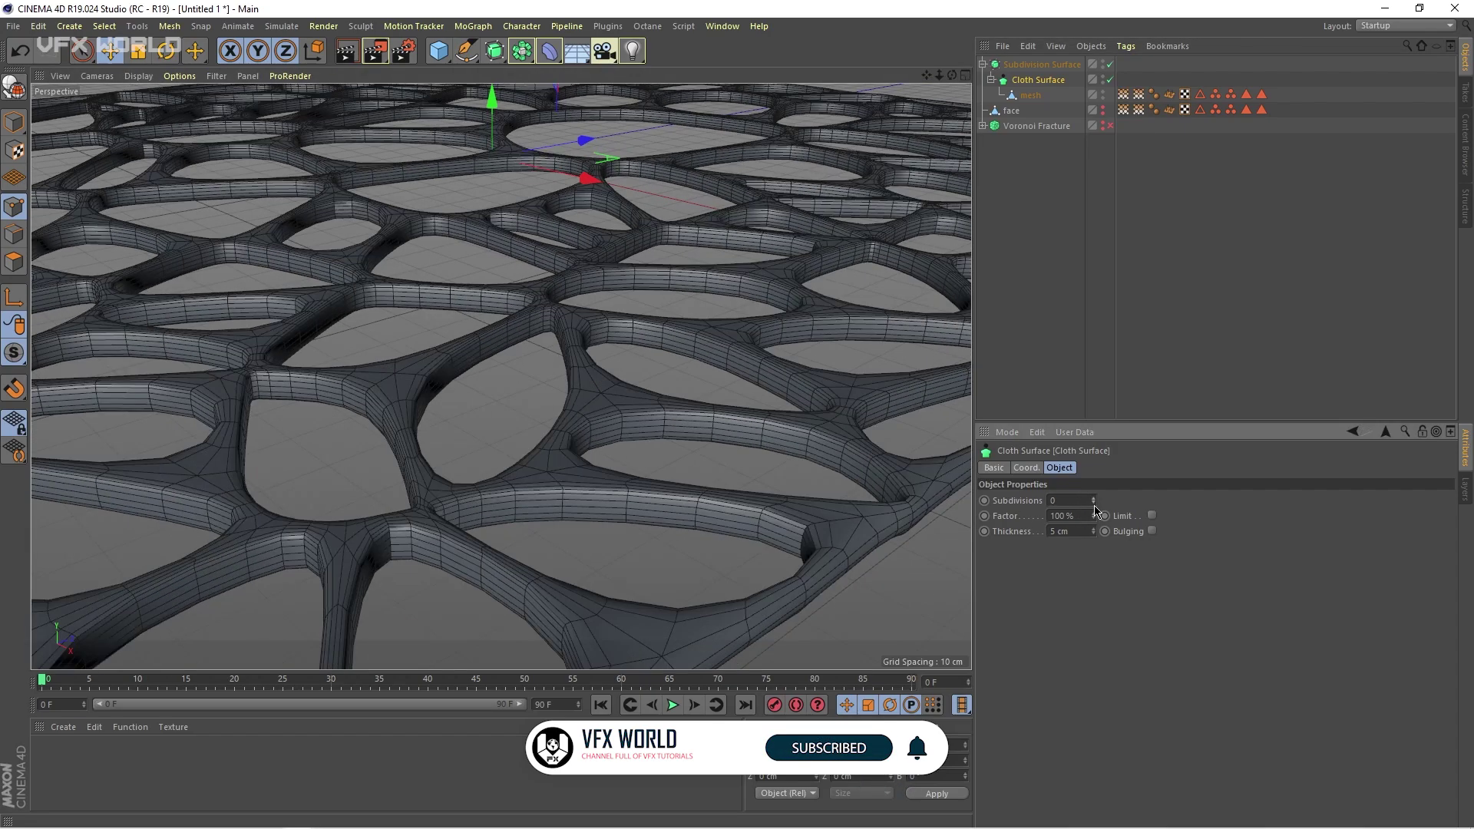
scroll(576, 399, down, 2)
scroll(576, 423, up, 3)
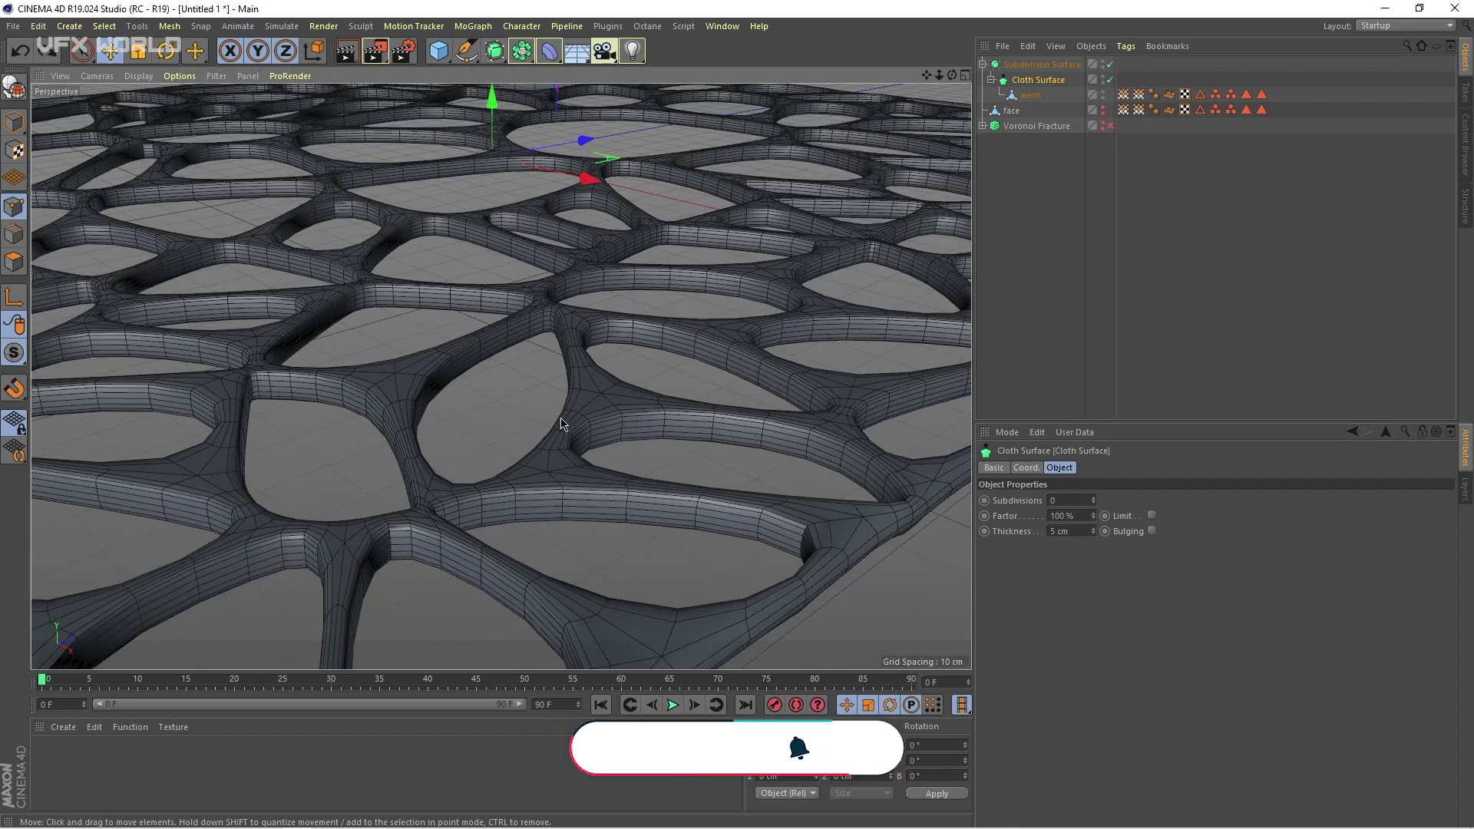
scroll(559, 418, down, 2)
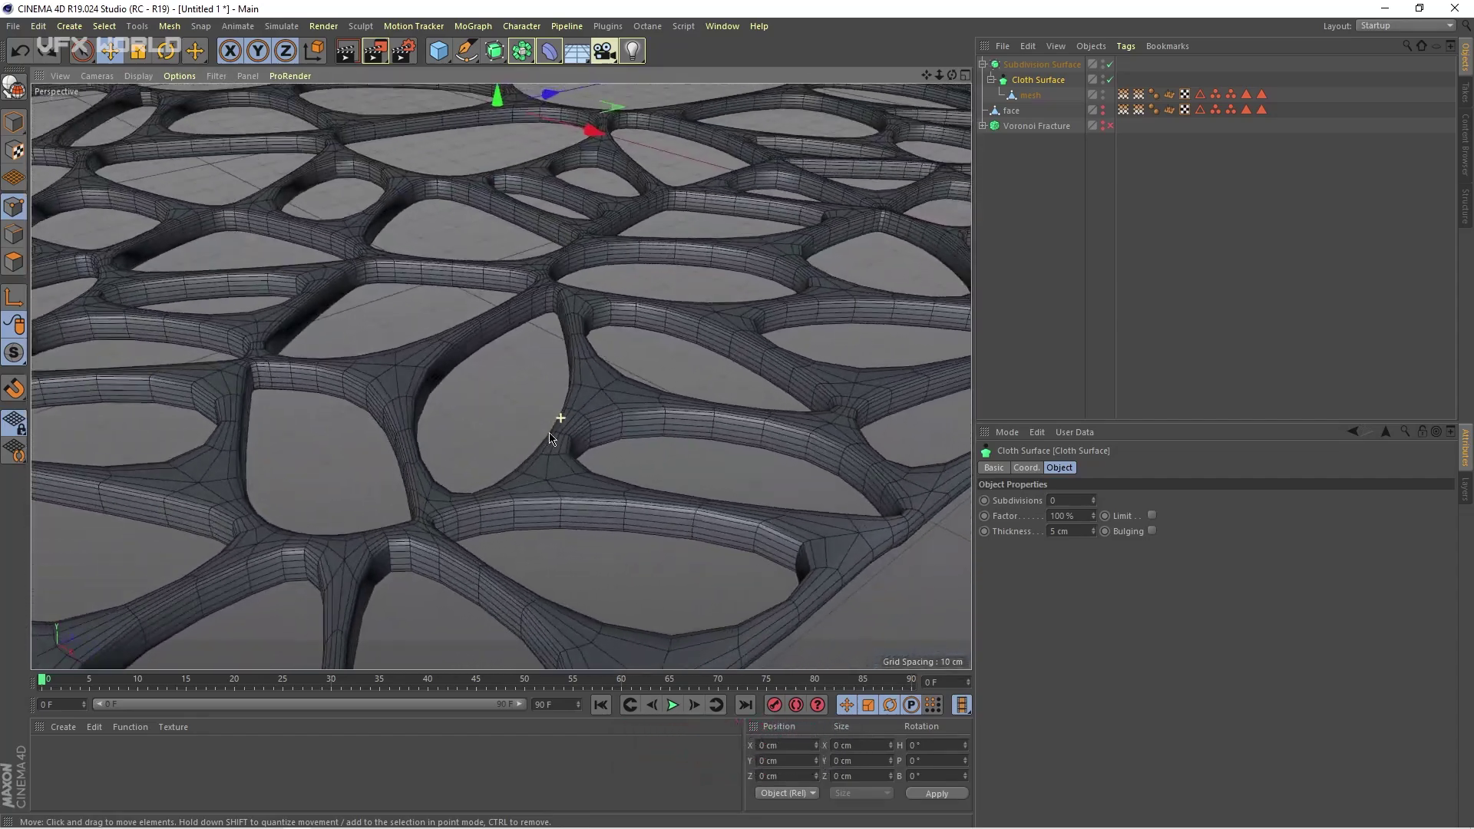
- Try Bulging with a 2 cm thickness on the Cloth Surface, and return it to 5 cm without Bulging
click(1152, 532)
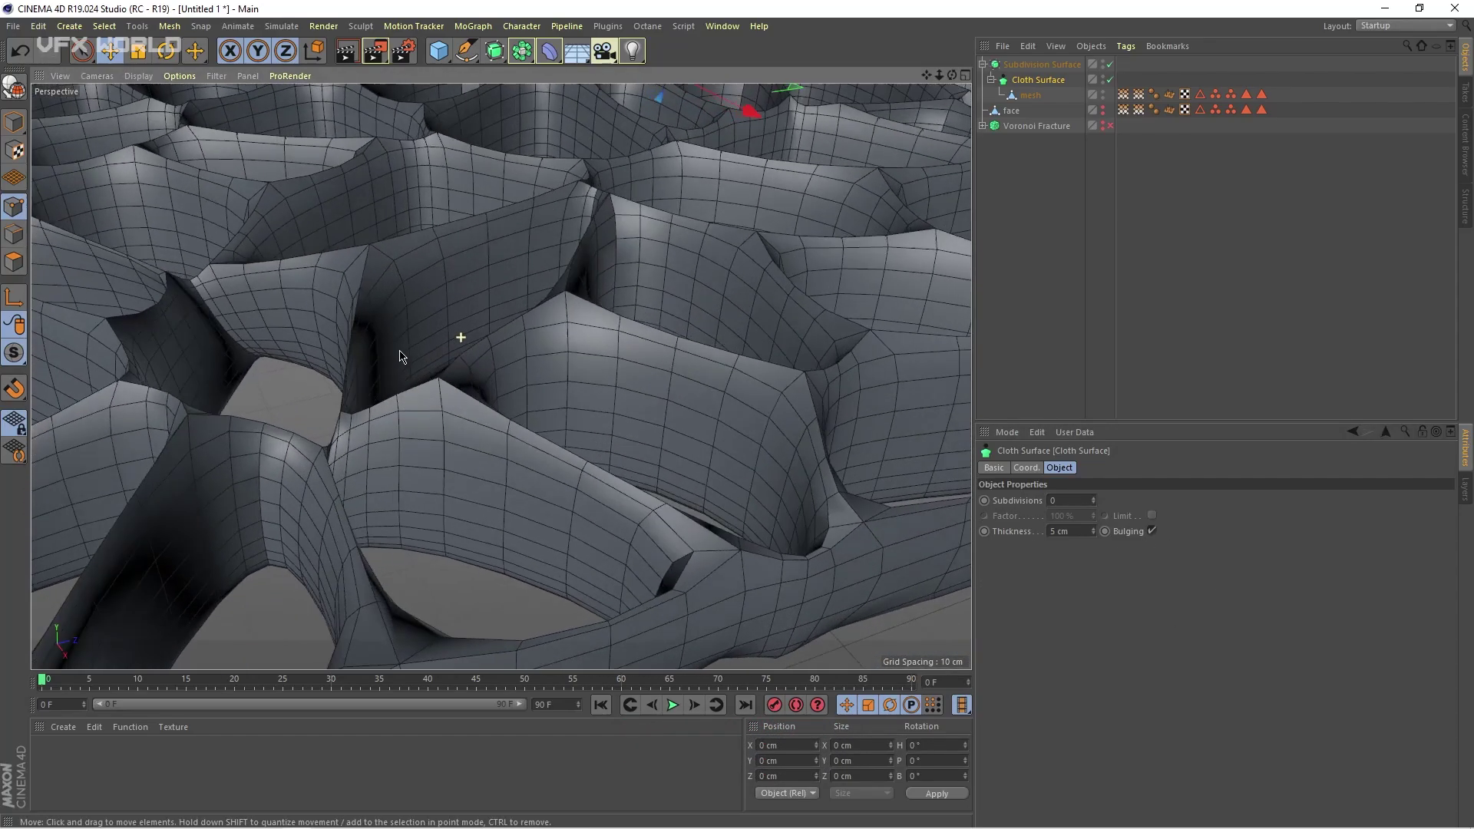
drag(1093, 531, 1093, 547)
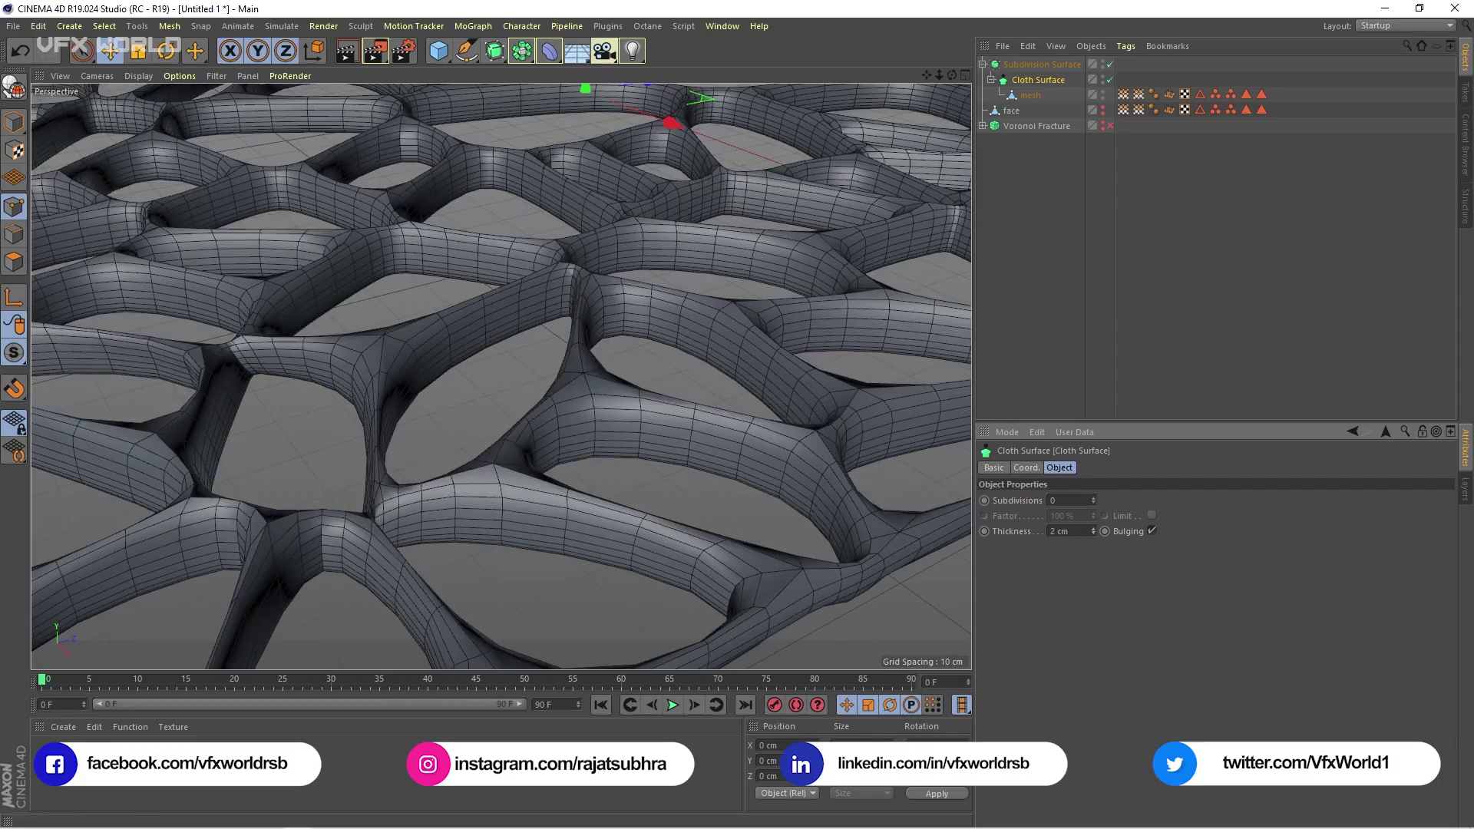
mouse_move(580, 455)
alt+mouse_down()
mouse_move(444, 513)
mouse_move(638, 432)
mouse_move(628, 471)
mouse_move(510, 436)
mouse_move(564, 437)
alt+mouse_up()
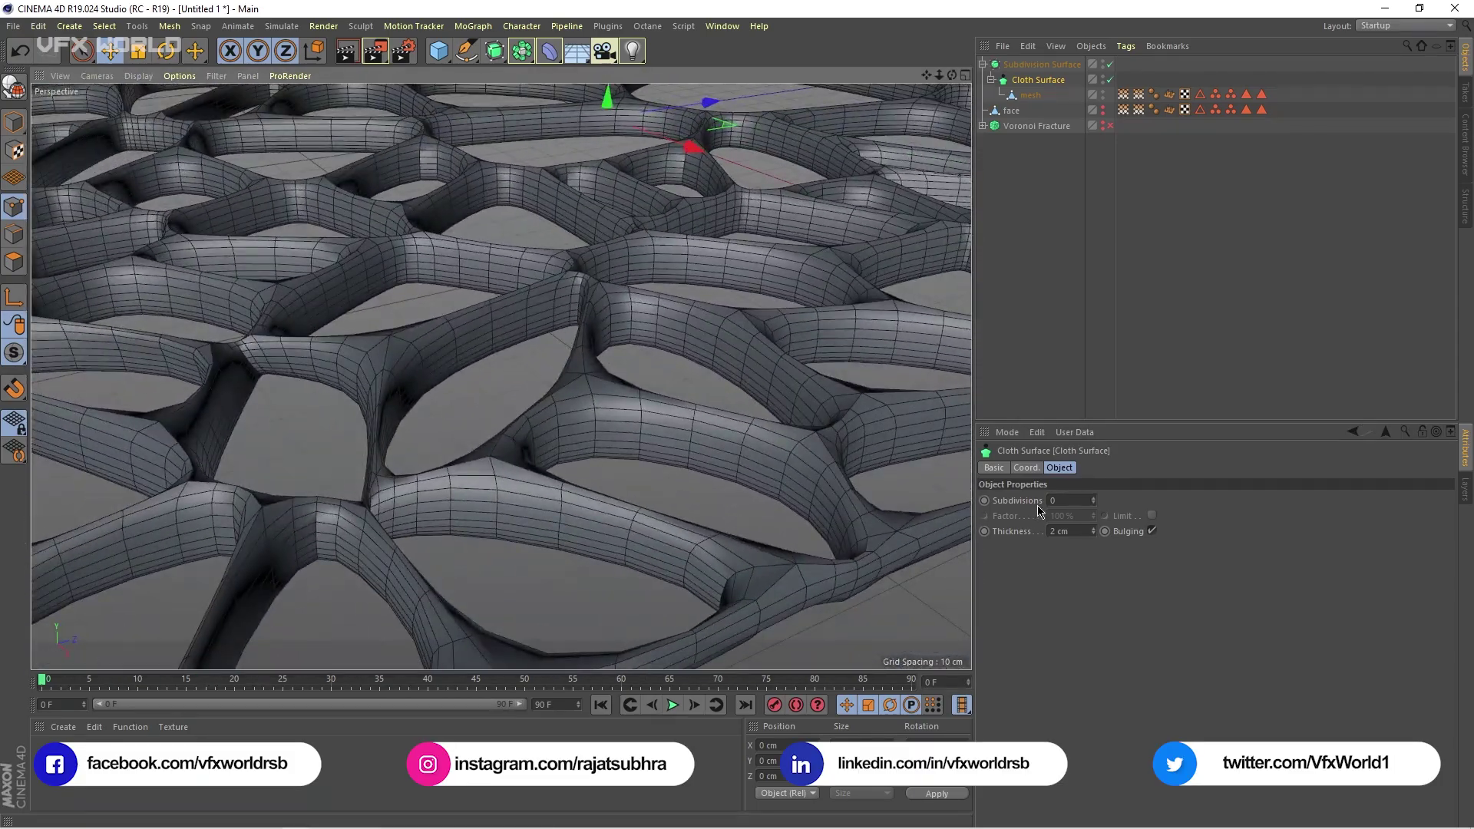
click(1153, 530)
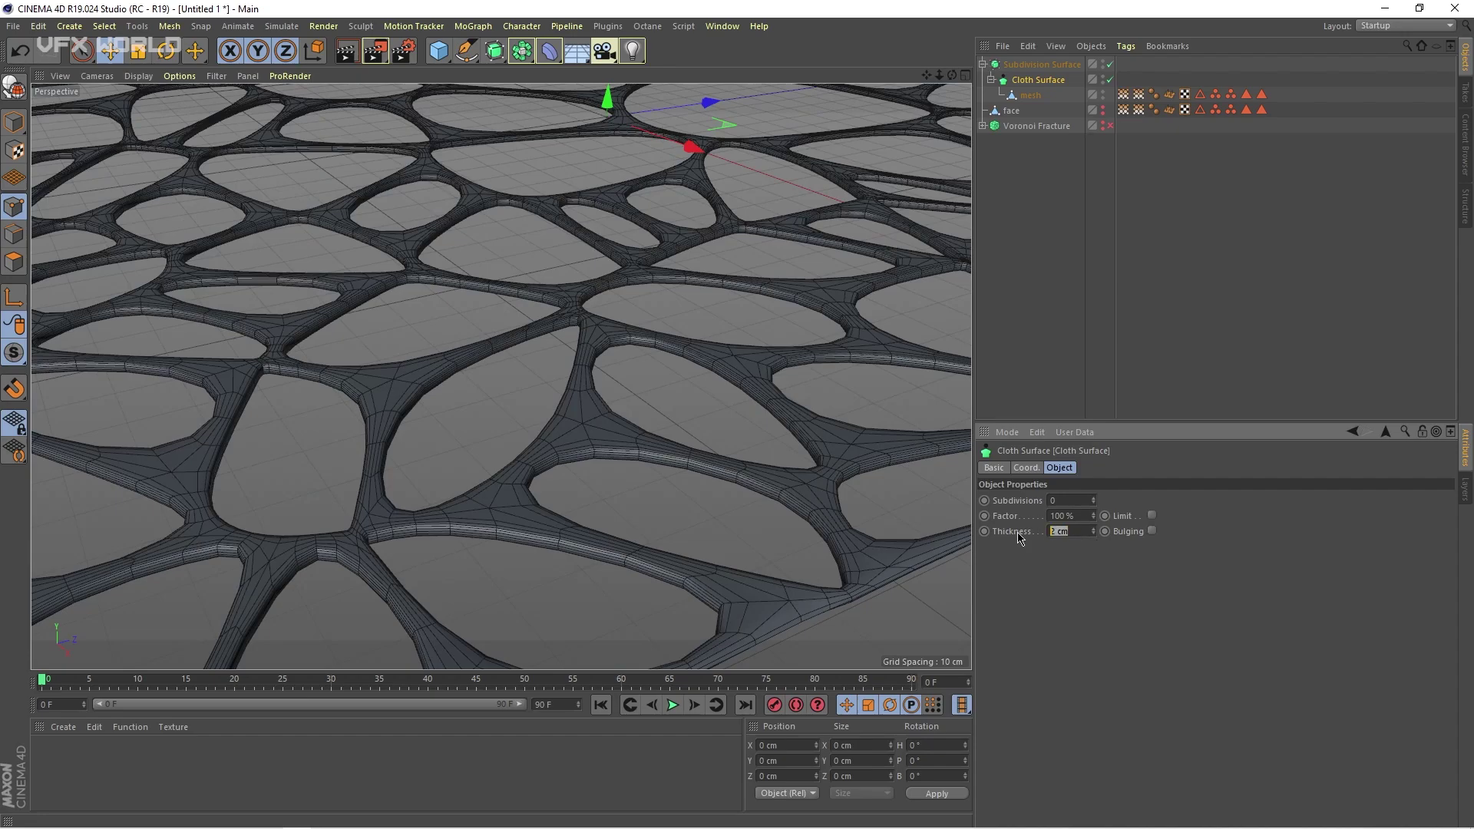
key(Return)
scroll(599, 419, down, 5)
mouse_move(586, 413)
alt+mouse_down()
mouse_move(648, 351)
mouse_move(530, 379)
mouse_move(497, 444)
mouse_move(590, 437)
alt+mouse_up()
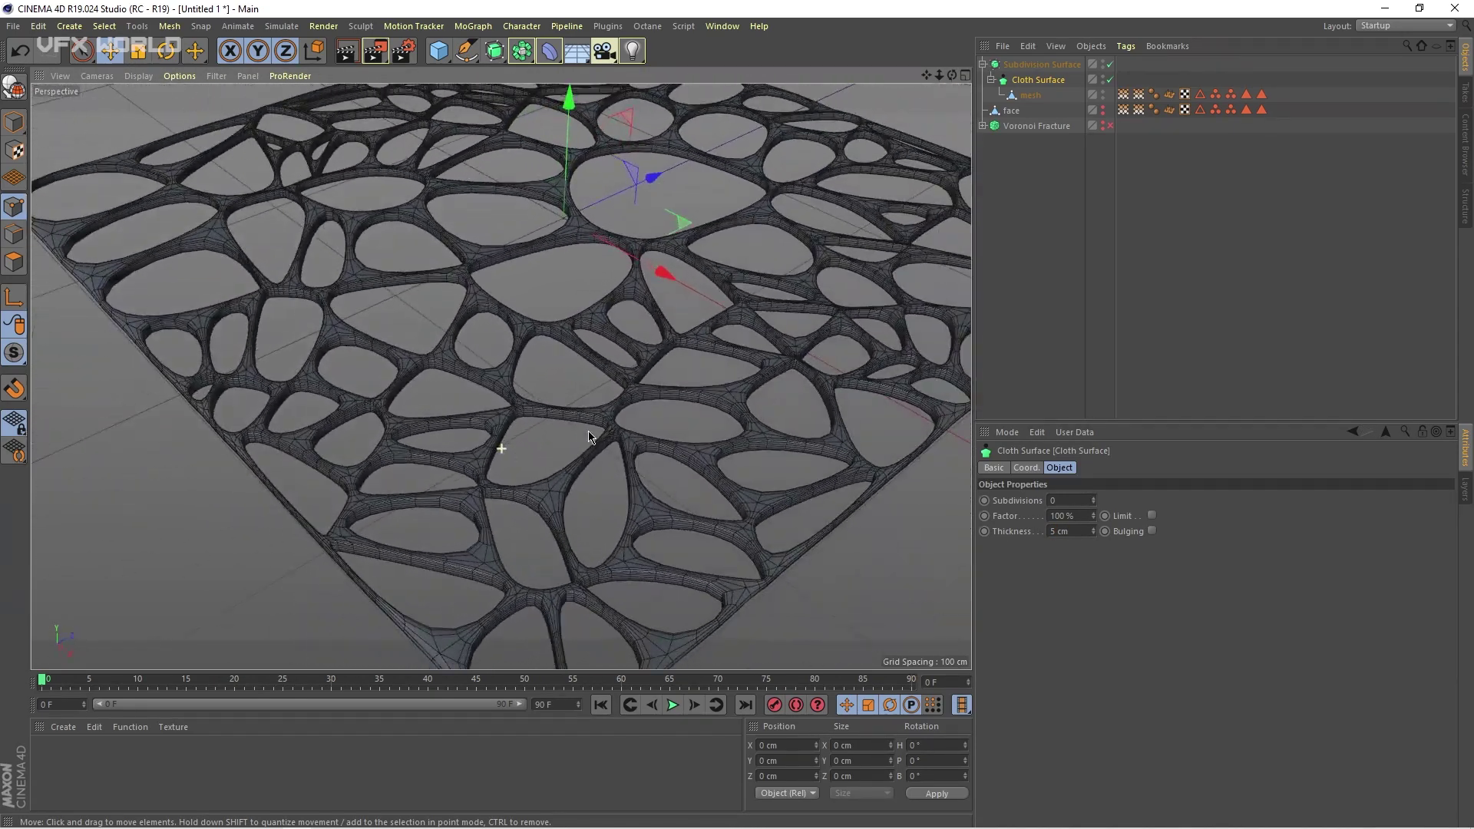
- Increase the Subdivision Surface's editor subdivision level for a smoother border mesh in the viewport
click(1058, 66)
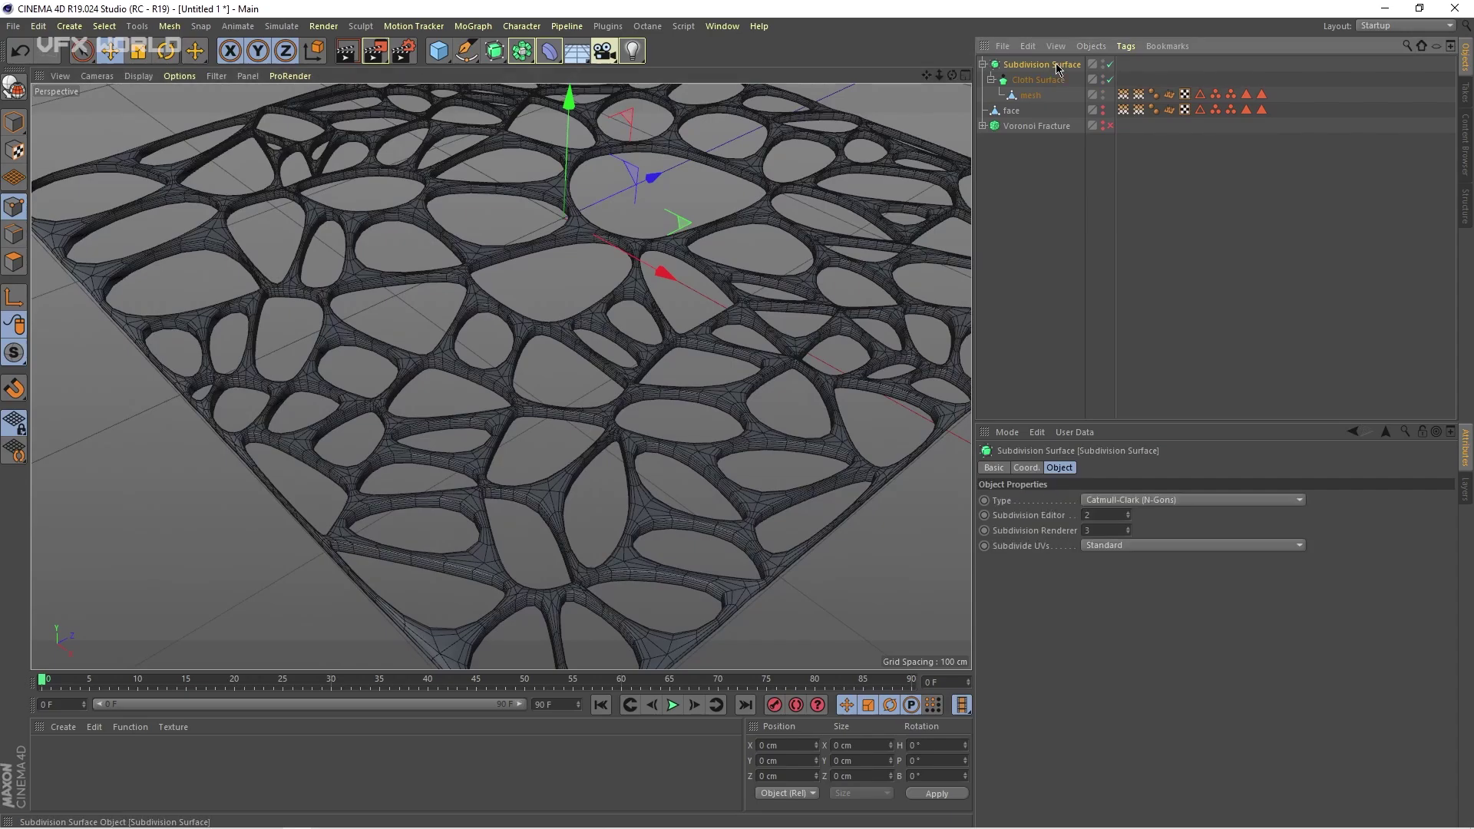
click(1128, 515)
alt+drag(569, 556, 543, 535)
scroll(569, 532, up, 6)
- Set the face object's viewport and render visibility back to Default
click(1013, 110)
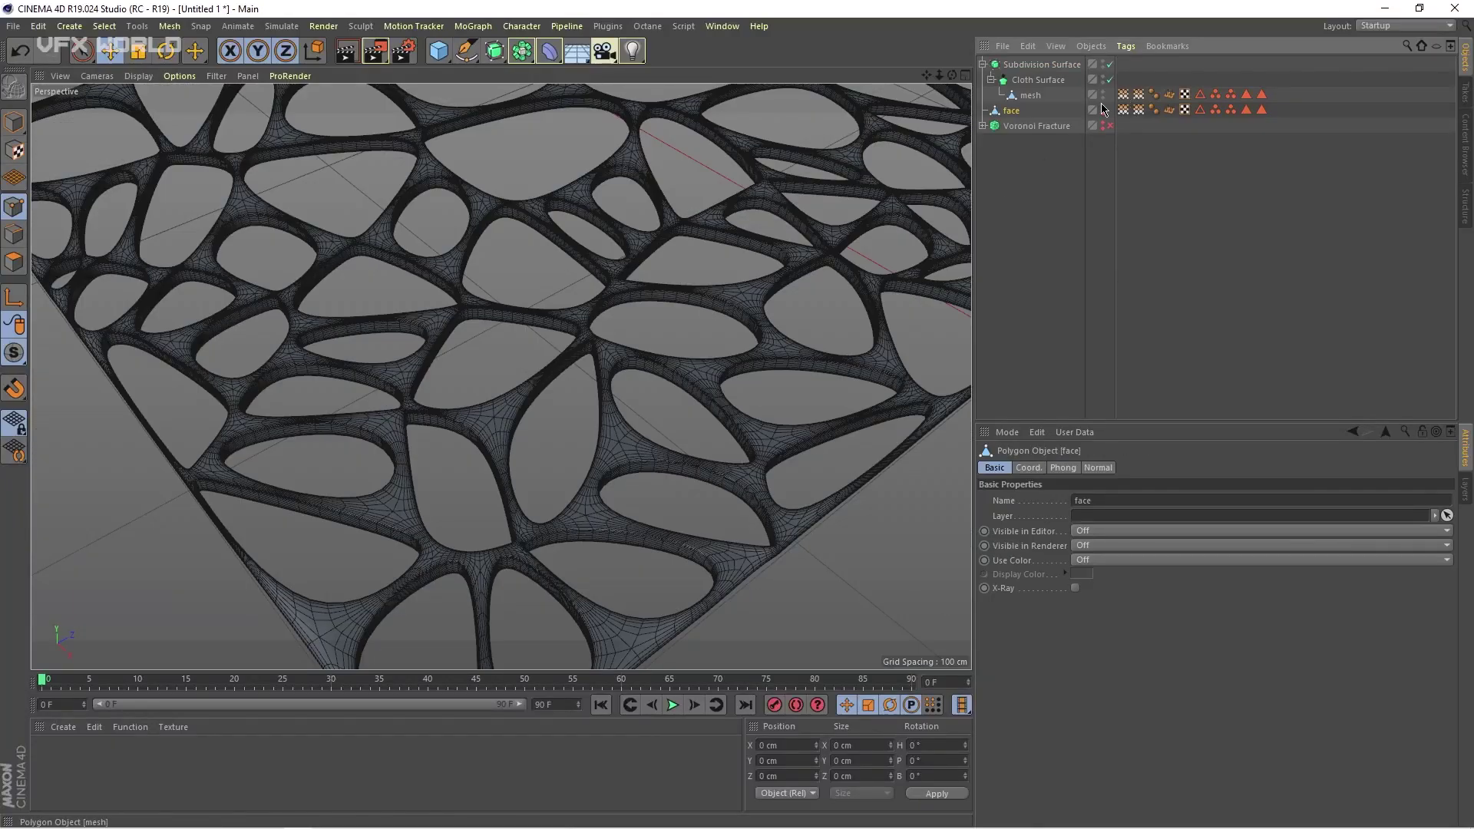
click(1103, 108)
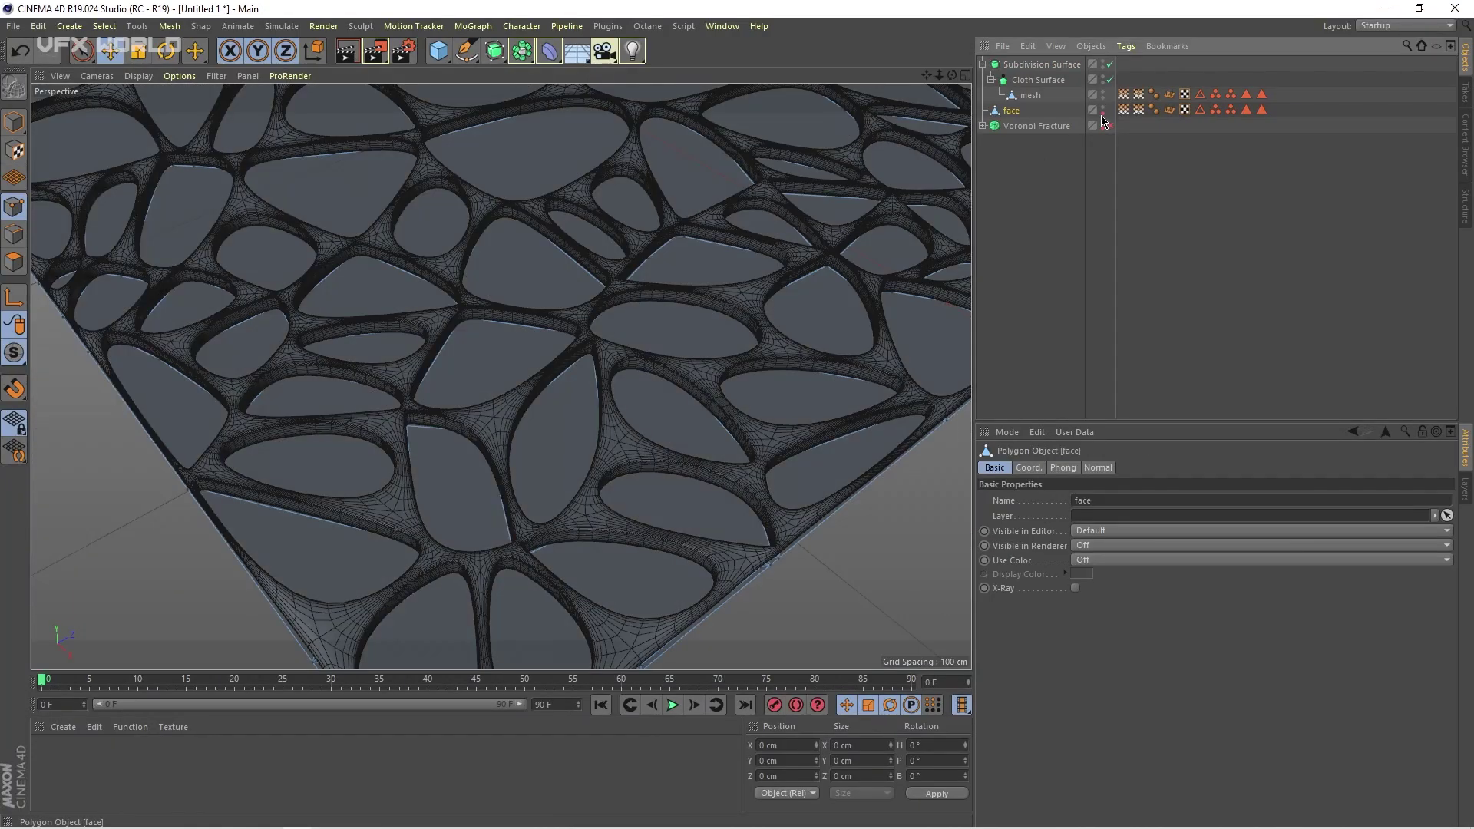
alt+drag(549, 404, 501, 373)
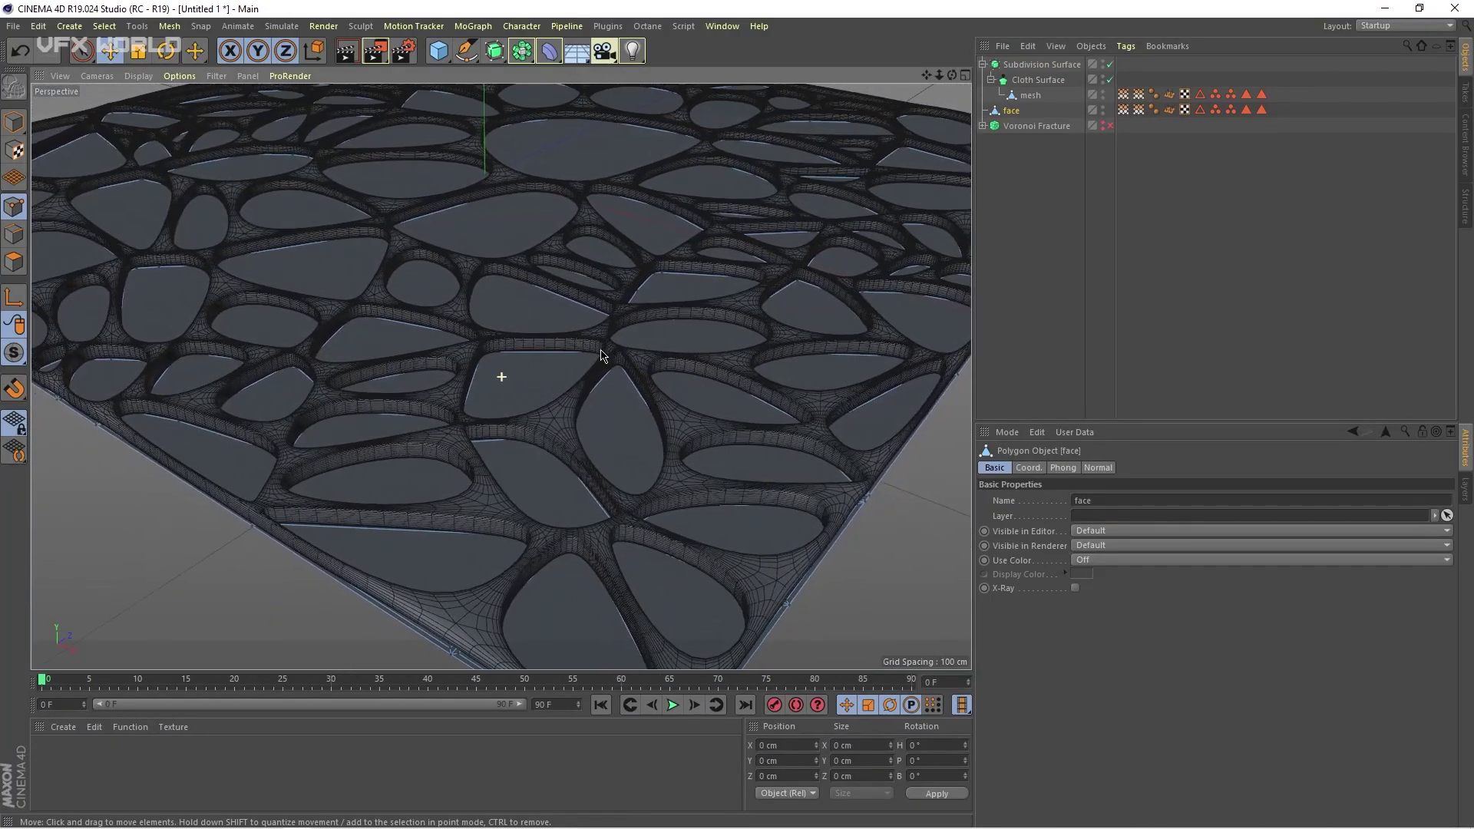
scroll(604, 348, up, 3)
scroll(666, 326, down, 3)
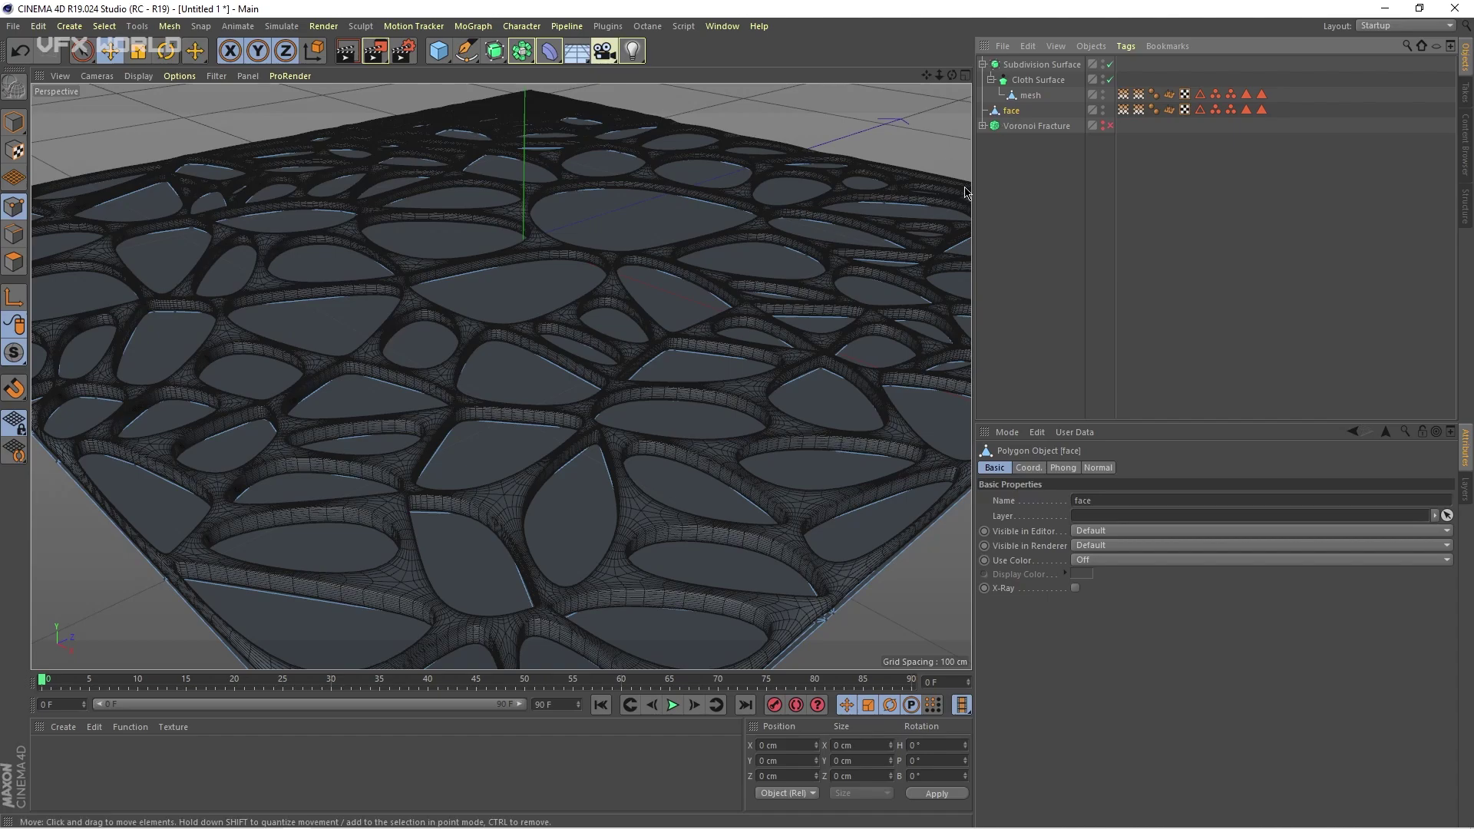
- Add a MoExtrude deformer under the face object and restrict it to the polygon selection named faces
click(484, 29)
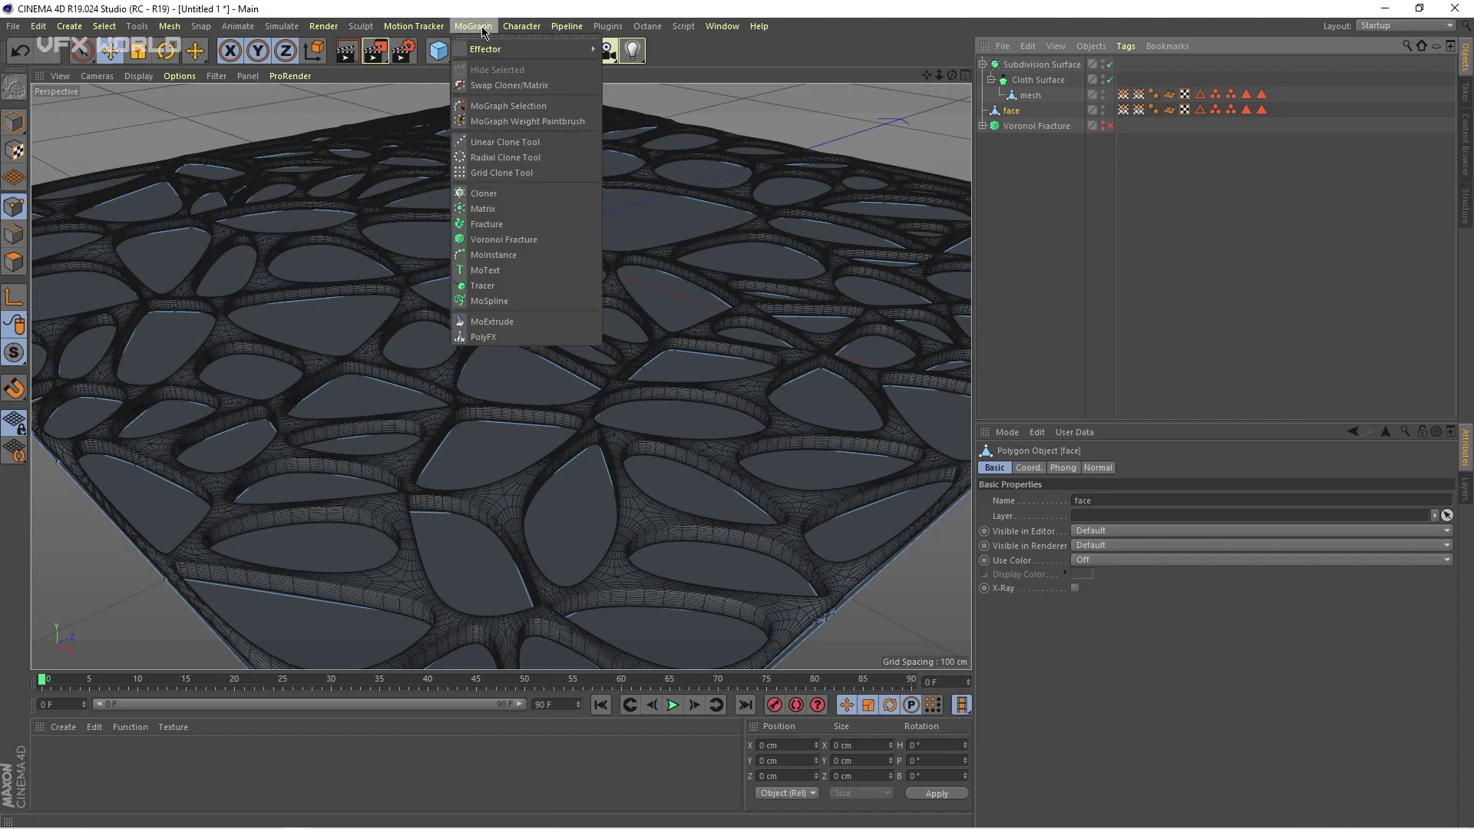
click(500, 323)
scroll(497, 376, up, 8)
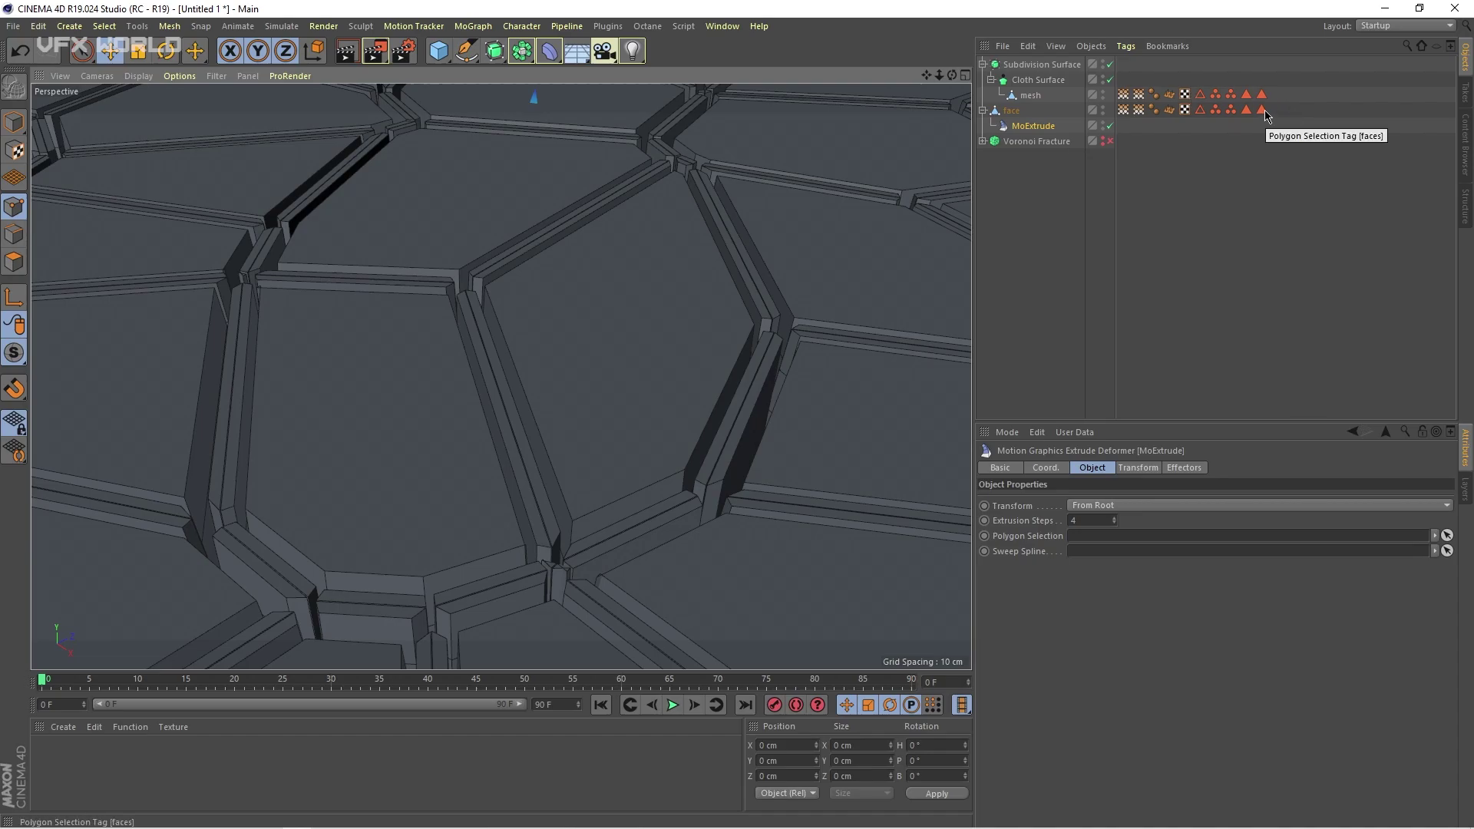
drag(1265, 109, 1155, 419)
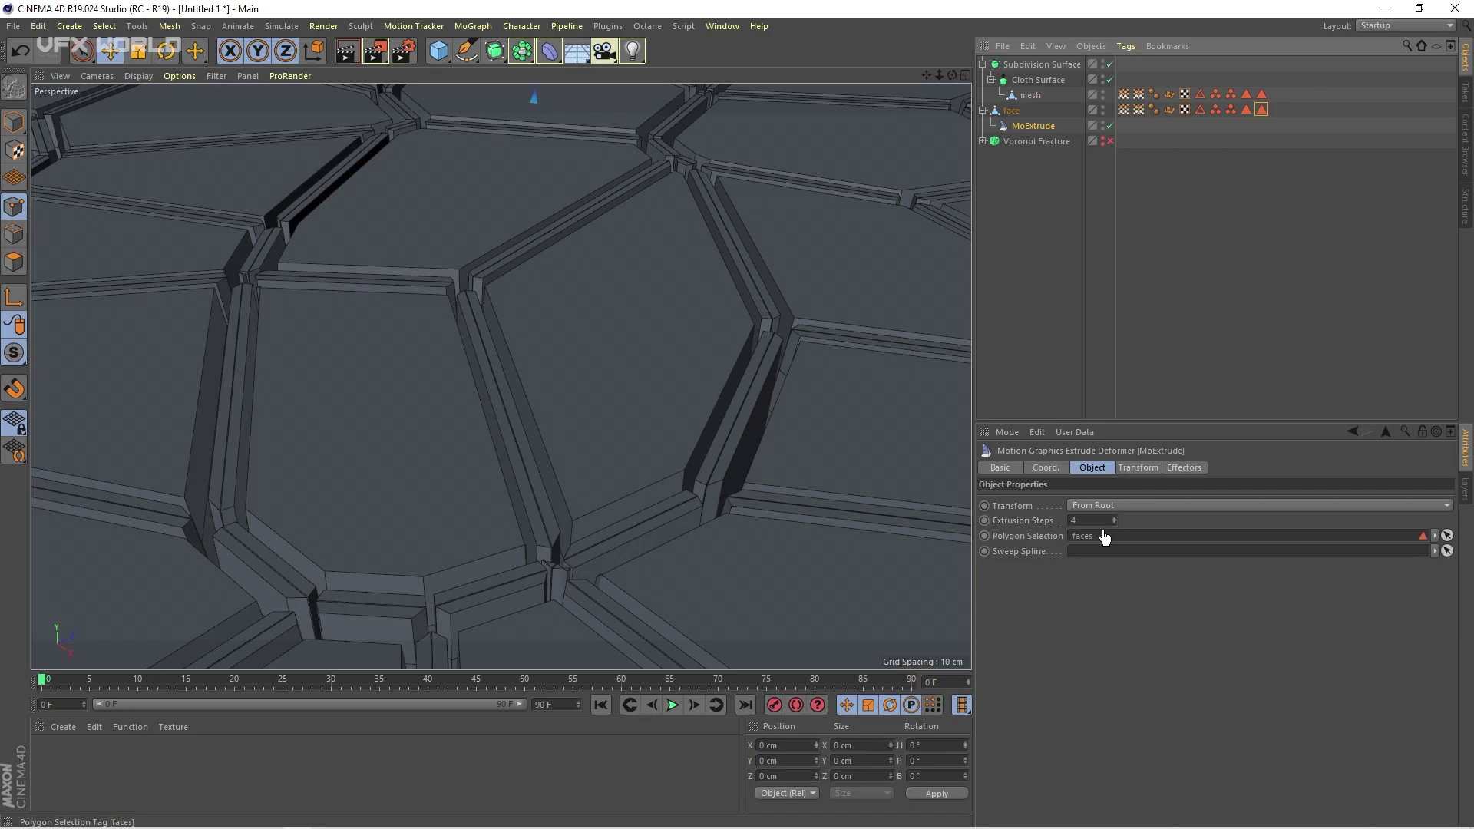
drag(1104, 537, 1104, 537)
alt+drag(510, 468, 474, 445)
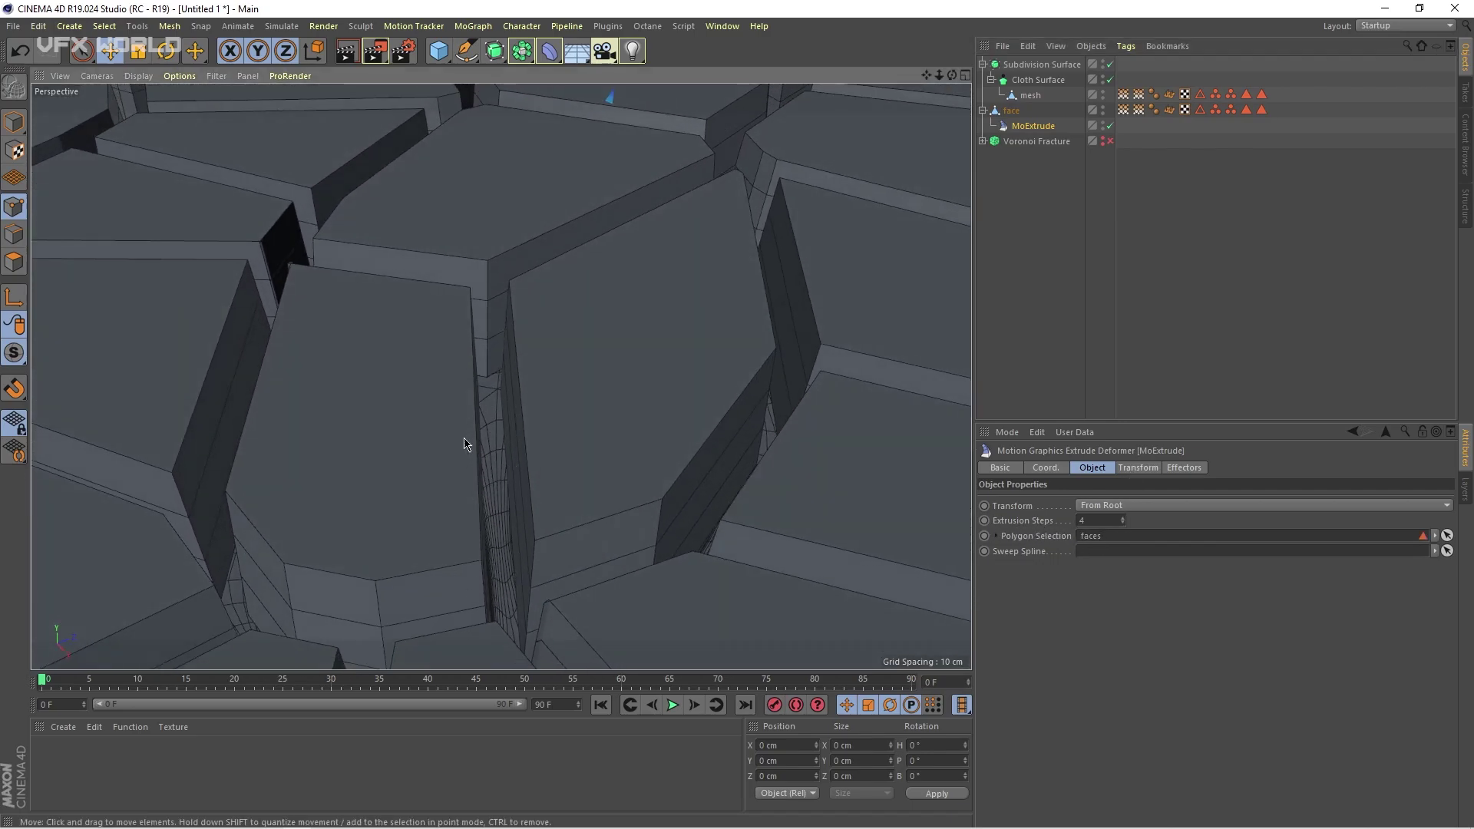
- Set the MoExtrude's extrusion steps to 1 and its Z position transform to 1 cm
double_click(1110, 517)
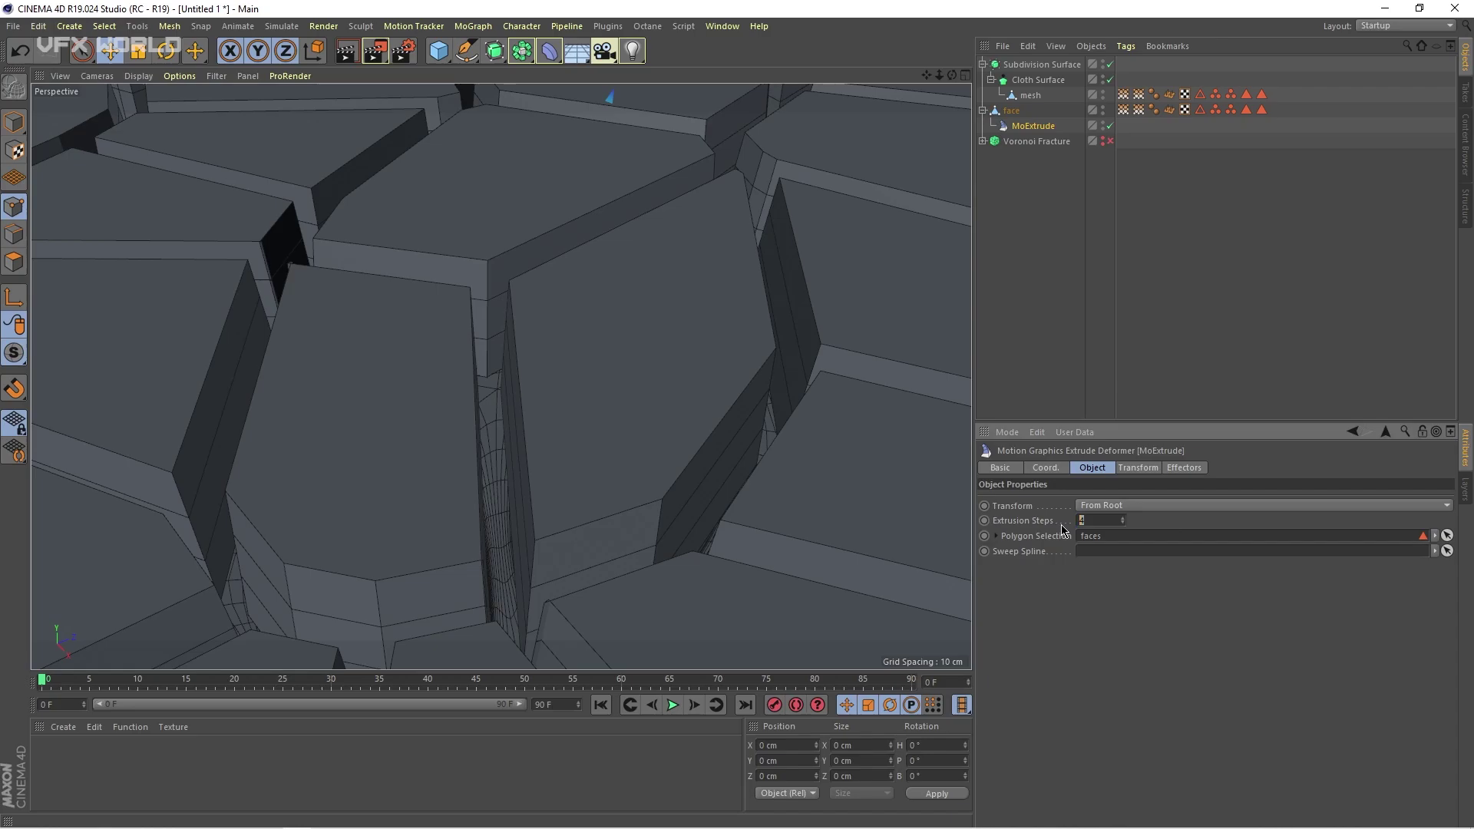
text(1)
key(Return)
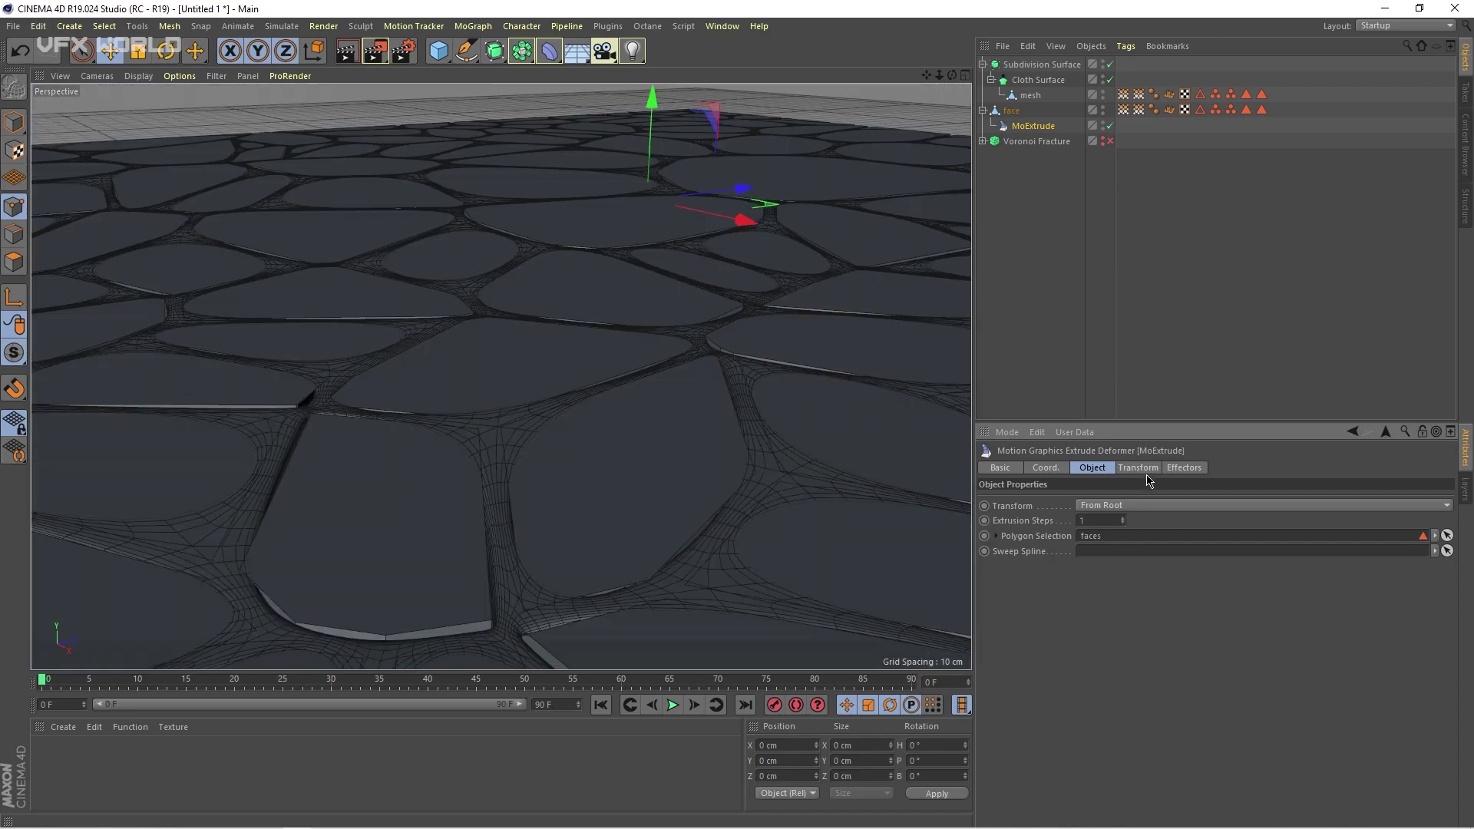
click(1143, 469)
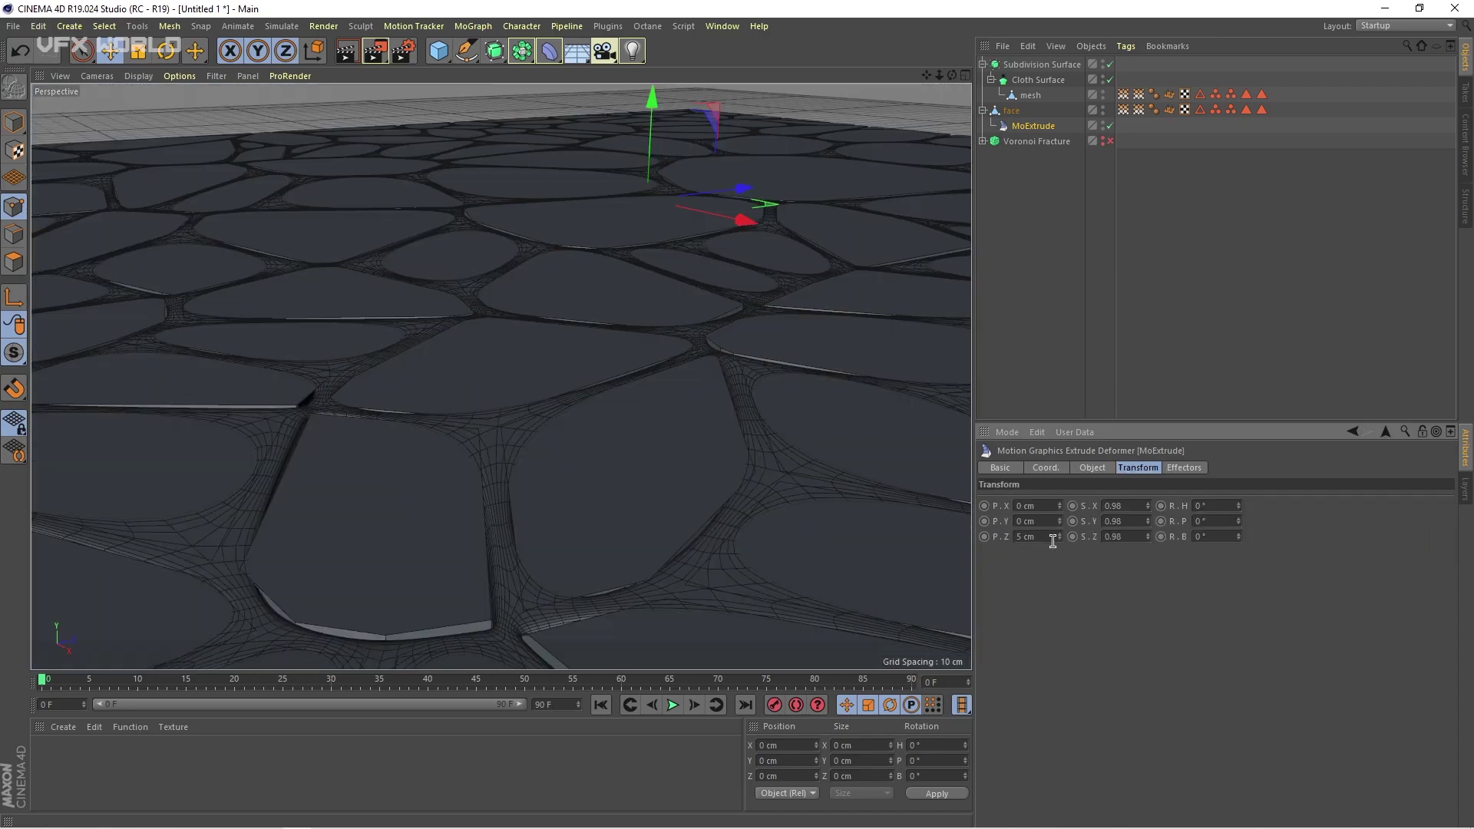
key(Return)
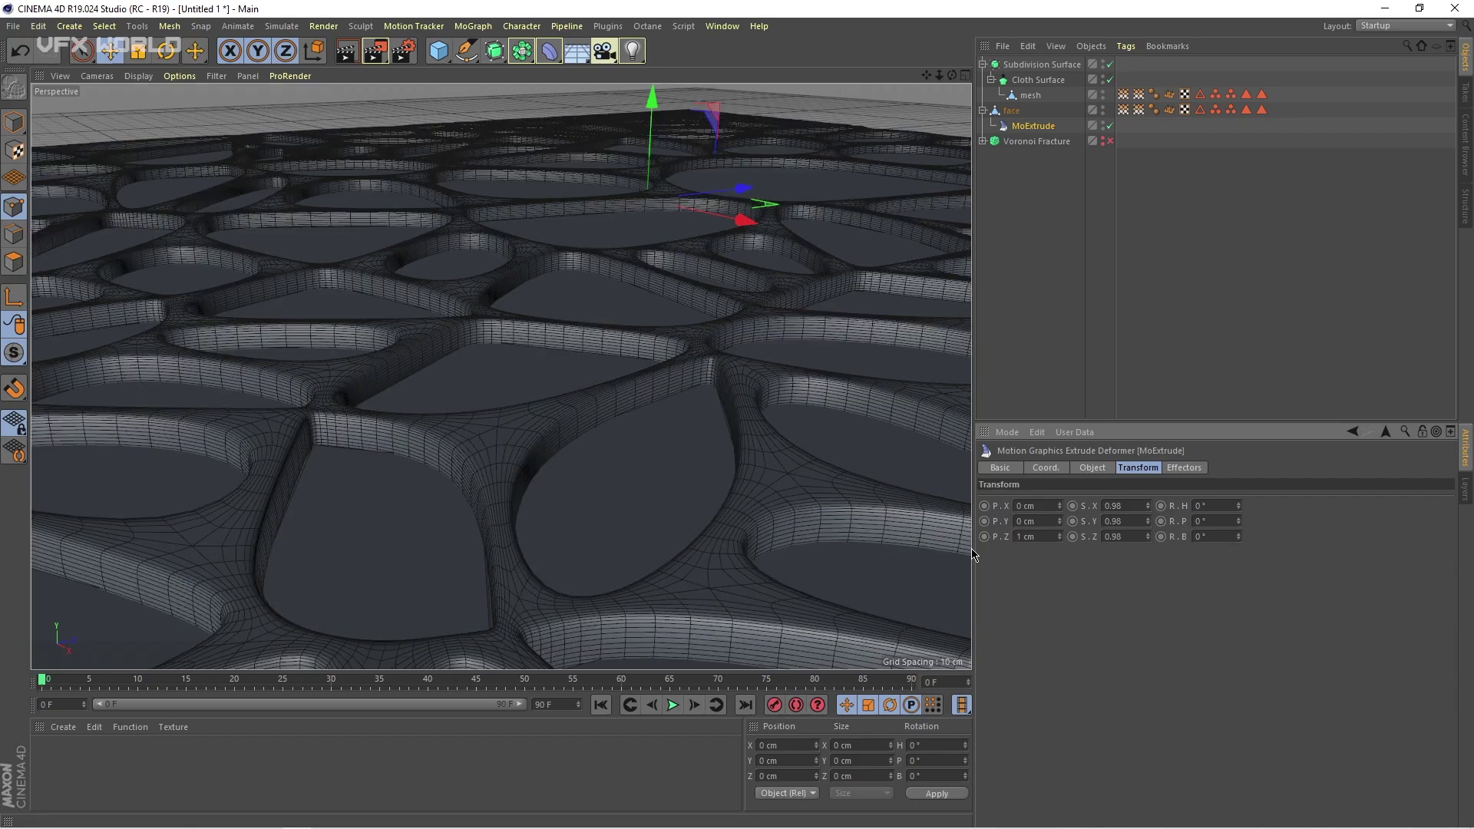
- Place the face object with its MoExtrude under a new Subdivision Surface
scroll(420, 456, down, 3)
alt+drag(589, 456, 616, 484)
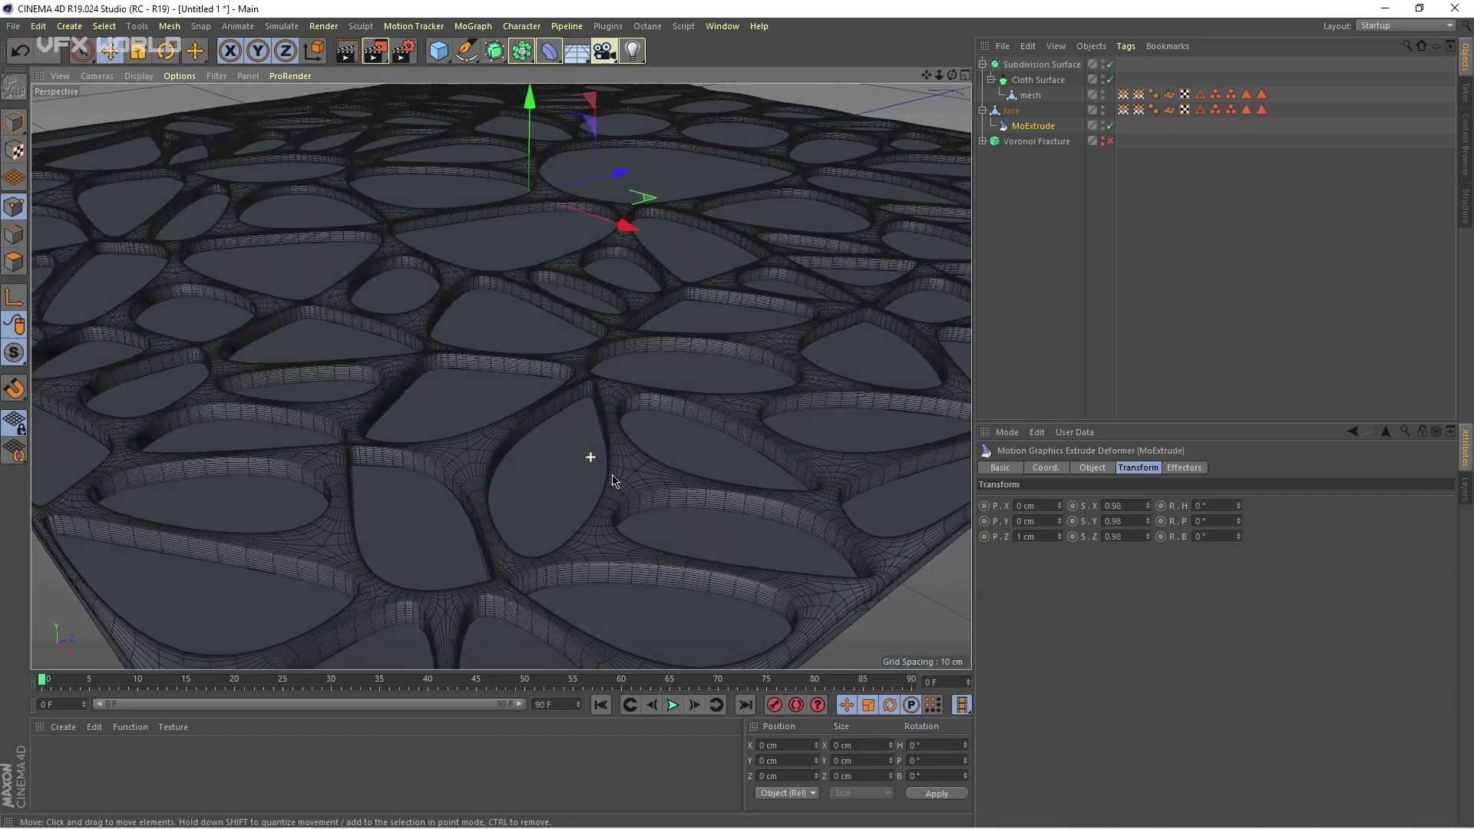
click(1011, 110)
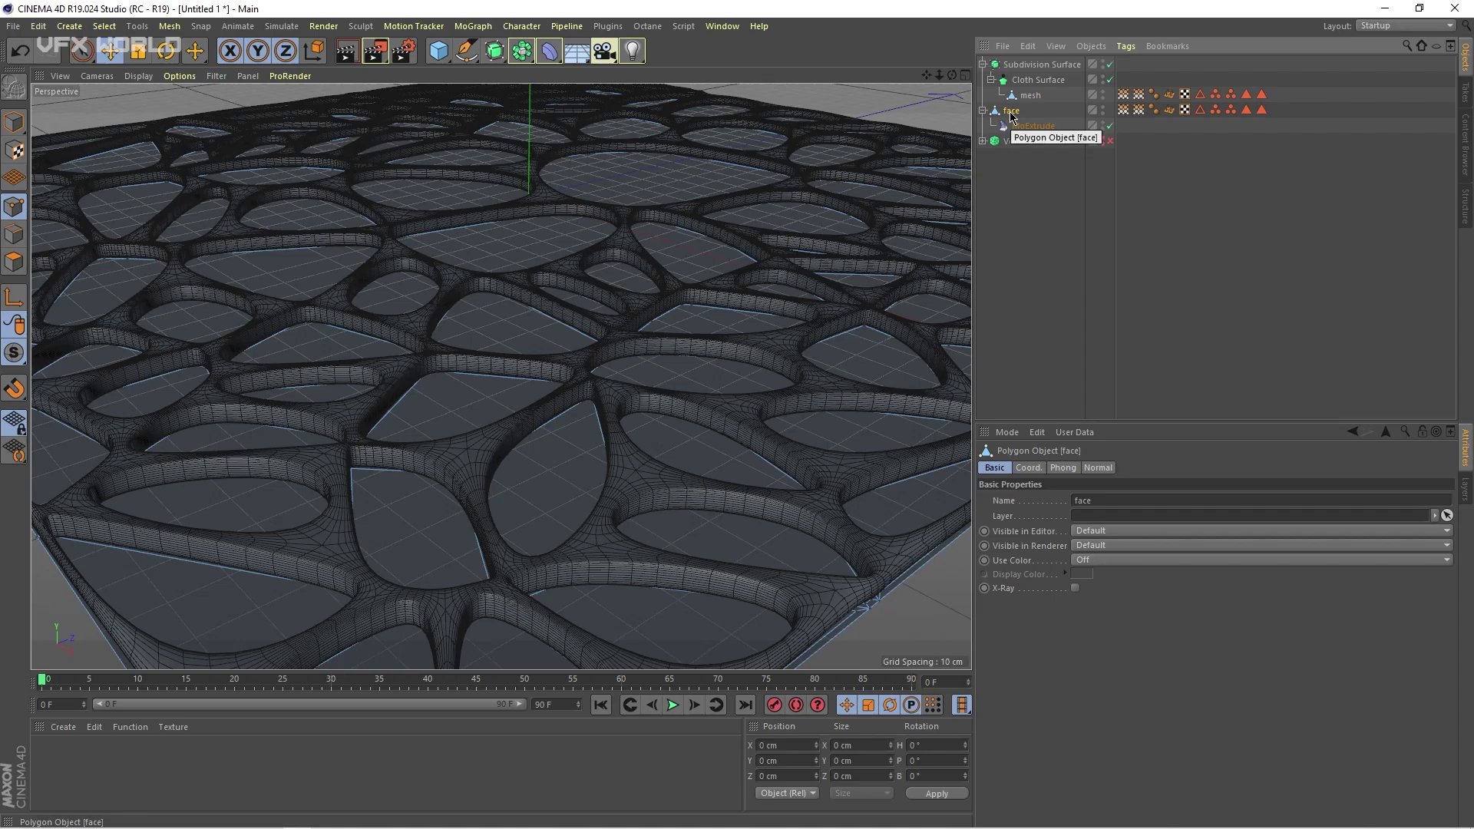
click(495, 60)
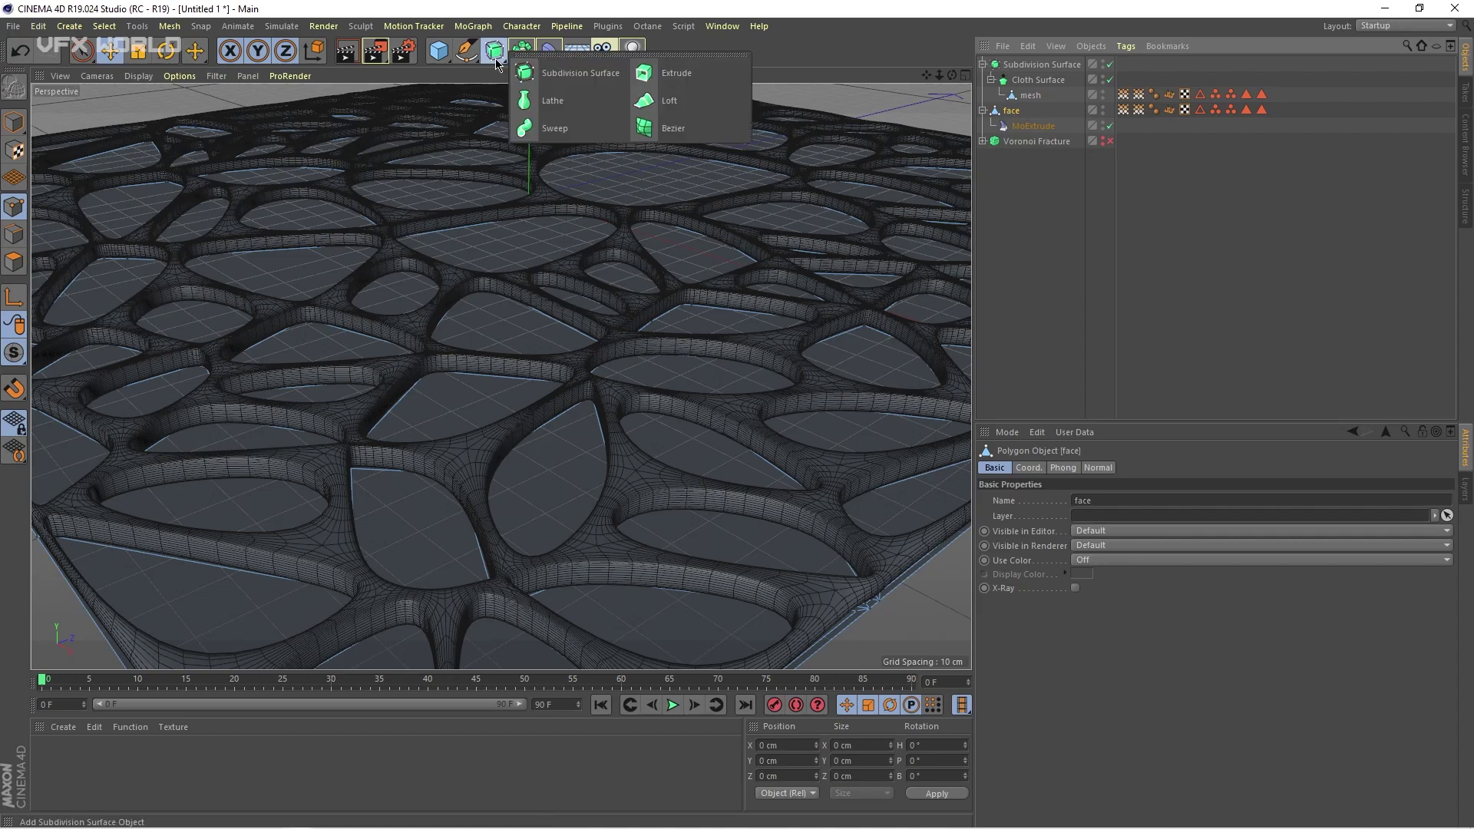
alt+click(535, 74)
alt+drag(584, 422, 648, 417)
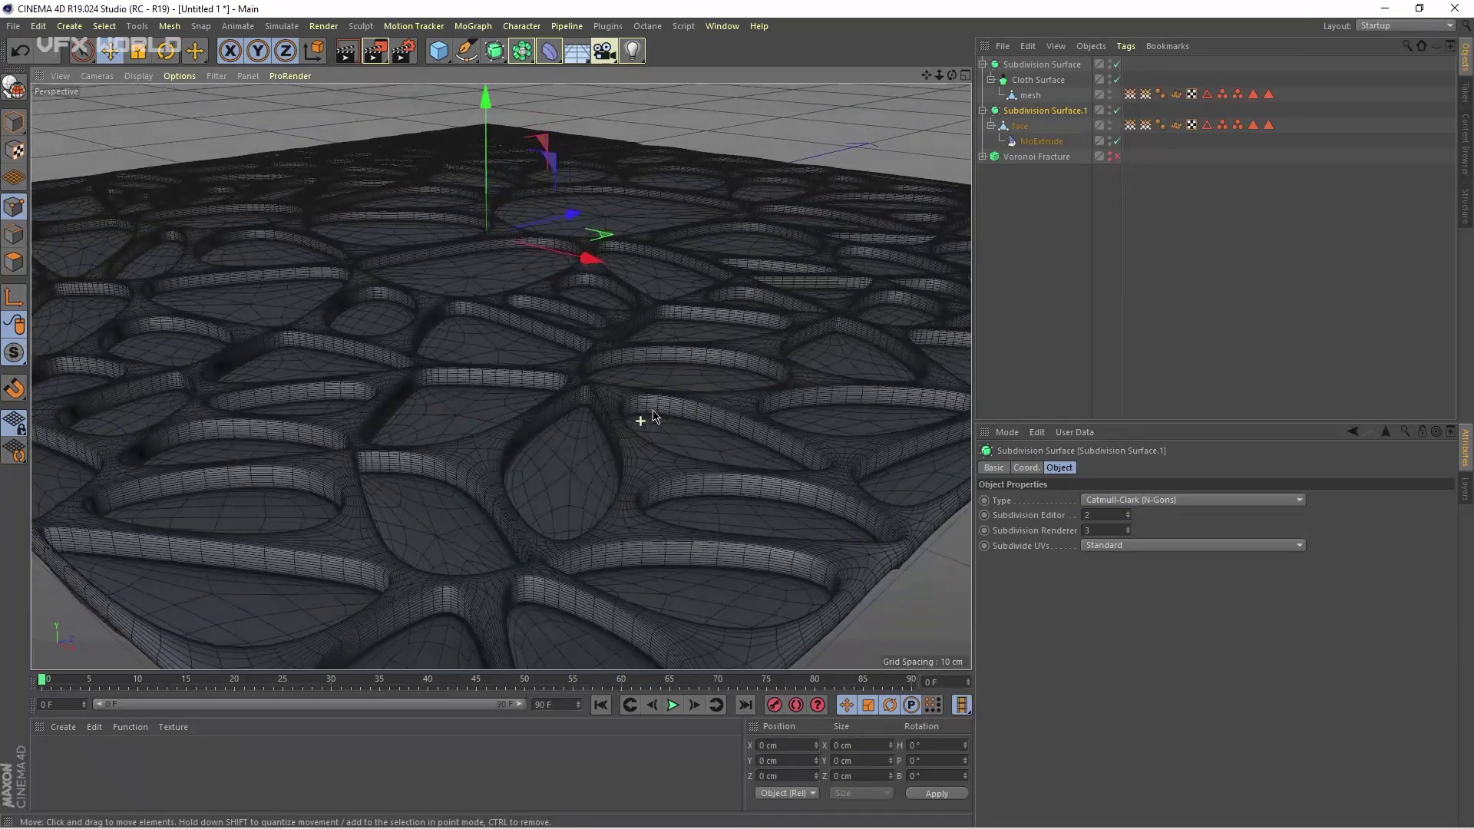
- Raise the MoExtrude's Z position transform to 15 cm so the cells bulge out of the border mesh
click(1032, 143)
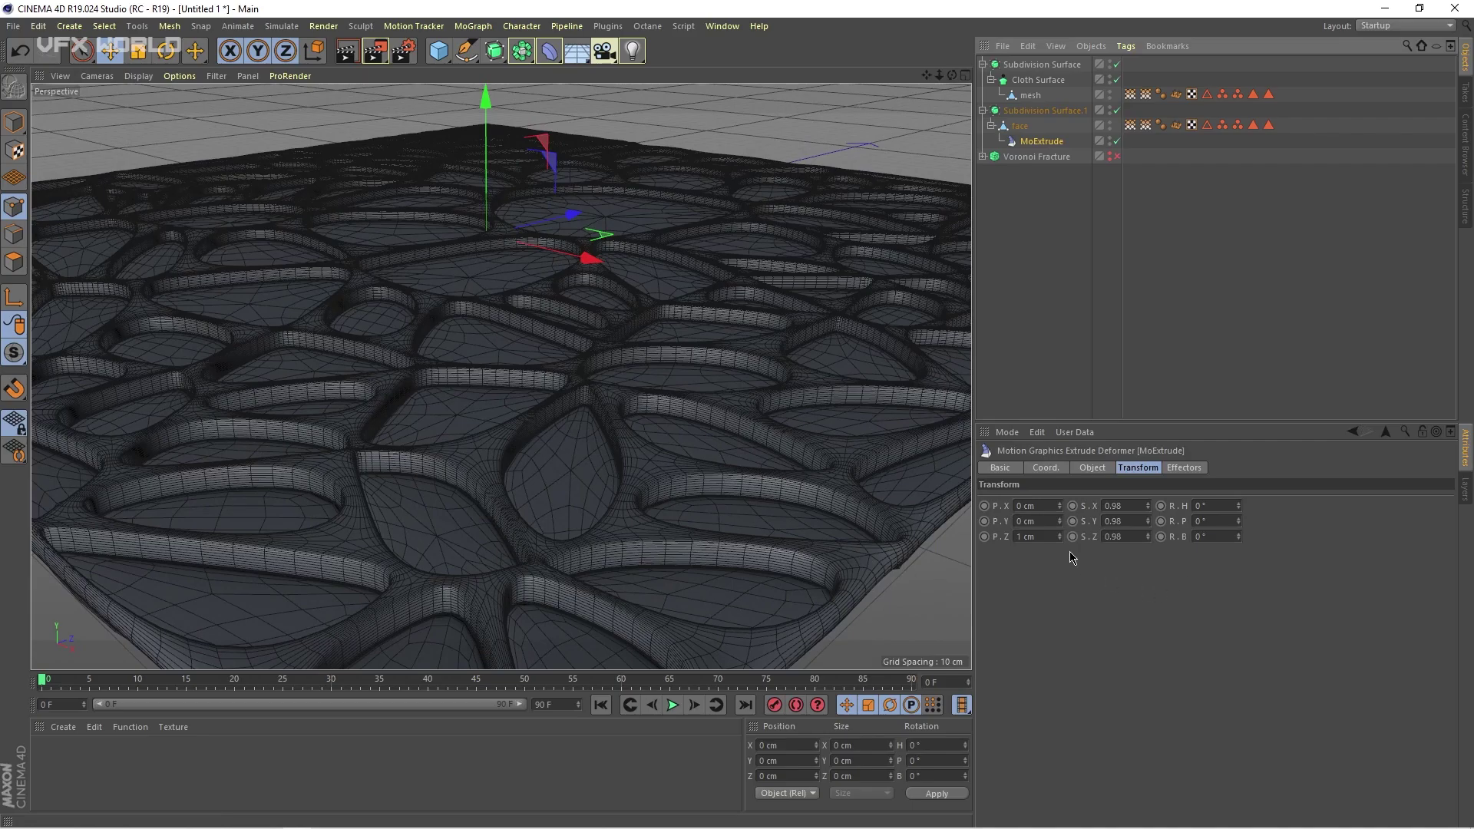
drag(1059, 536, 1060, 521)
alt+drag(827, 480, 766, 474)
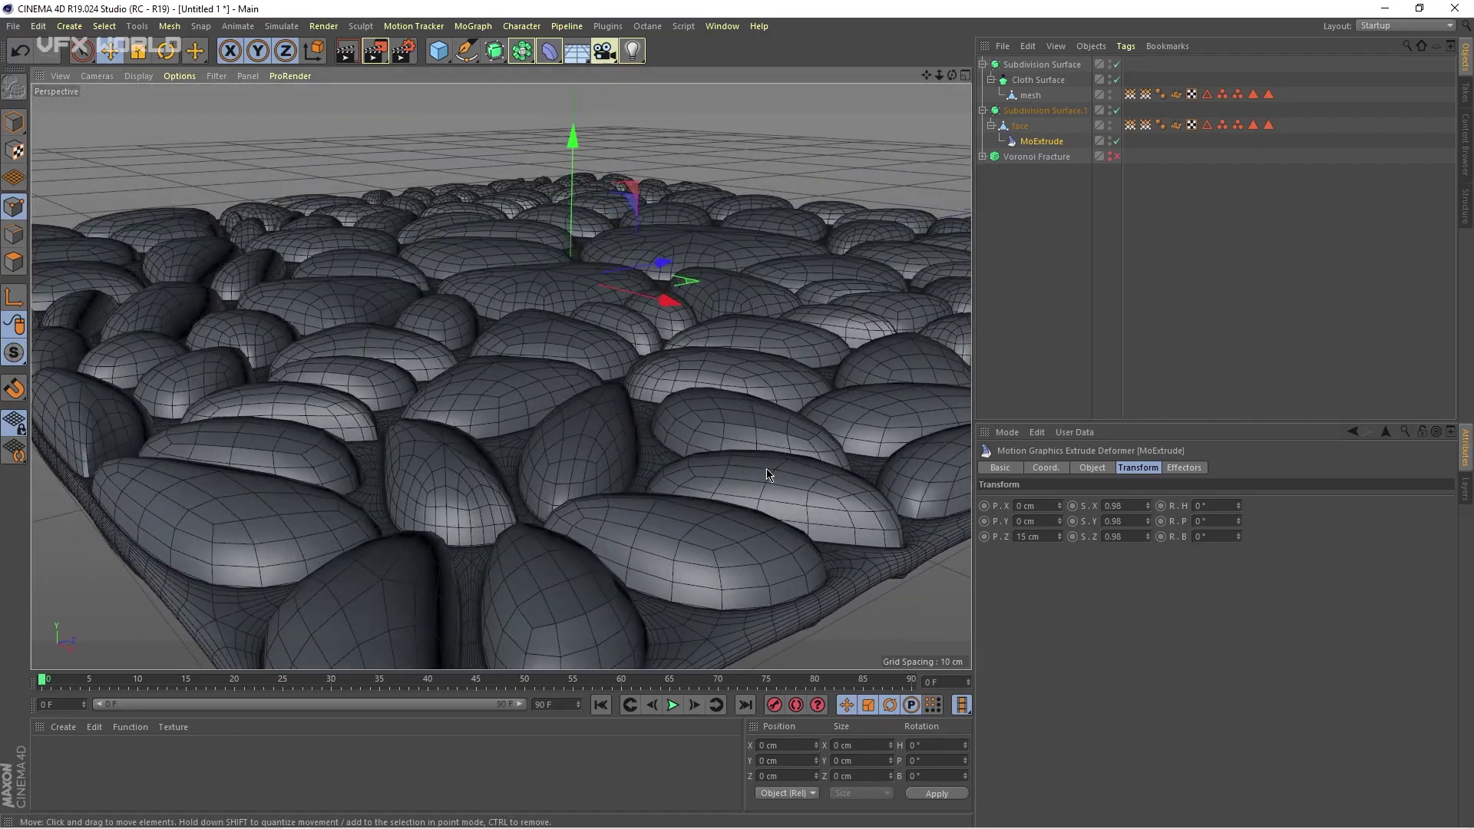
alt+drag(765, 359, 676, 477)
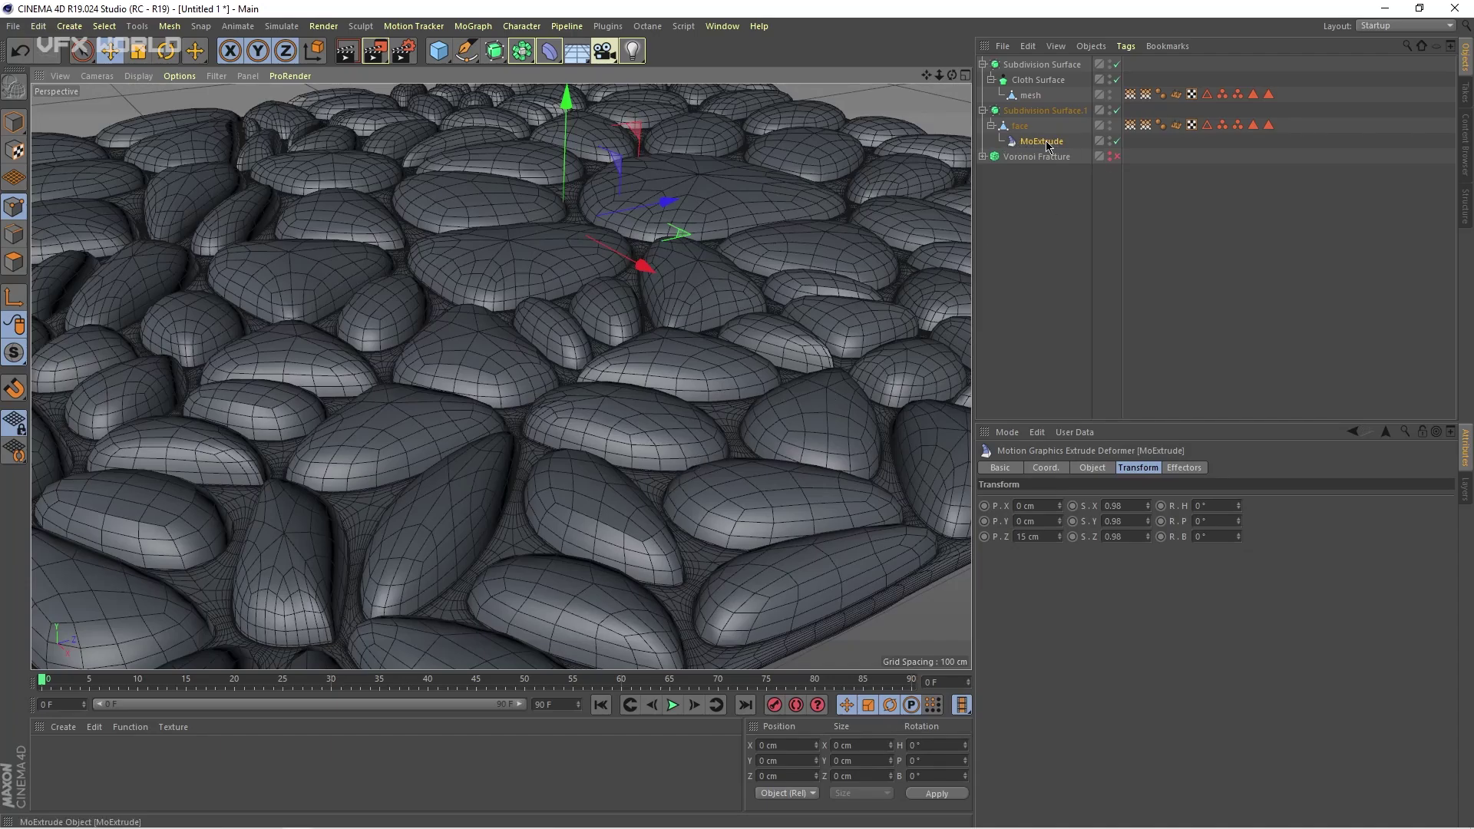
- Add a Random effector to the MoExtrude deformer
click(483, 31)
mouse_move(497, 45)
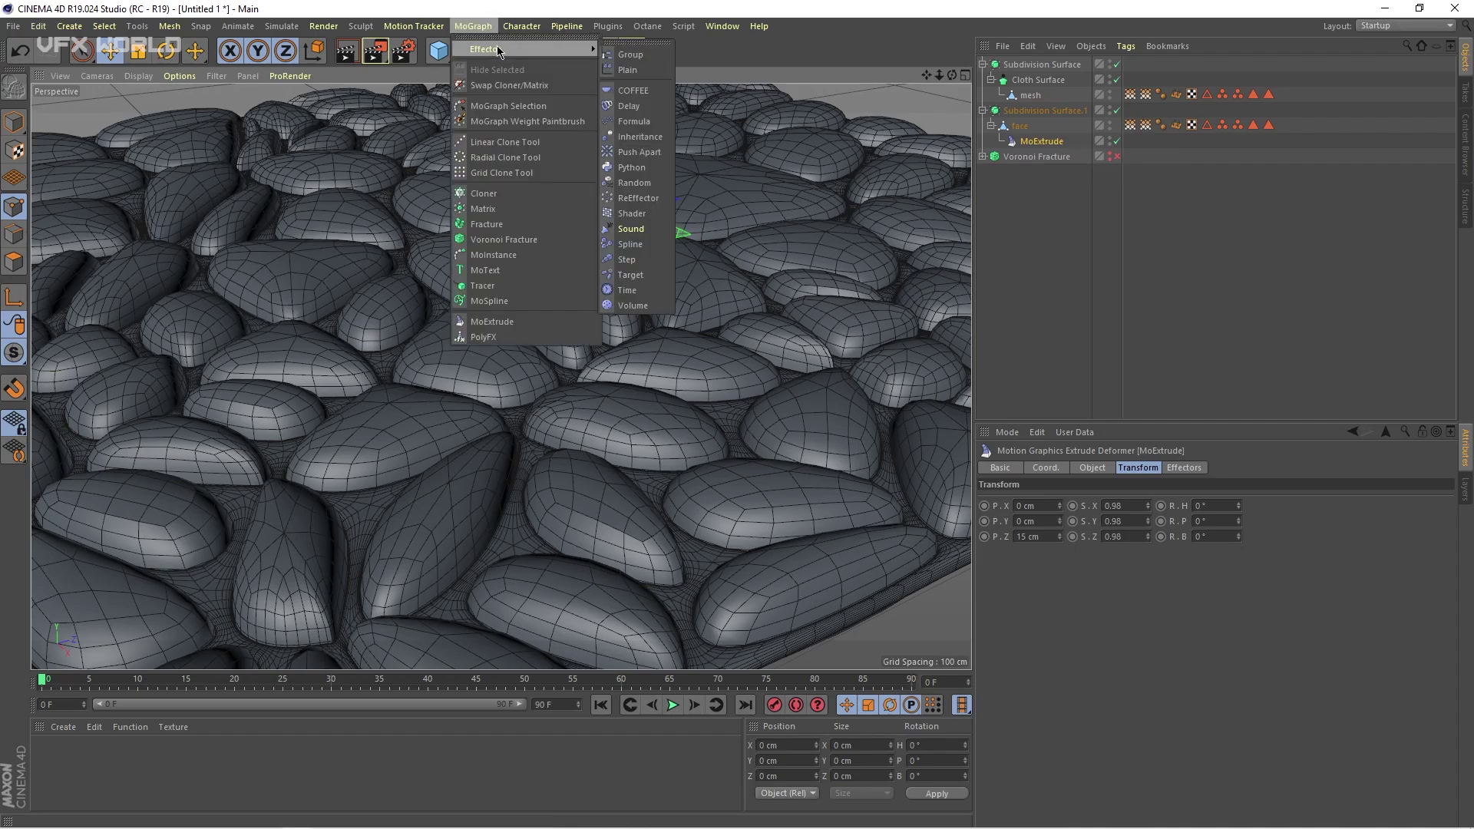
click(648, 187)
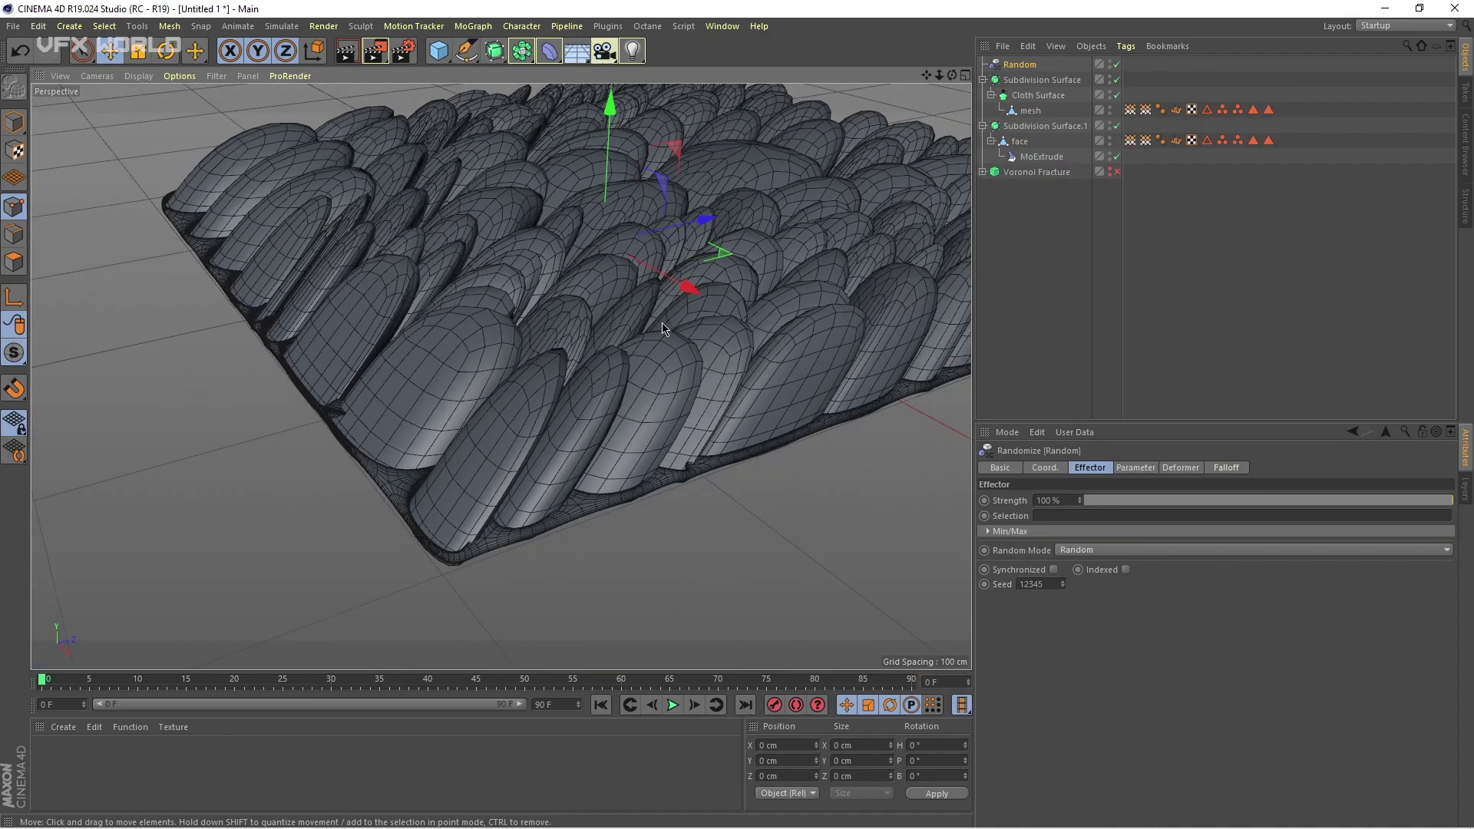
alt+drag(679, 322, 504, 376)
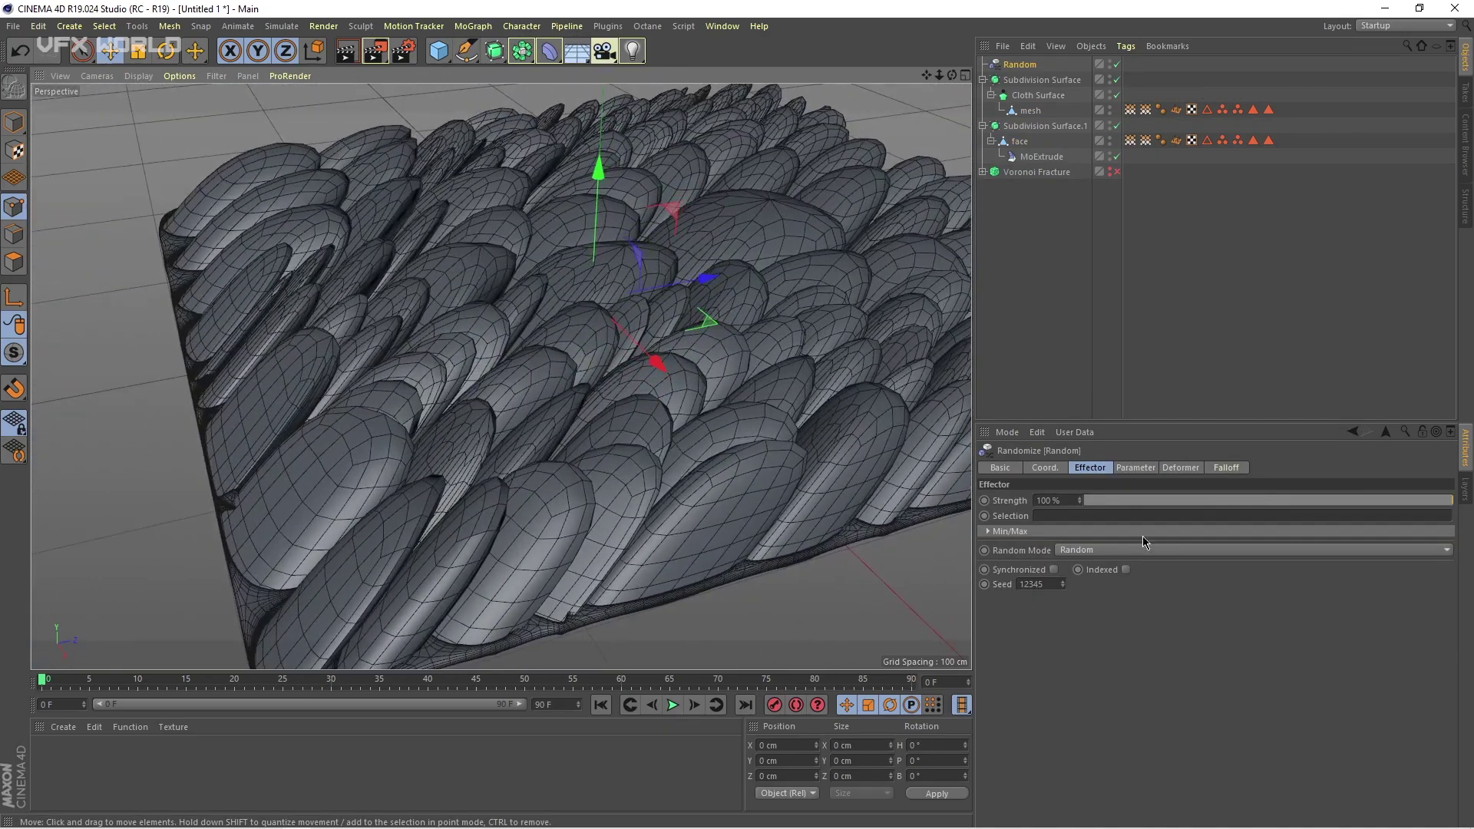
- Set the Random effector's X and Y position variation to 0 cm
click(1152, 470)
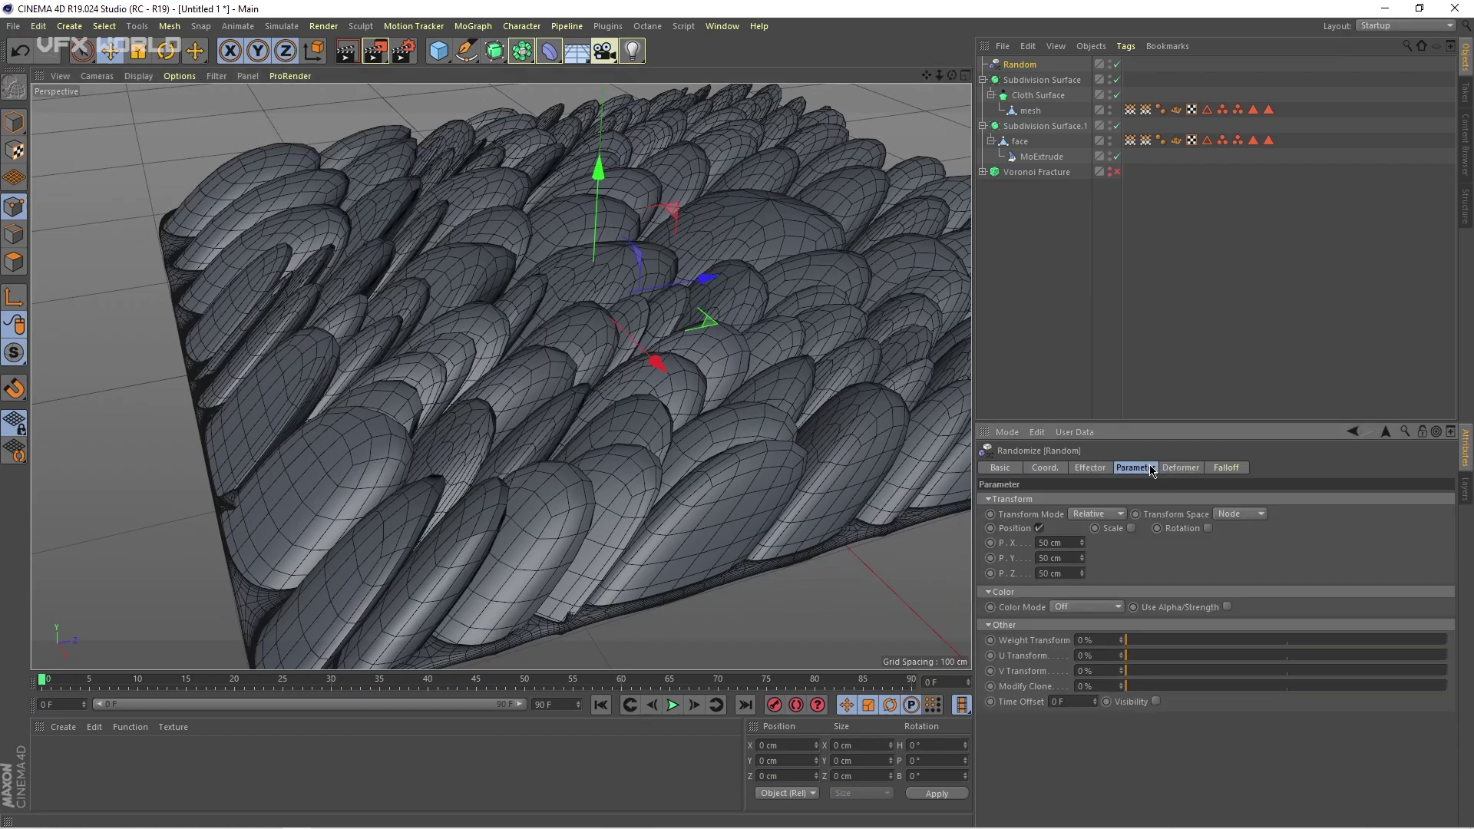
click(1064, 543)
text(0)
key(Tab)
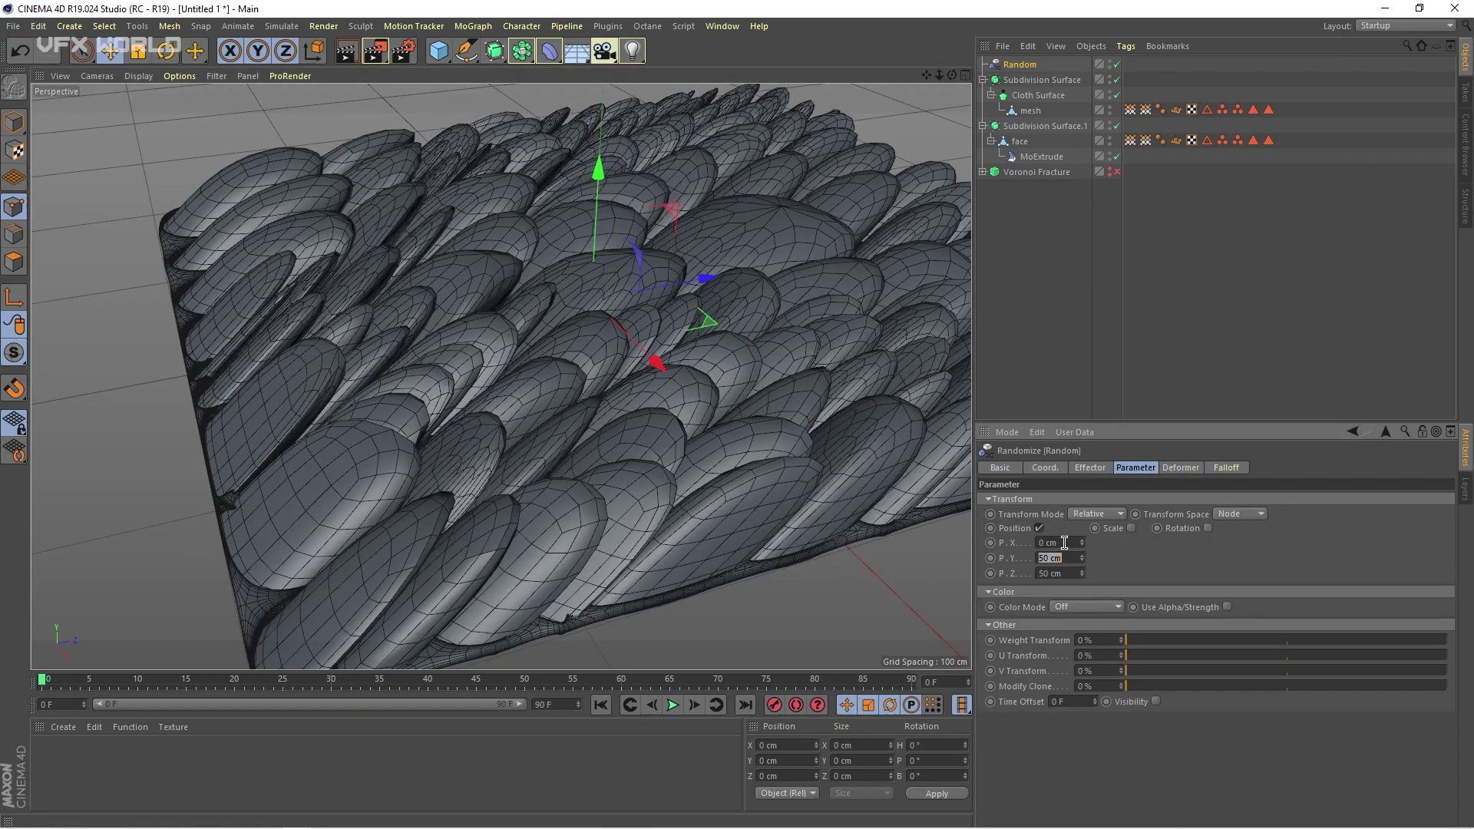
key(Return)
scroll(691, 399, up, 4)
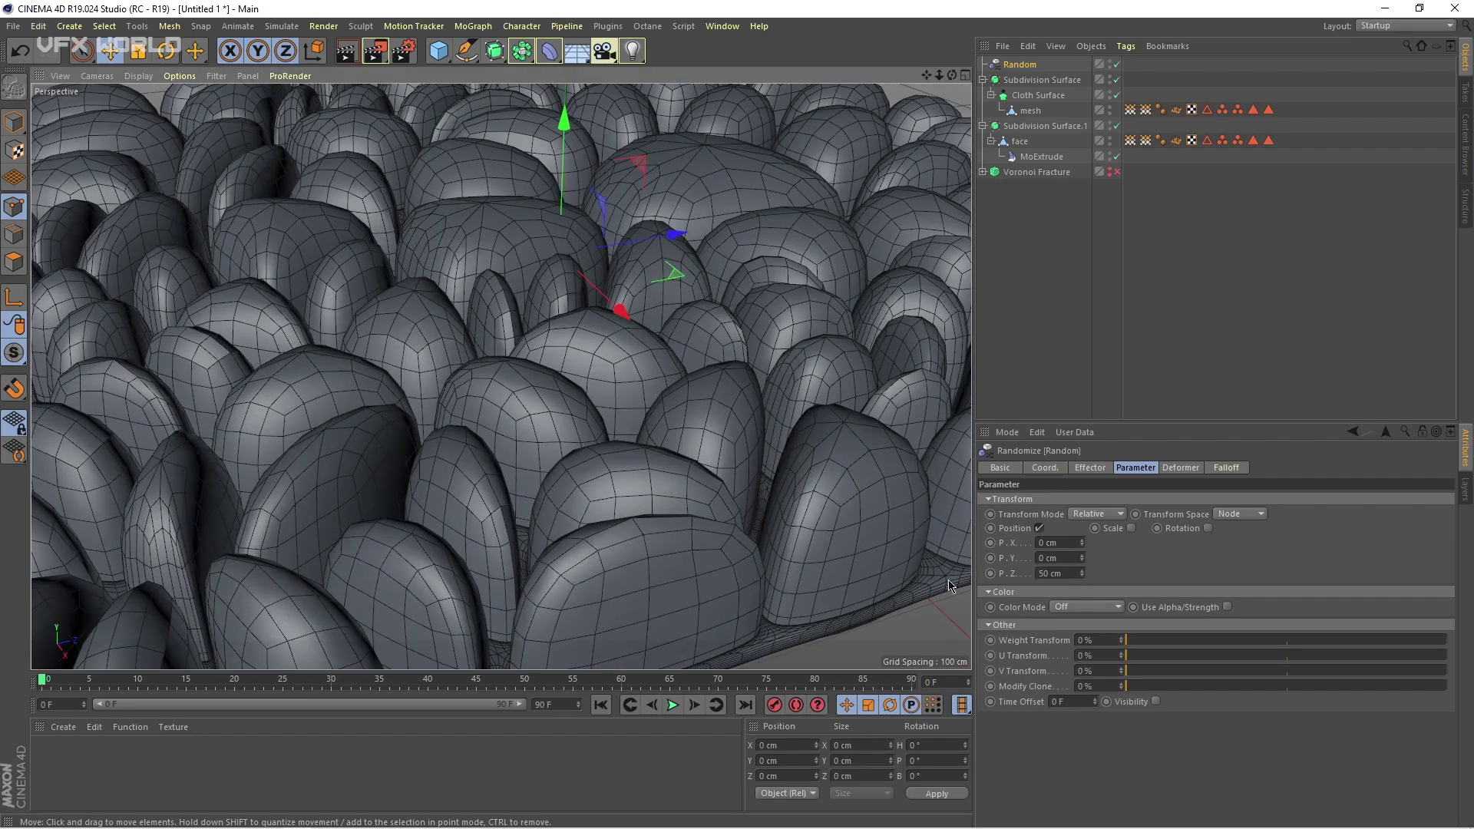
- Set the Random effector's Z position variation to 20 cm
click(1064, 574)
text(20)
key(Return)
alt+drag(322, 307, 480, 415)
scroll(461, 380, down, 4)
scroll(481, 418, up, 3)
- Change the Random effector's random mode to Noise
click(1089, 471)
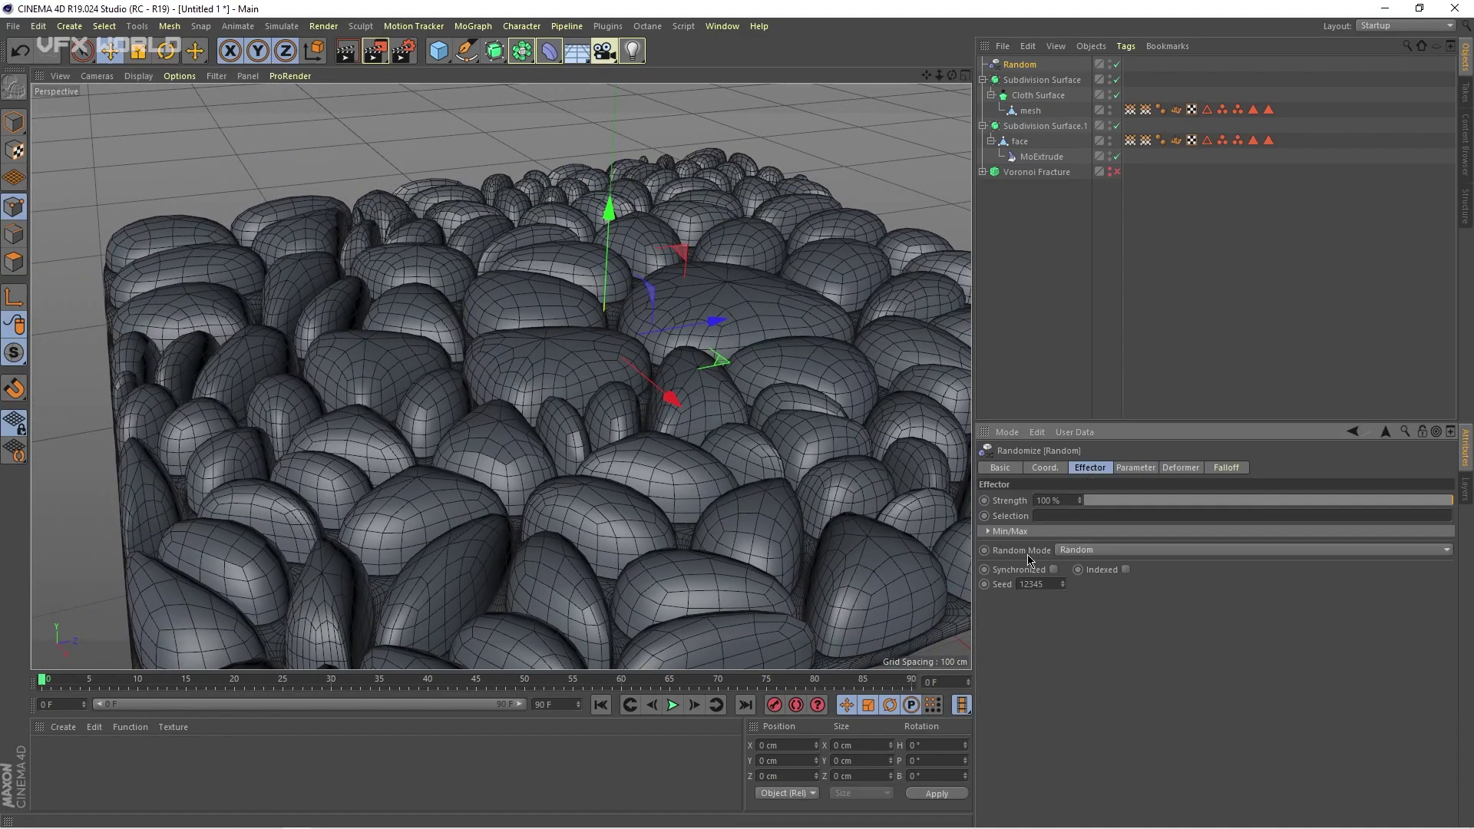
click(1085, 550)
click(1092, 600)
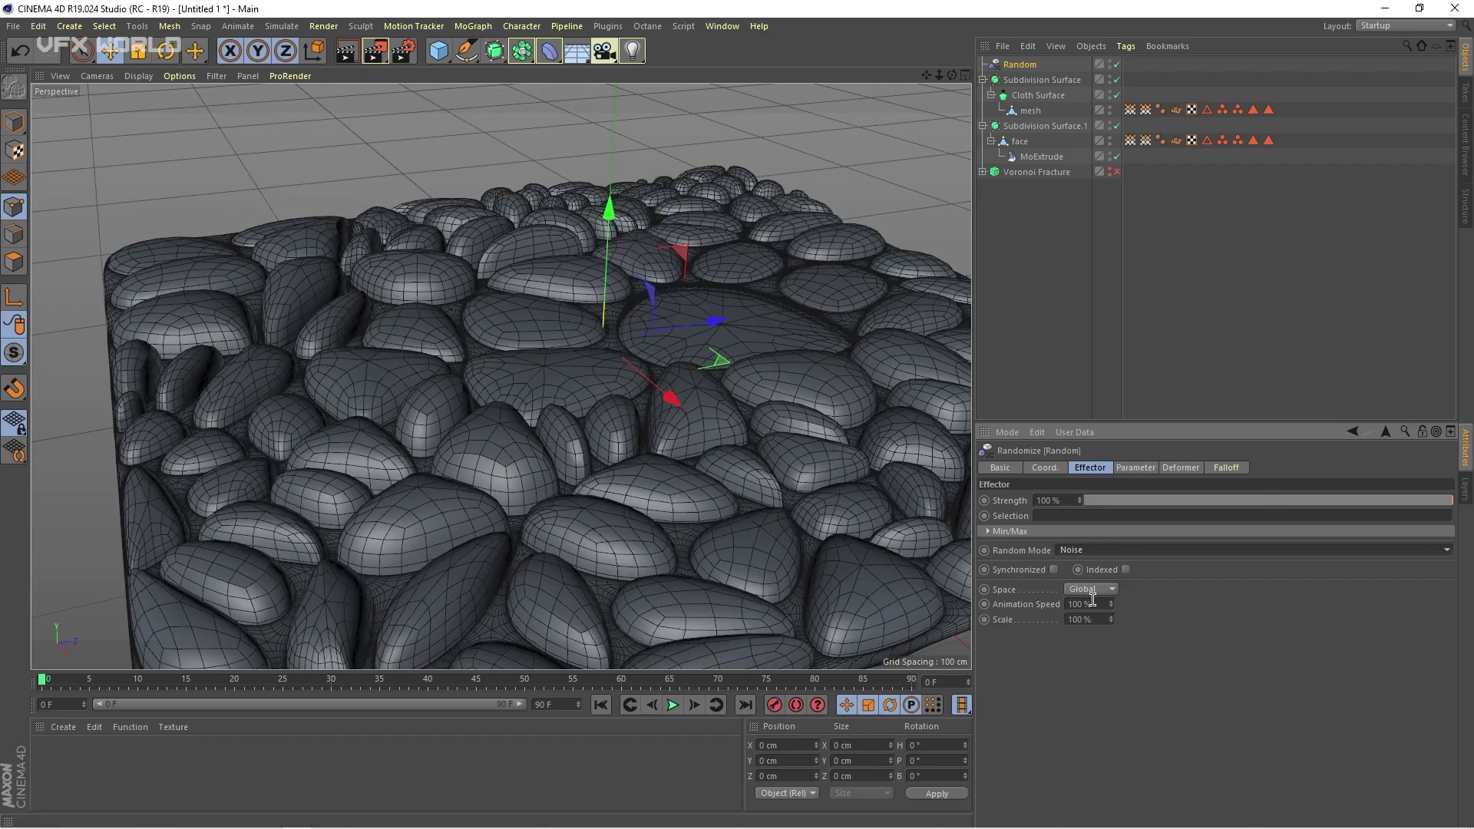
- Play the animation to preview how the noise moves the extruded cells, and stop playback
click(673, 705)
alt+middle_drag(686, 511, 600, 456)
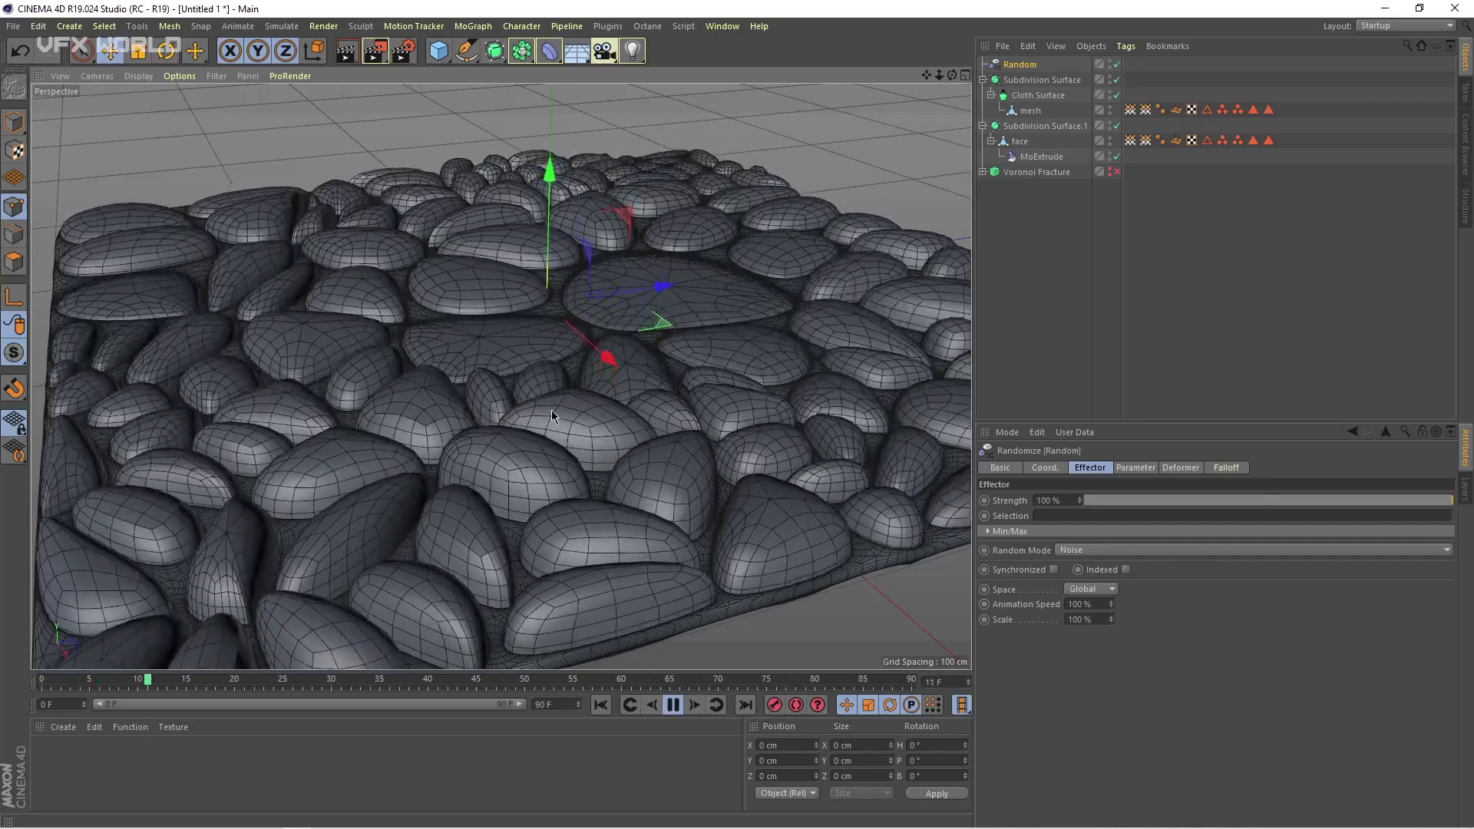
scroll(503, 388, up, 5)
scroll(501, 390, down, 4)
mouse_move(495, 452)
alt+mouse_down()
mouse_move(549, 475)
mouse_move(501, 372)
mouse_move(647, 409)
mouse_move(602, 450)
mouse_move(586, 438)
mouse_move(621, 363)
alt+mouse_up()
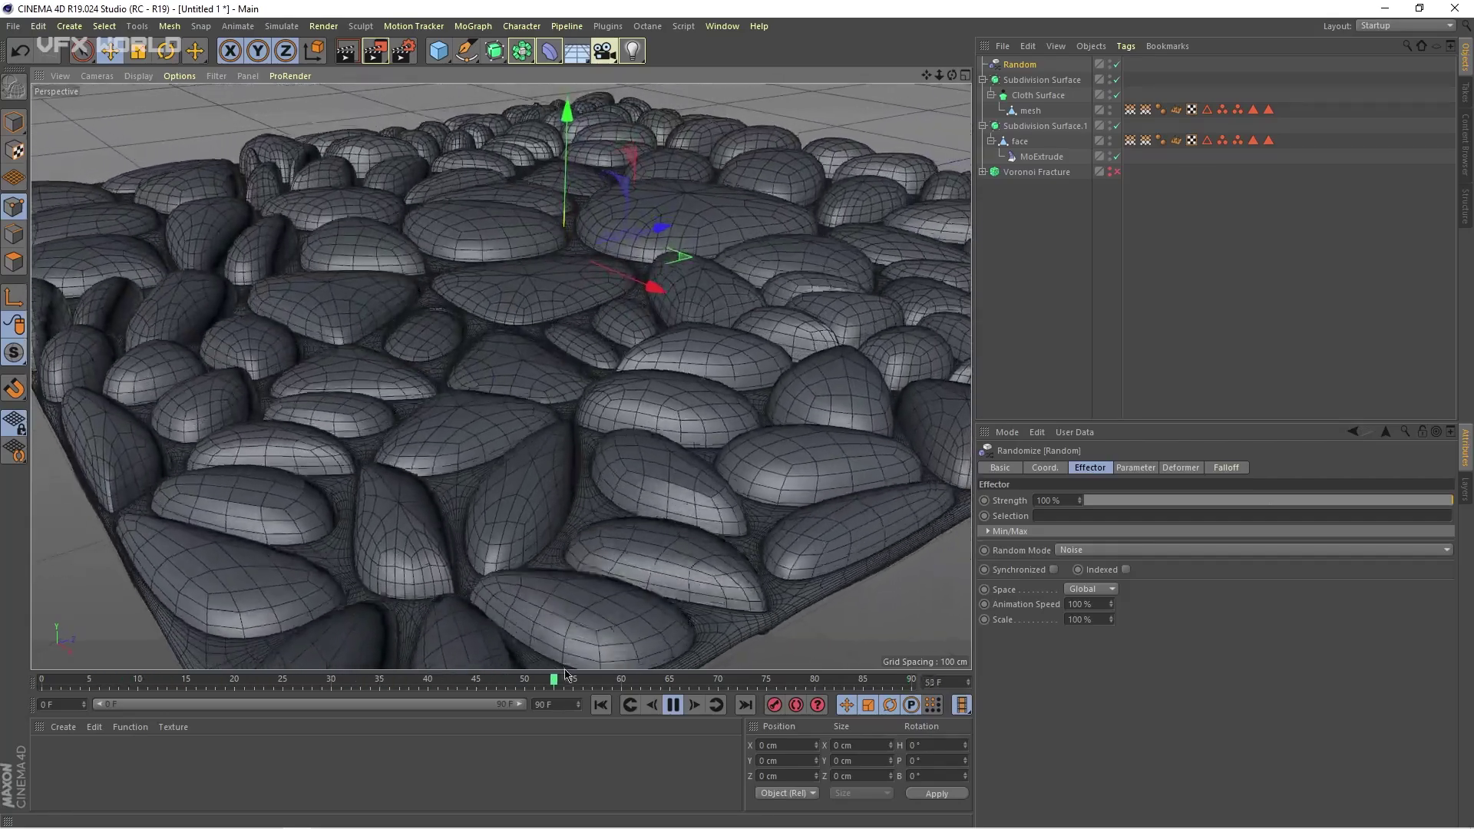
click(674, 705)
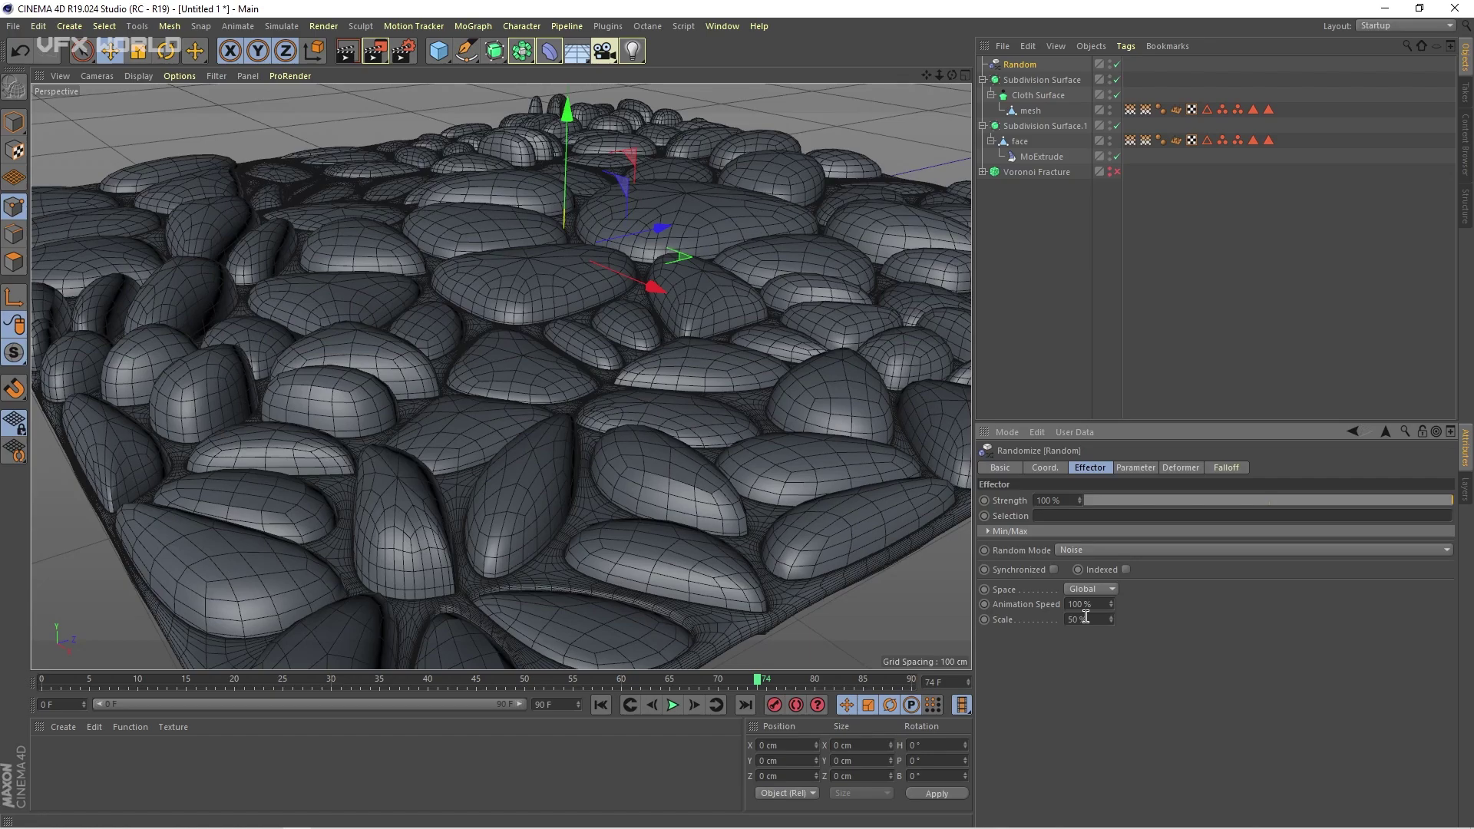
- Set the Random effector's noise scale to 50% and animation speed to 0%, and return to the first frame
key(Return)
alt+drag(569, 469, 565, 523)
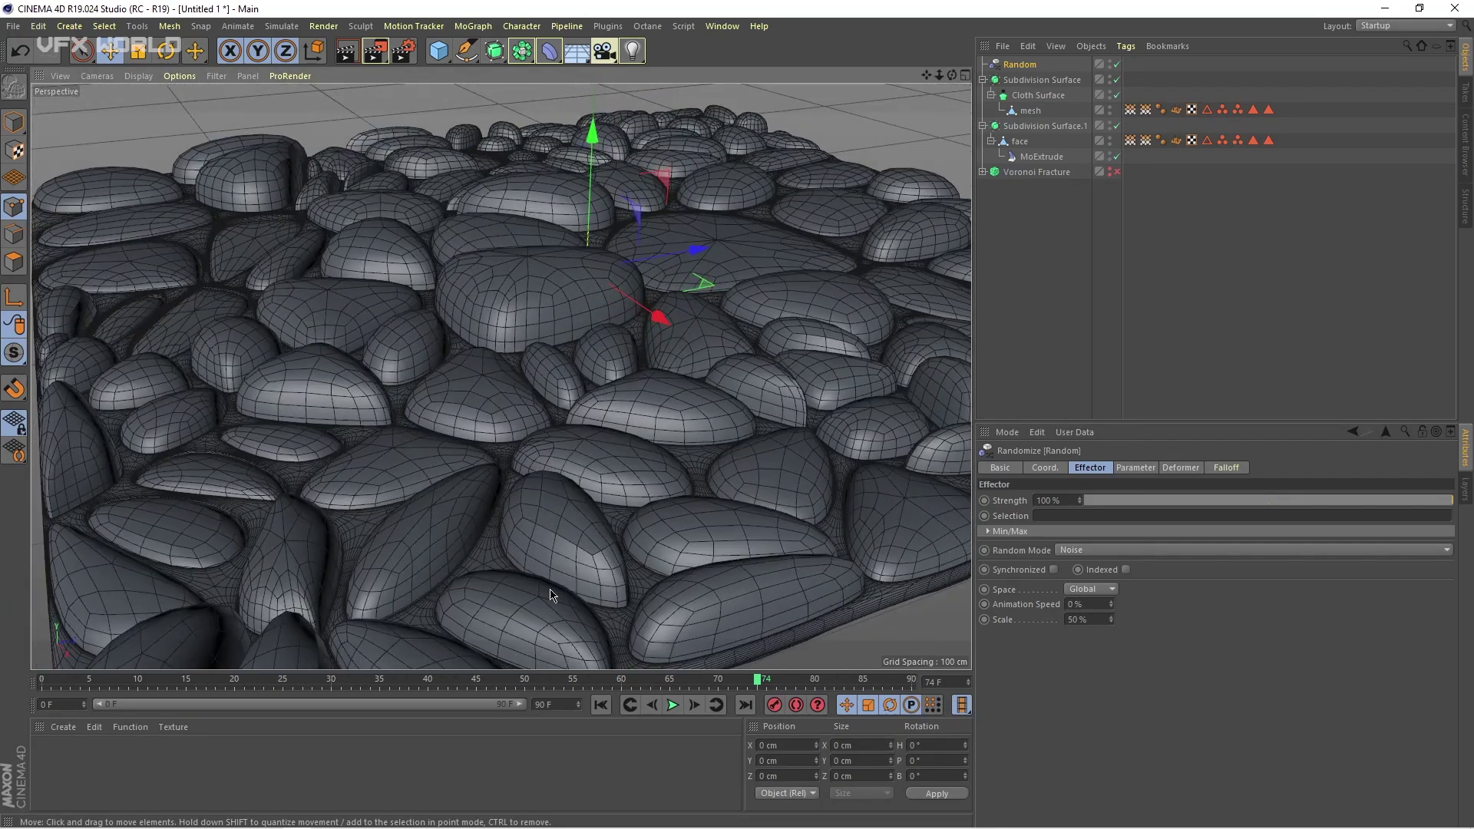
click(601, 708)
- Lower the MoExtrude's Z position transform to 10 cm and further to 5 cm
alt+drag(687, 396, 686, 396)
alt+middle_drag(686, 397, 378, 477)
scroll(387, 495, up, 3)
alt+drag(386, 491, 638, 472)
click(1033, 159)
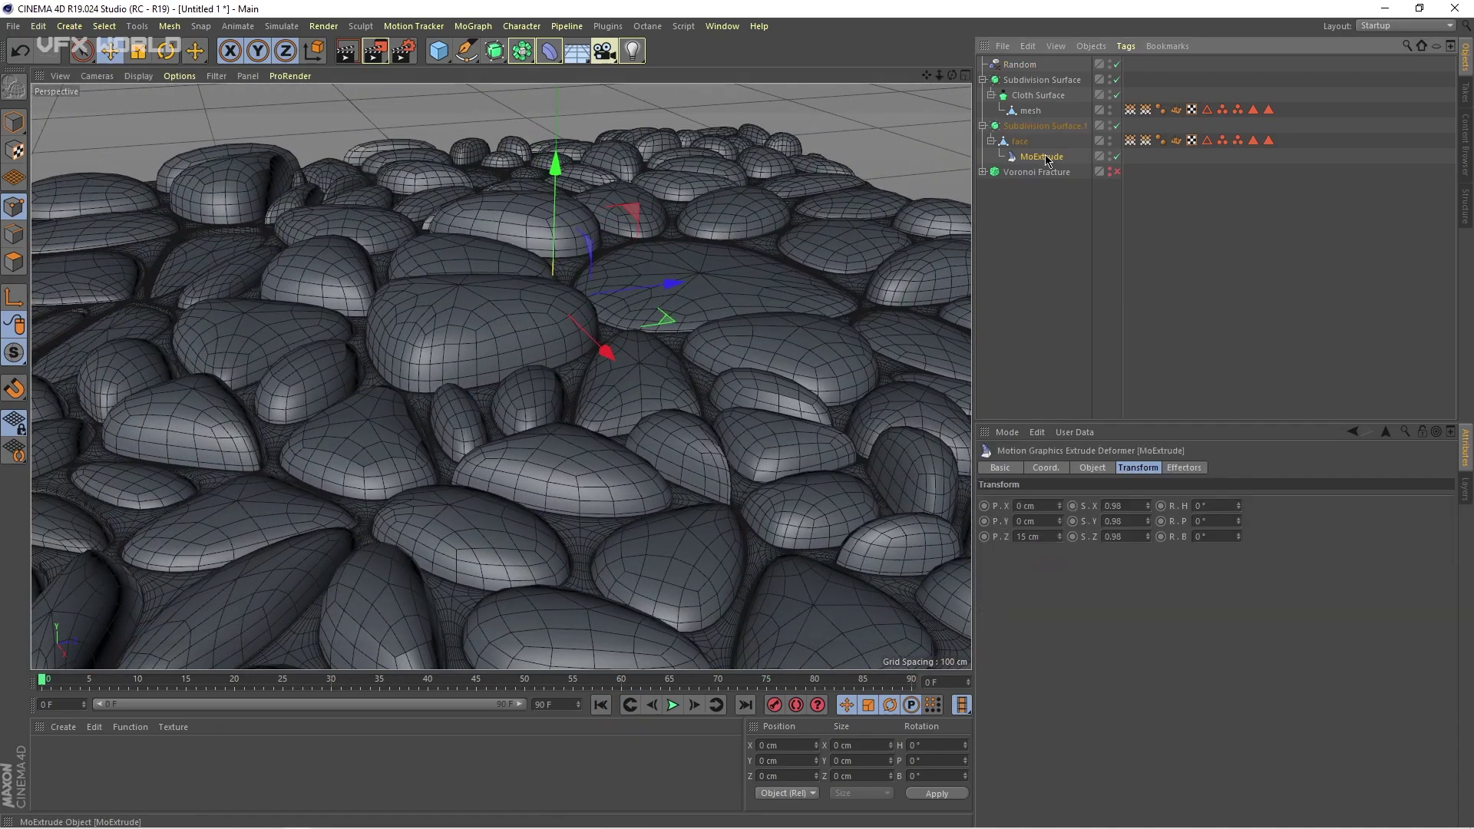
click(1040, 537)
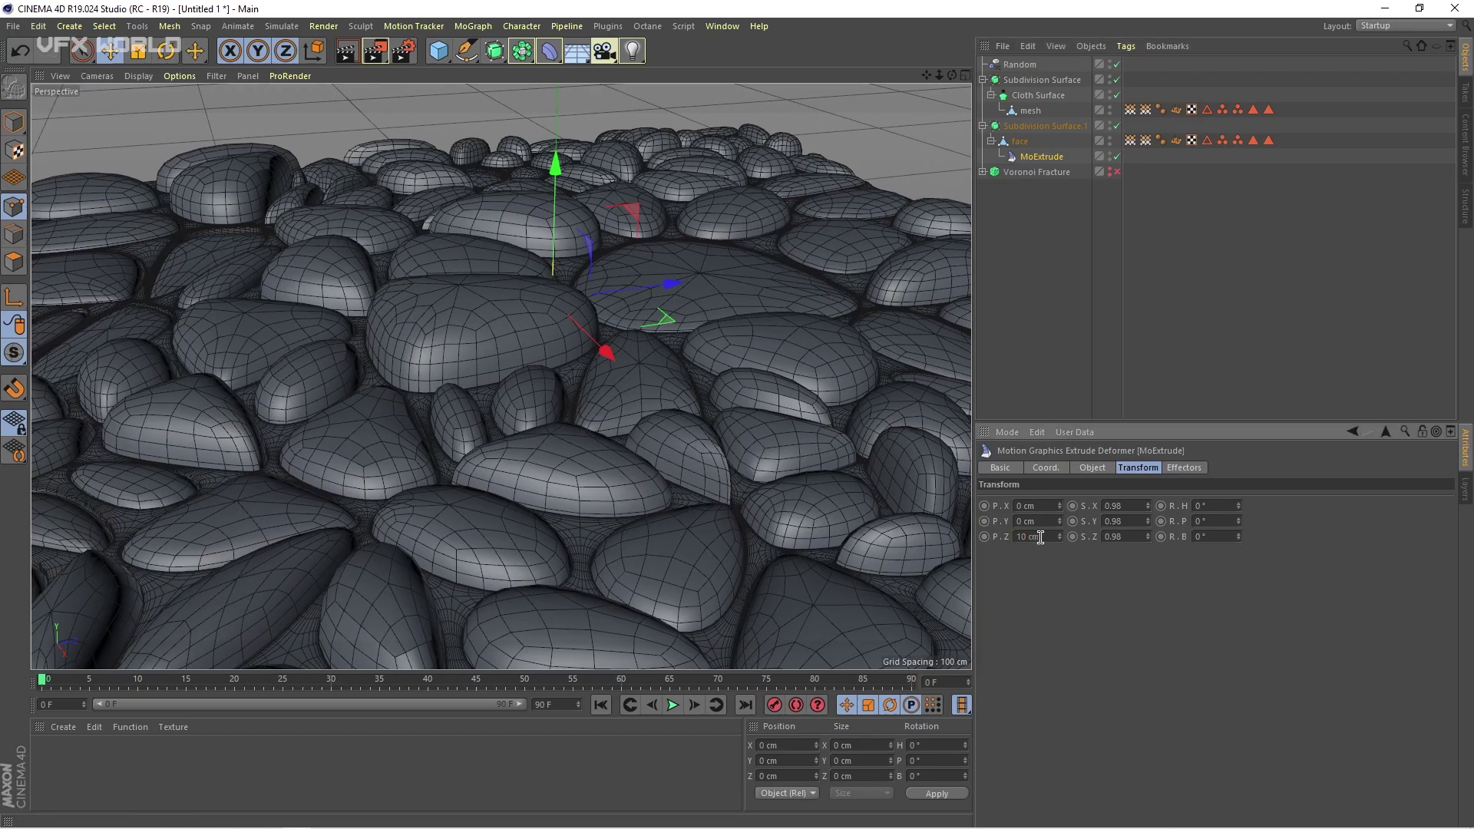
mouse_move(668, 545)
alt+mouse_down()
mouse_move(586, 543)
mouse_move(684, 520)
mouse_move(659, 522)
alt+mouse_up()
alt+drag(562, 435, 453, 503)
click(1006, 538)
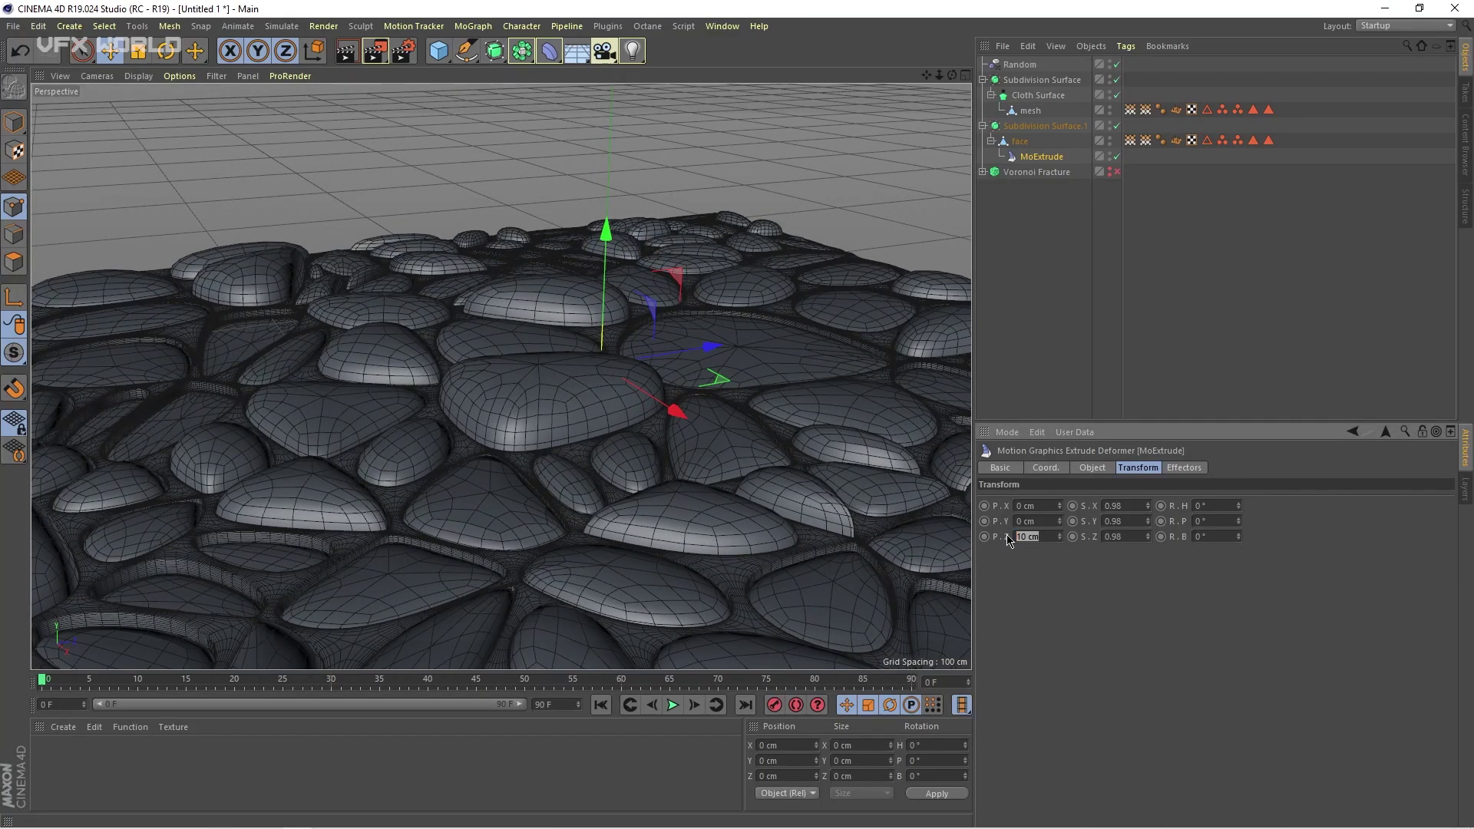
text(5)
key(Return)
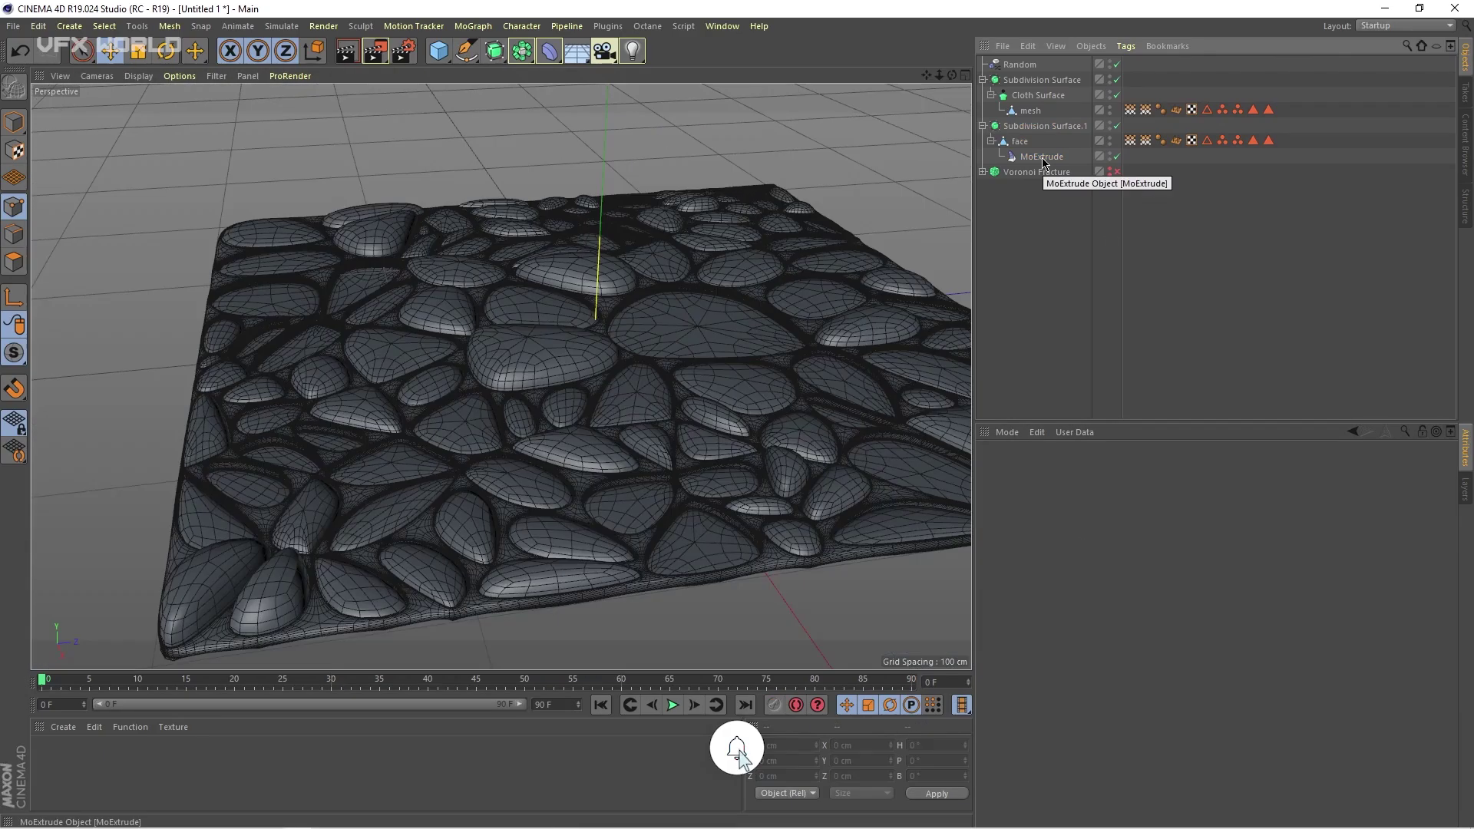
- Add a Plain effector to the MoExtrude deformer
click(1042, 157)
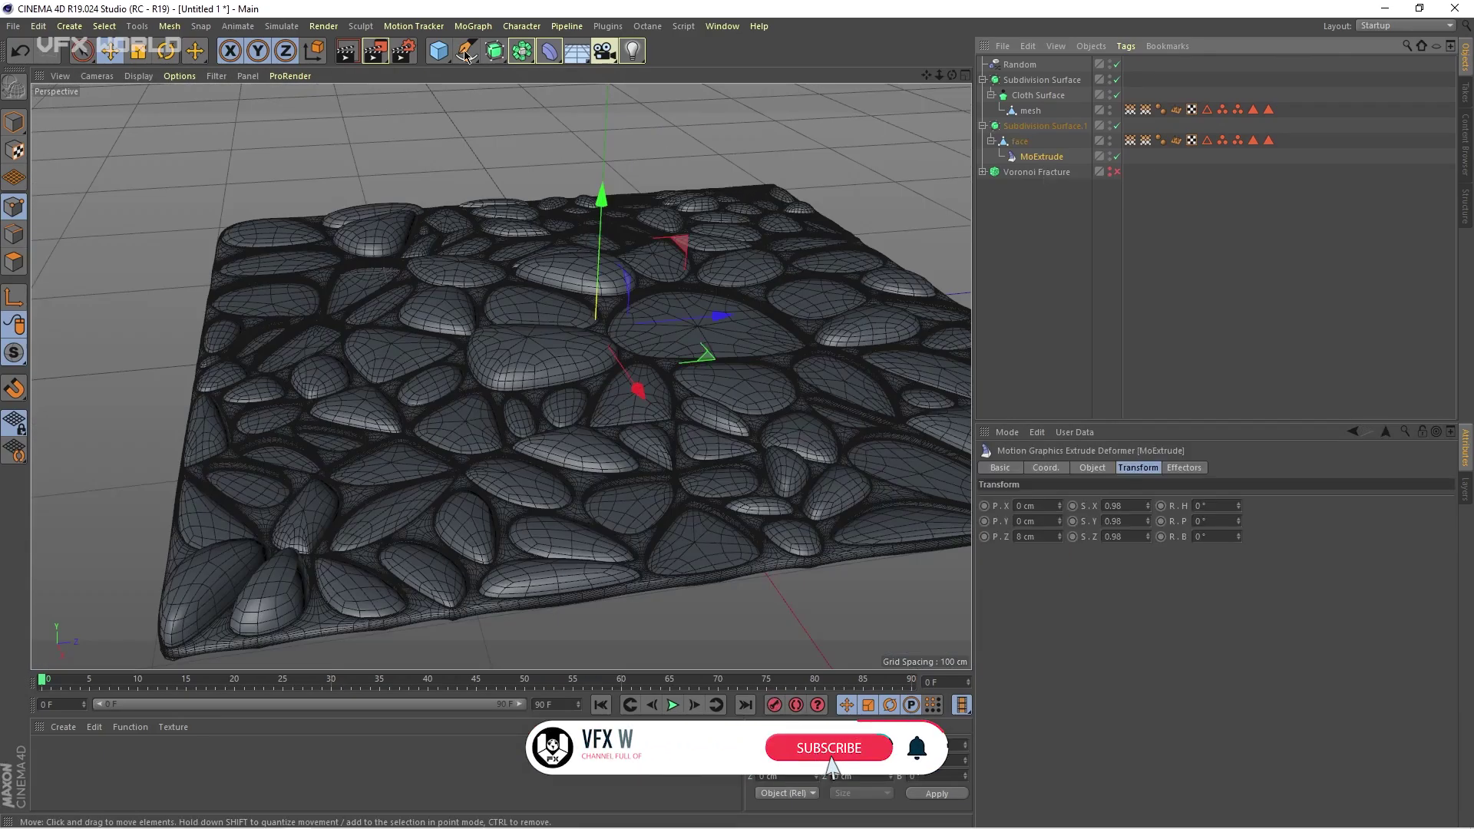
click(473, 26)
mouse_move(537, 51)
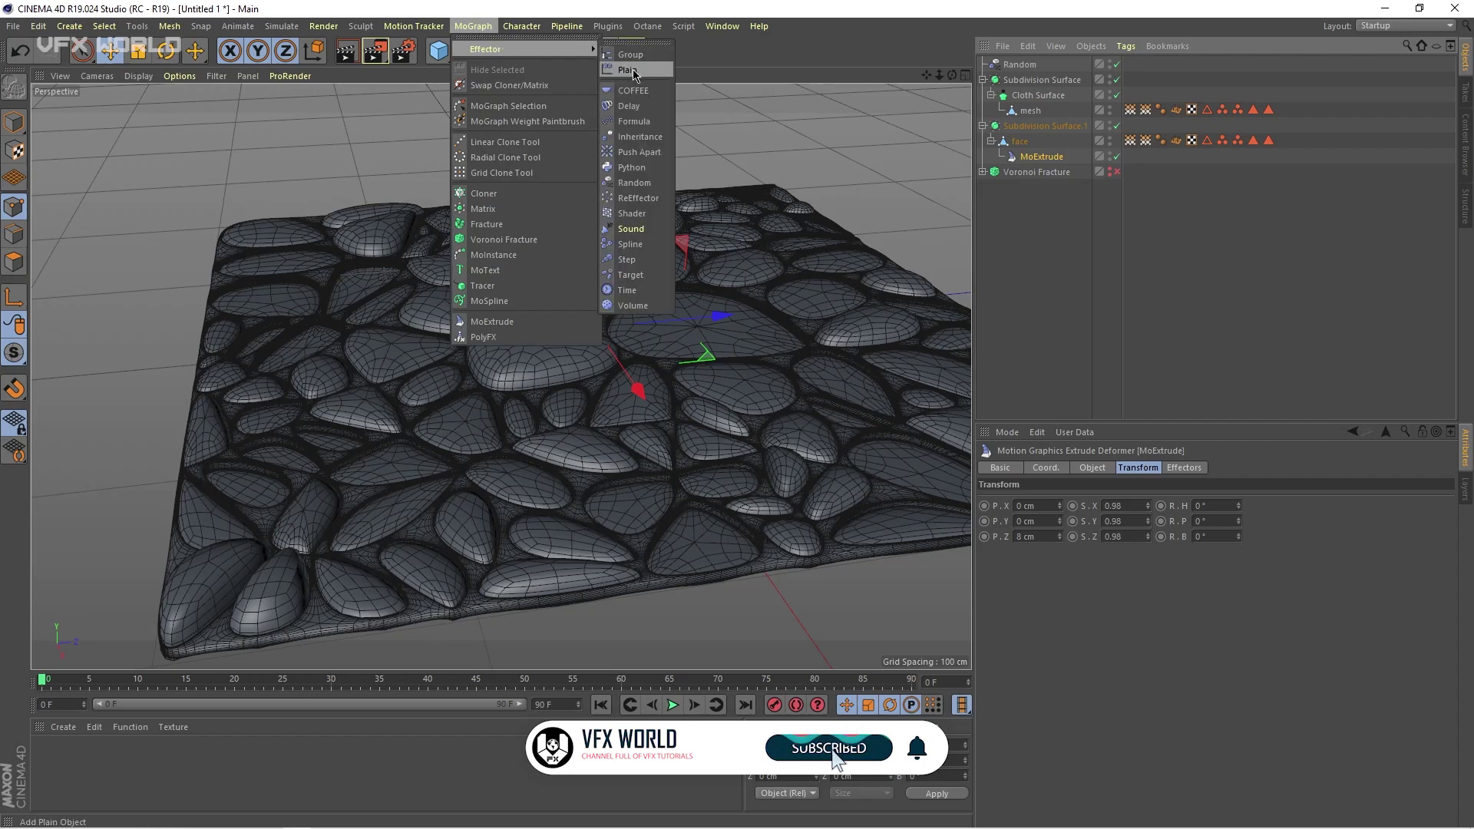
click(626, 67)
alt+drag(502, 399, 451, 402)
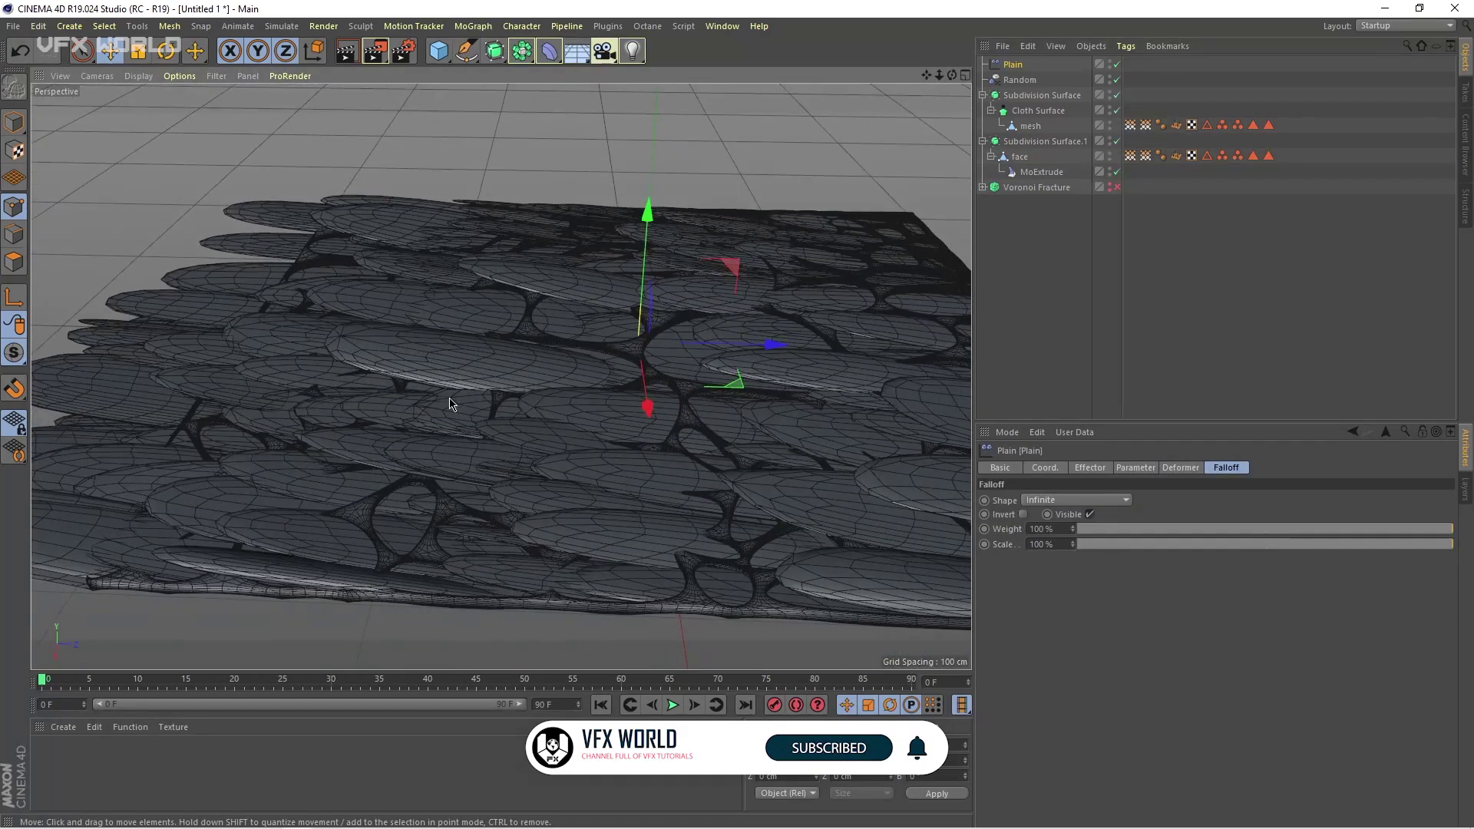
- Set the Plain effector's Y position to 0 cm
click(1135, 468)
double_click(1070, 557)
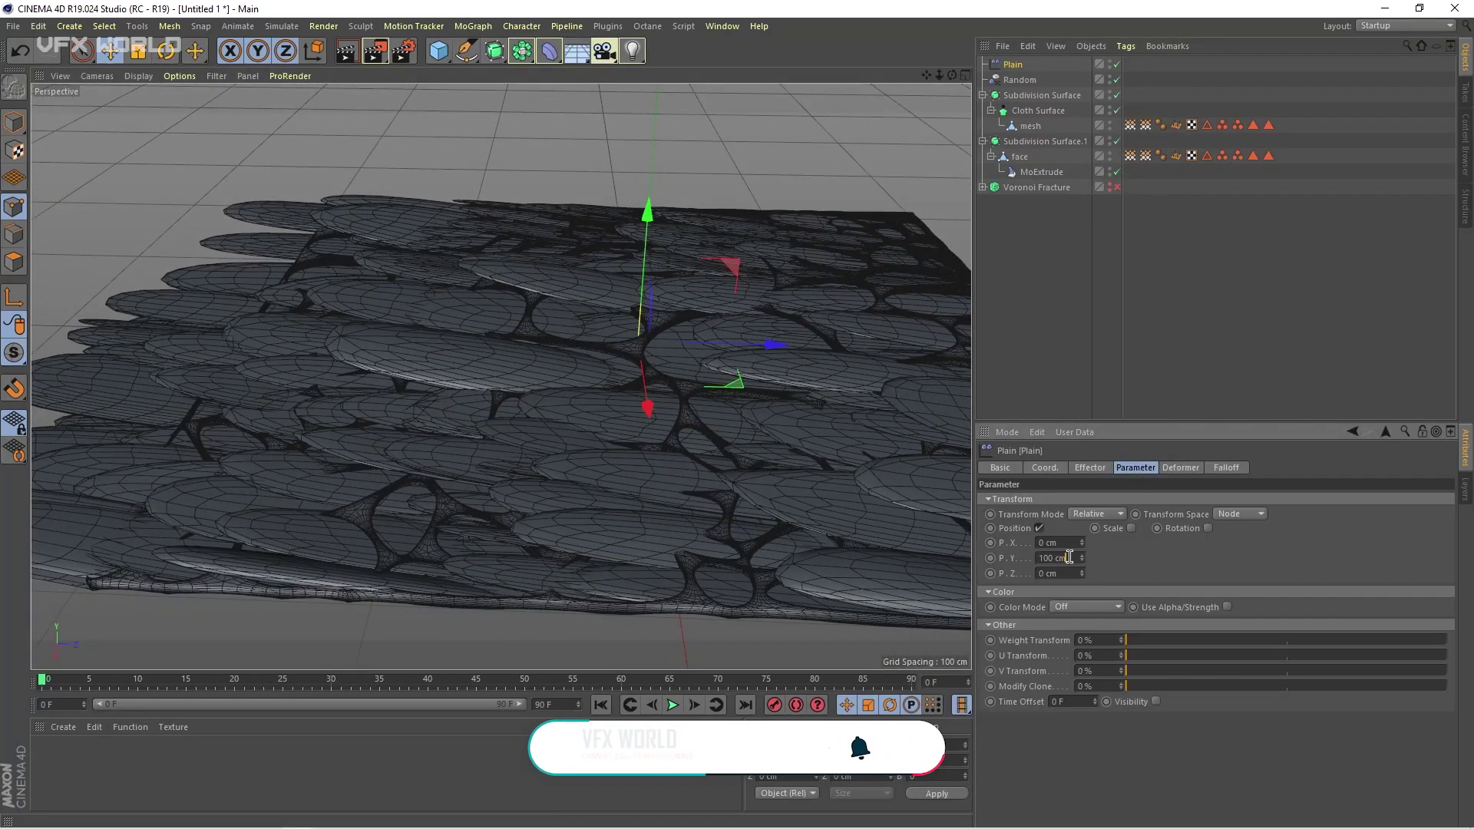
text(0)
key(Return)
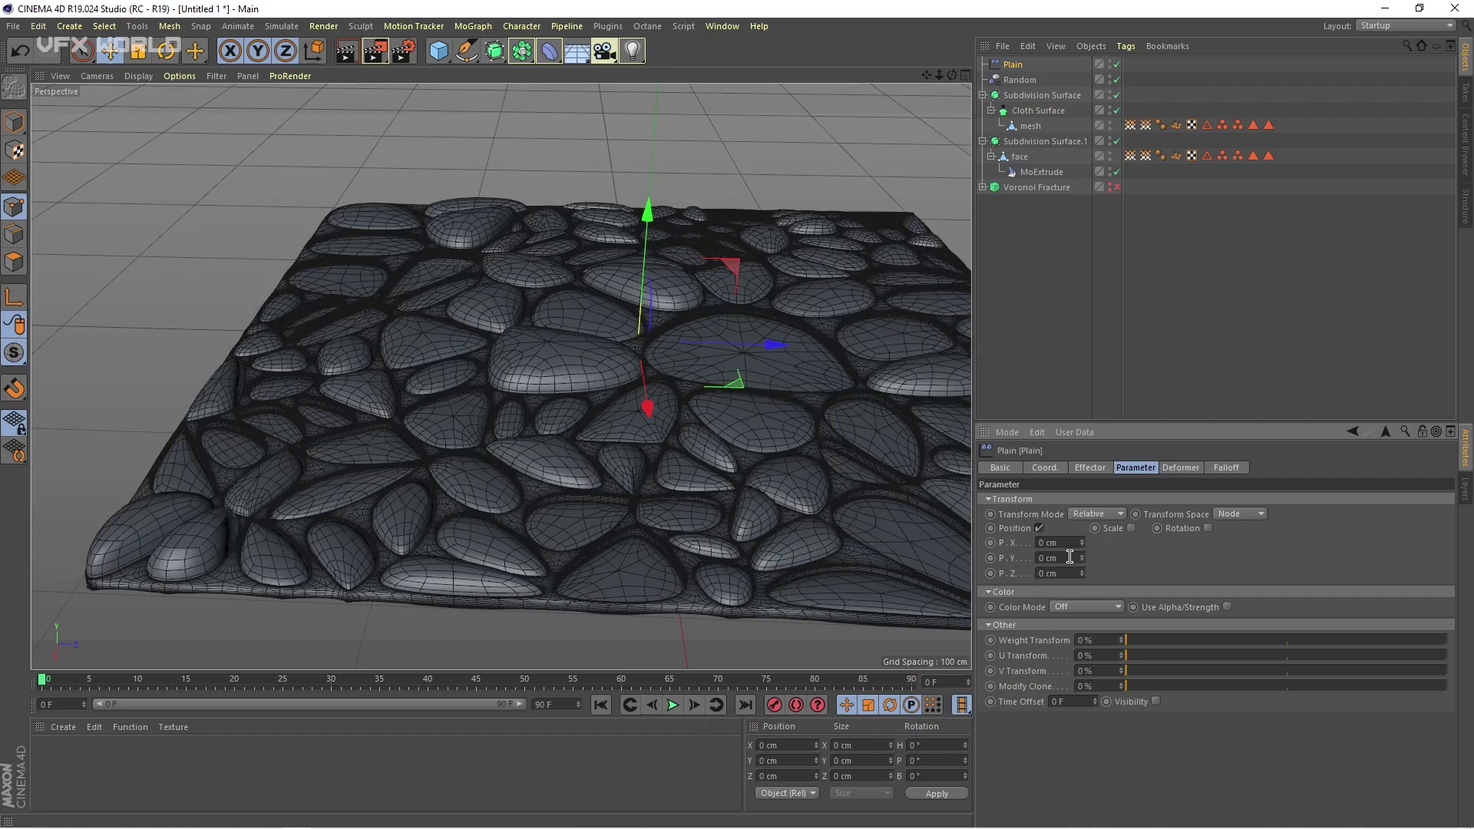
- Set the Plain effector's Z position to 1.5 cm and refine it to 2 cm
drag(1085, 577, 1086, 572)
click(1055, 574)
text(1.5)
key(Return)
alt+drag(296, 407, 461, 368)
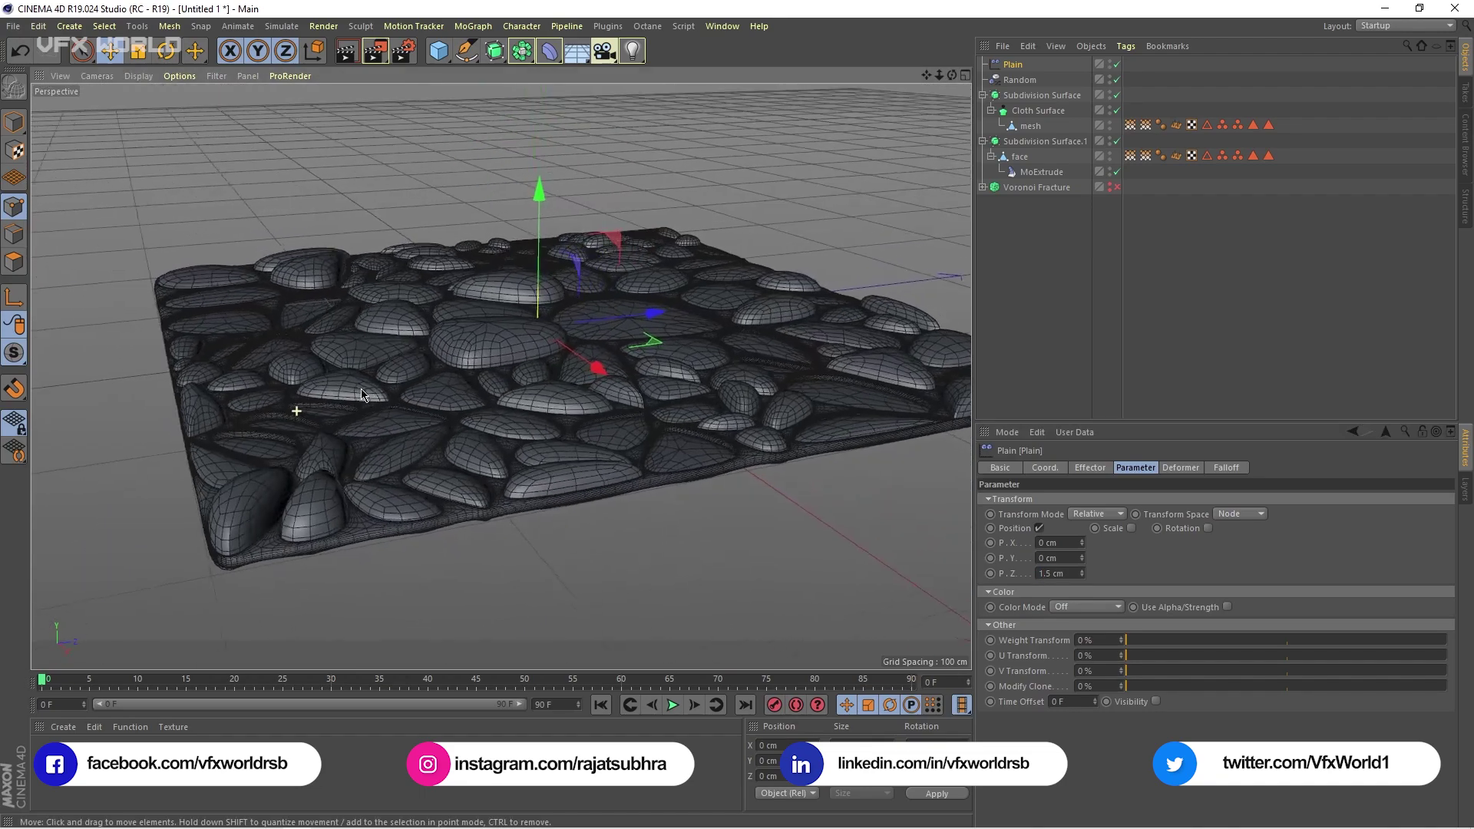
scroll(473, 368, up, 4)
alt+drag(542, 430, 537, 437)
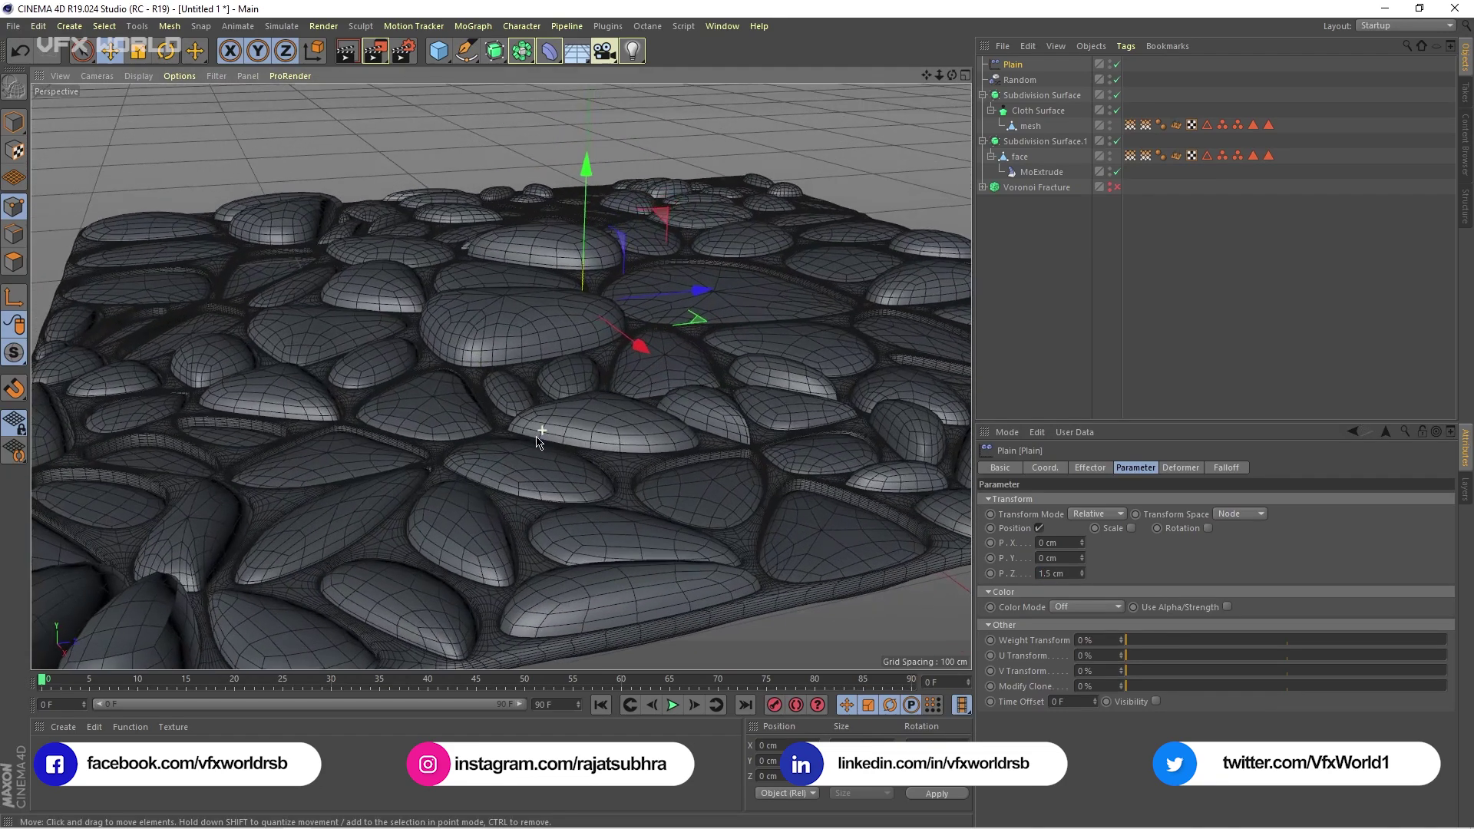
click(1070, 579)
text(2)
key(Return)
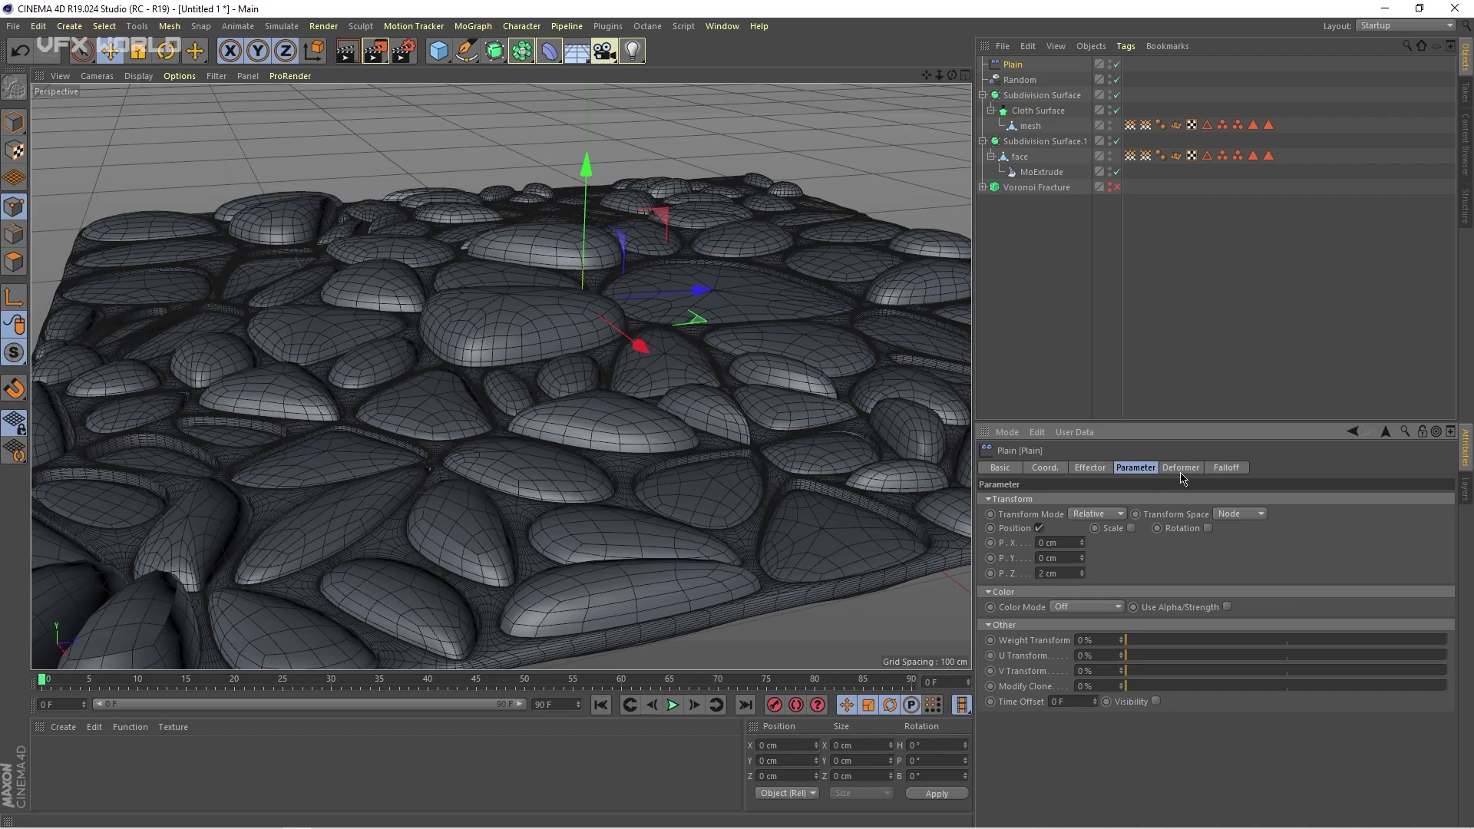
- Give the Plain effector a Sphere falloff shape
click(1229, 469)
click(1098, 502)
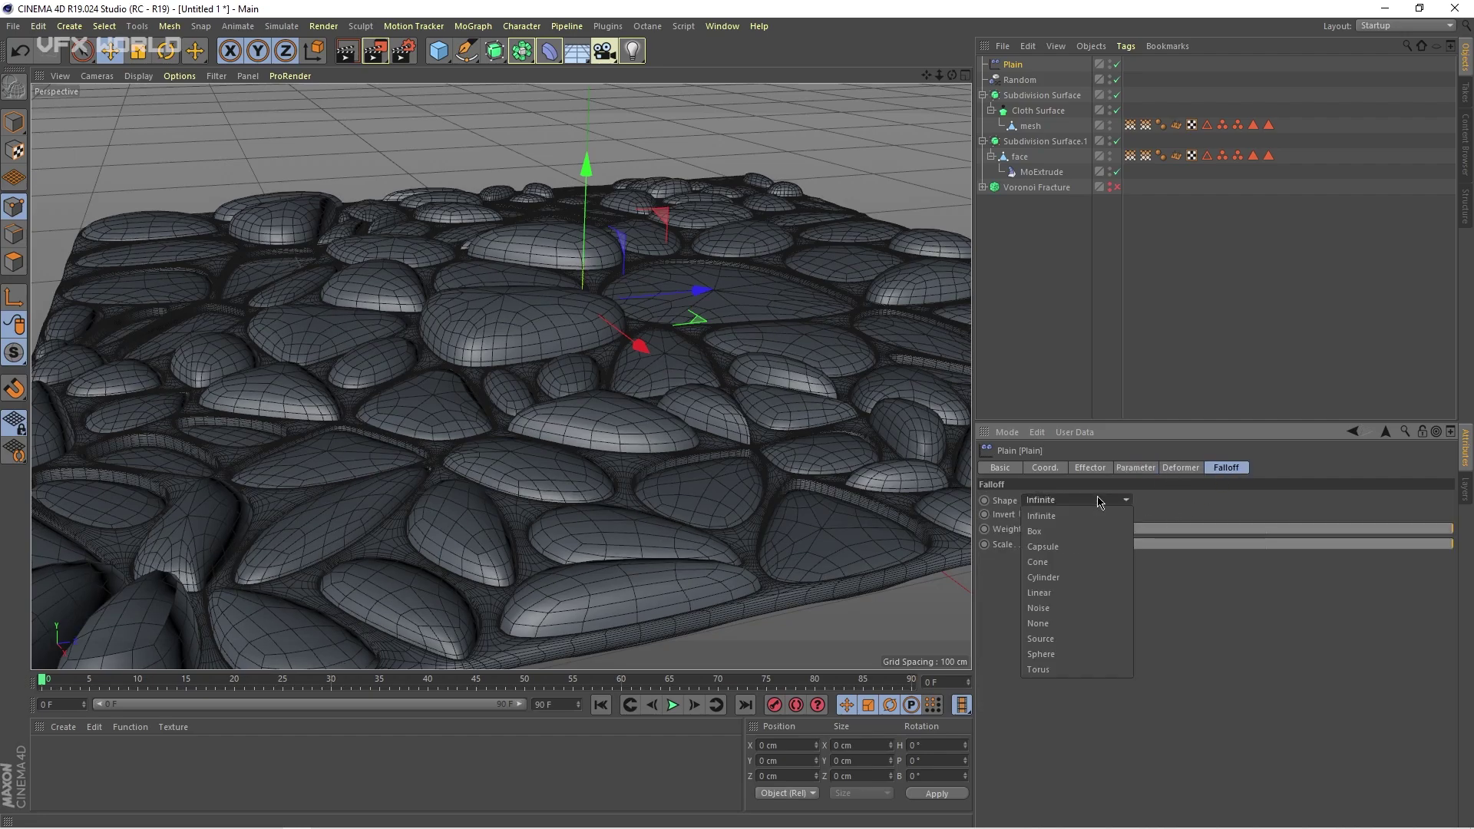
click(1062, 656)
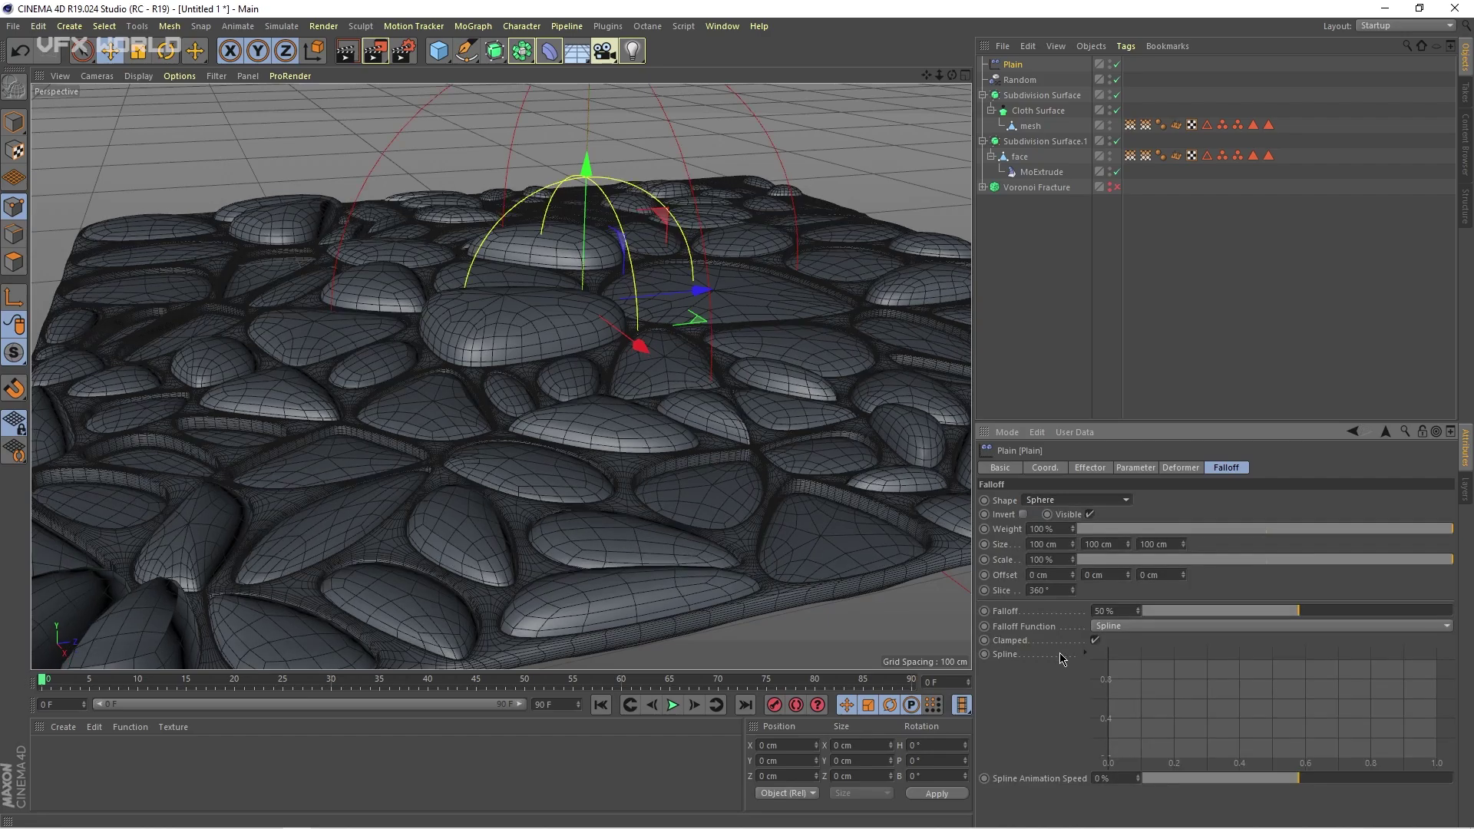
mouse_move(630, 505)
alt+mouse_down()
mouse_move(585, 515)
mouse_move(613, 517)
alt+mouse_up()
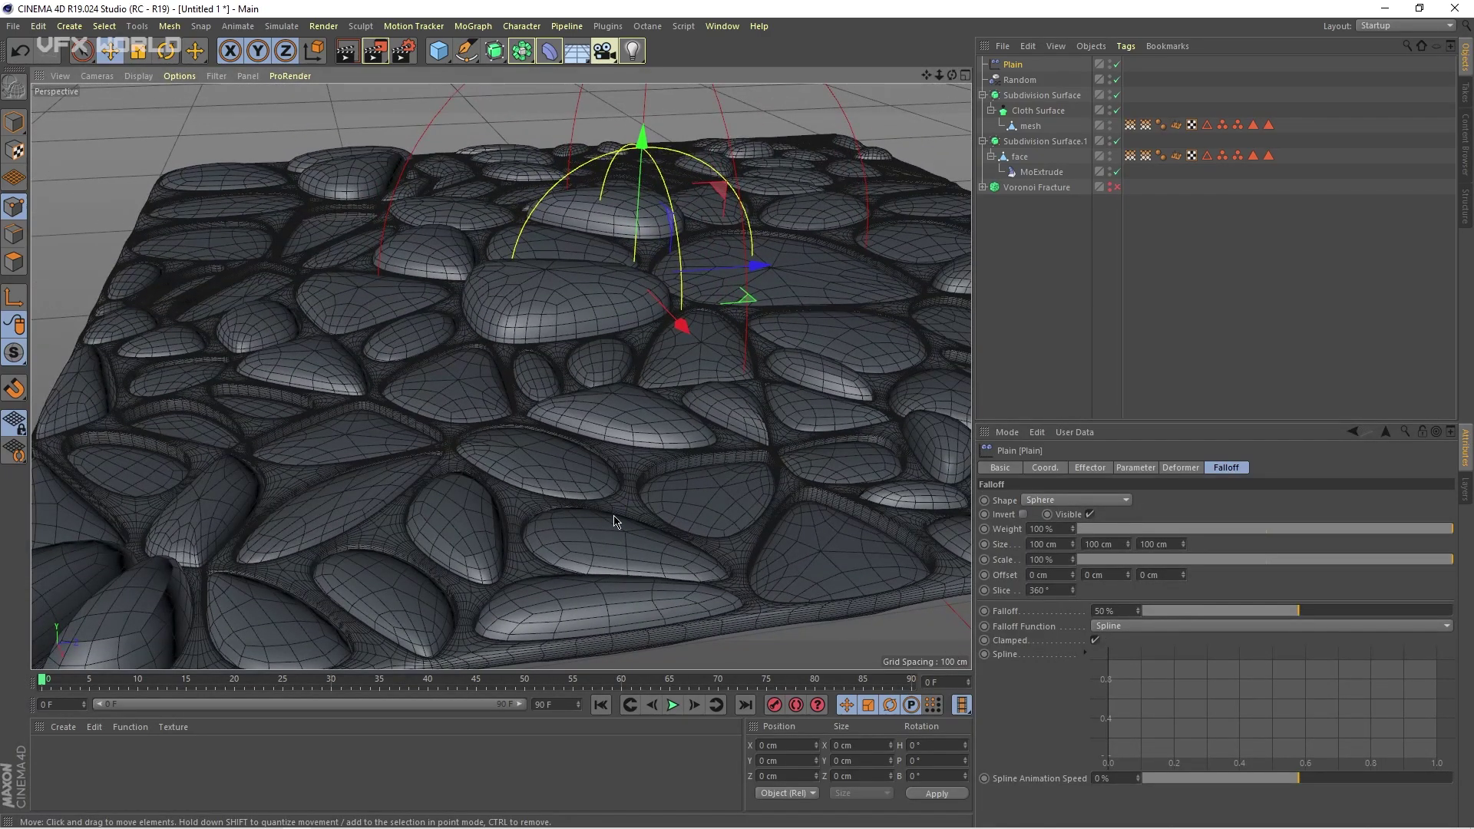
- Keyframe the Plain effector's falloff scale at 0% and move that key to frame 9
click(1100, 468)
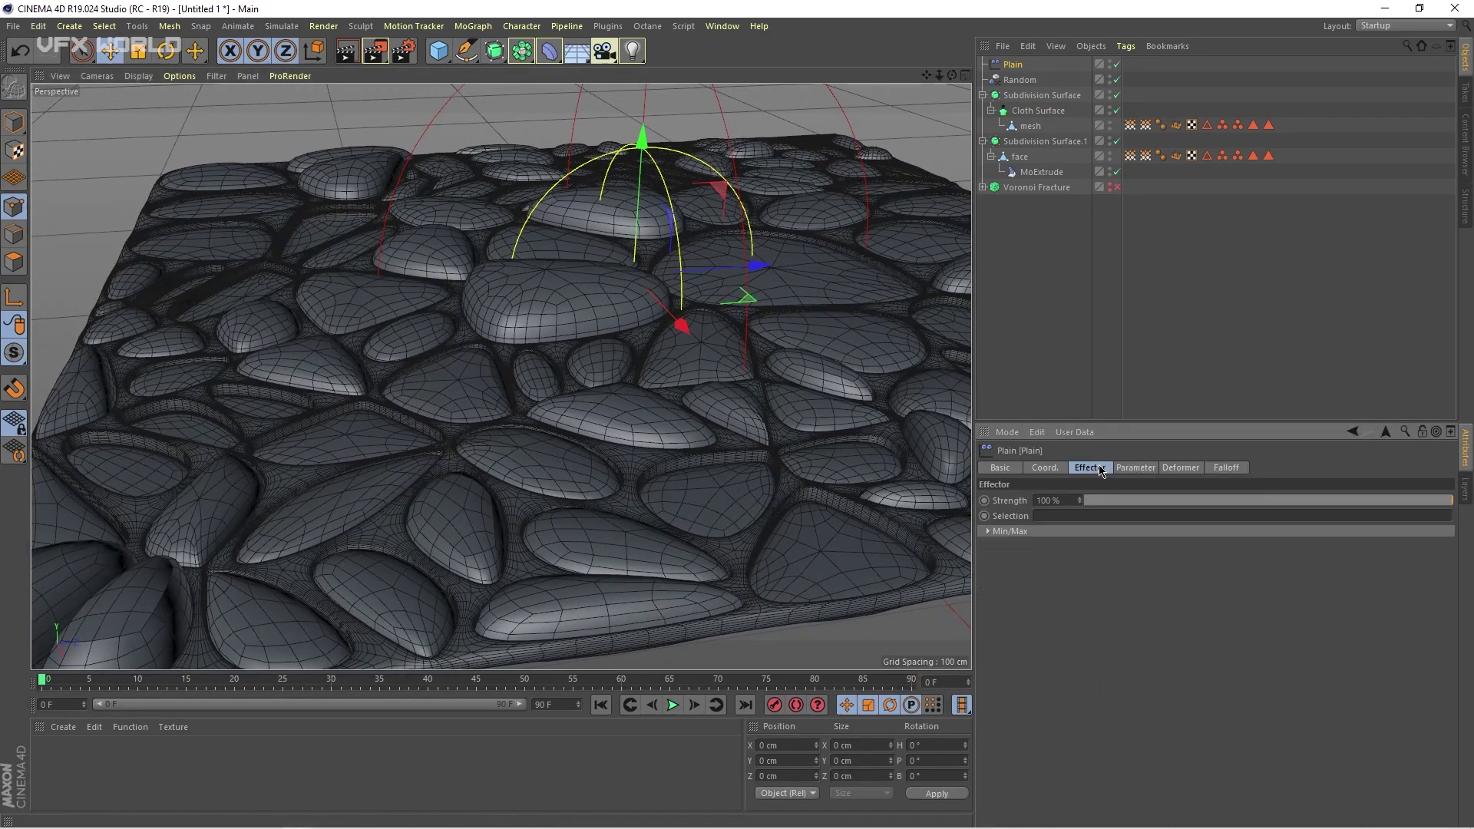
drag(1162, 505, 1462, 520)
click(1221, 469)
drag(1090, 564, 1188, 560)
drag(1289, 531, 1071, 560)
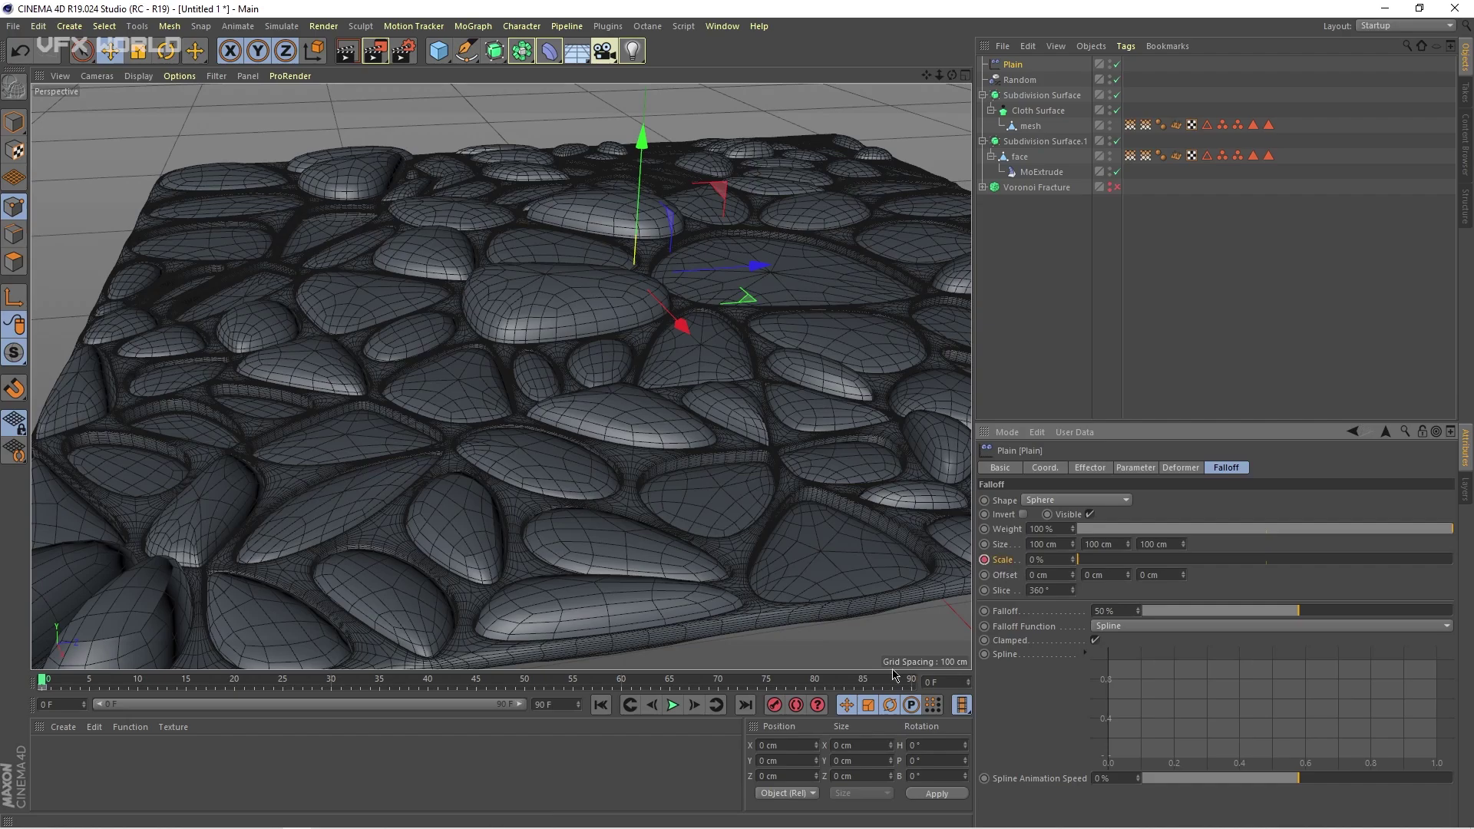
drag(43, 688, 80, 689)
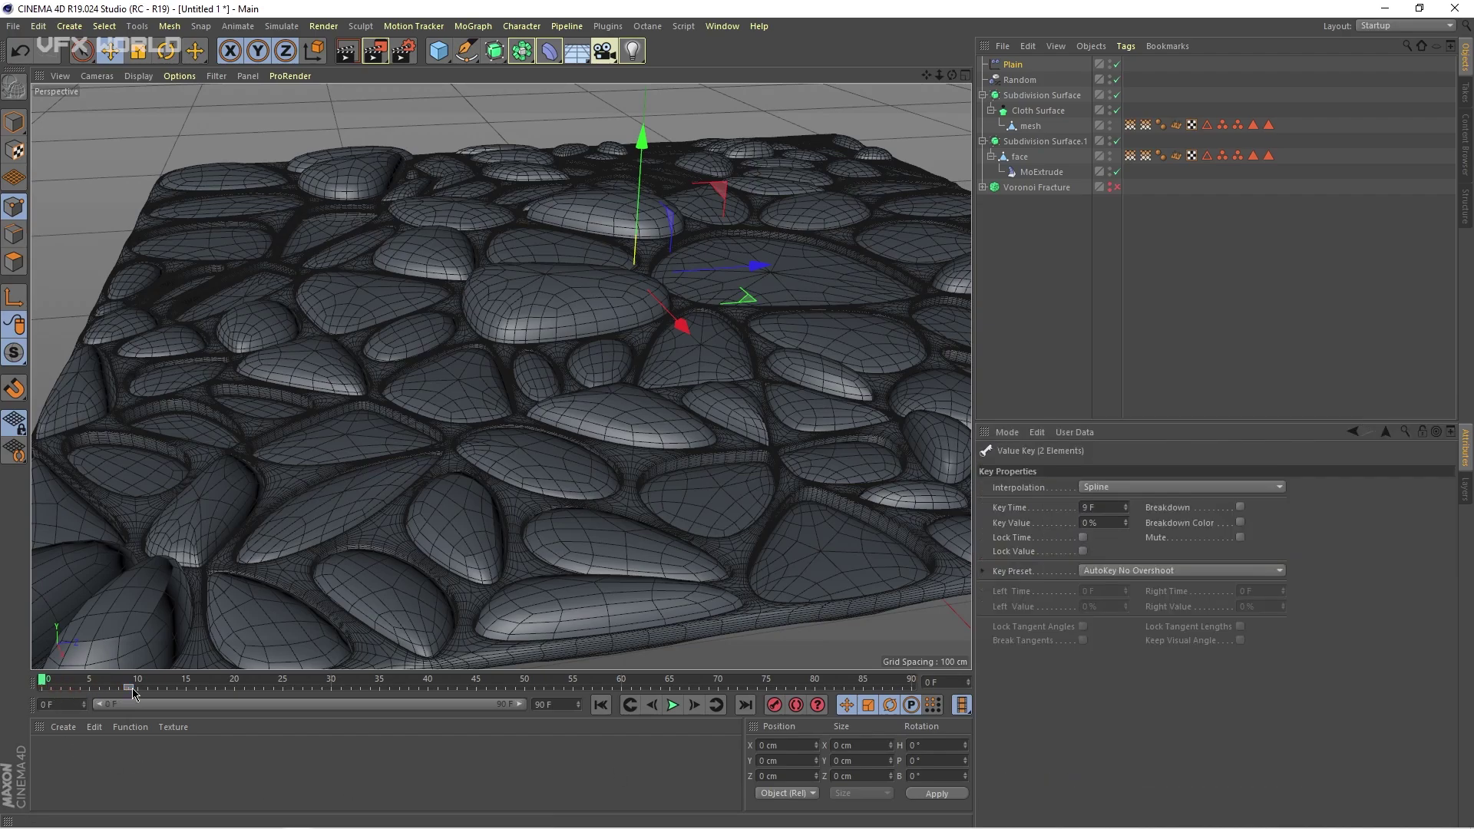
- Set the Plain effector's falloff scale to 401% at frame 25 and keyframe it
drag(44, 685, 292, 692)
click(1042, 172)
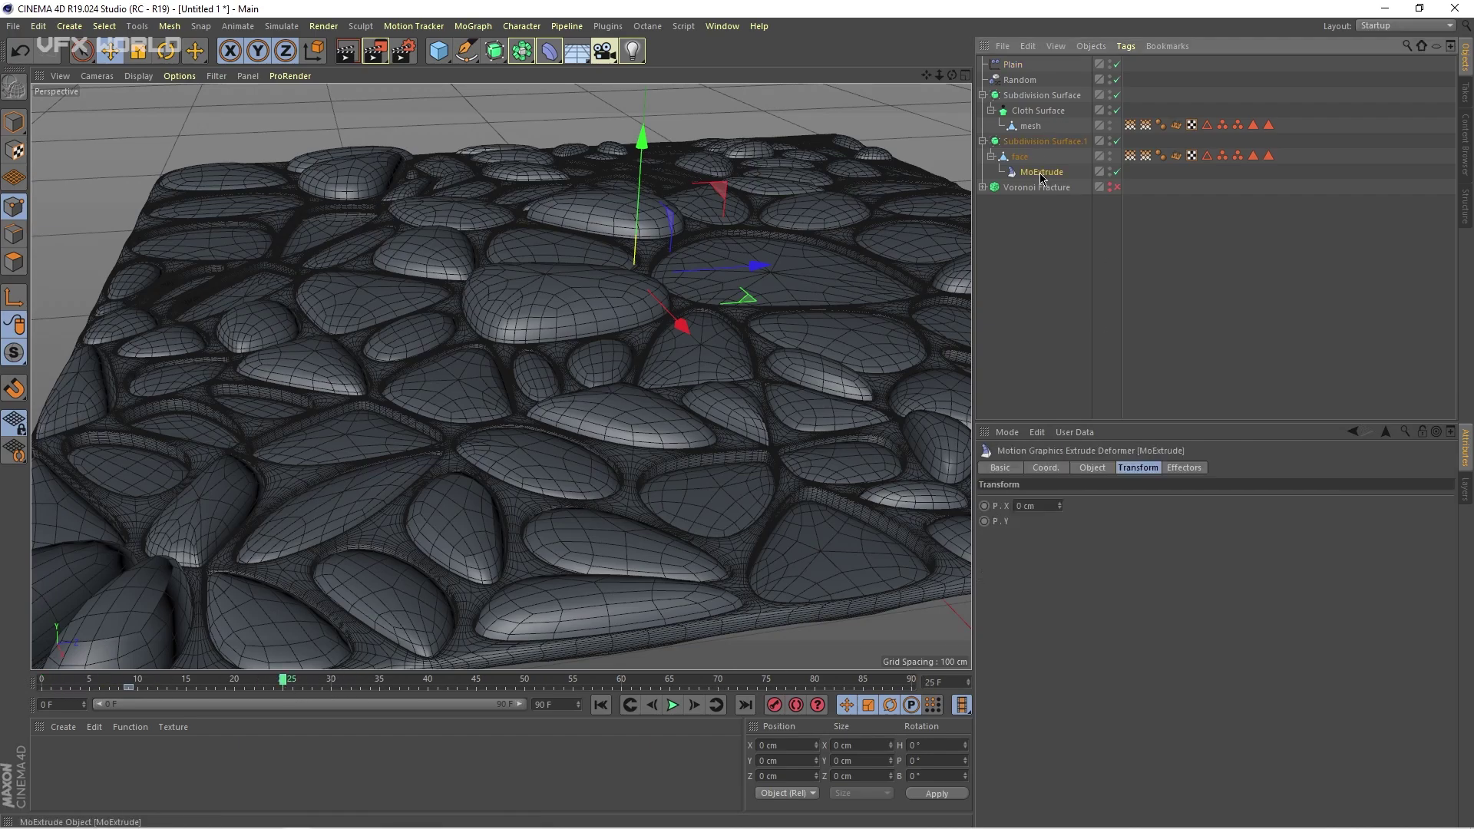
click(1186, 468)
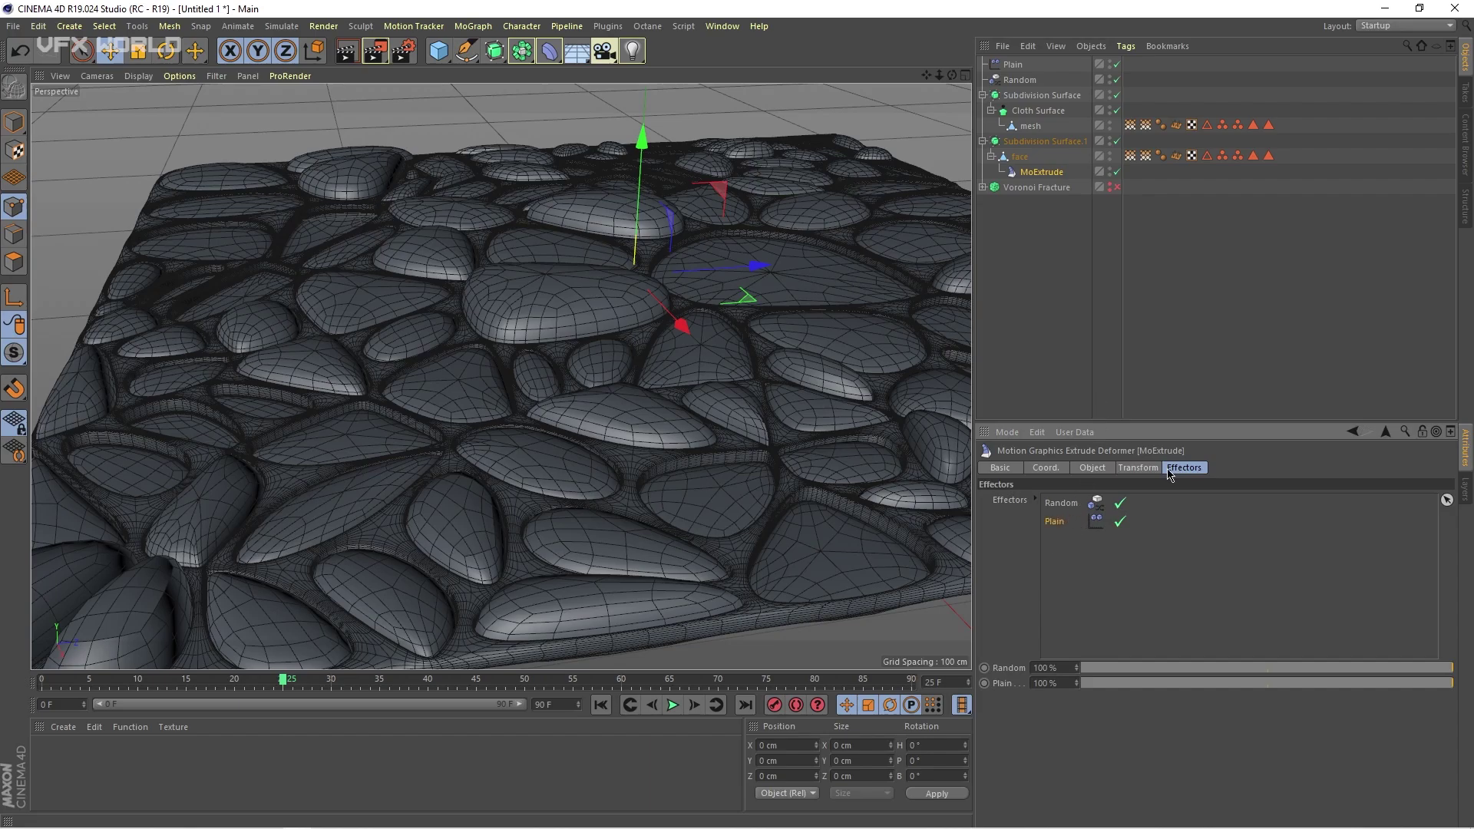
double_click(1054, 522)
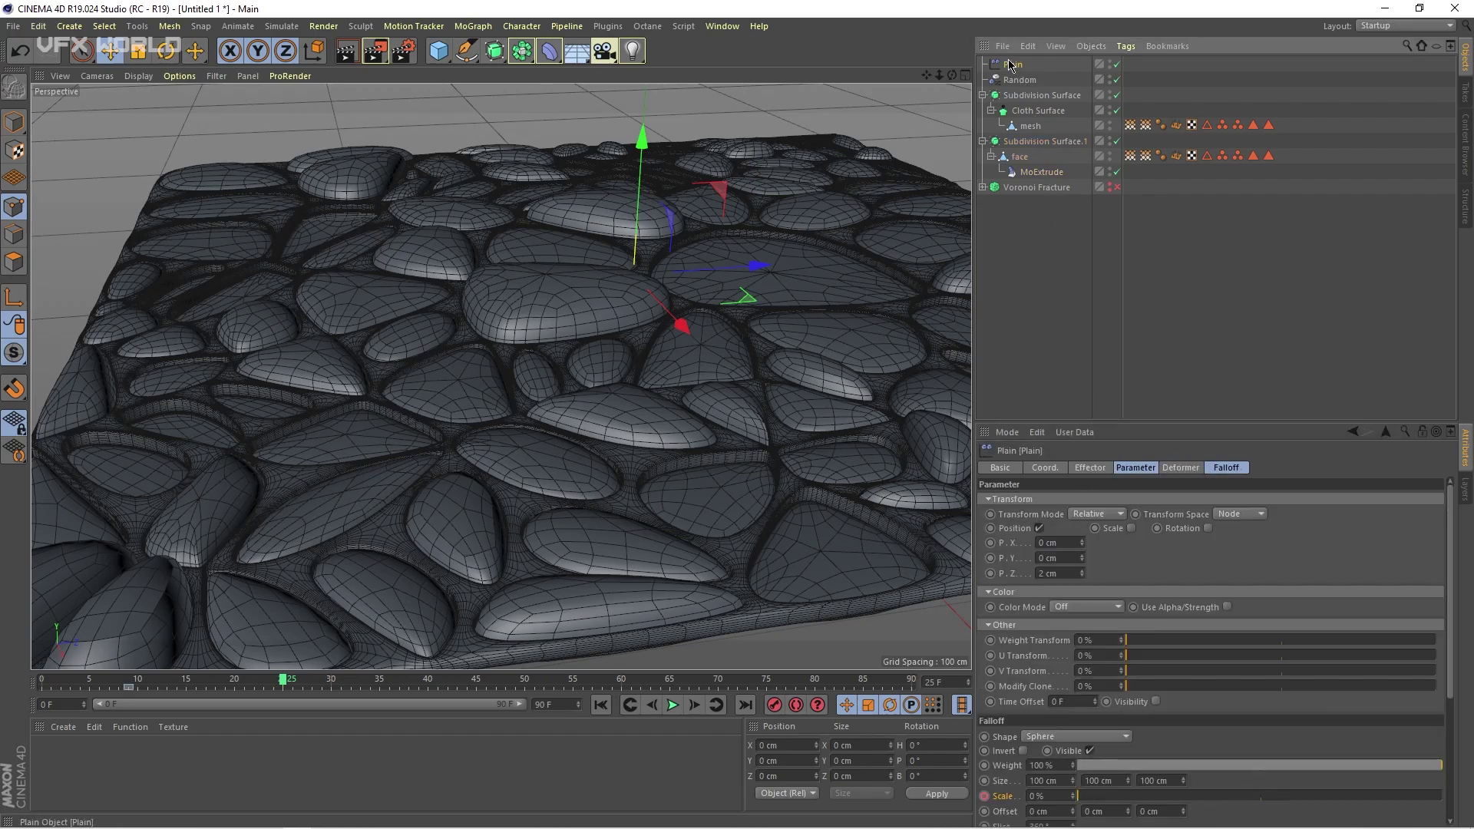
click(1224, 470)
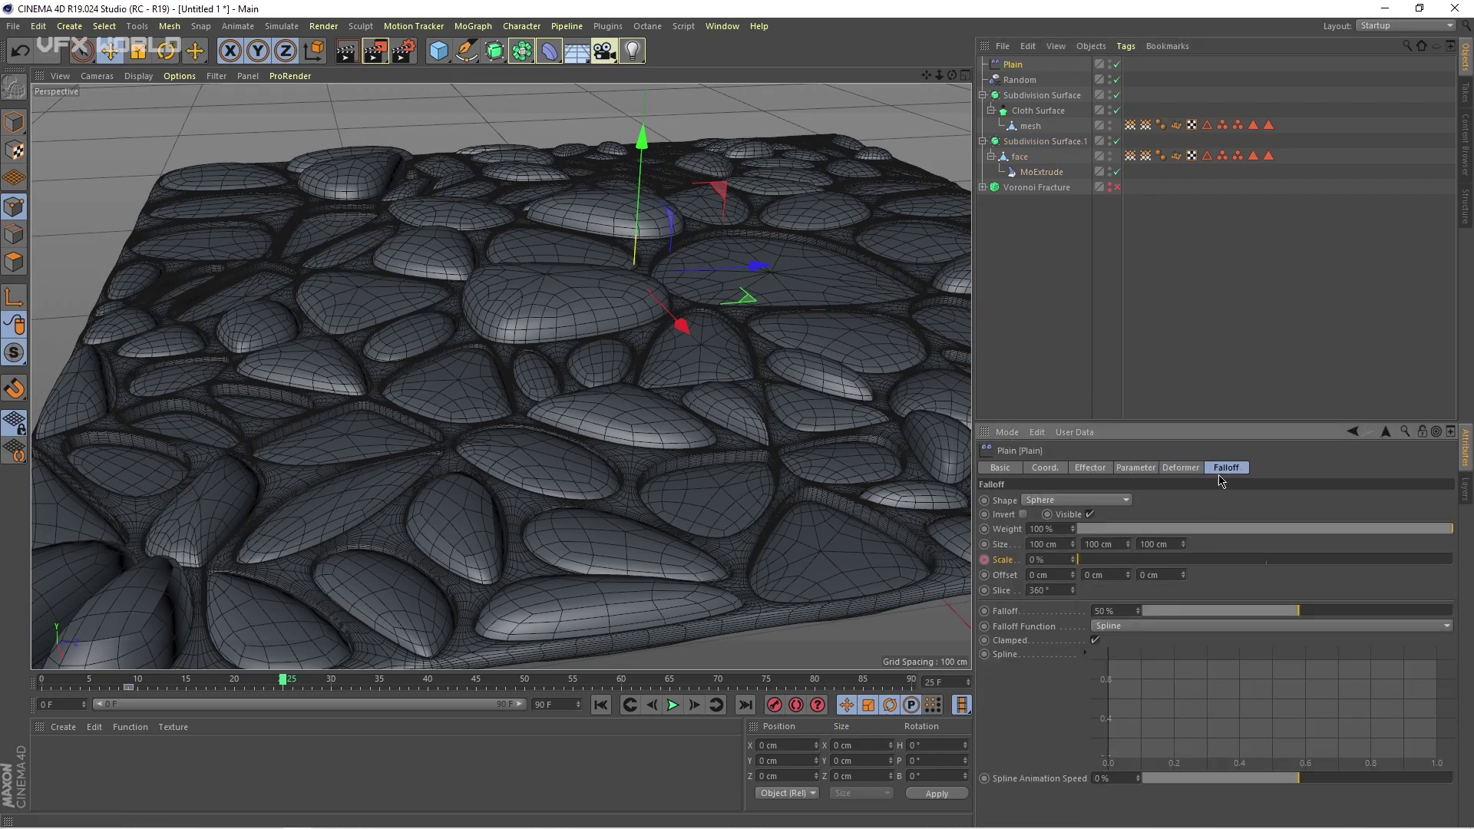
click(1063, 558)
text(400)
key(Return)
scroll(952, 599, down, 3)
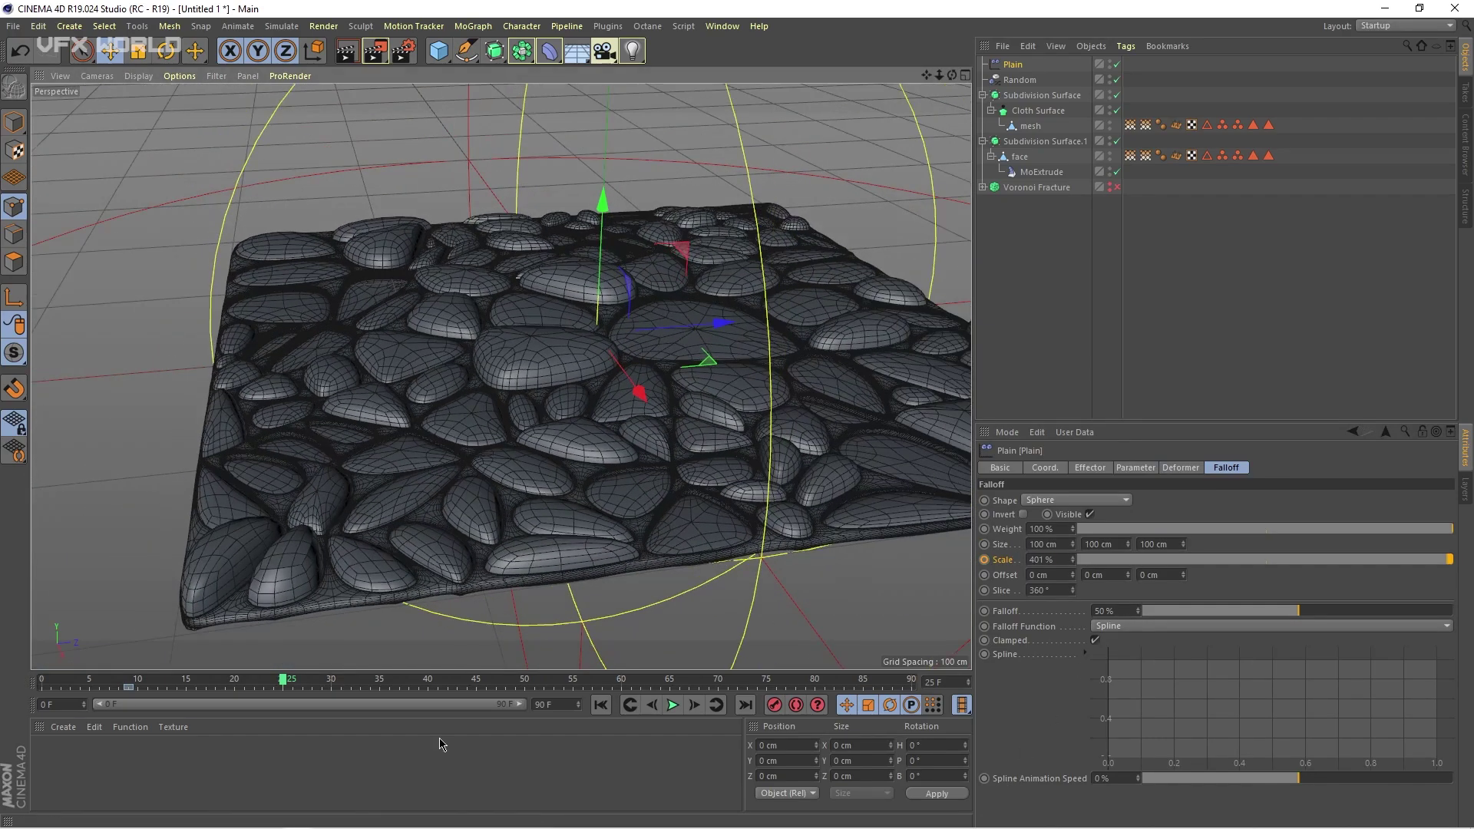
click(985, 560)
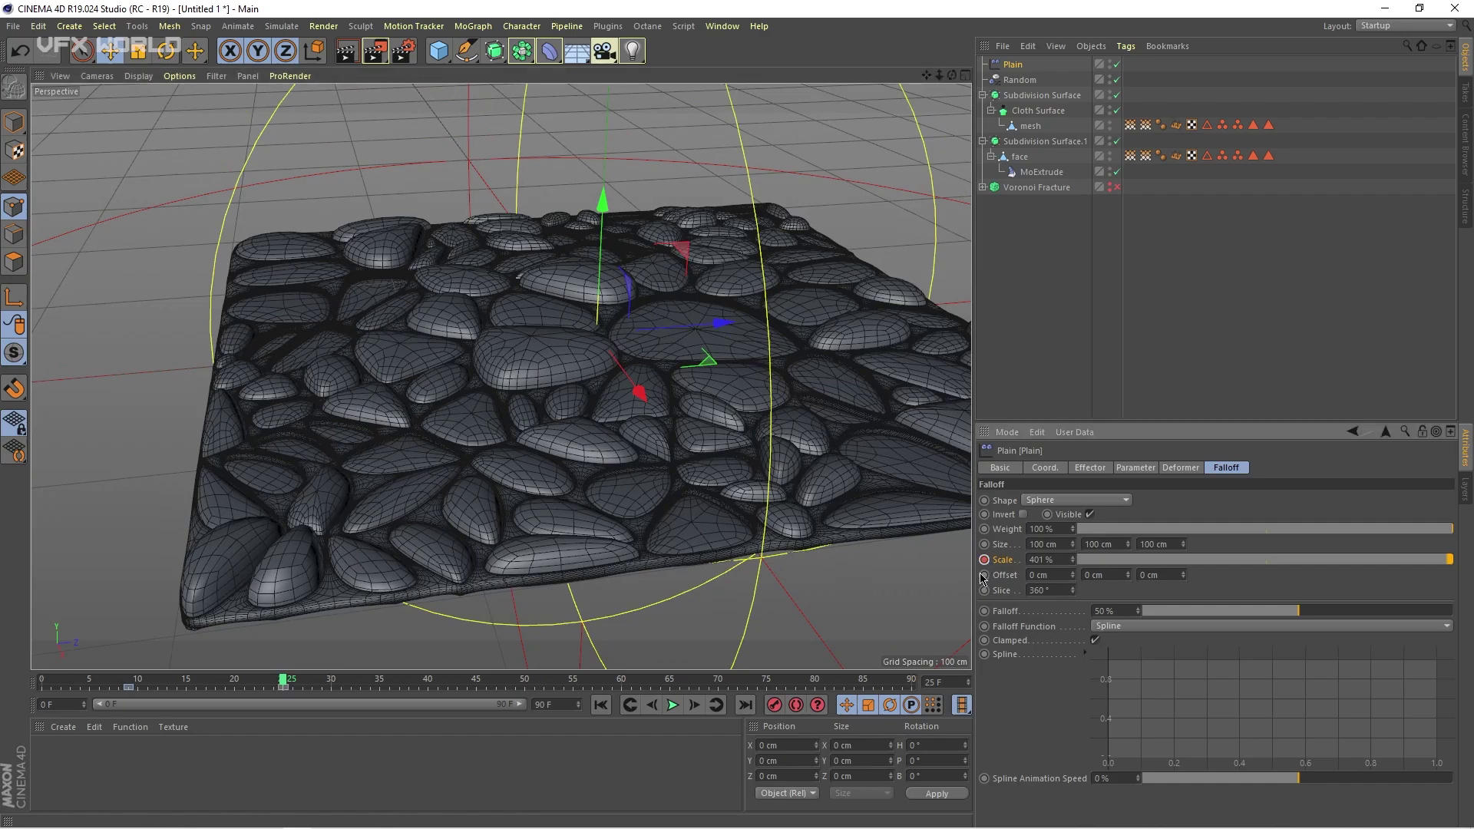
- Play the animation from the start to check the growing spherical falloff
click(601, 705)
click(672, 705)
click(672, 705)
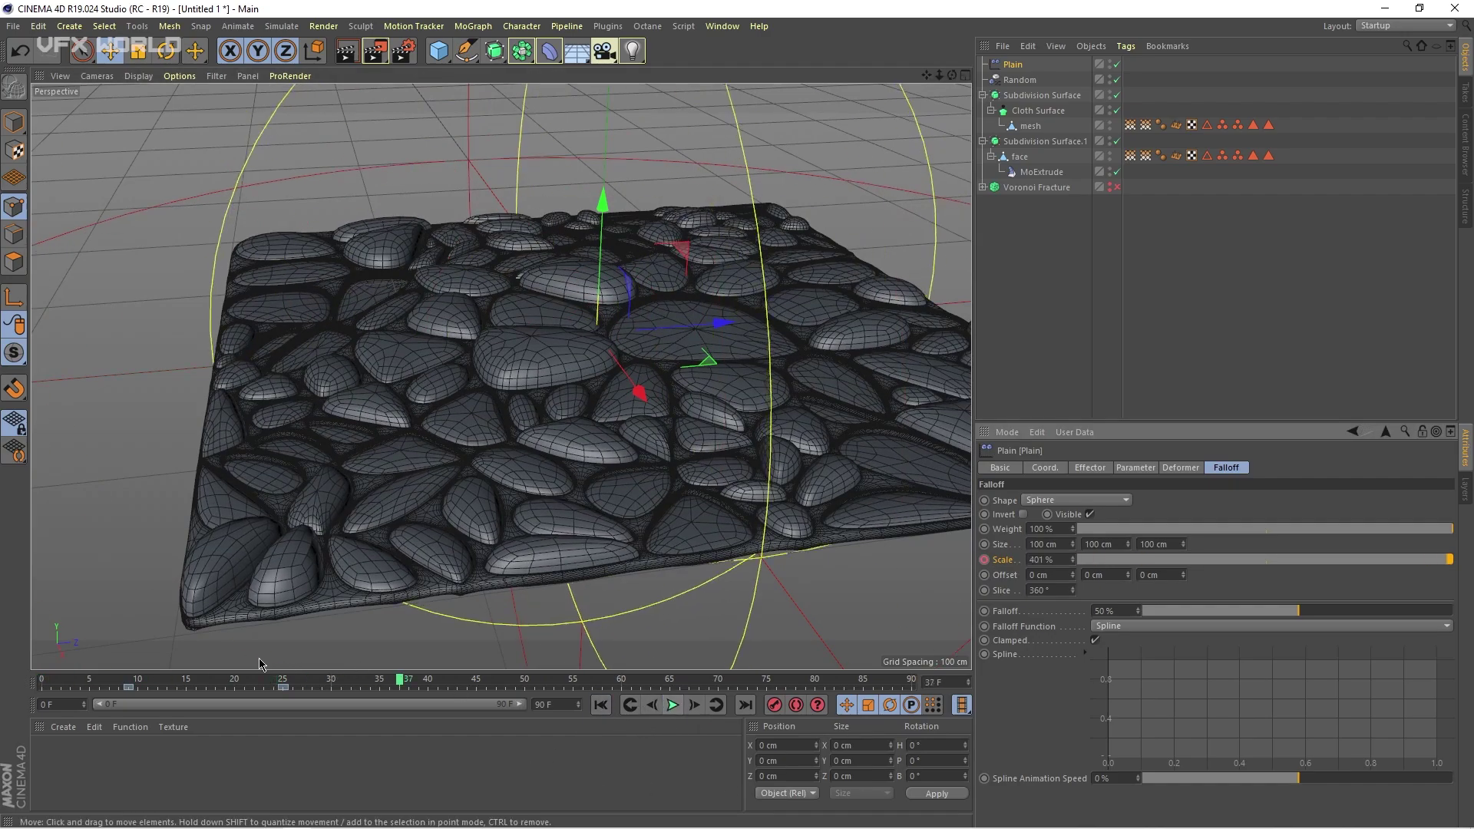
- Go to frame 16 and raise the Plain effector's Z position to 16 cm
drag(409, 686, 139, 686)
click(196, 682)
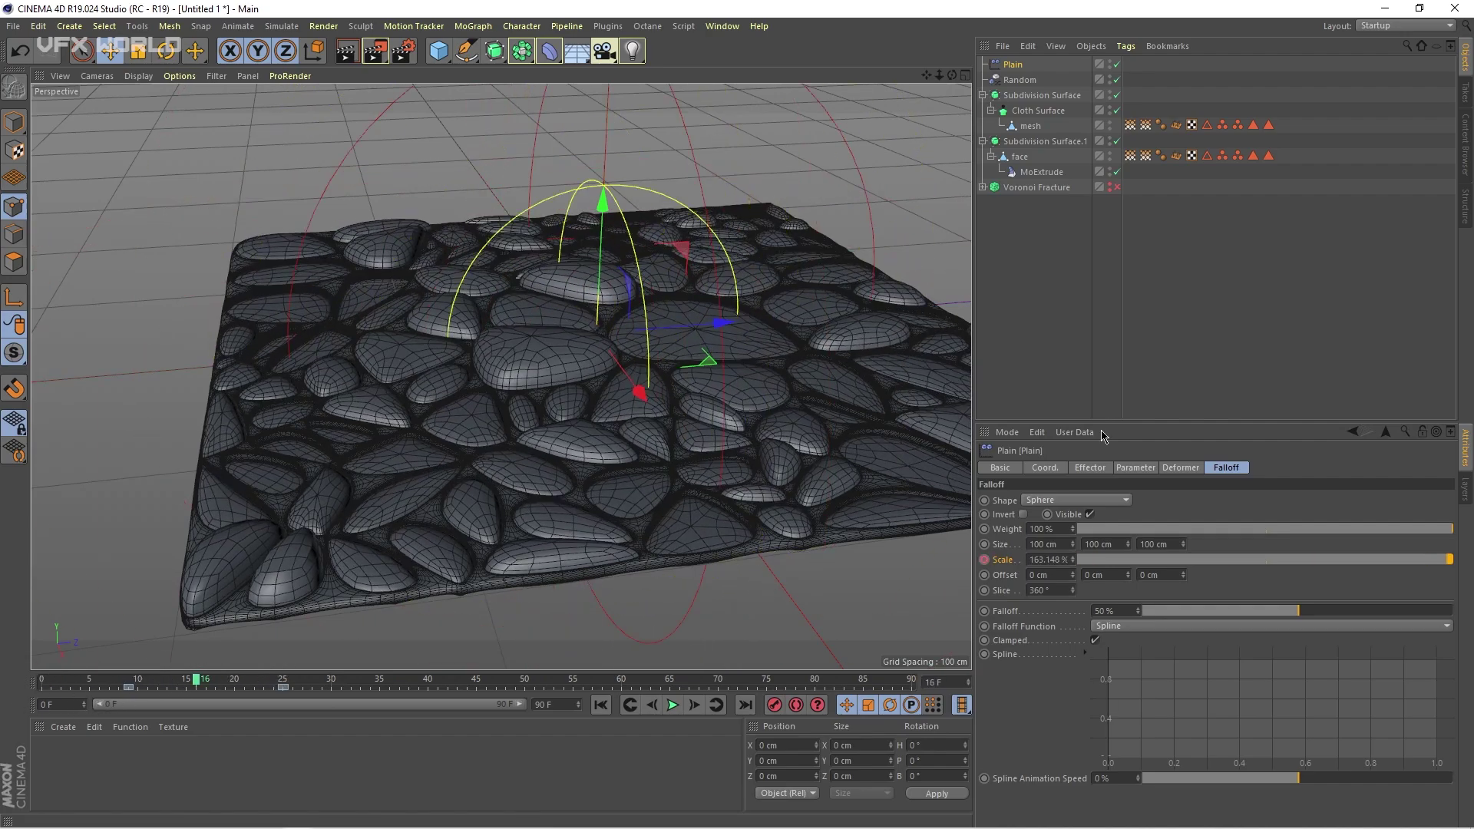
click(1098, 470)
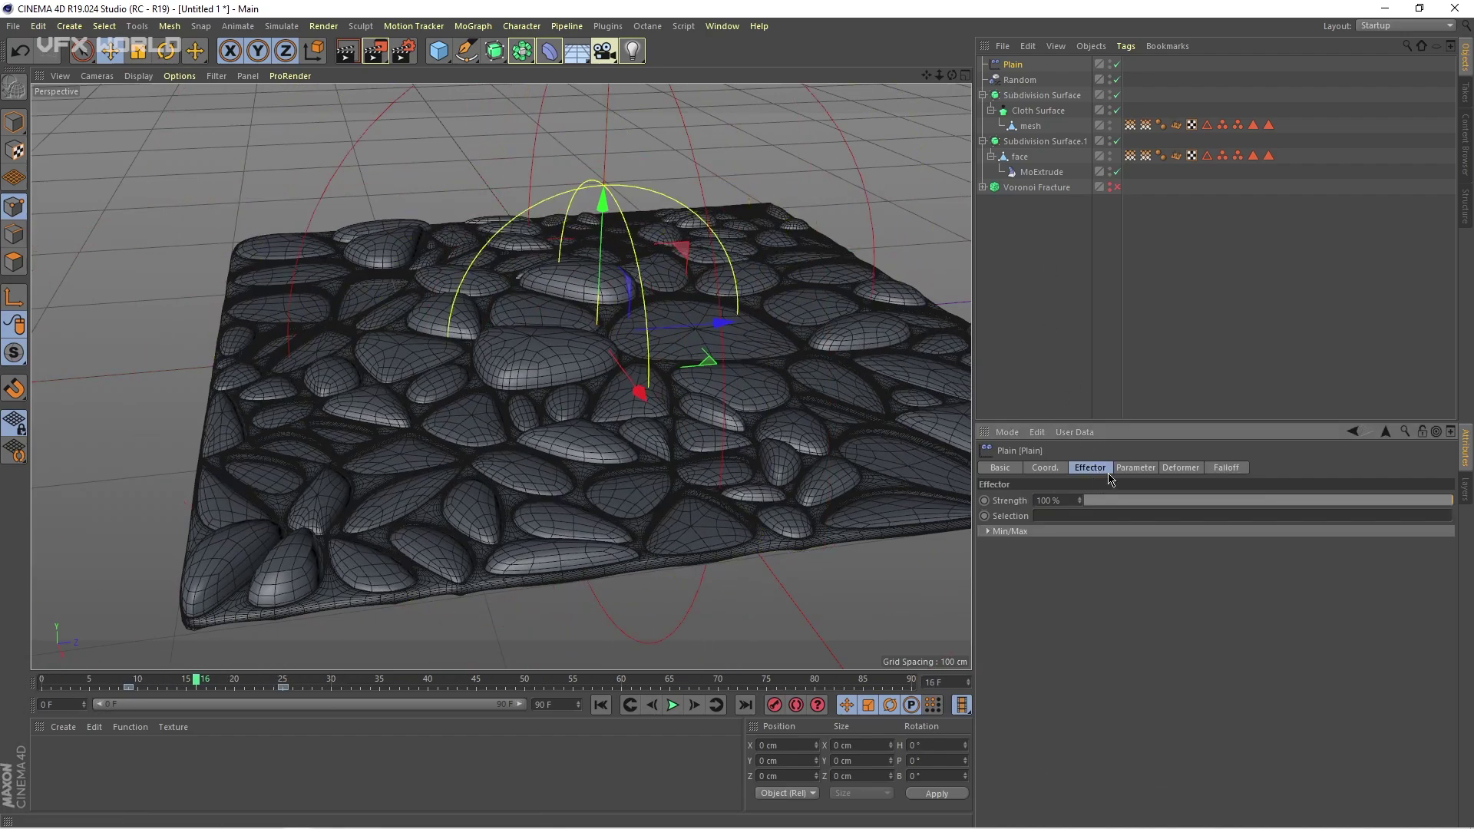
click(1129, 470)
drag(1086, 576, 1085, 563)
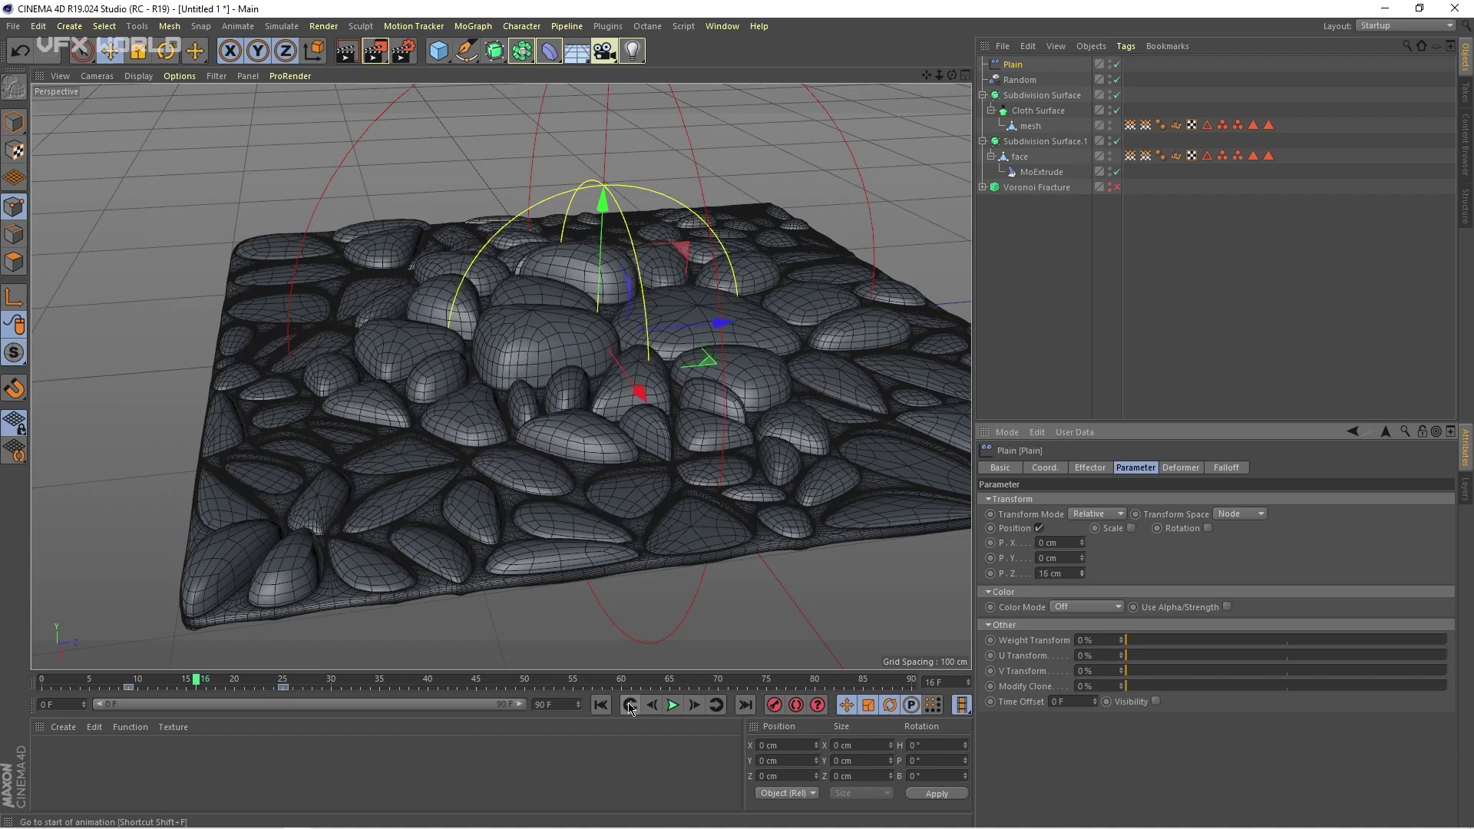
- Play the animation from the first frame to review the stronger extrusion, then return to the start
click(603, 705)
click(672, 705)
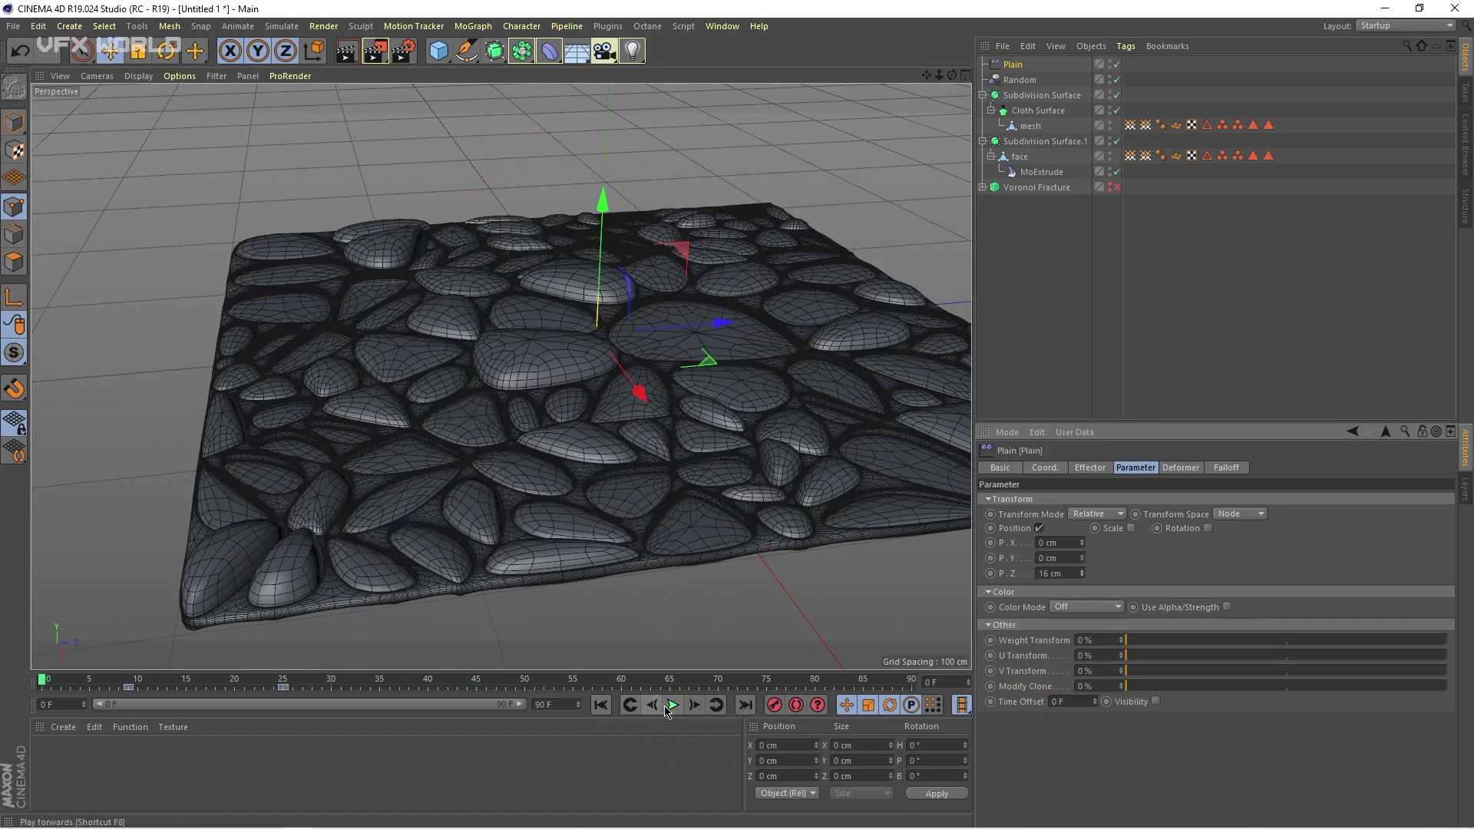
click(673, 708)
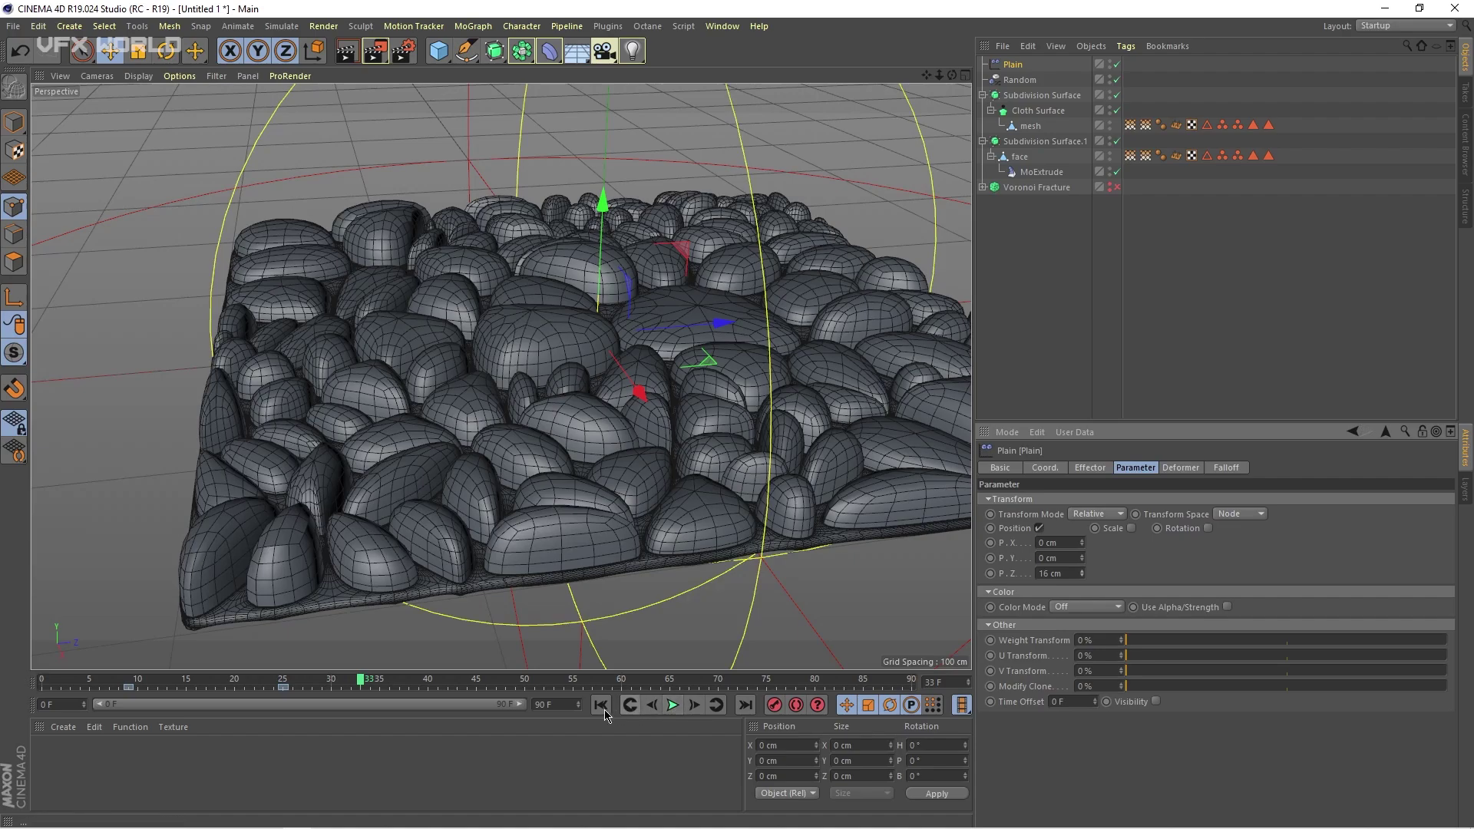
click(603, 711)
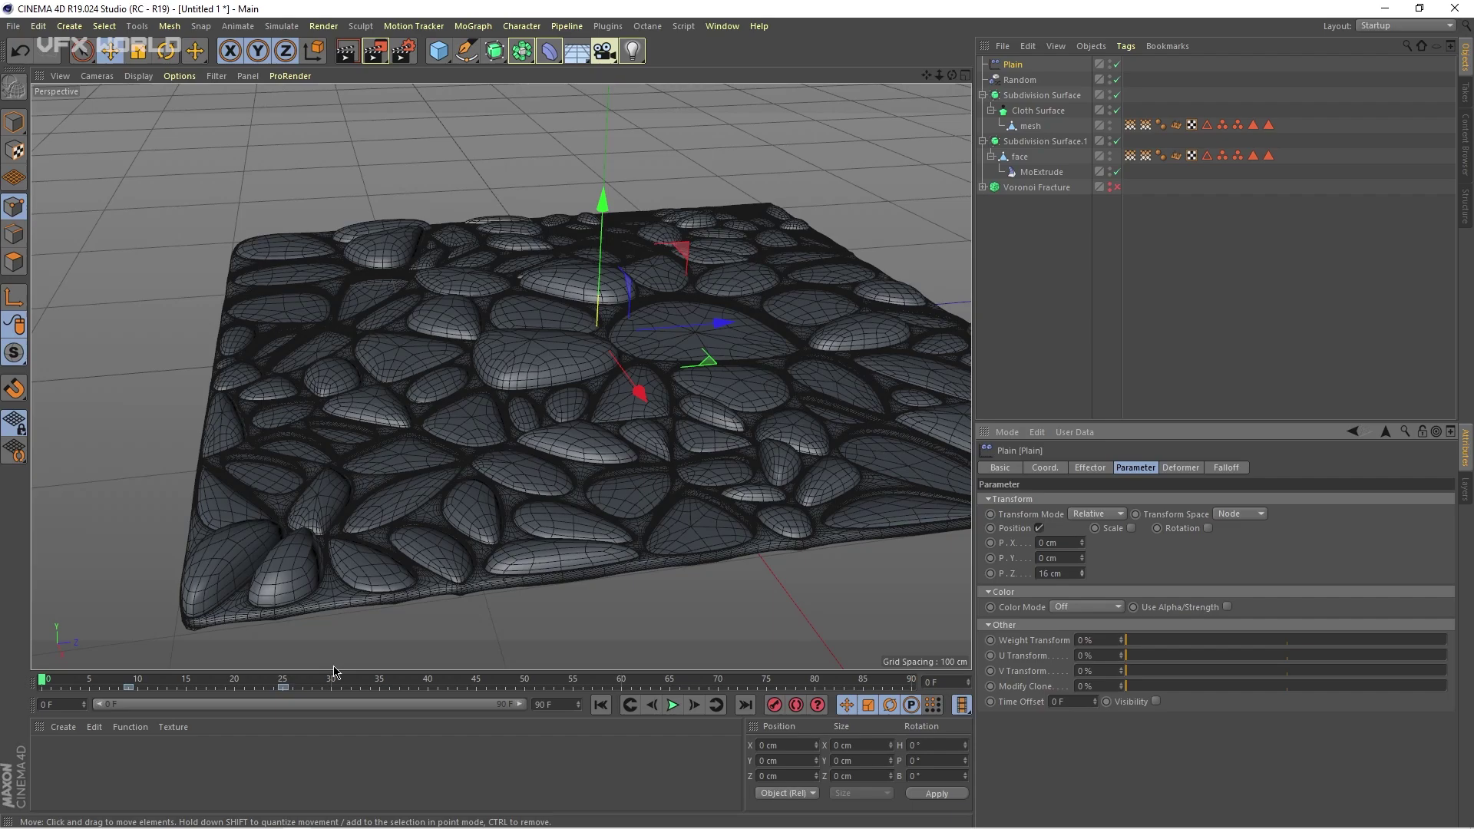
- Set the keys of the Plain effector's falloff scale to linear interpolation in its F-curve
click(1226, 468)
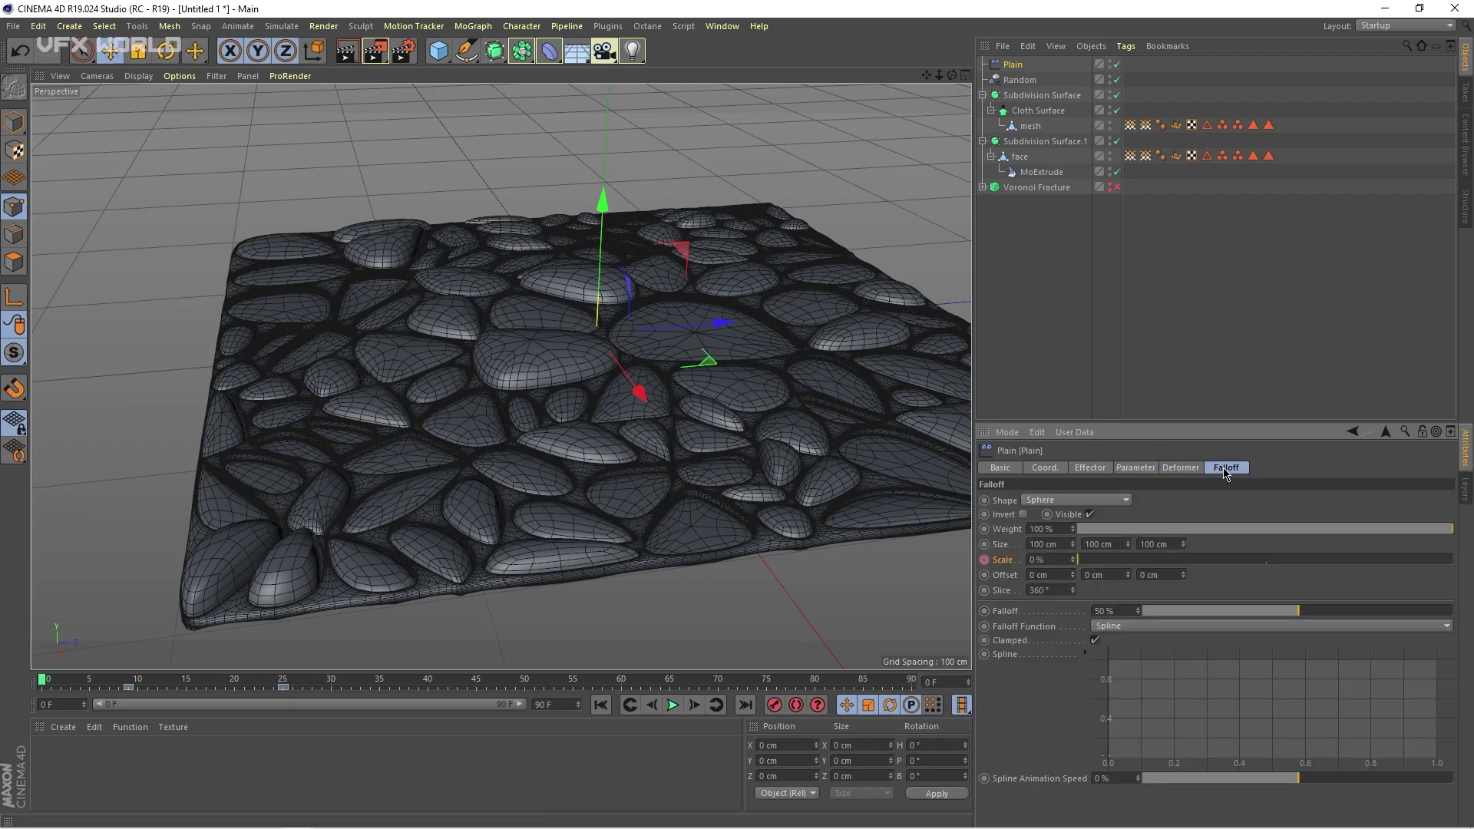
right_click(1006, 566)
mouse_move(1052, 557)
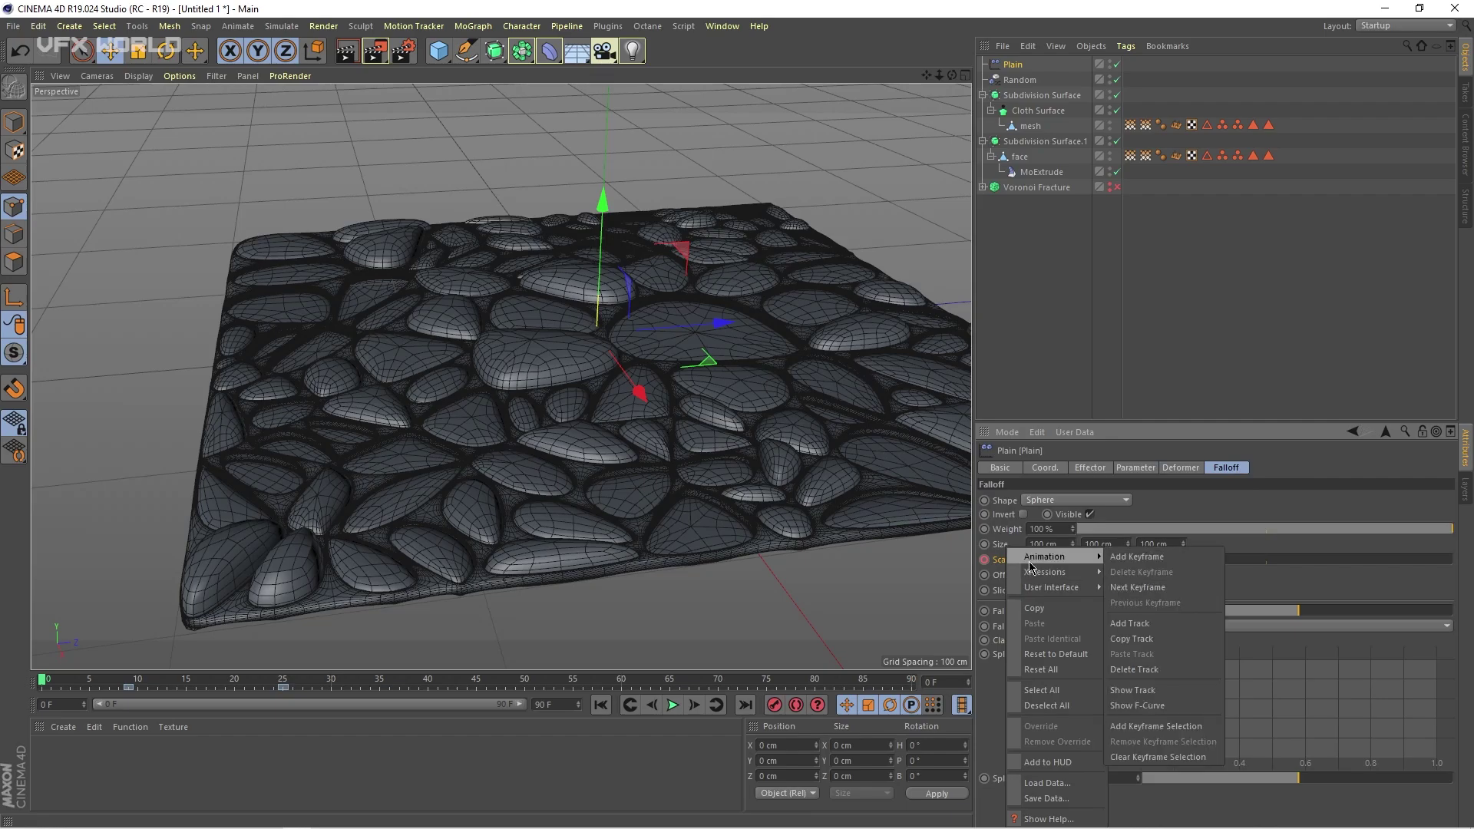
click(1152, 705)
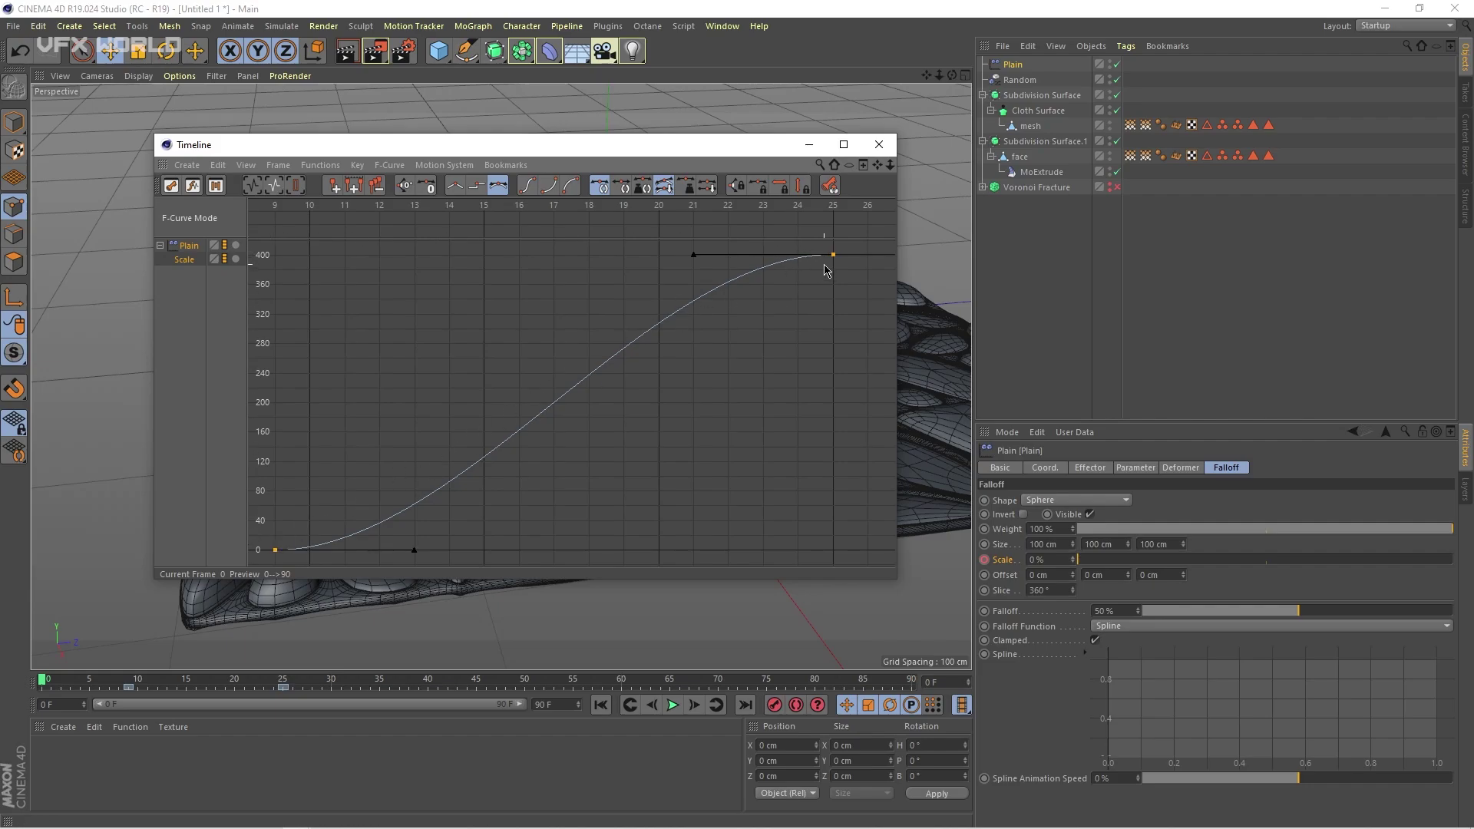
click(454, 185)
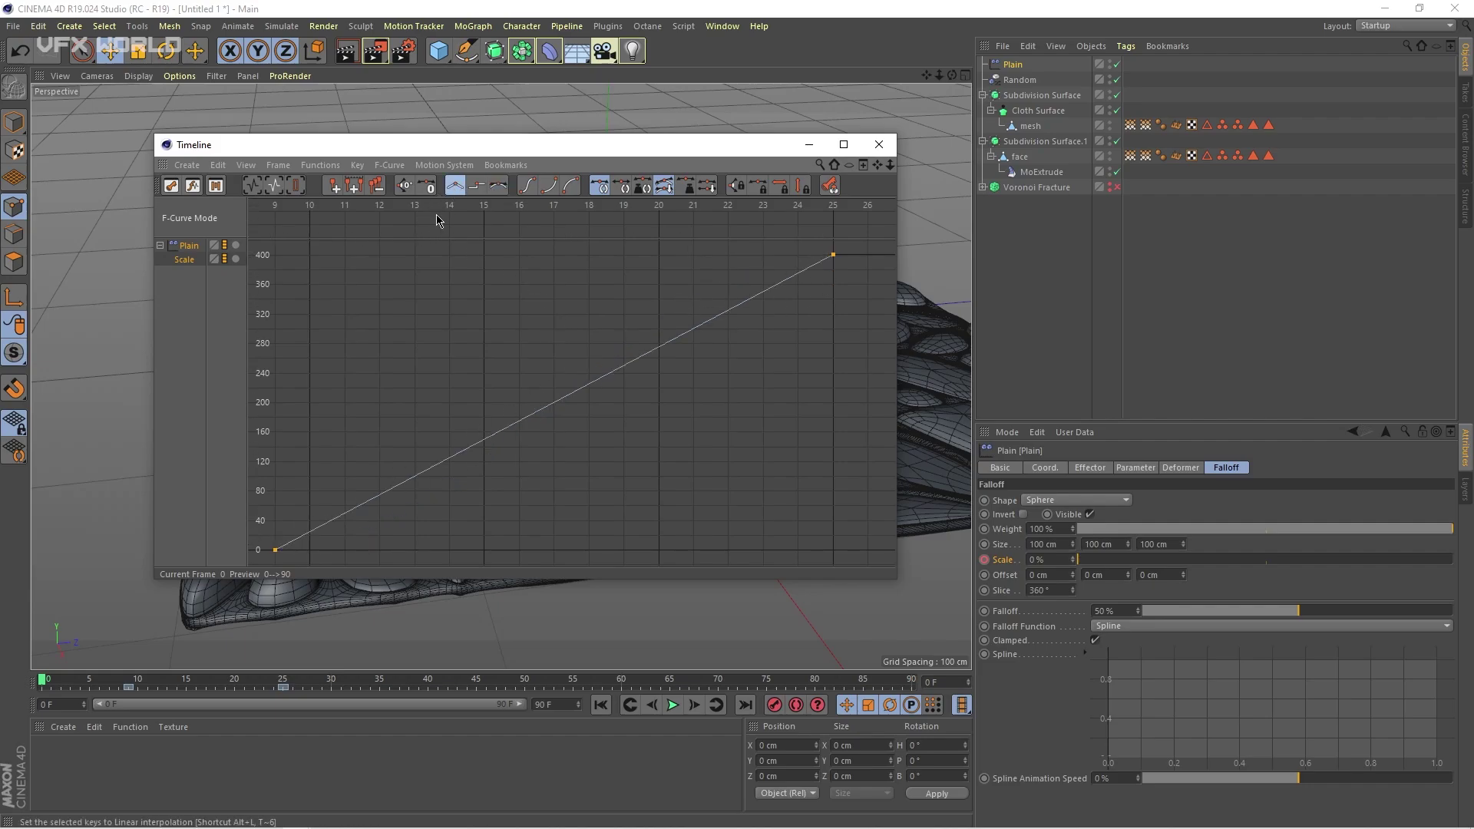
click(879, 145)
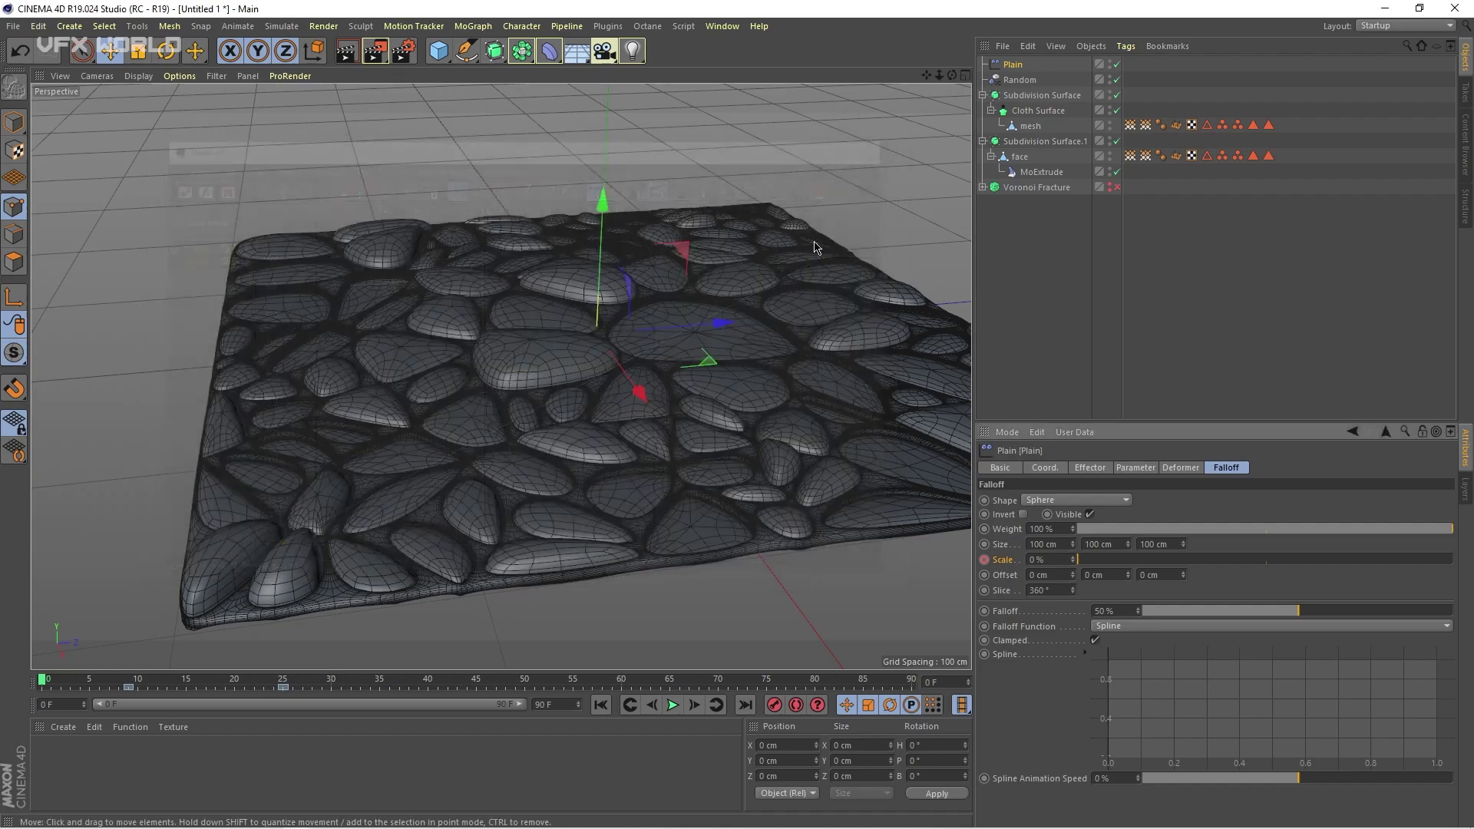
- Preview the animation with the linear falloff growth and scrub to frame 29
click(672, 705)
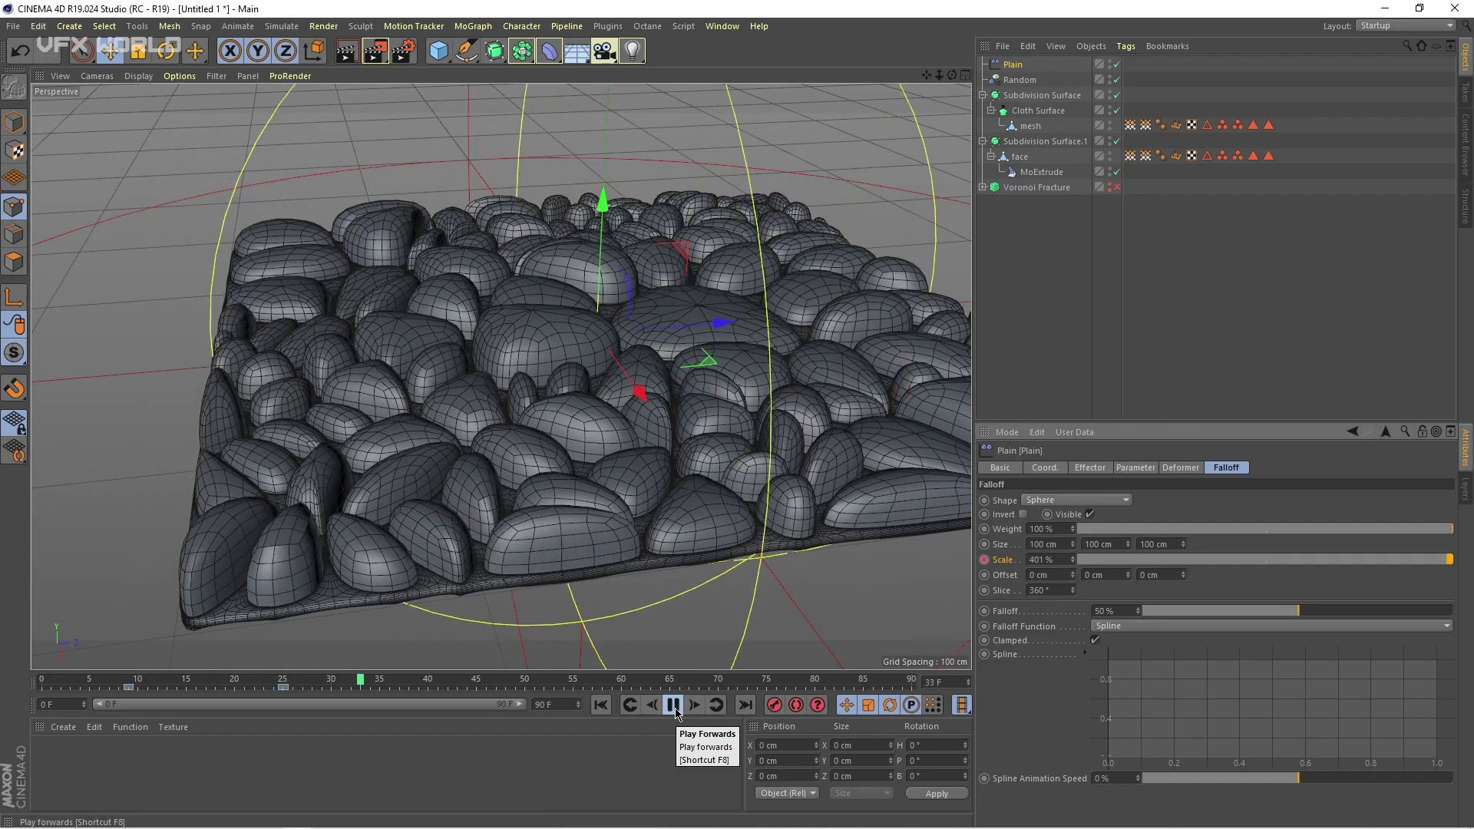
click(673, 705)
drag(402, 690, 325, 687)
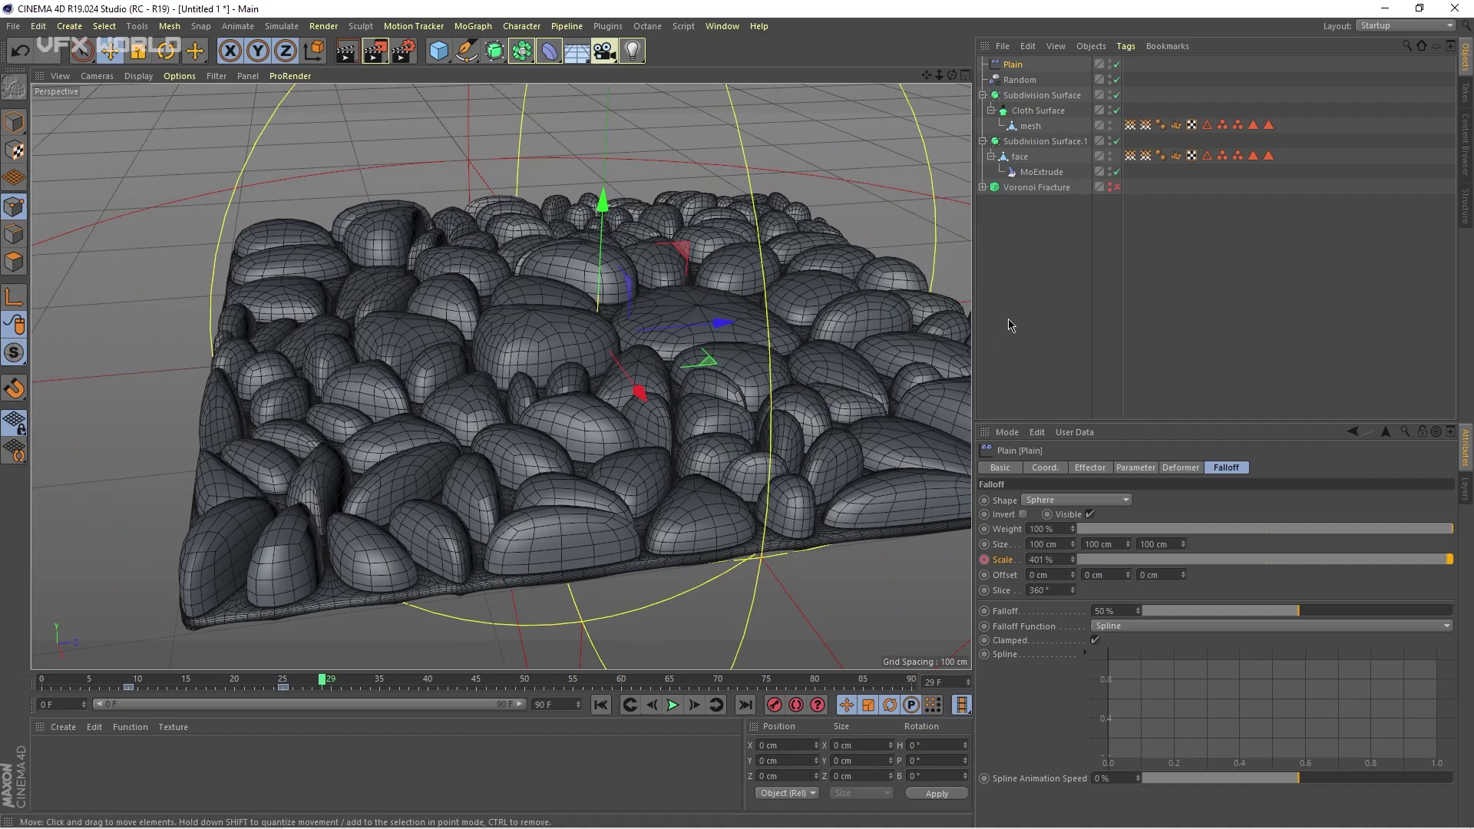
- Add a Delay effector to the MoExtrude deformer
click(1038, 175)
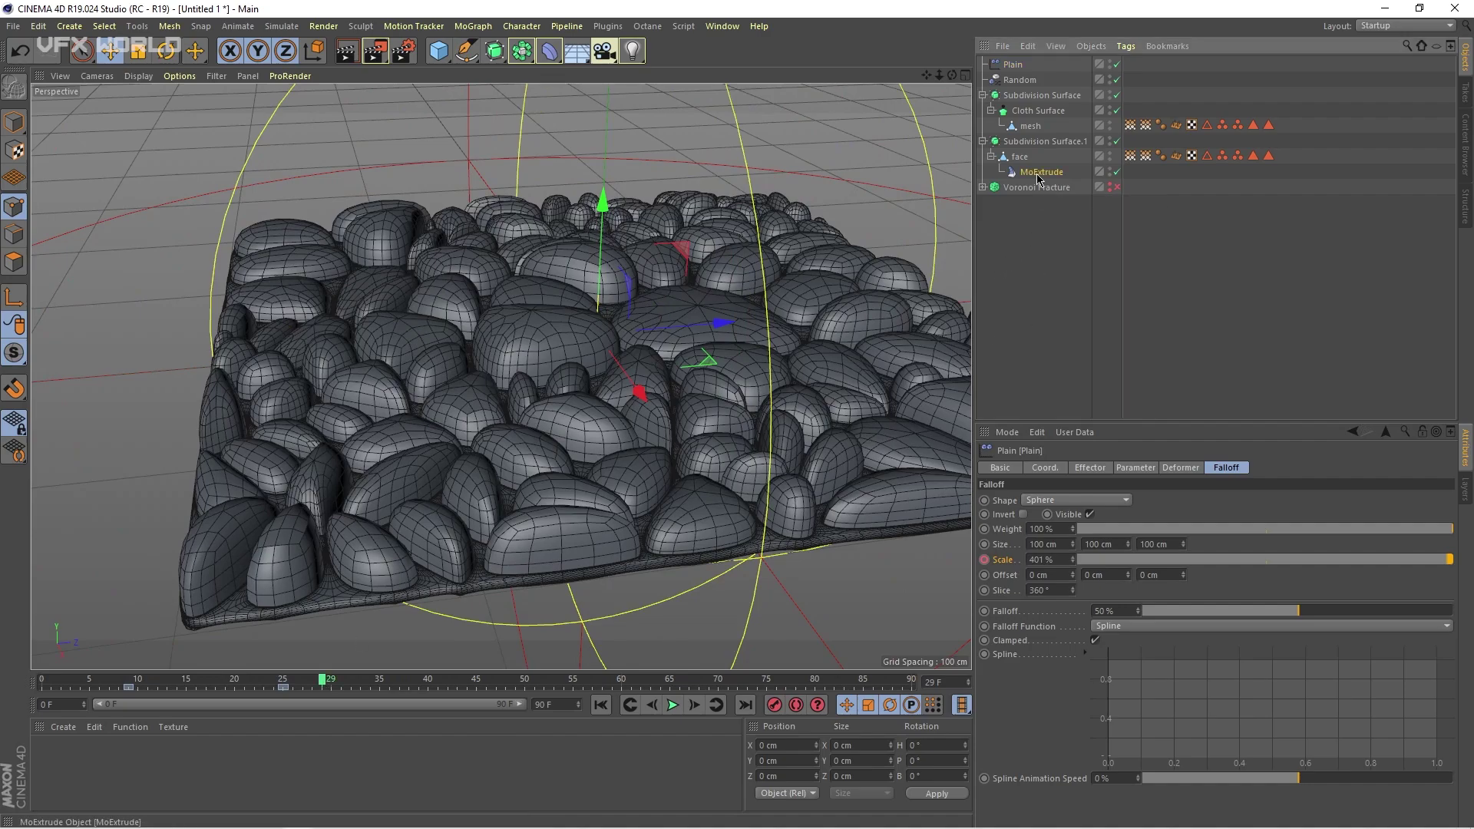
click(482, 27)
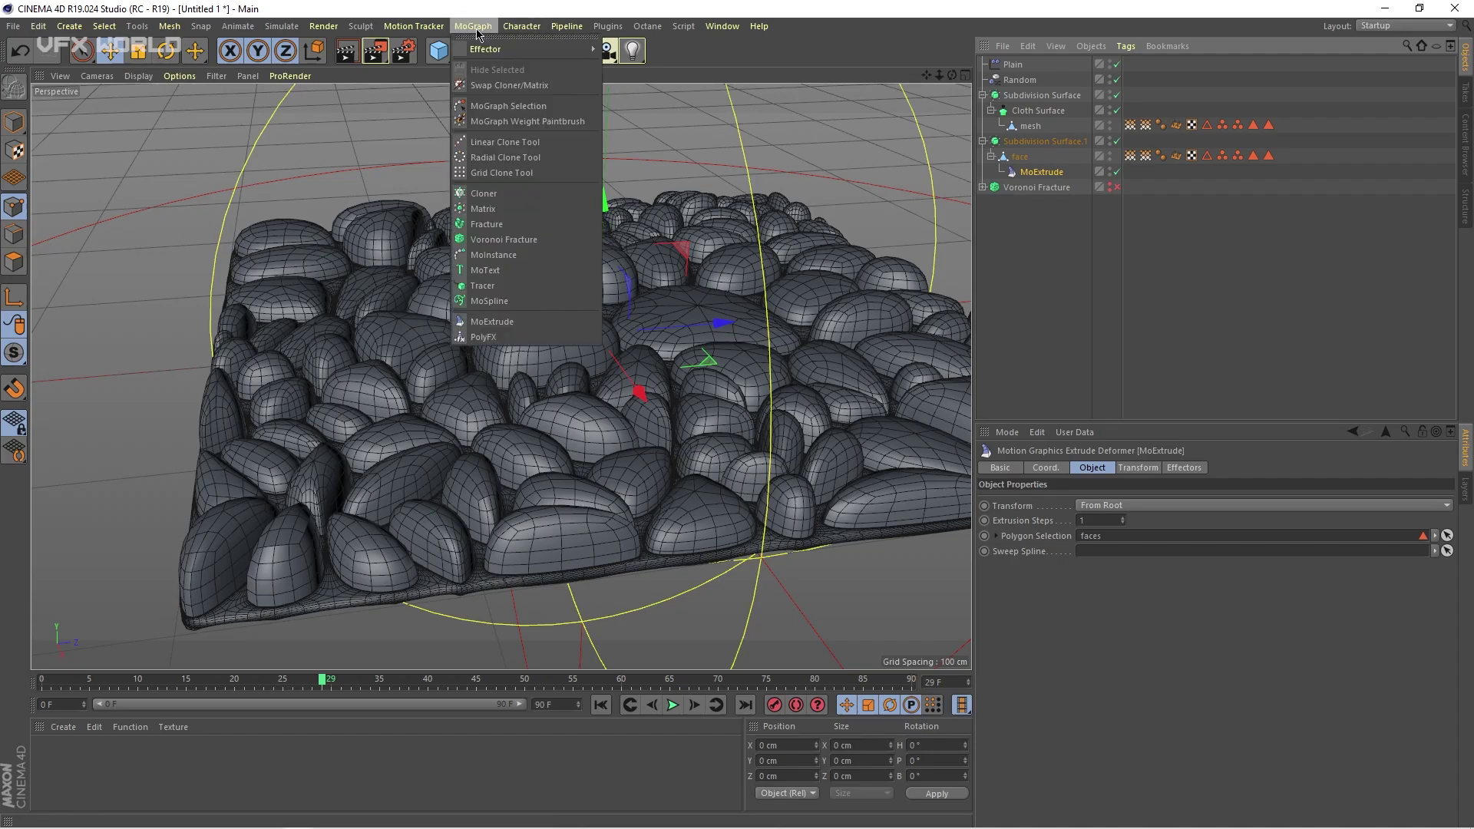
mouse_move(529, 48)
click(629, 106)
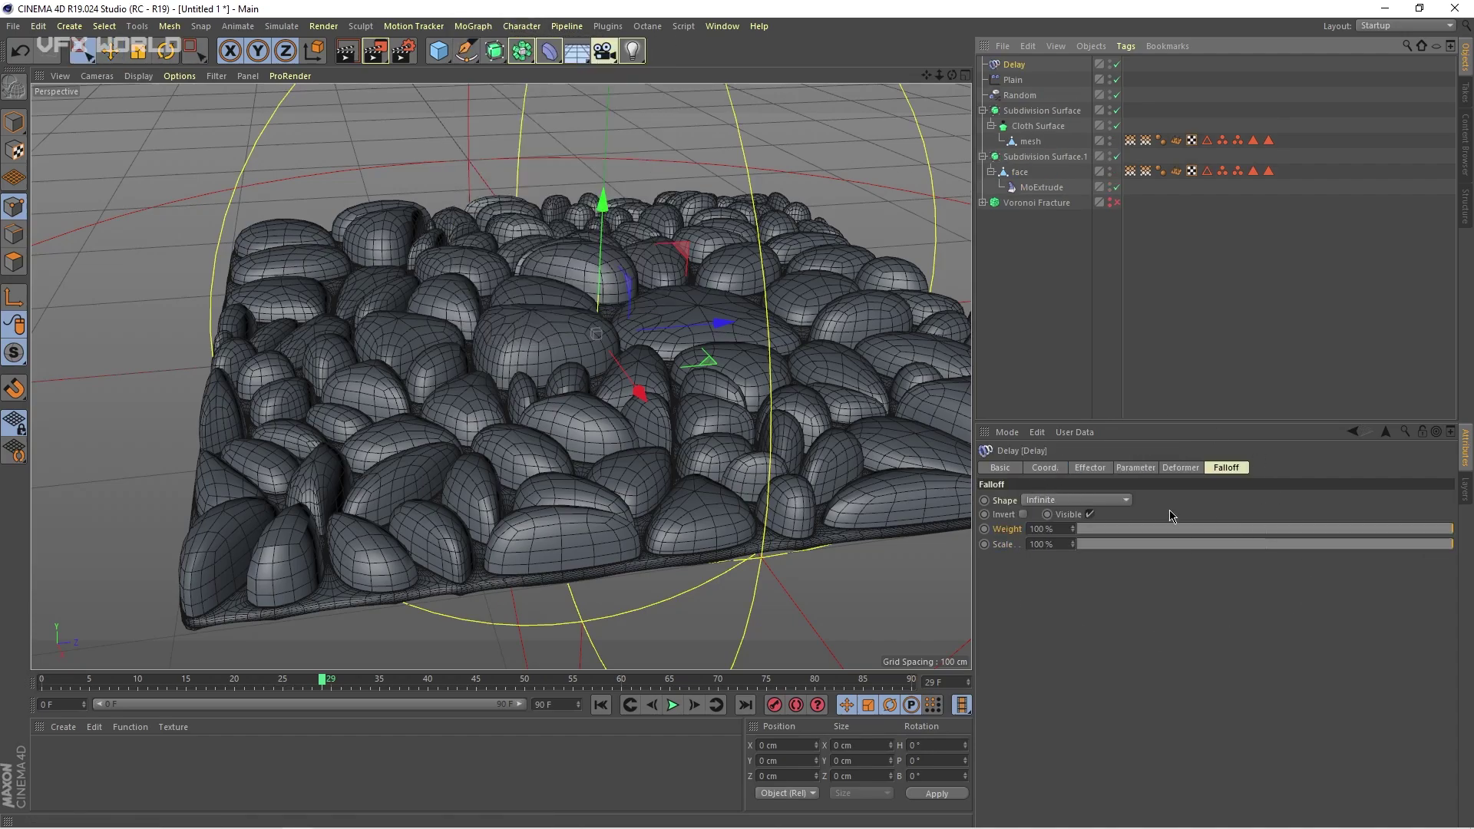
- Set the Delay effector's strength to 80% and its mode to Spring
click(1042, 470)
click(1083, 468)
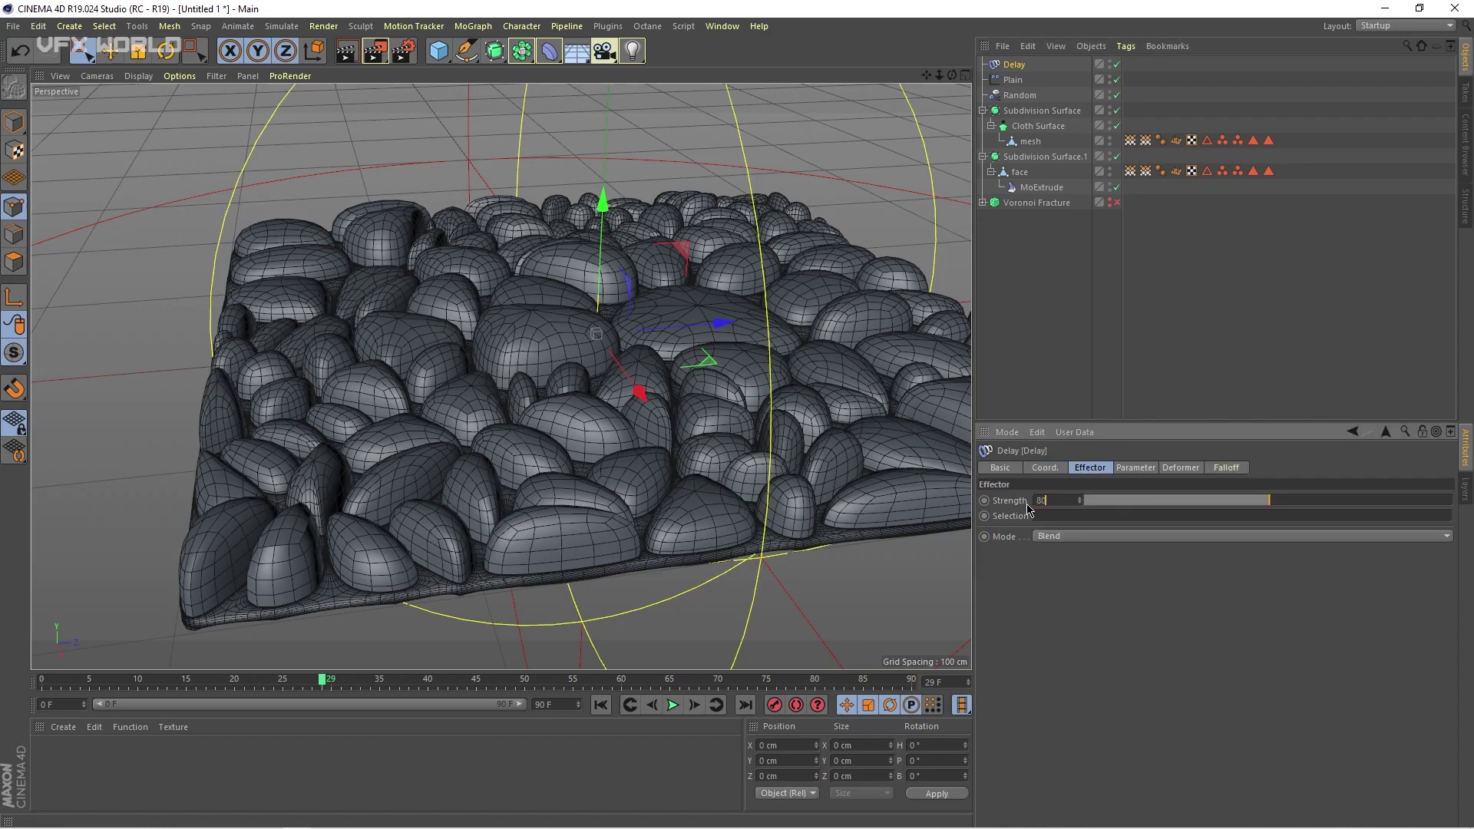
key(Return)
click(1048, 535)
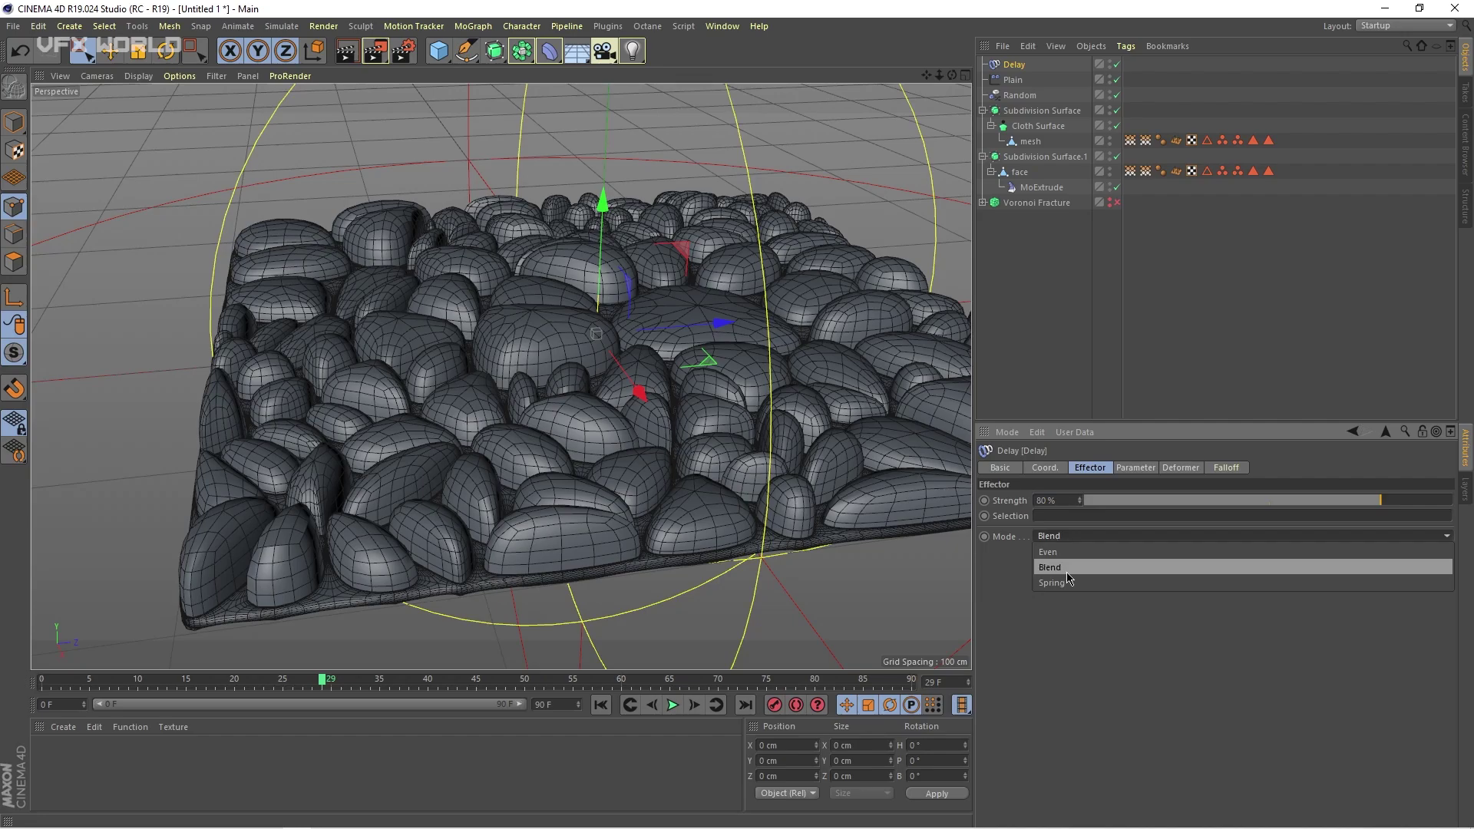
click(1066, 578)
- Play the animation from the start to check the spring motion and scrub back to frame 30
click(602, 706)
click(672, 705)
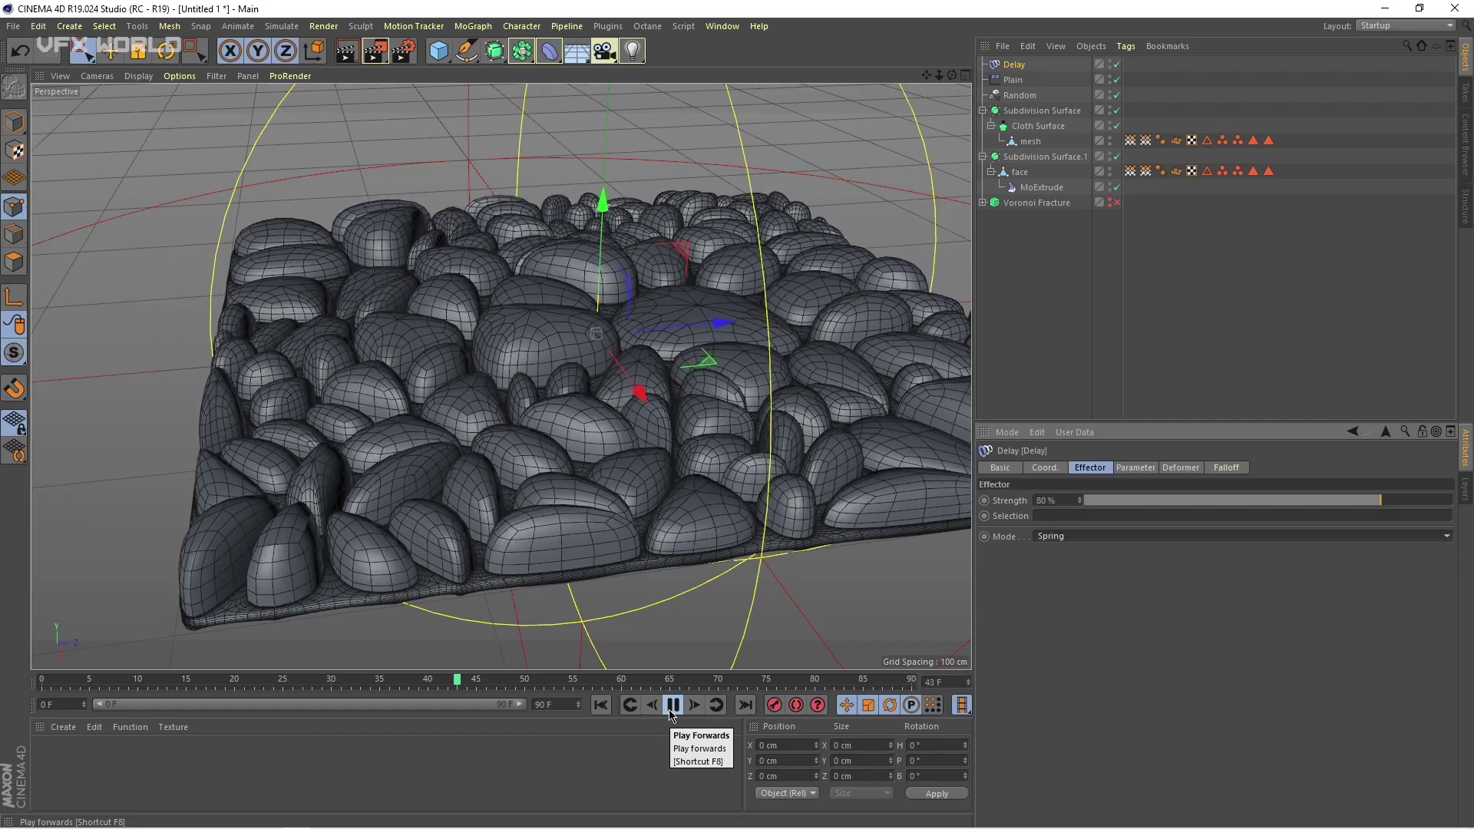
click(673, 705)
drag(603, 682, 335, 686)
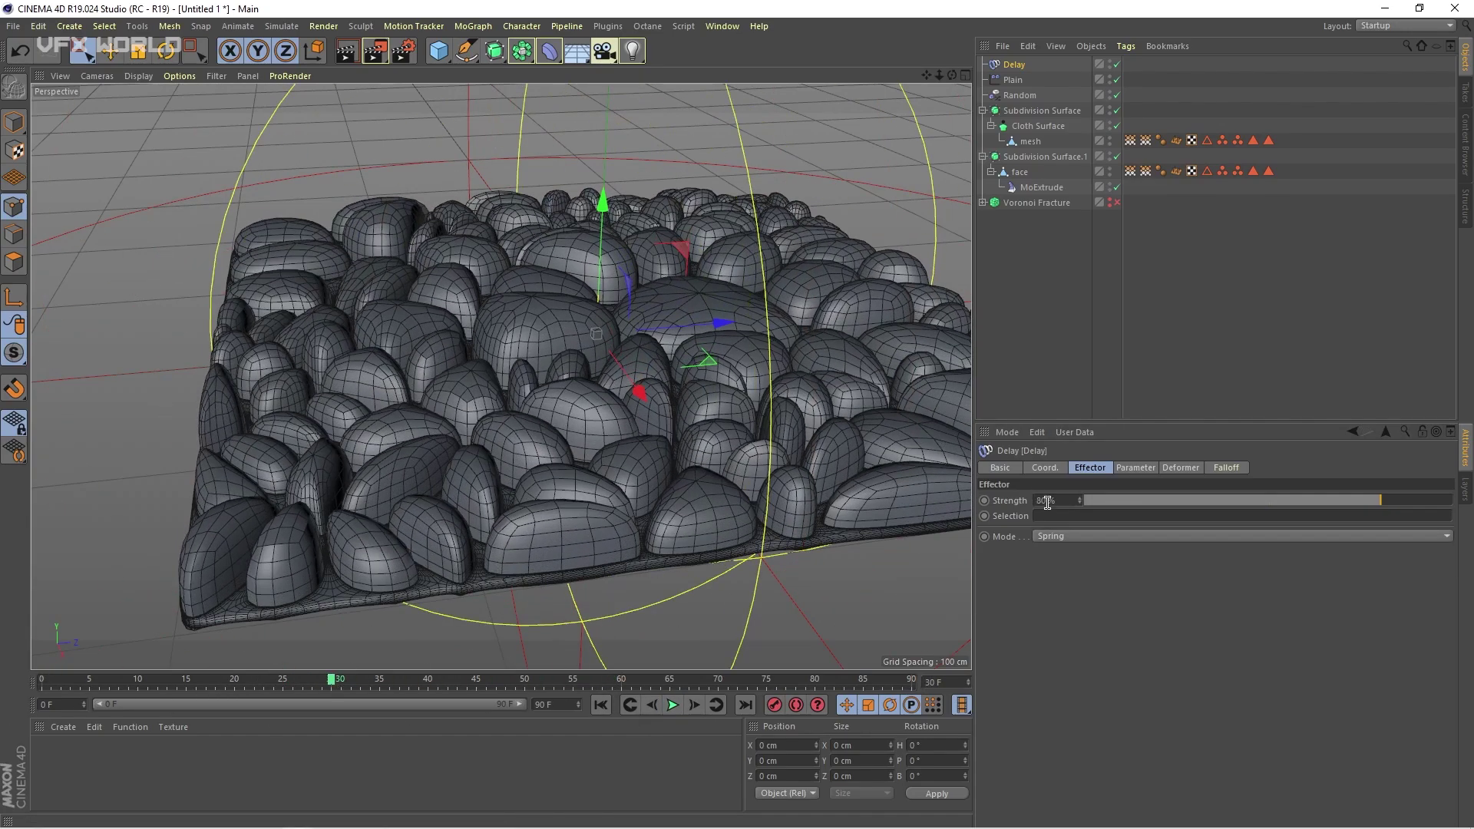
- Try a Delay effector strength of 90% and play the animation from the start
click(1057, 500)
text(90)
key(Return)
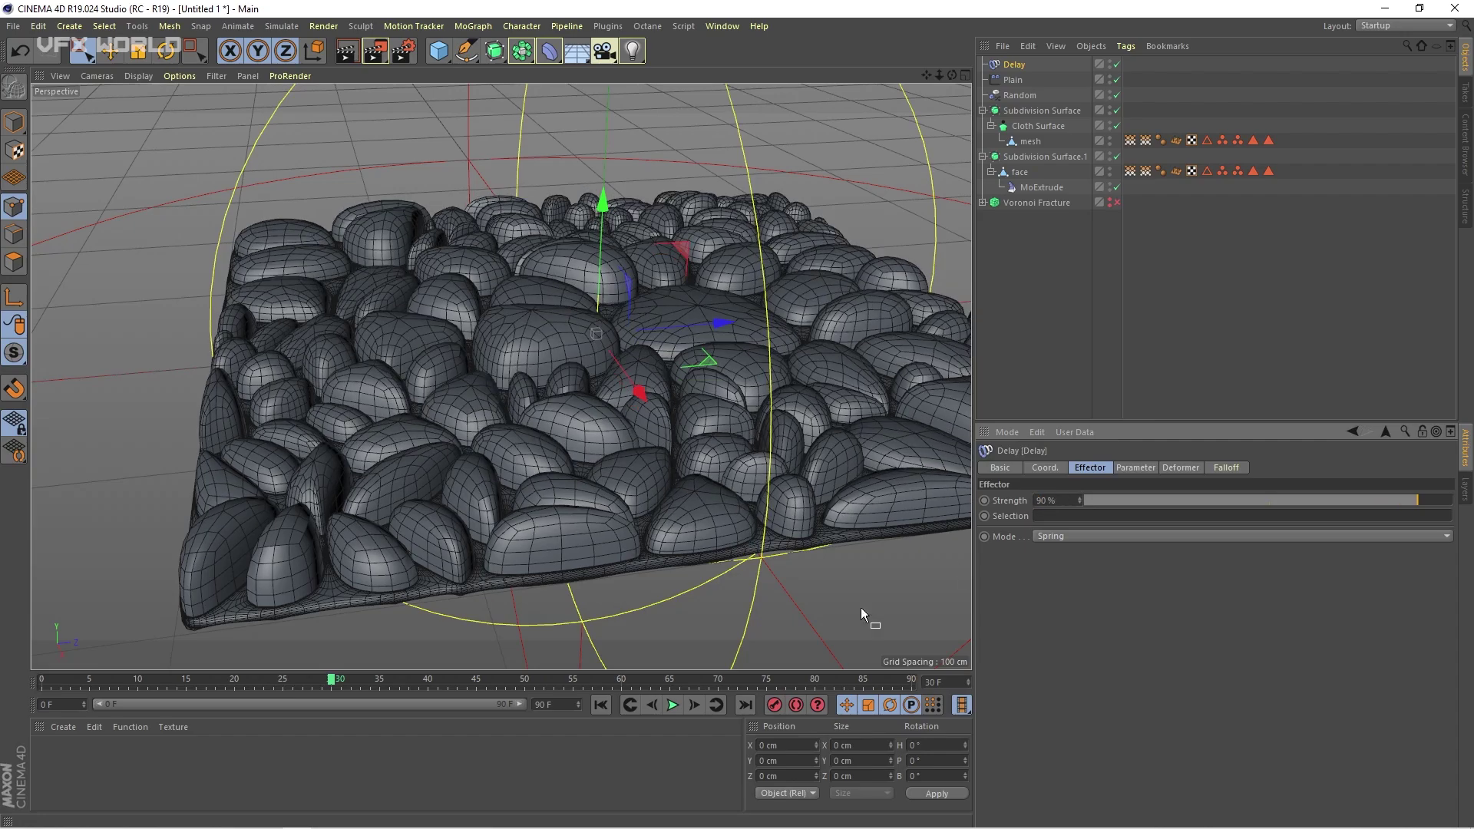
click(600, 705)
click(673, 705)
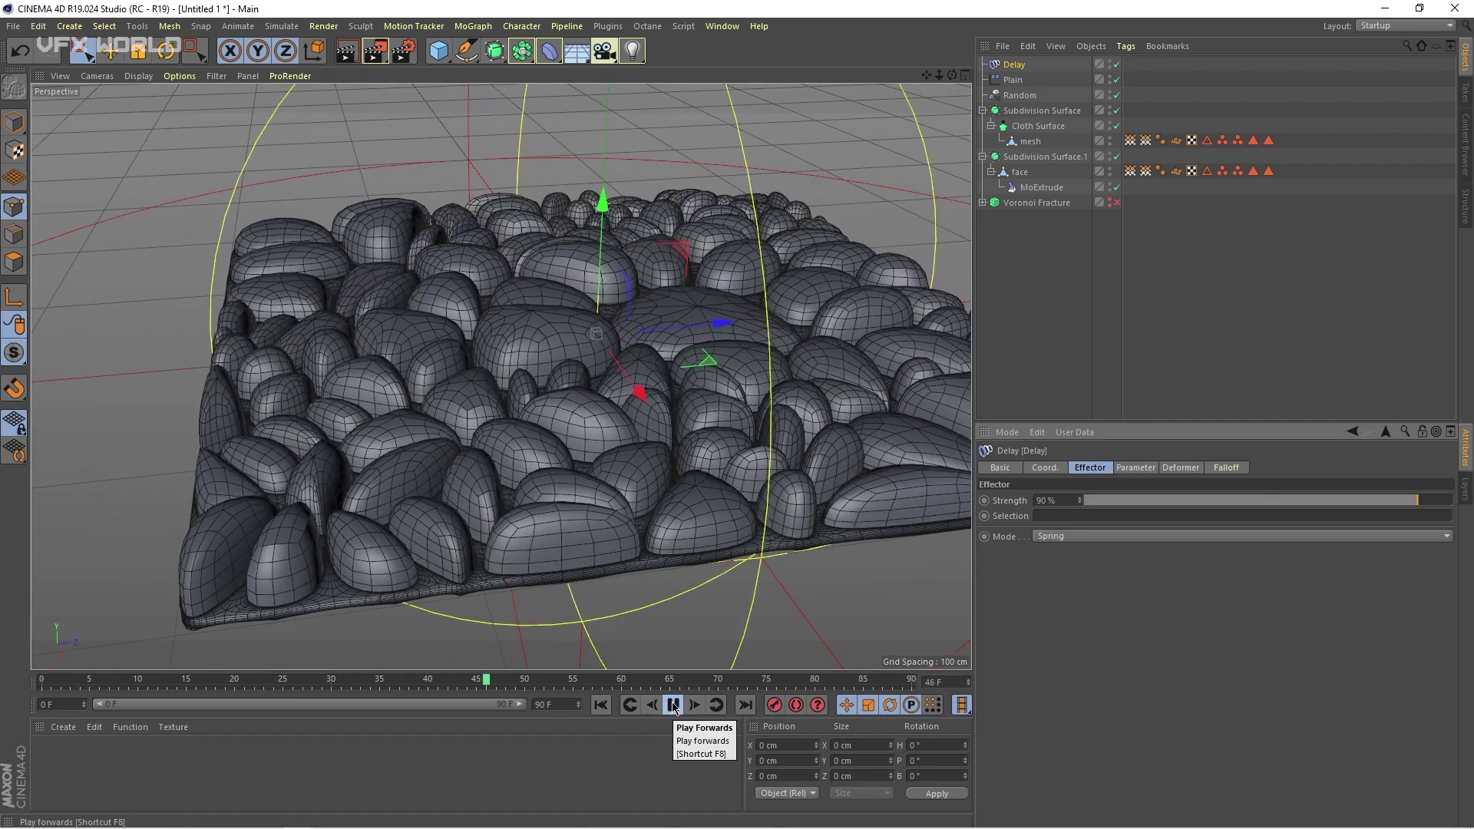
click(673, 705)
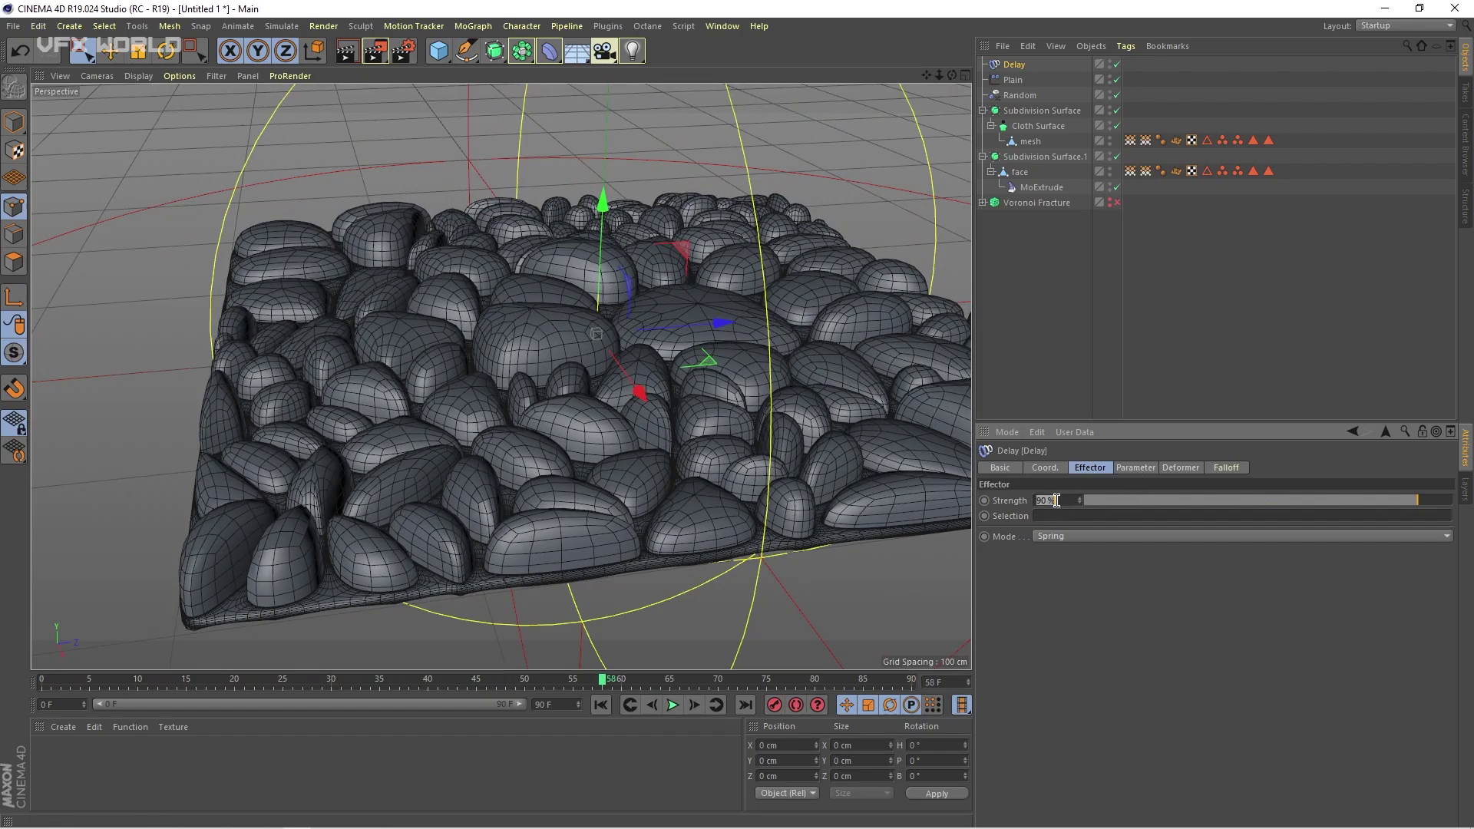
- Set the Delay effector's strength to 50% and replay the animation from the start
key(Return)
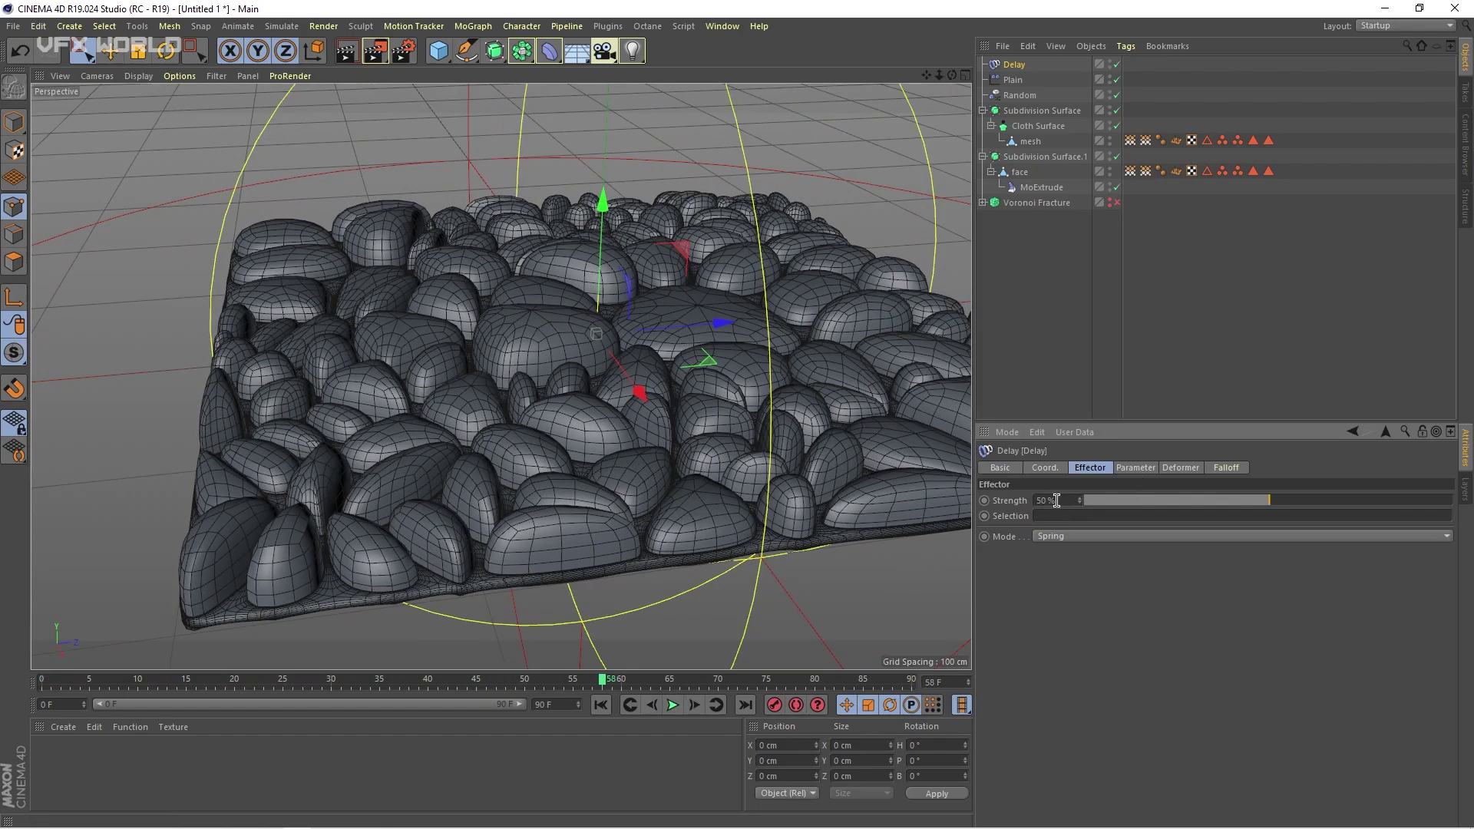
click(600, 705)
click(673, 705)
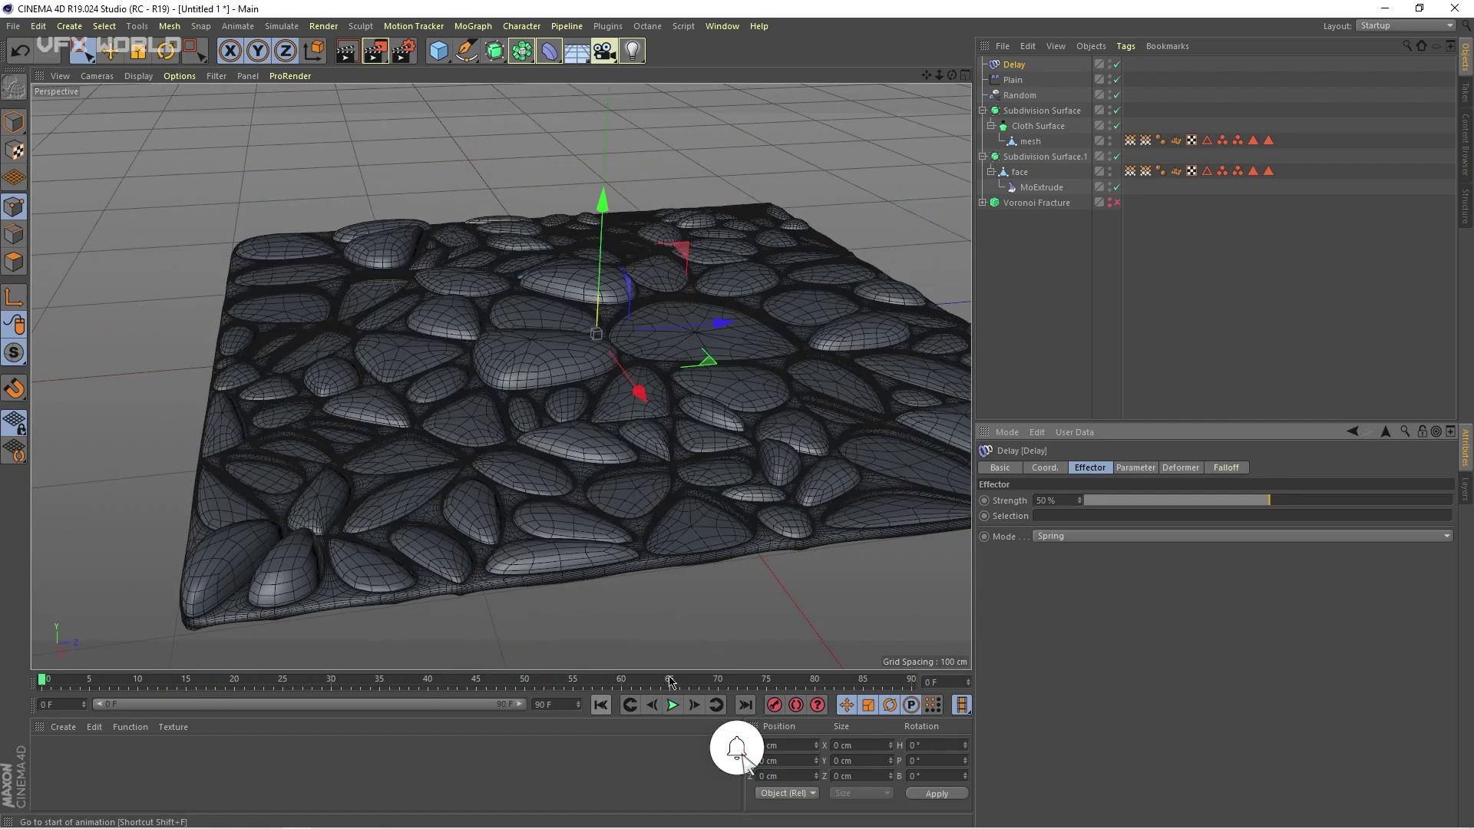
- Set the Delay effector's strength to 85%, preview the spring motion, and rewind to the start
text(8)
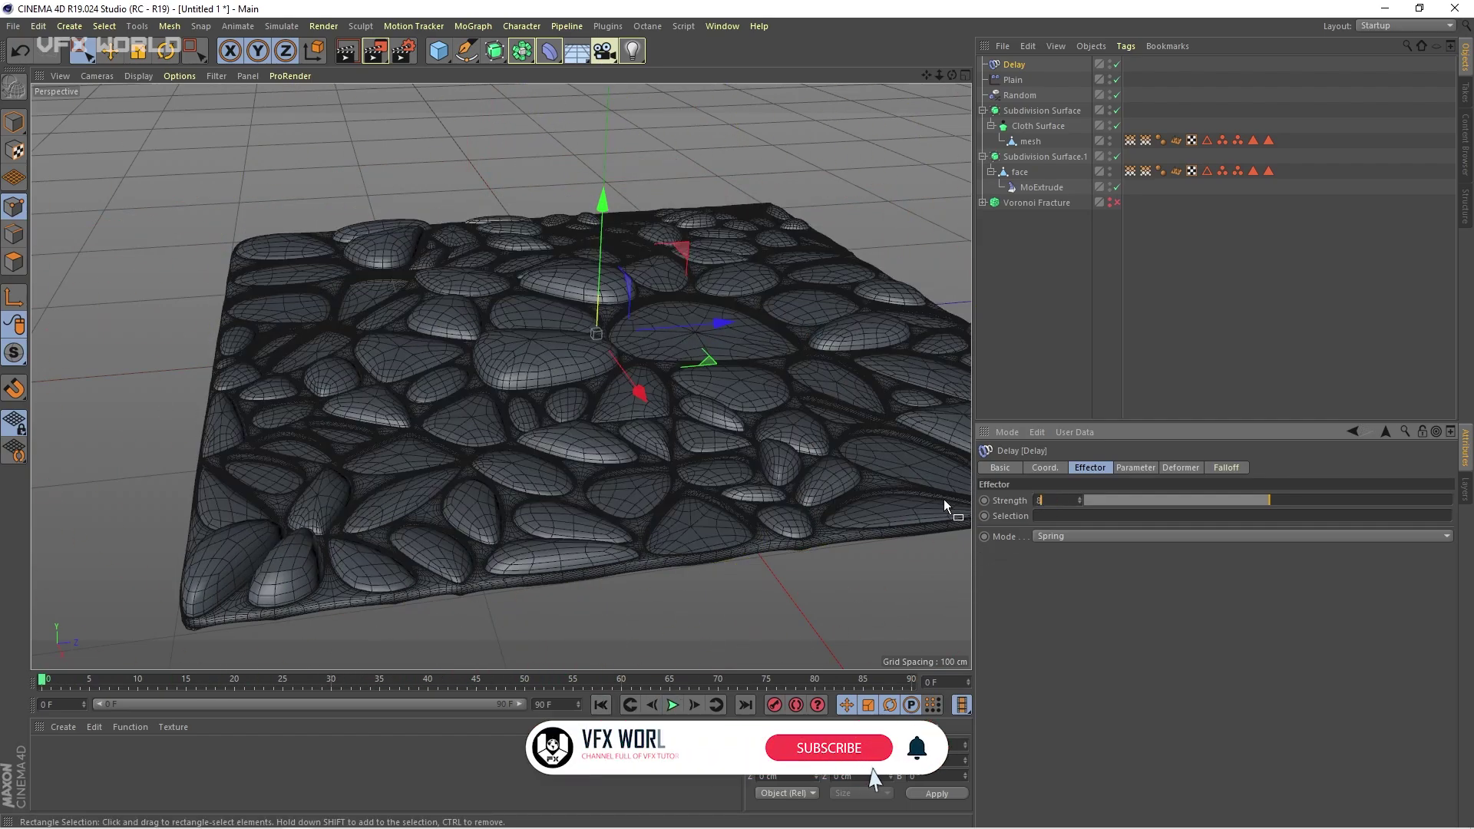
text(5)
key(Return)
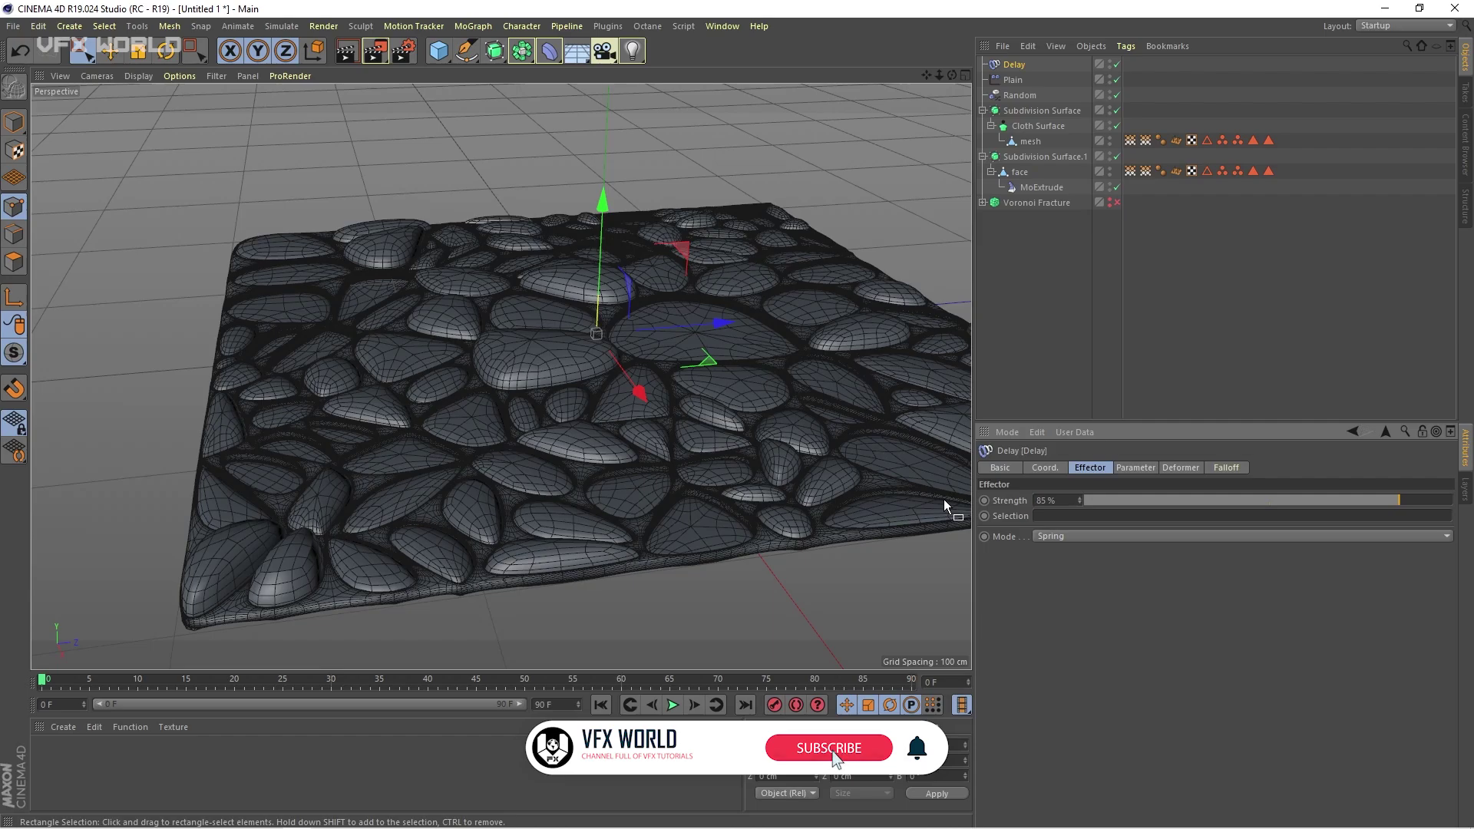
click(673, 704)
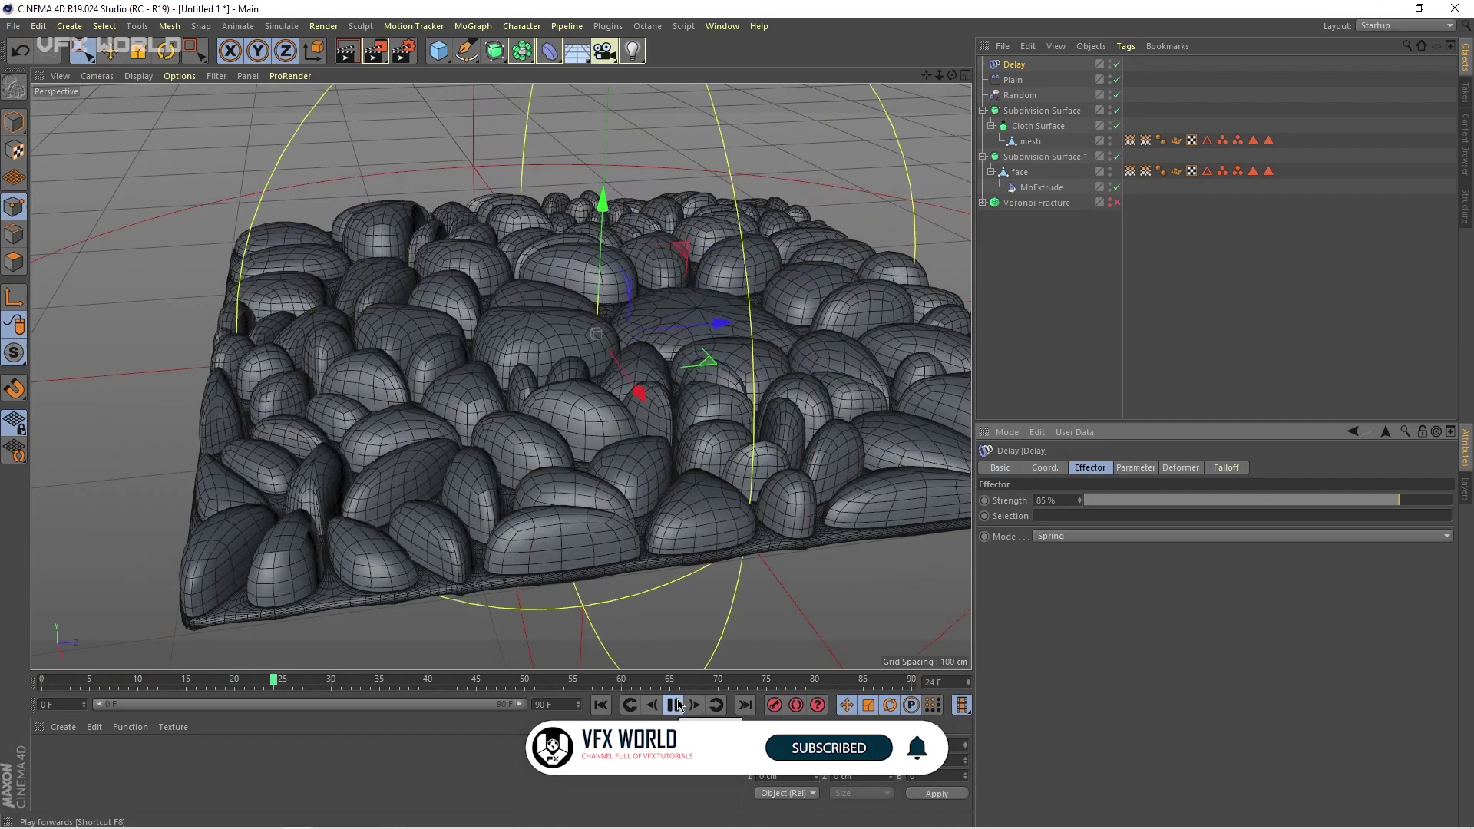
click(675, 704)
click(600, 704)
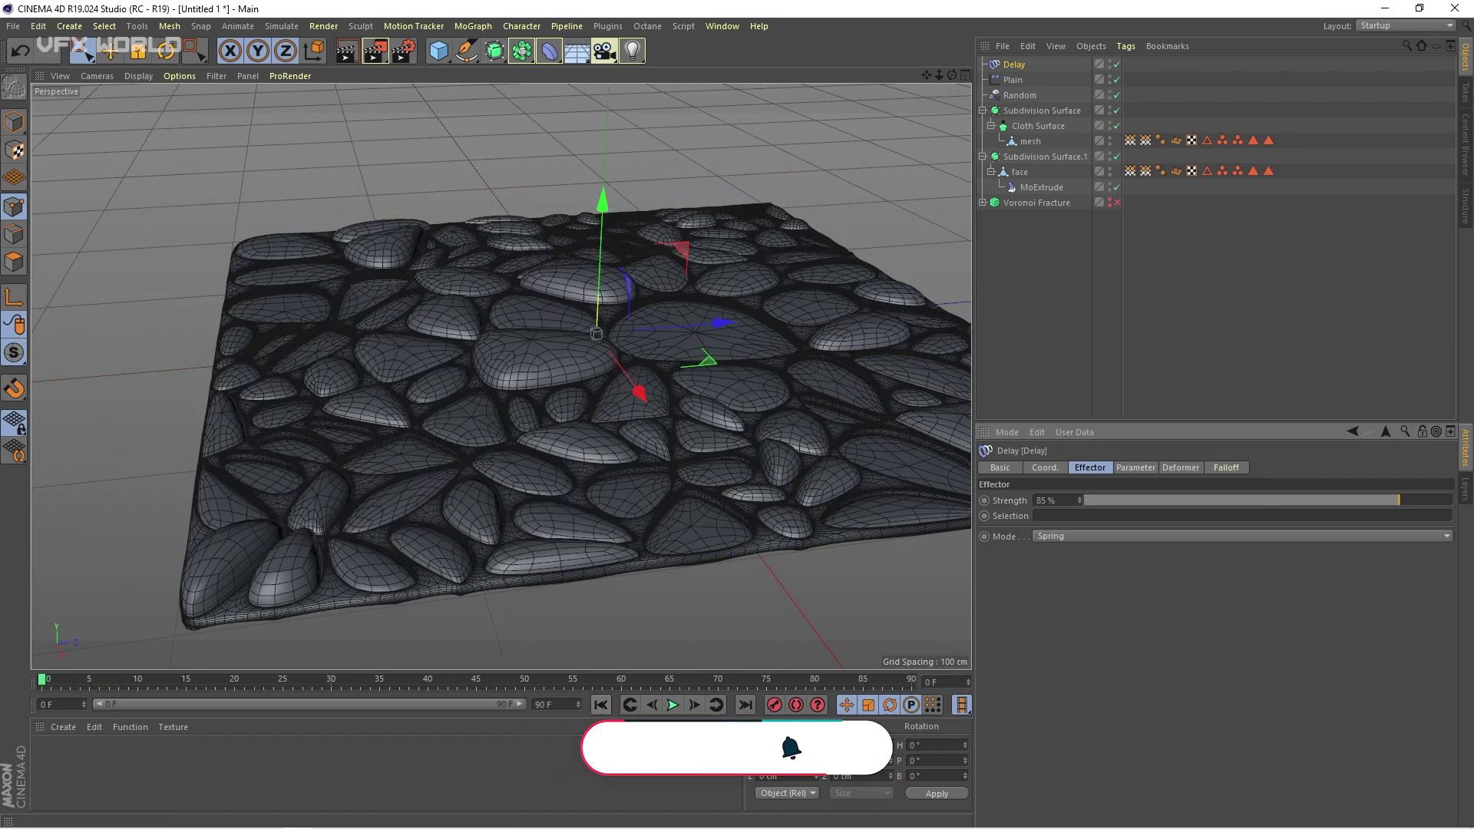
- Extend the animation's end frame to 100
double_click(561, 703)
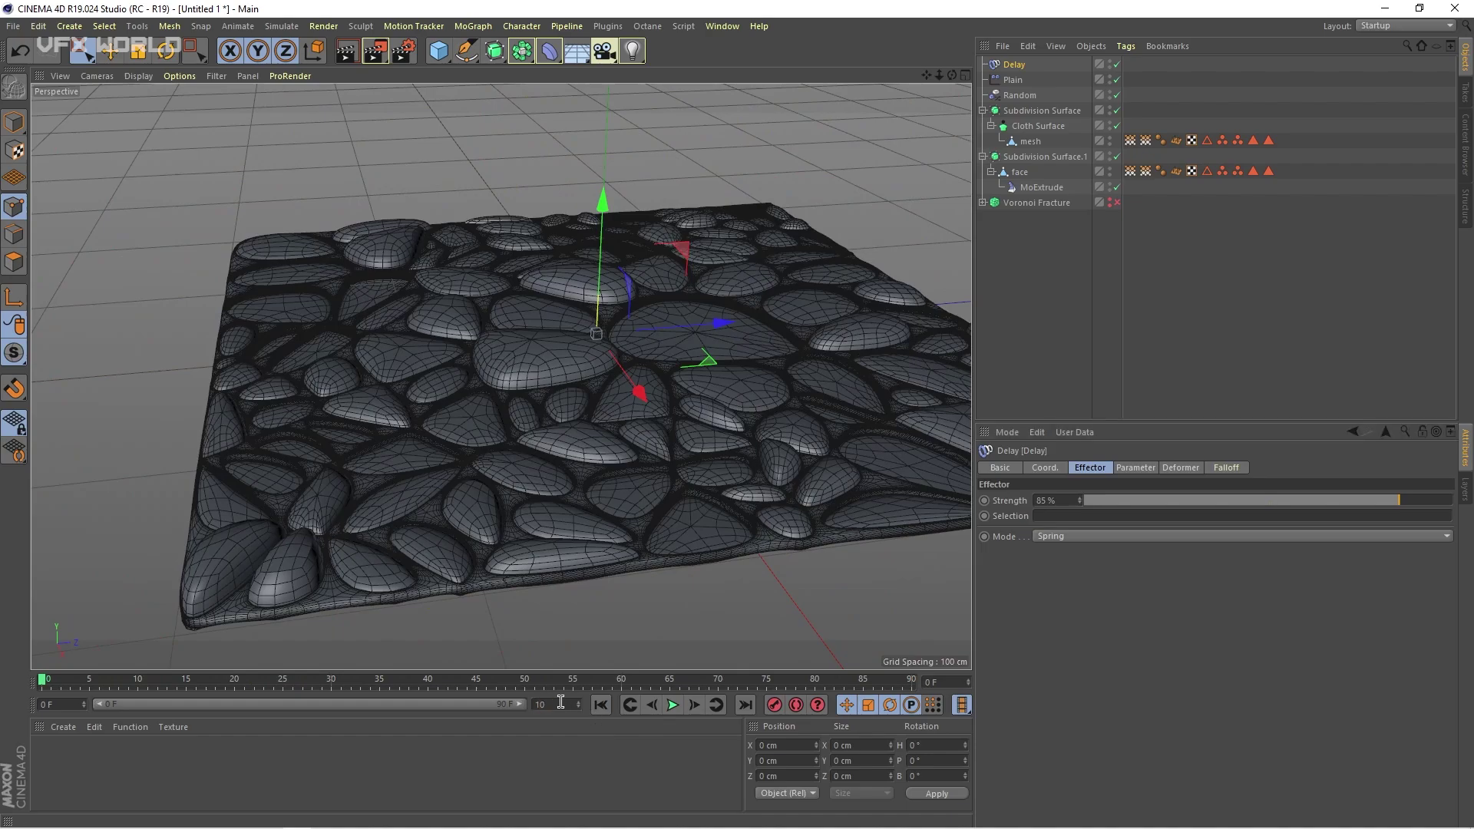
text(100)
key(Return)
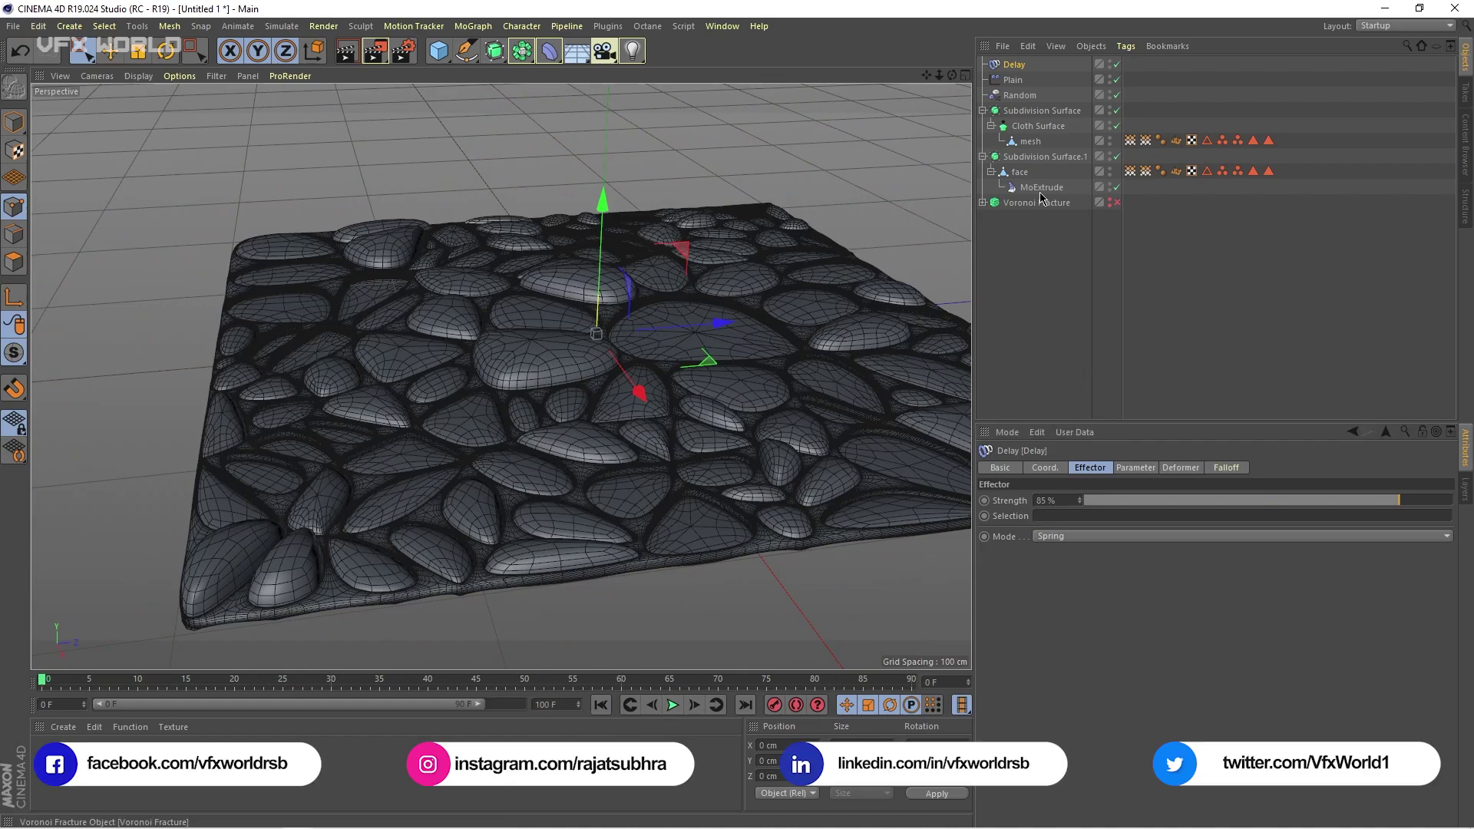
- Keyframe the Plain effector's falloff scale unchanged at frame 50 and at 0% on frame 61
click(1013, 80)
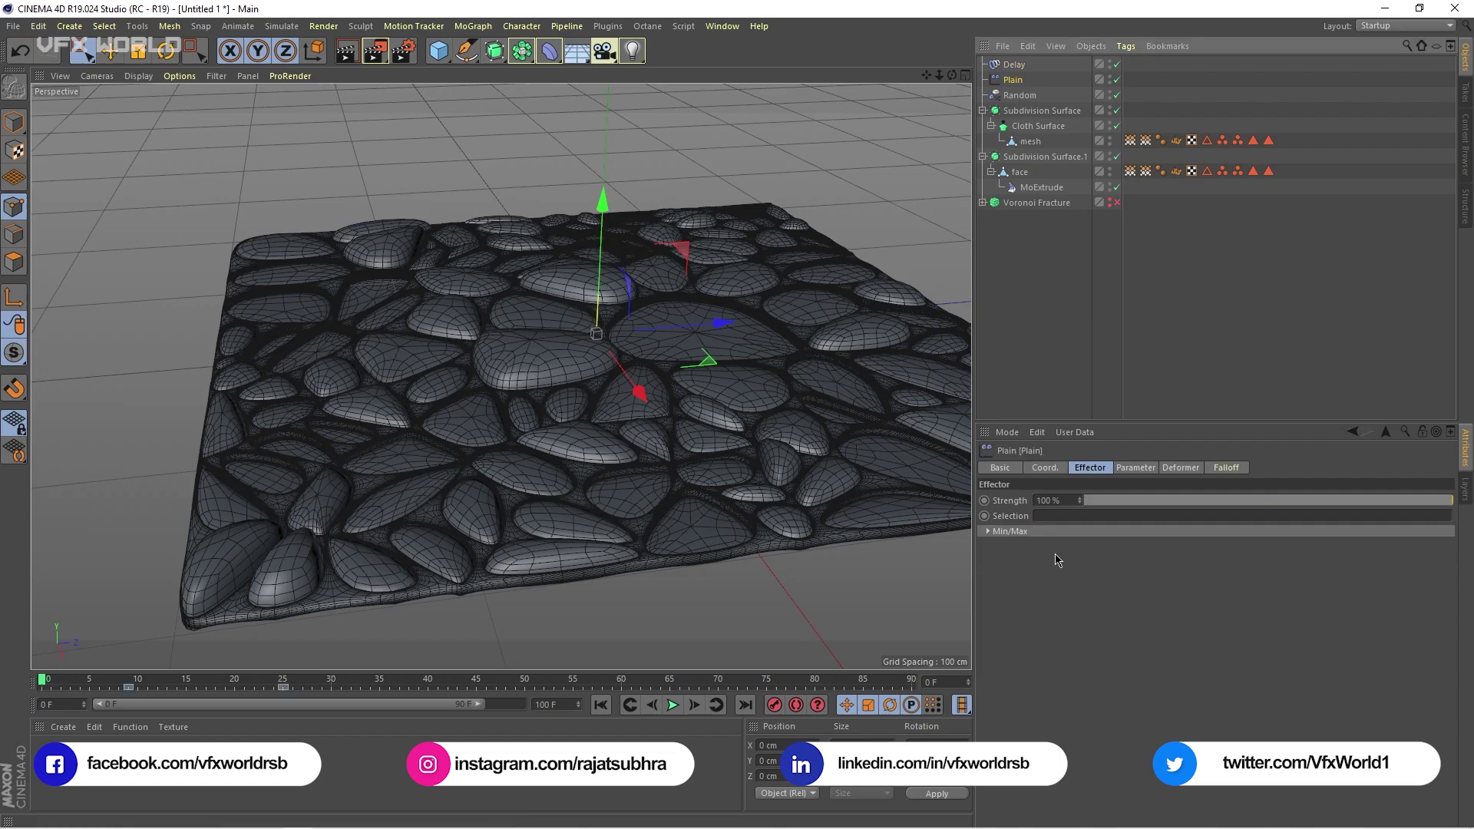
click(1232, 471)
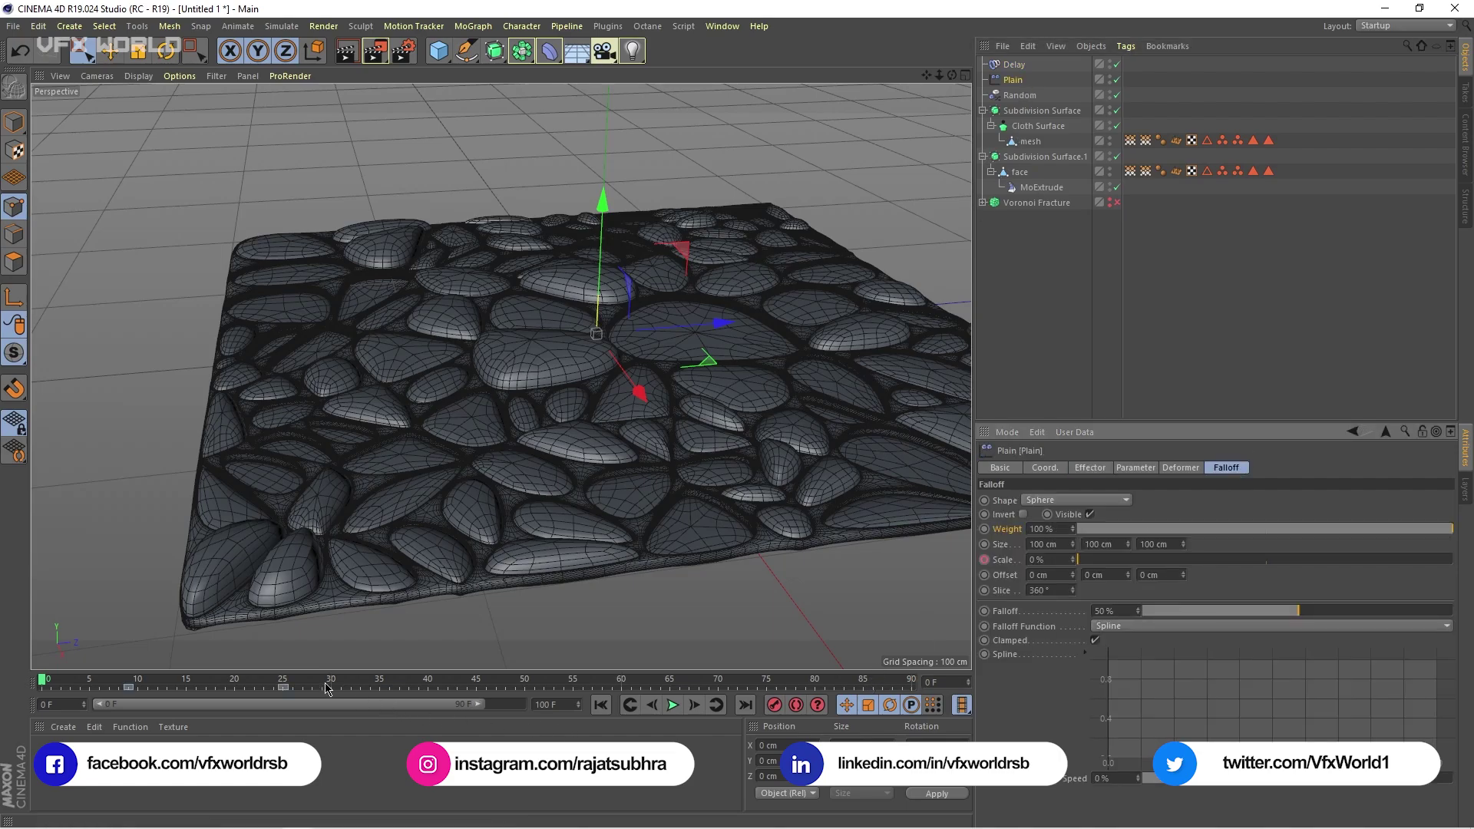
drag(500, 684, 526, 686)
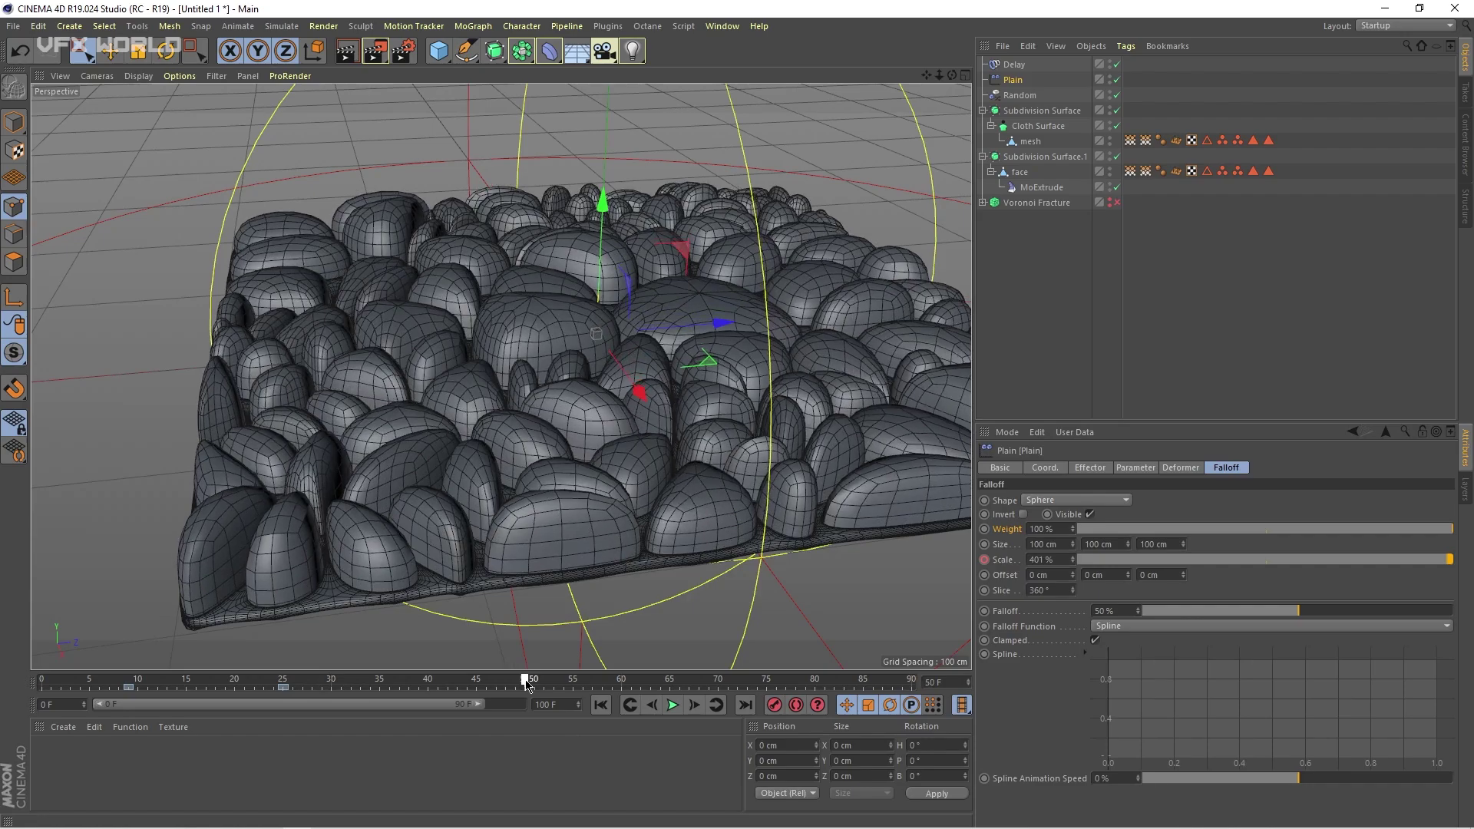
ctrl+click(985, 560)
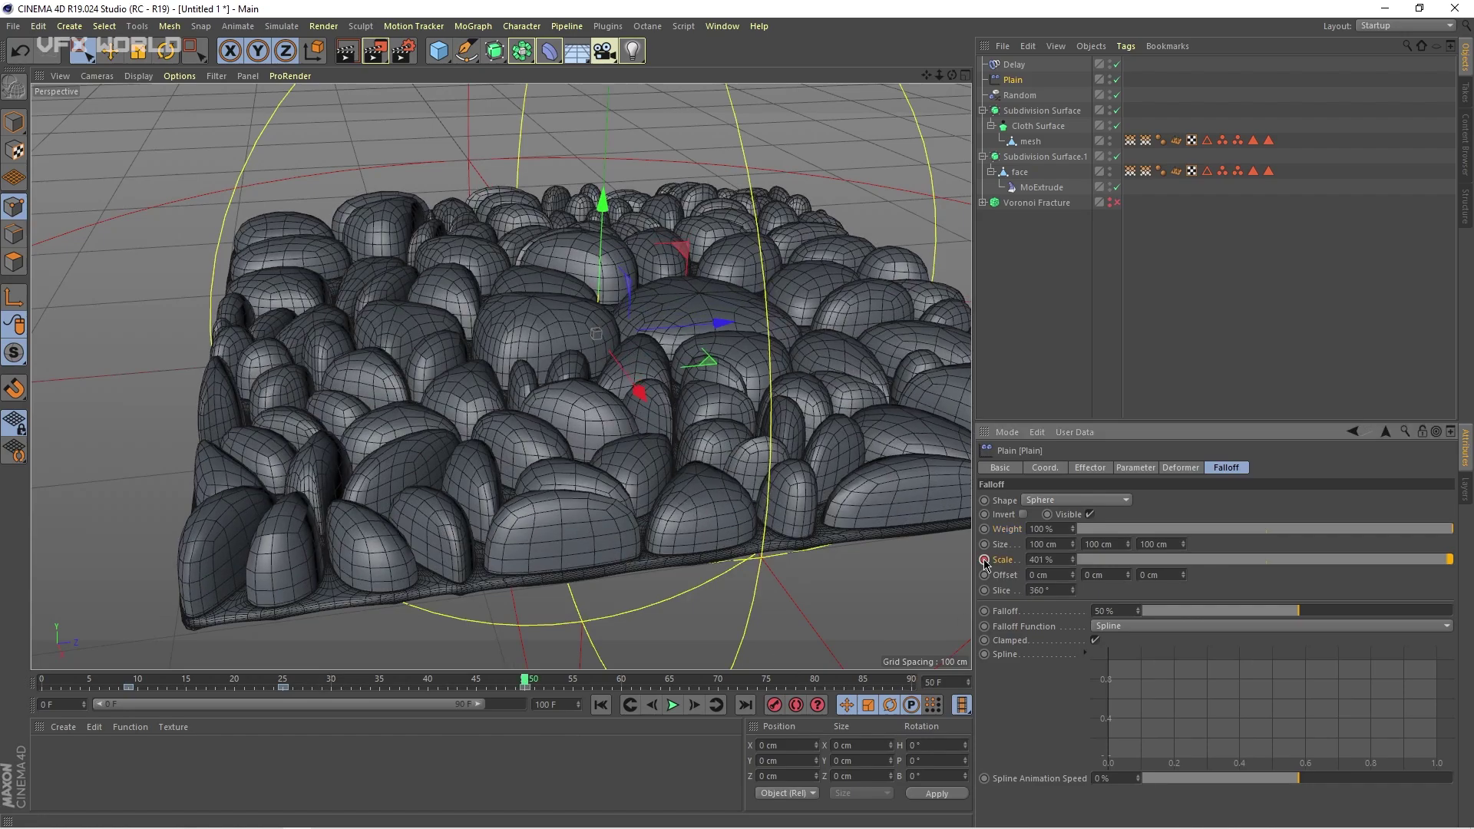
drag(631, 683, 631, 684)
drag(1119, 553, 1077, 559)
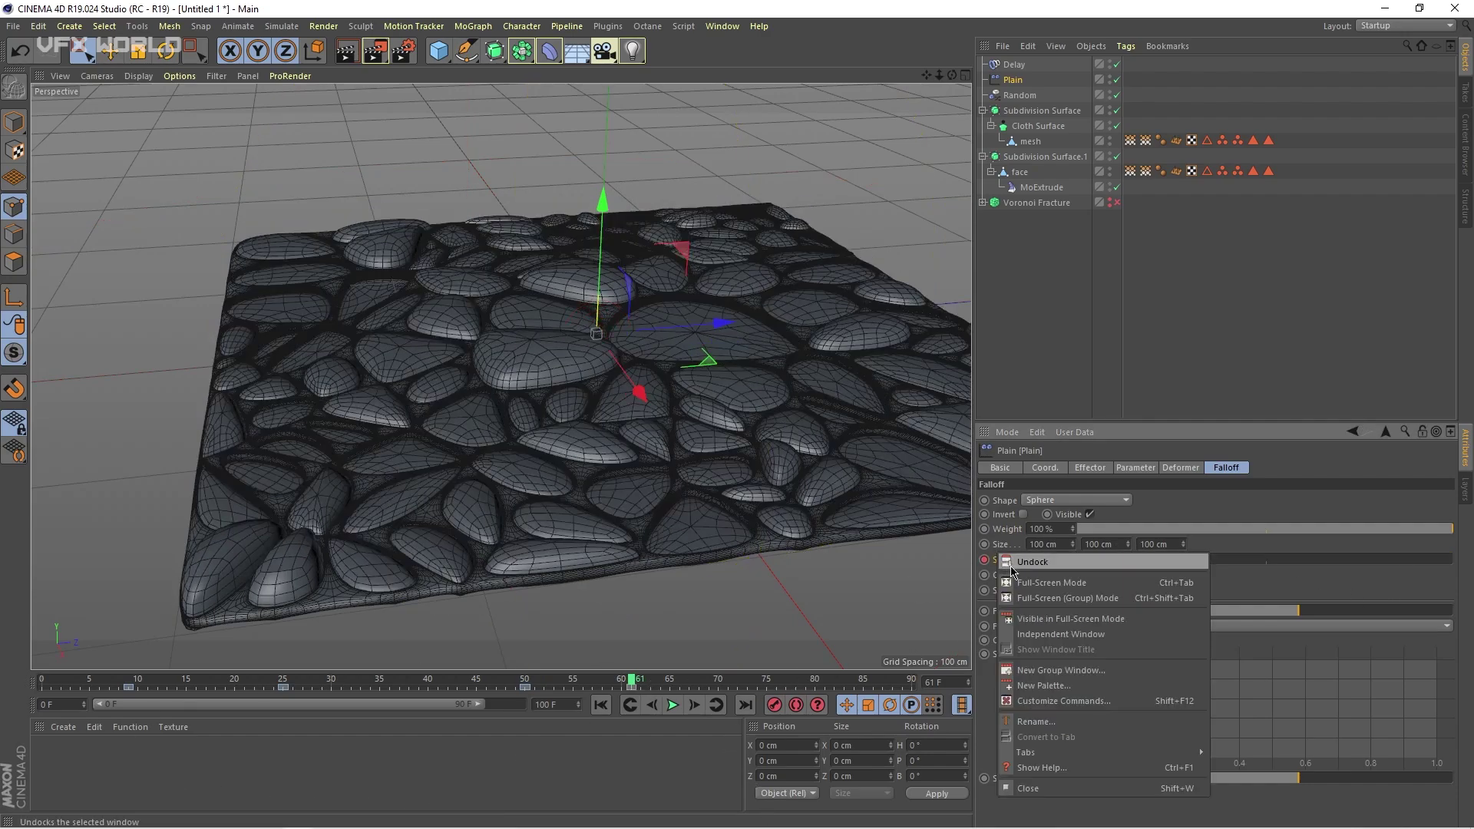
- Make the falloff scale keys at frames 50 and 61 linear in the F-curve timeline and close it
right_click(1007, 560)
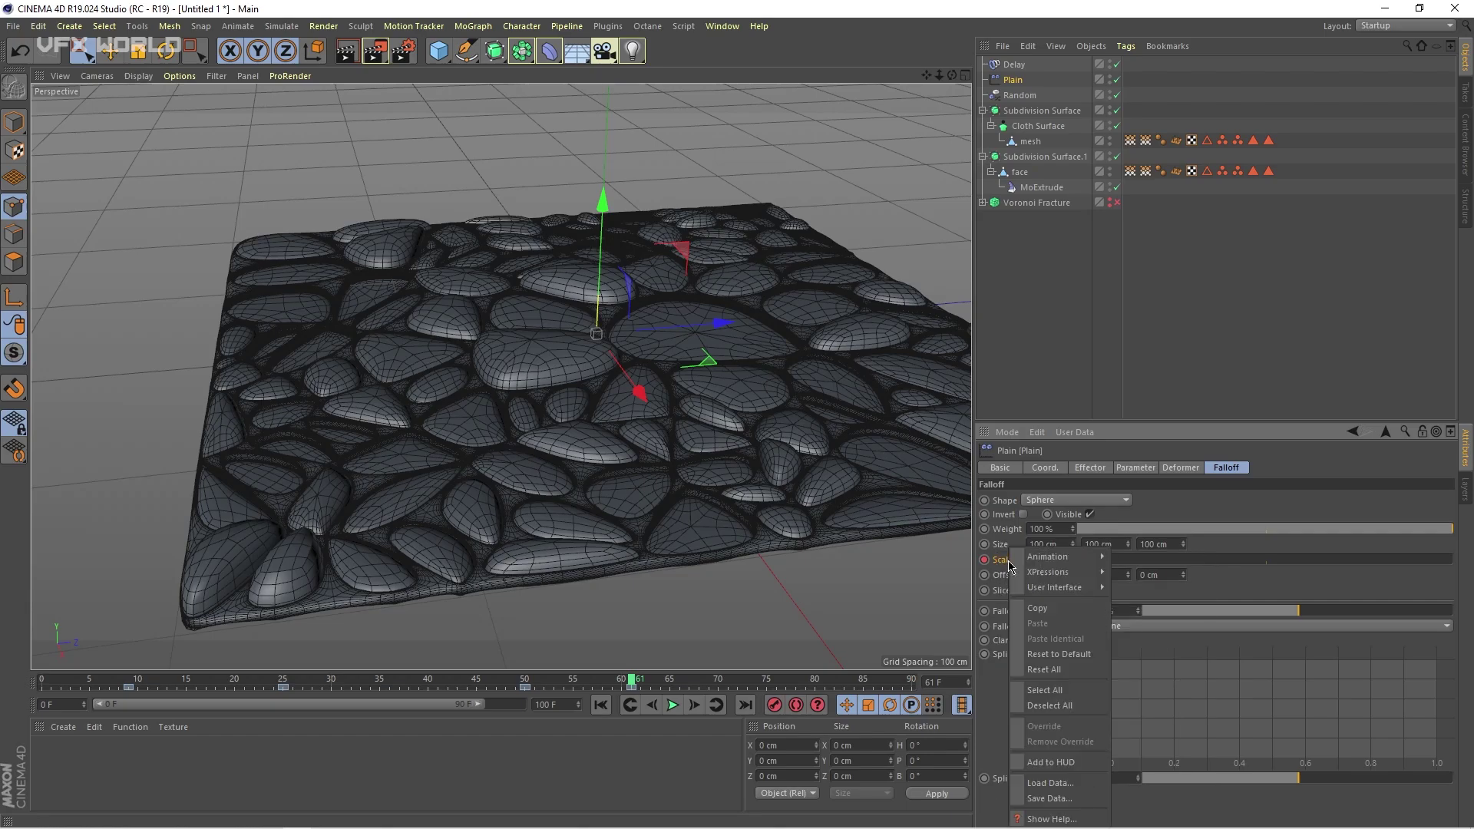
mouse_move(1096, 567)
click(1164, 708)
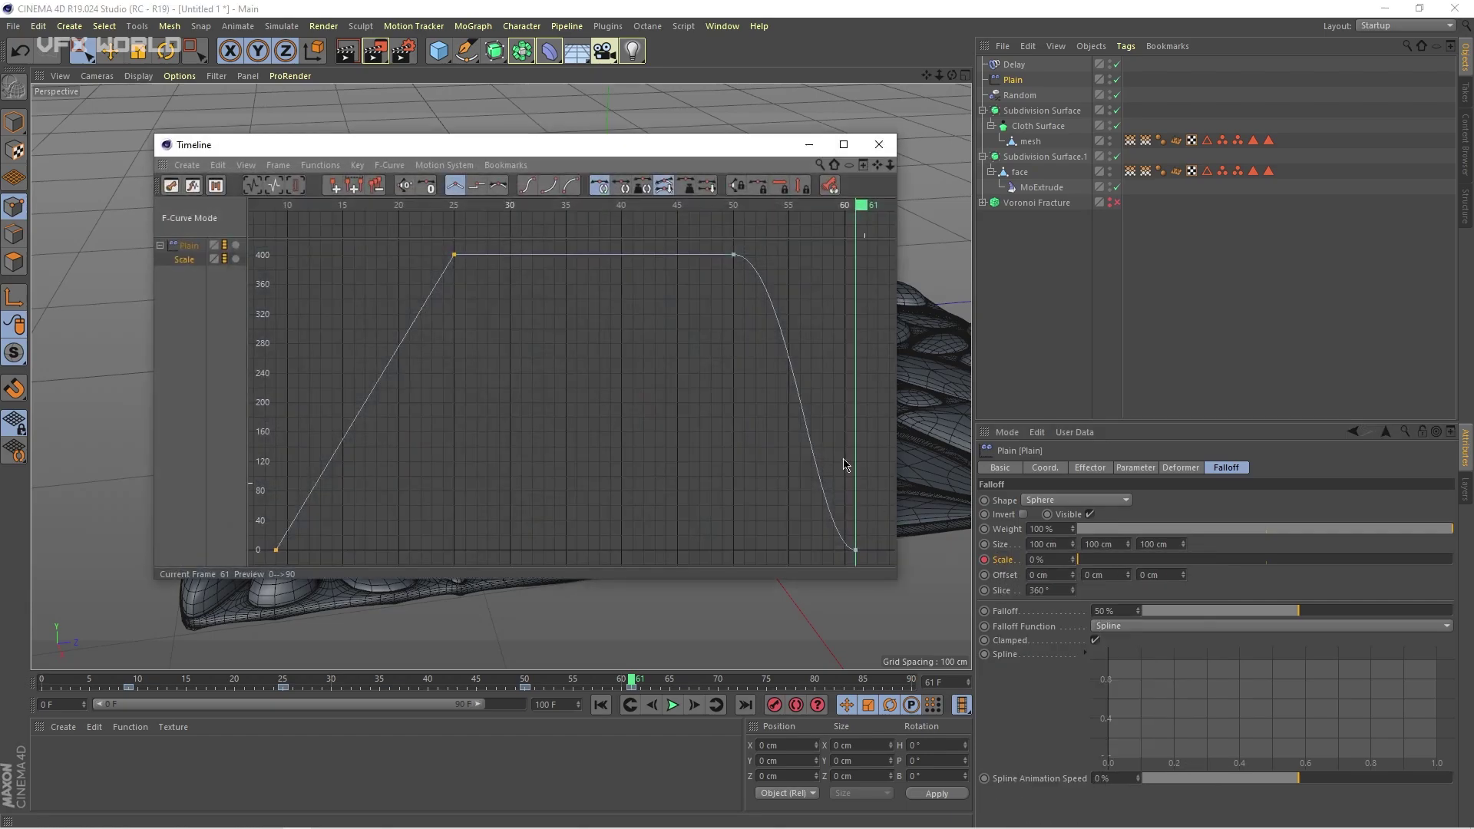
drag(779, 396, 861, 565)
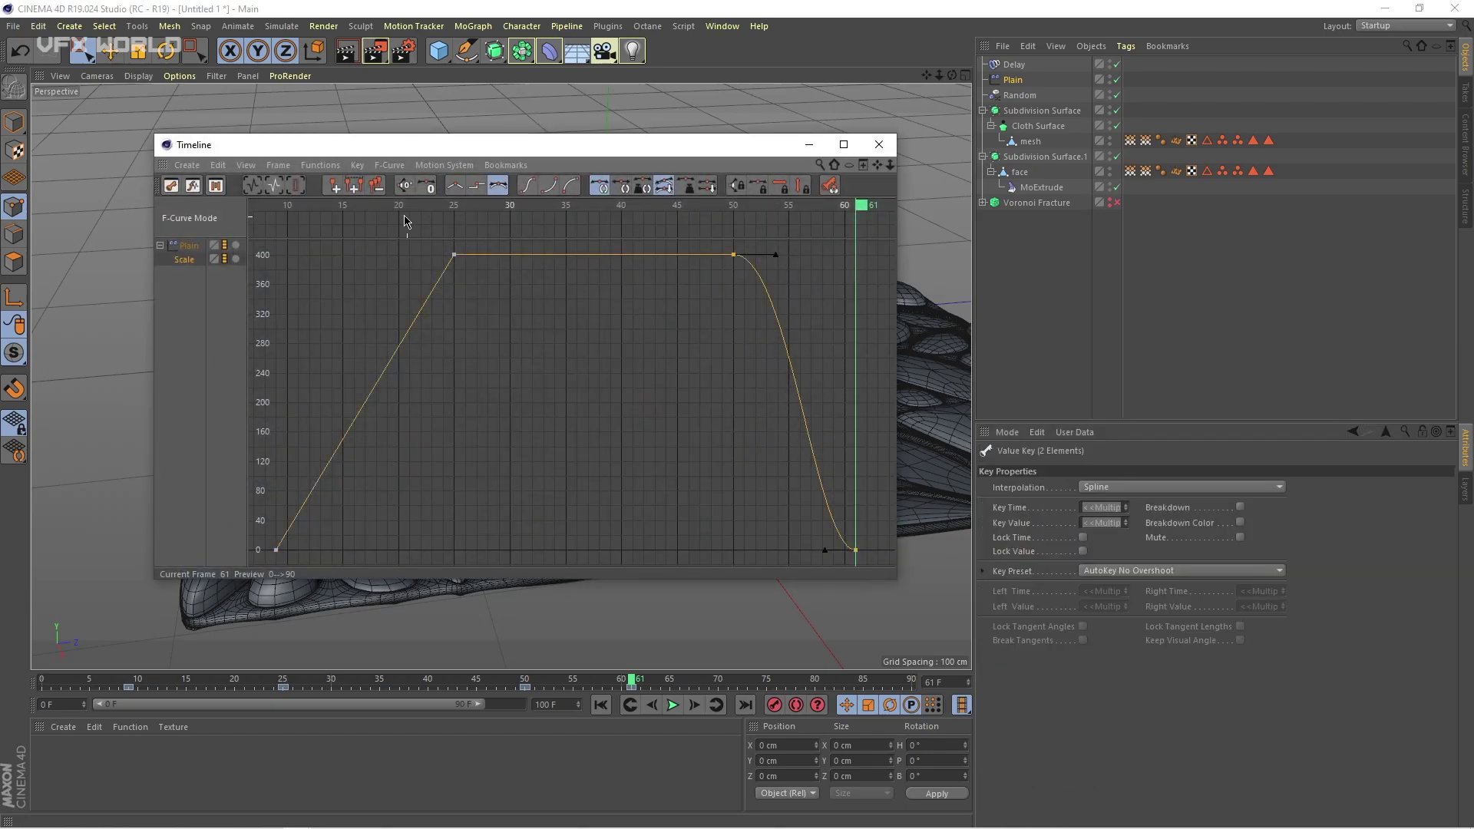
click(456, 186)
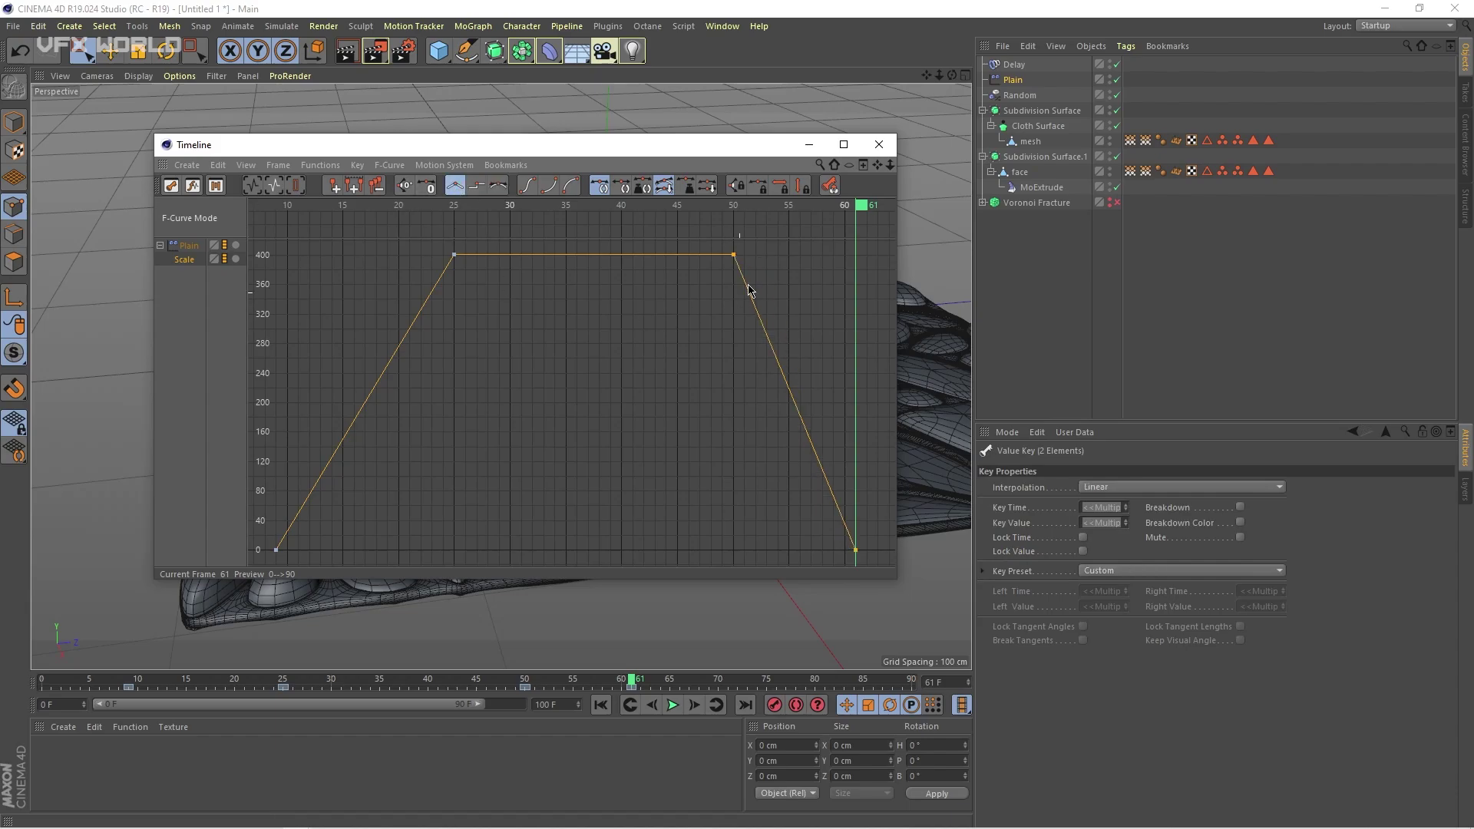
click(880, 146)
- Play the animation from the start and inspect the cells rising and falling up close
click(600, 705)
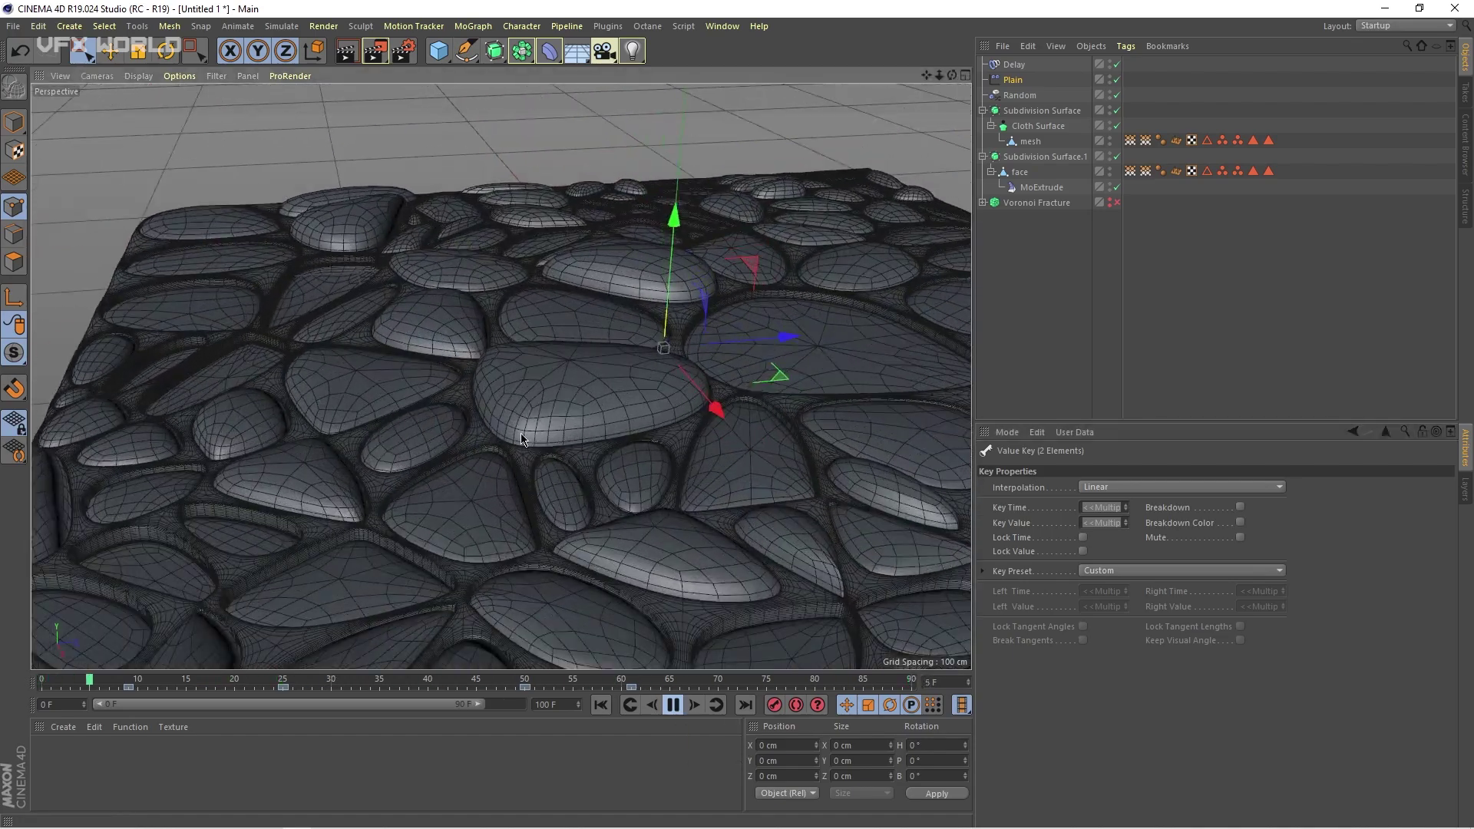
scroll(583, 446, up, 5)
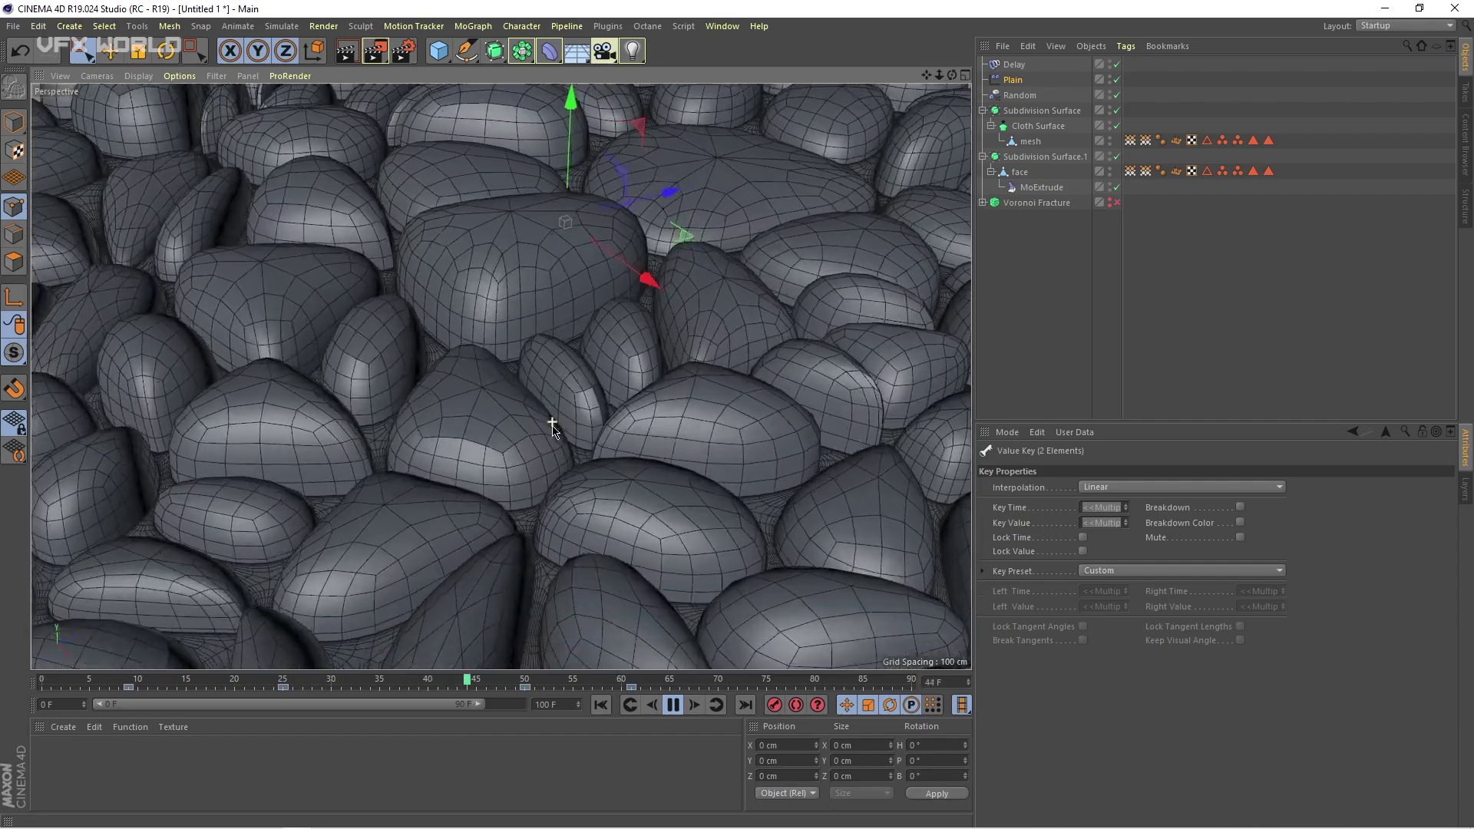